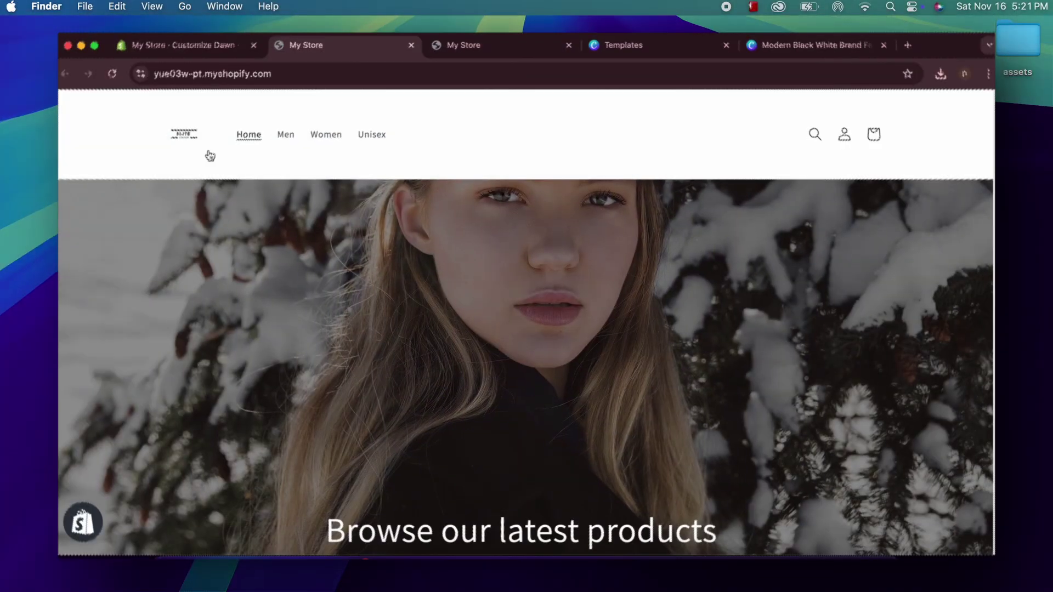
- Open Chrome, search for 'shopify' and go to the Shopify website
{"action": "scroll", "coordinate": [204, 329], "scroll_direction": "down", "scroll_amount": 15}
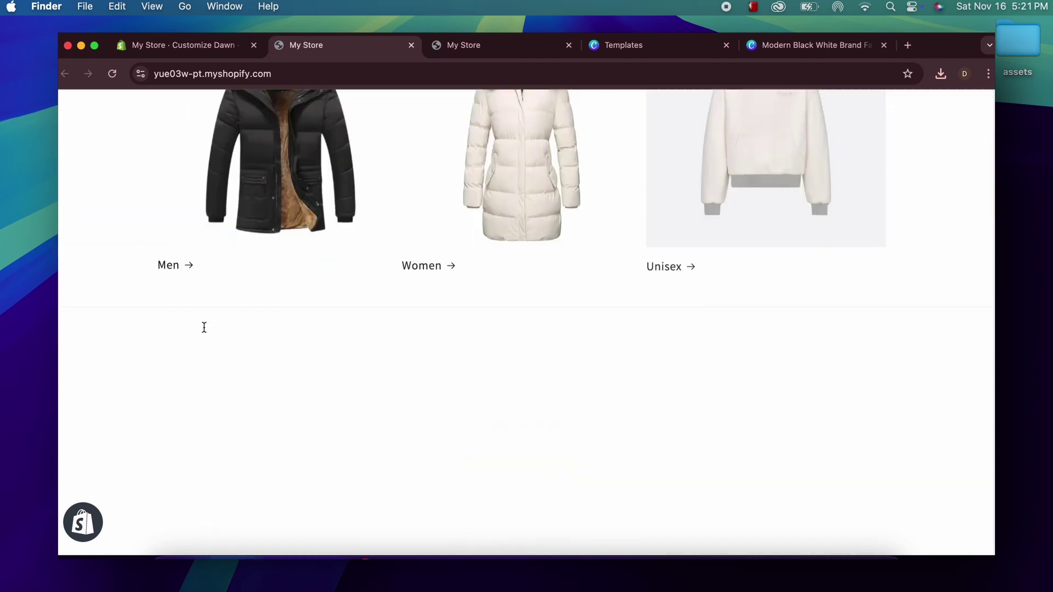
{"action": "scroll", "coordinate": [204, 329], "scroll_direction": "up", "scroll_amount": 15}
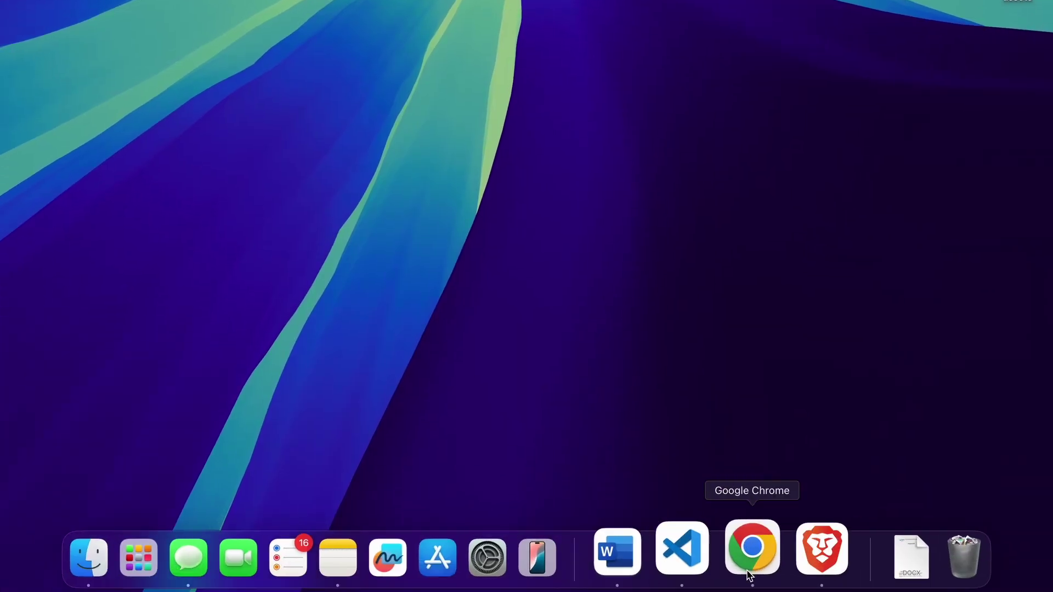
{"action": "left_click", "coordinate": [748, 549]}
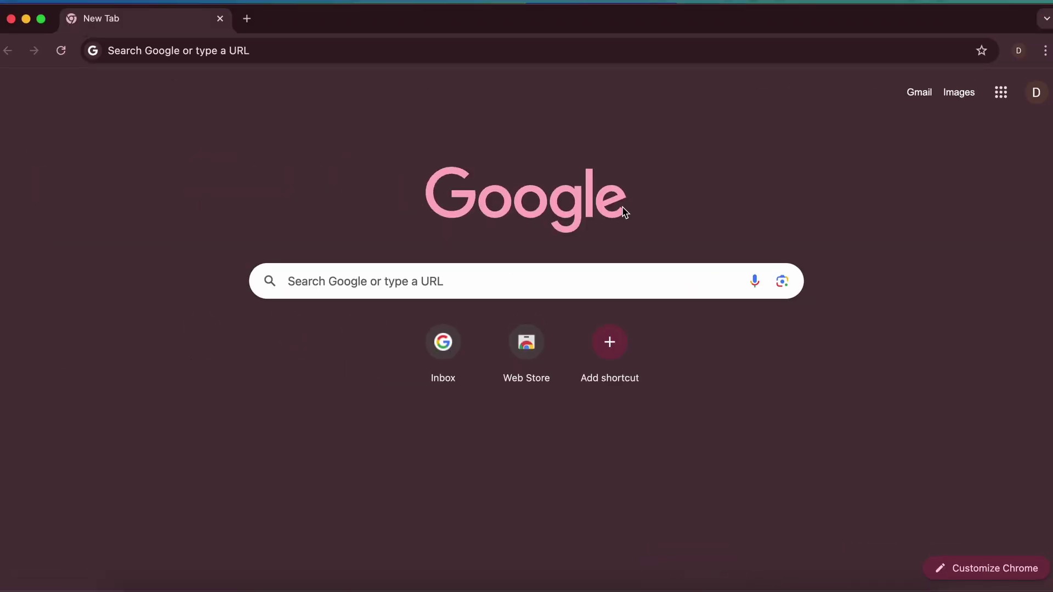
{"action": "left_click", "coordinate": [651, 49]}
{"action": "type", "text": "shopify"}
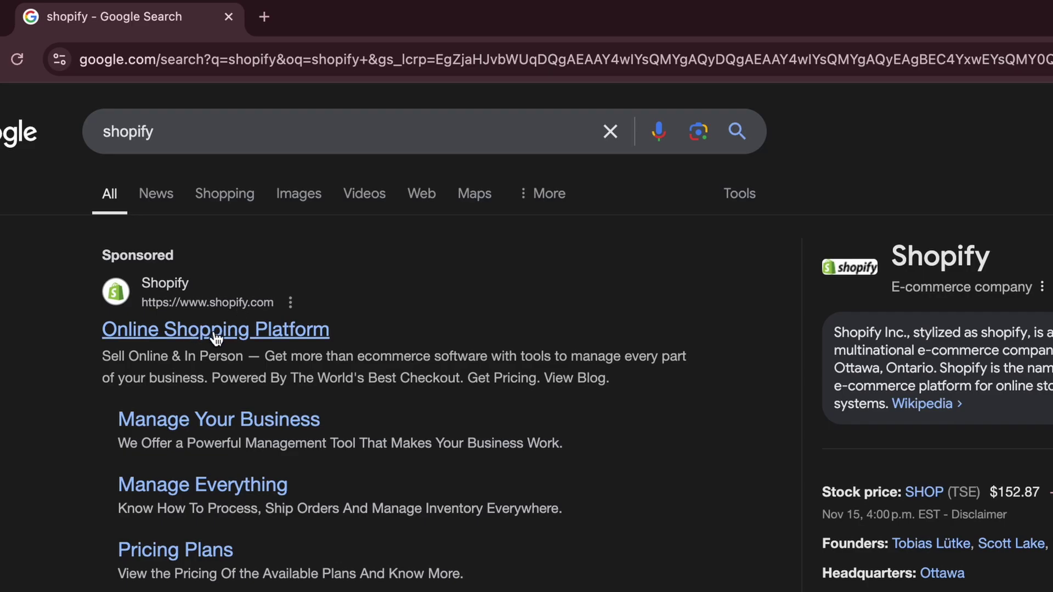
{"action": "left_click", "coordinate": [217, 336]}
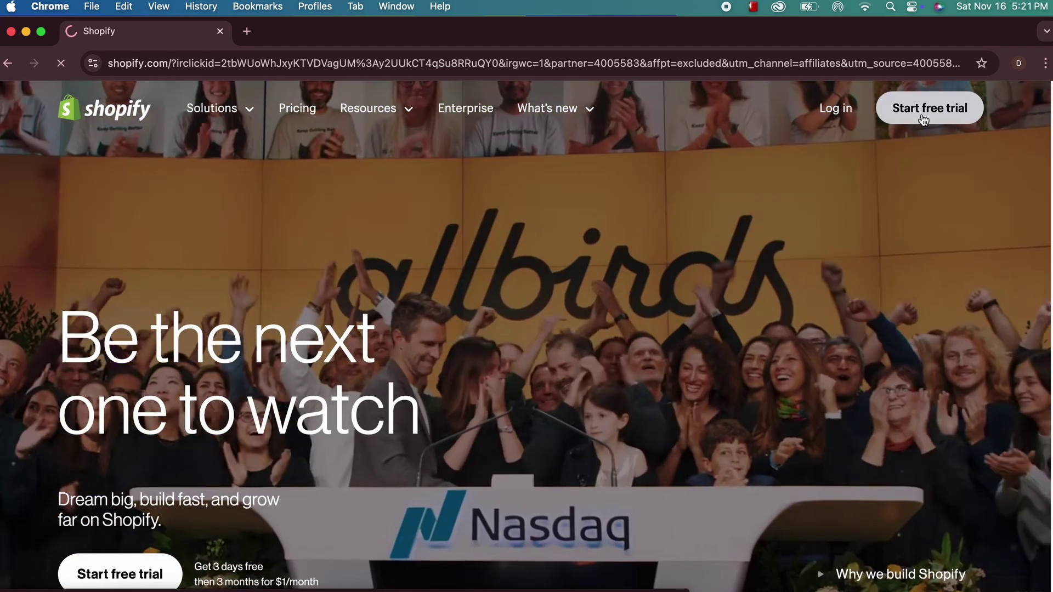
- Start a Shopify free trial by signing up with a Google account
{"action": "left_click", "coordinate": [926, 119]}
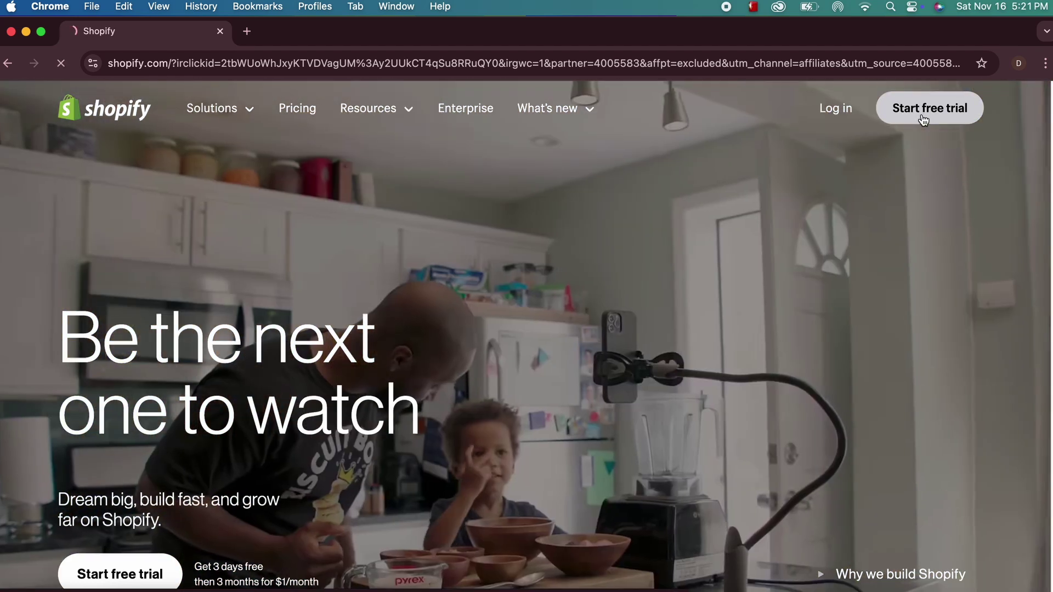
{"action": "left_click", "coordinate": [541, 345]}
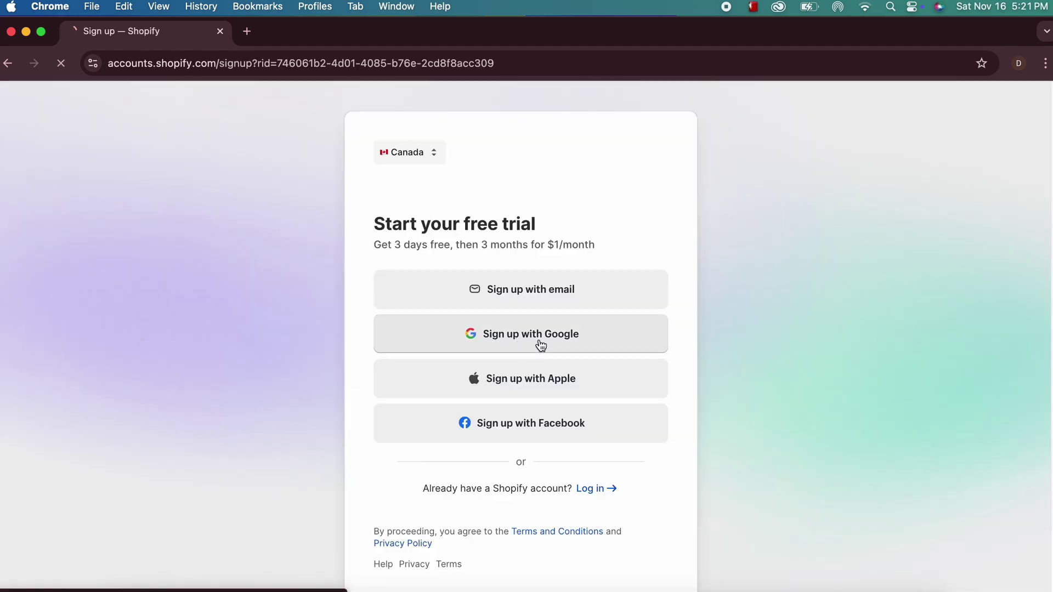
{"action": "left_click", "coordinate": [610, 298]}
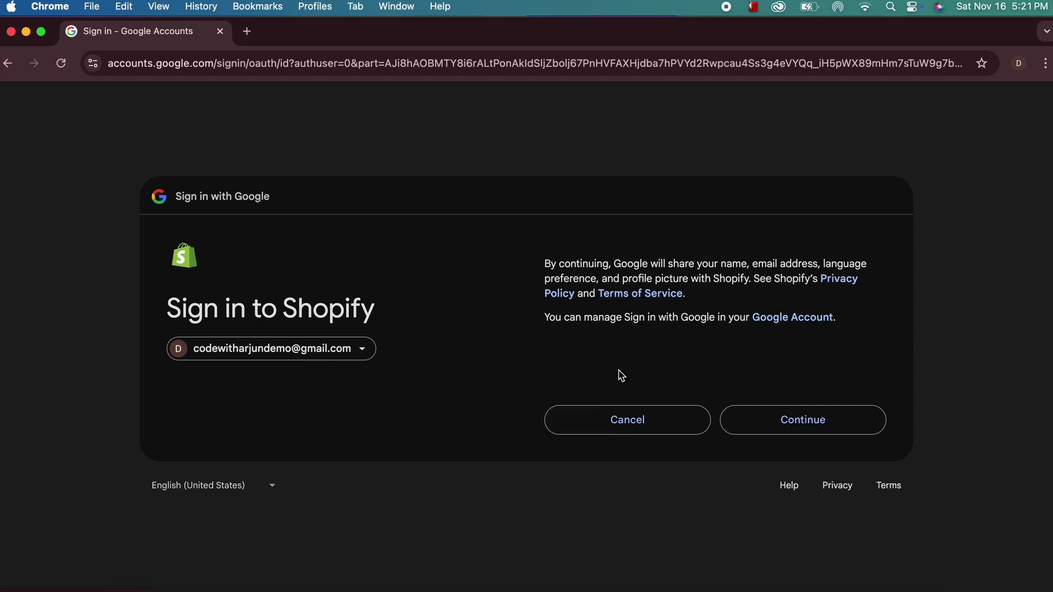
{"action": "left_click", "coordinate": [785, 421]}
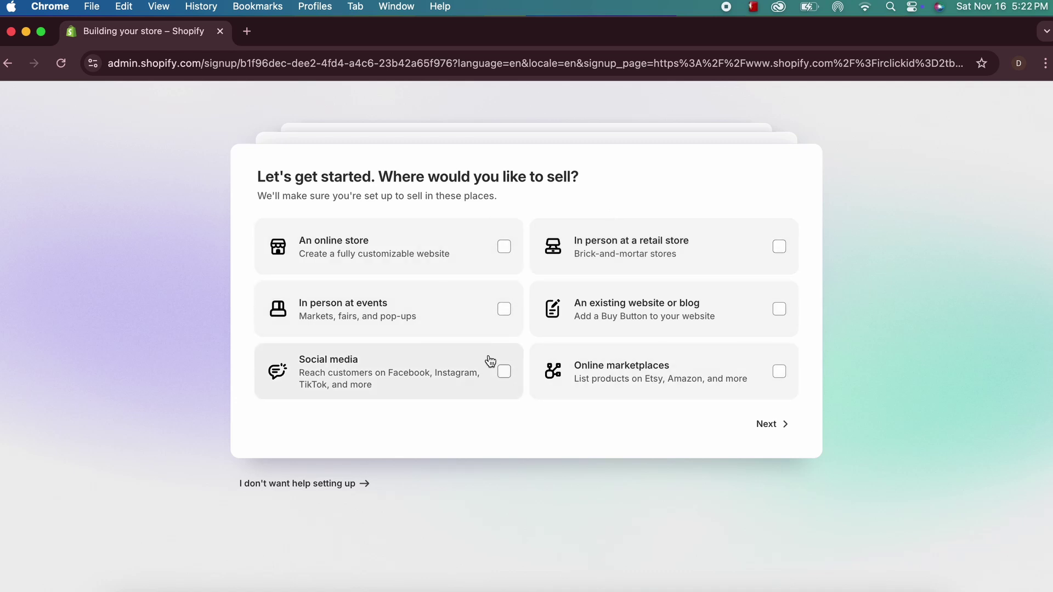
- Answer setup as an online store that is just starting, then skip choosing a plan
{"action": "left_click", "coordinate": [328, 250]}
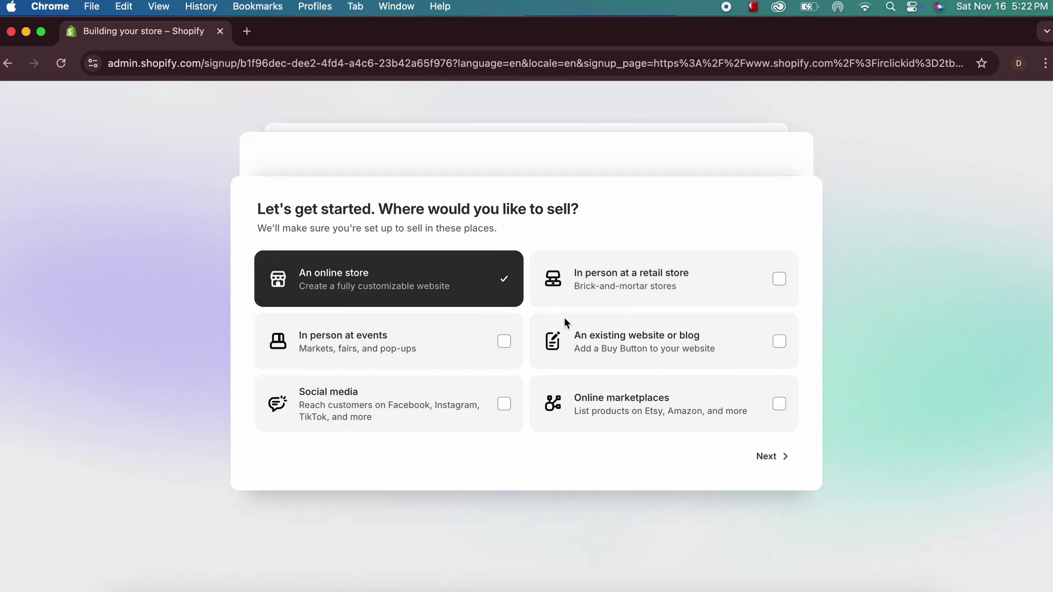
{"action": "left_click", "coordinate": [770, 424]}
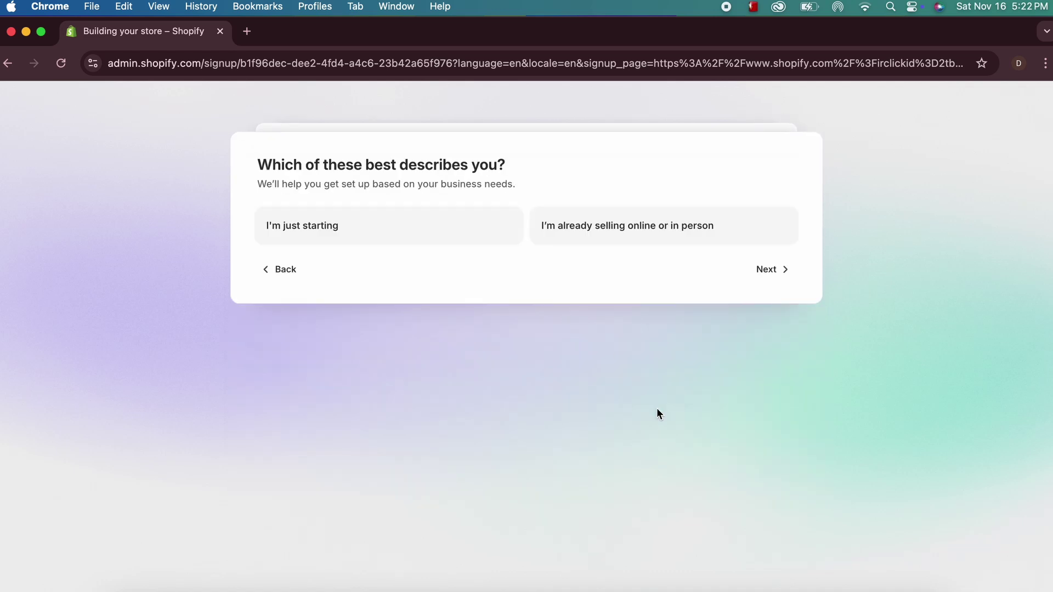
{"action": "left_click", "coordinate": [387, 233]}
{"action": "left_click", "coordinate": [771, 270]}
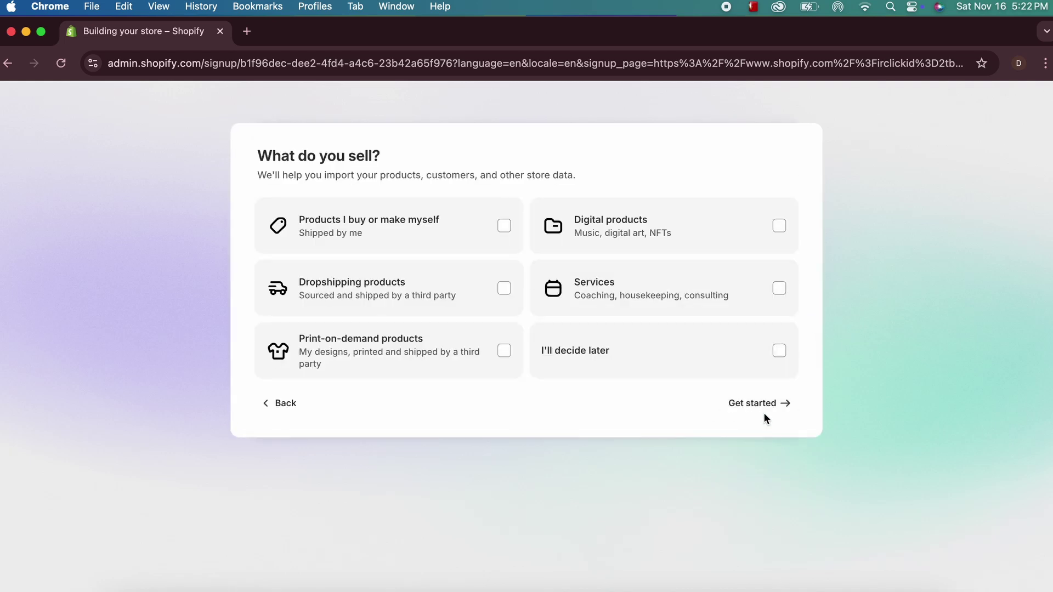
{"action": "left_click", "coordinate": [764, 411]}
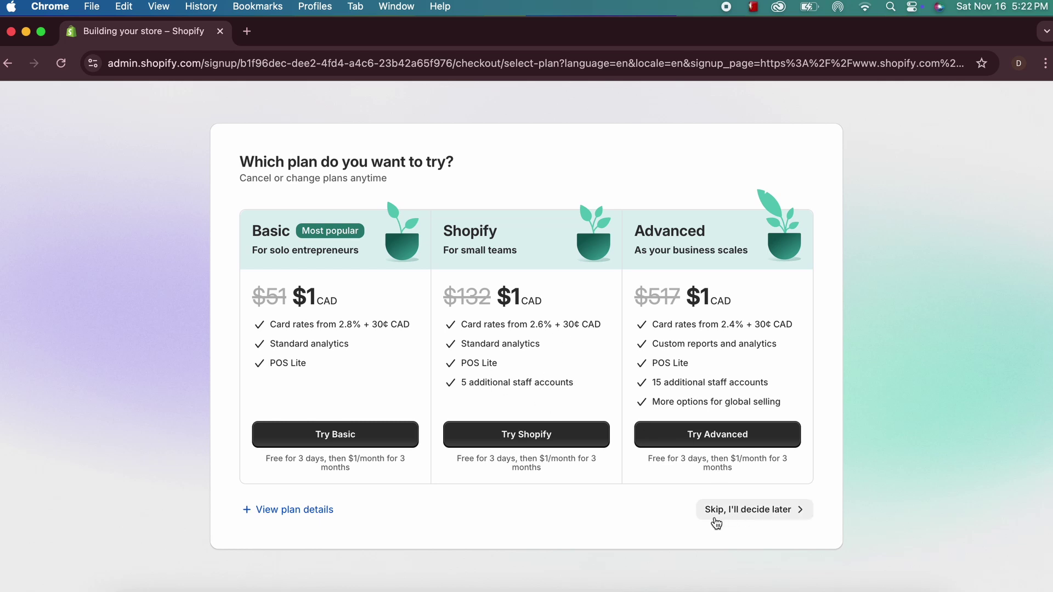
{"action": "left_click", "coordinate": [772, 521]}
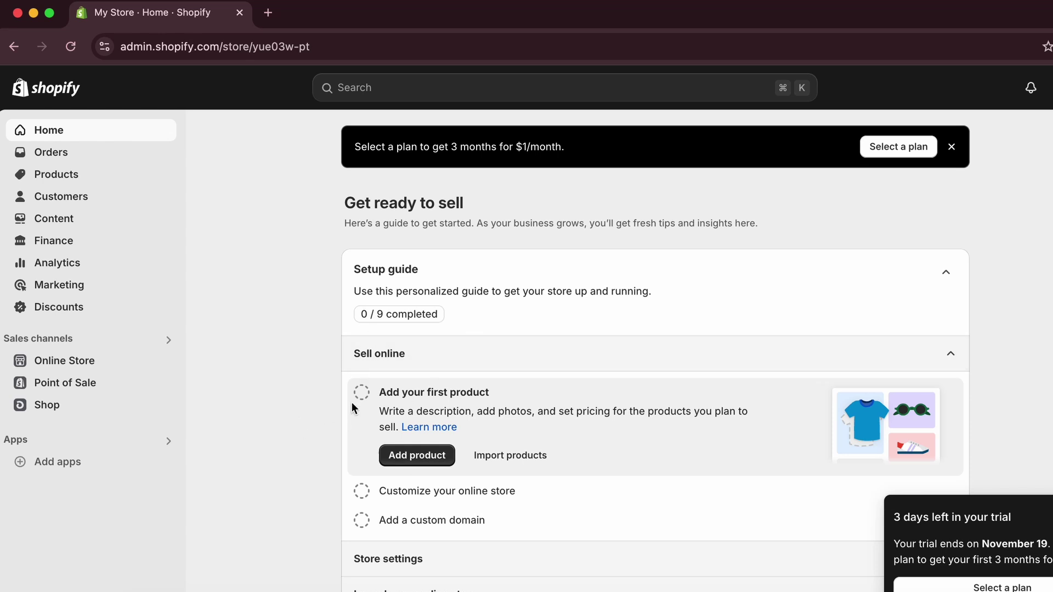
- Open Online Store Themes and browse the Shopify Theme Store, then close it
{"action": "left_click", "coordinate": [59, 363]}
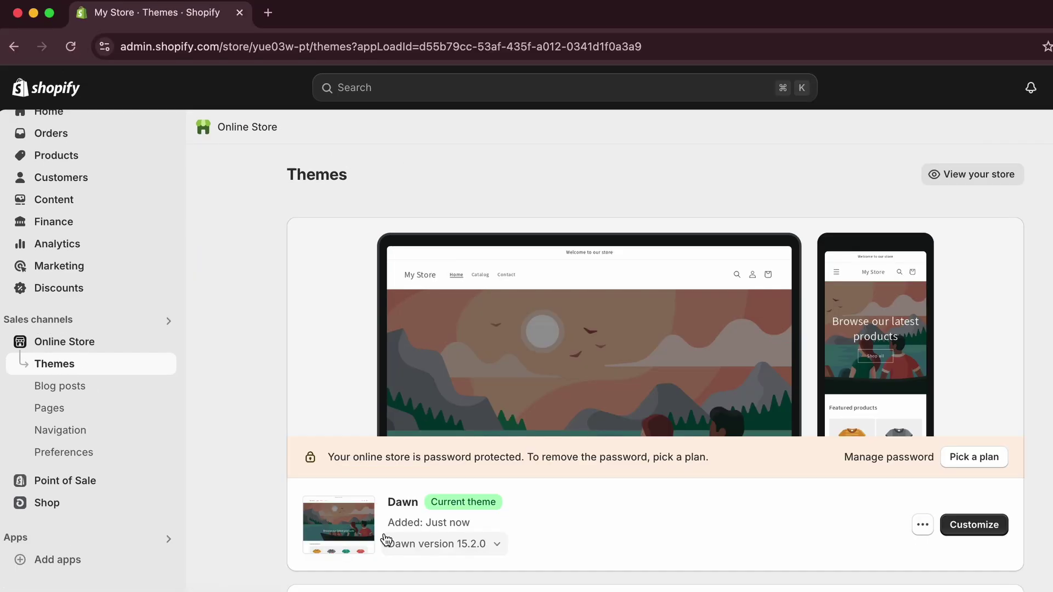
{"action": "scroll", "coordinate": [445, 581], "scroll_direction": "down", "scroll_amount": 2}
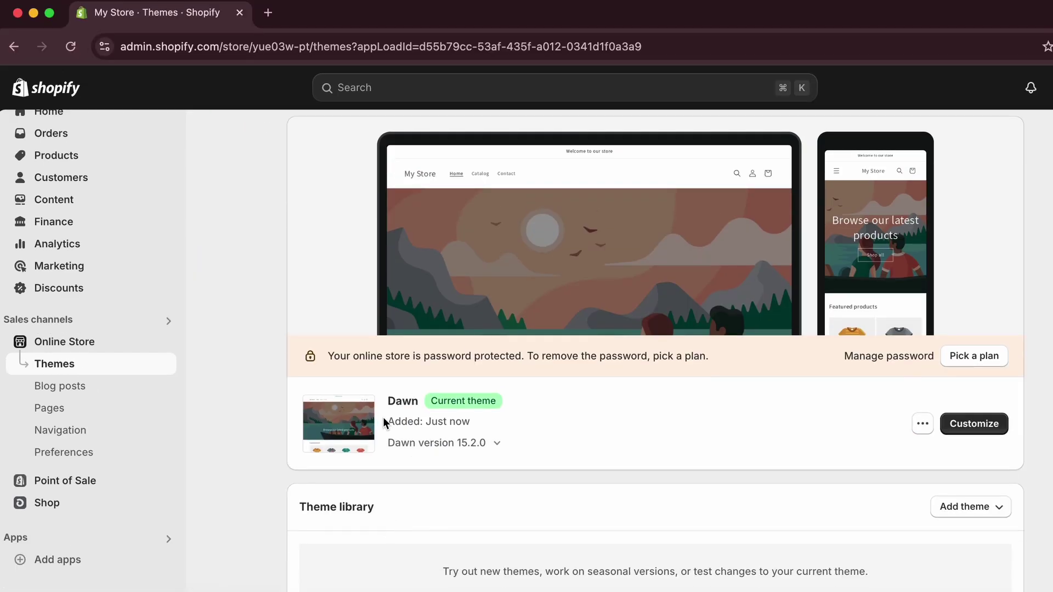
{"action": "double_click", "coordinate": [398, 406]}
{"action": "scroll", "coordinate": [733, 488], "scroll_direction": "down", "scroll_amount": 1}
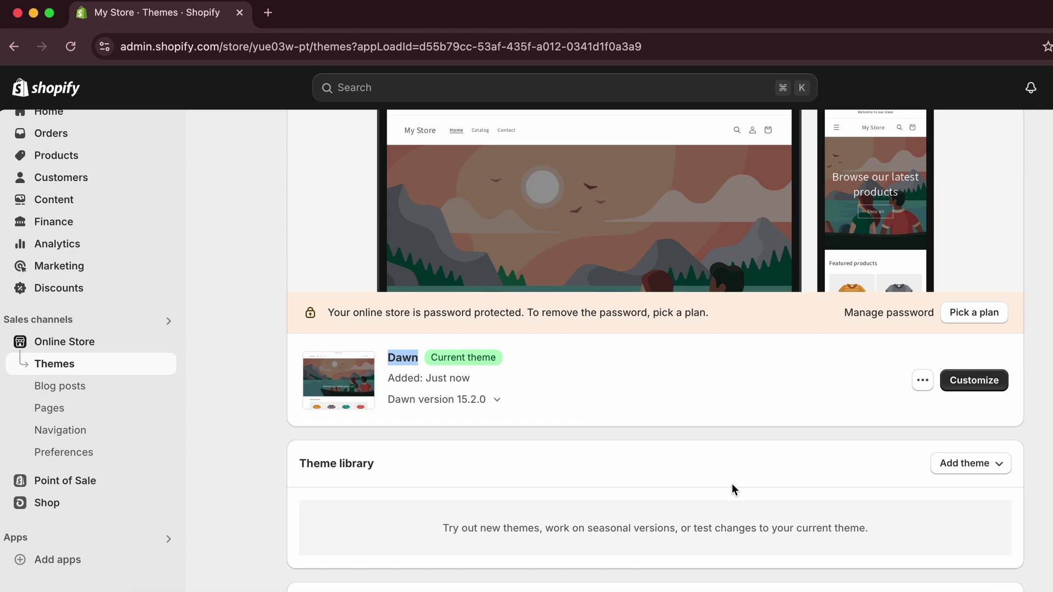
{"action": "scroll", "coordinate": [731, 482], "scroll_direction": "down", "scroll_amount": 4}
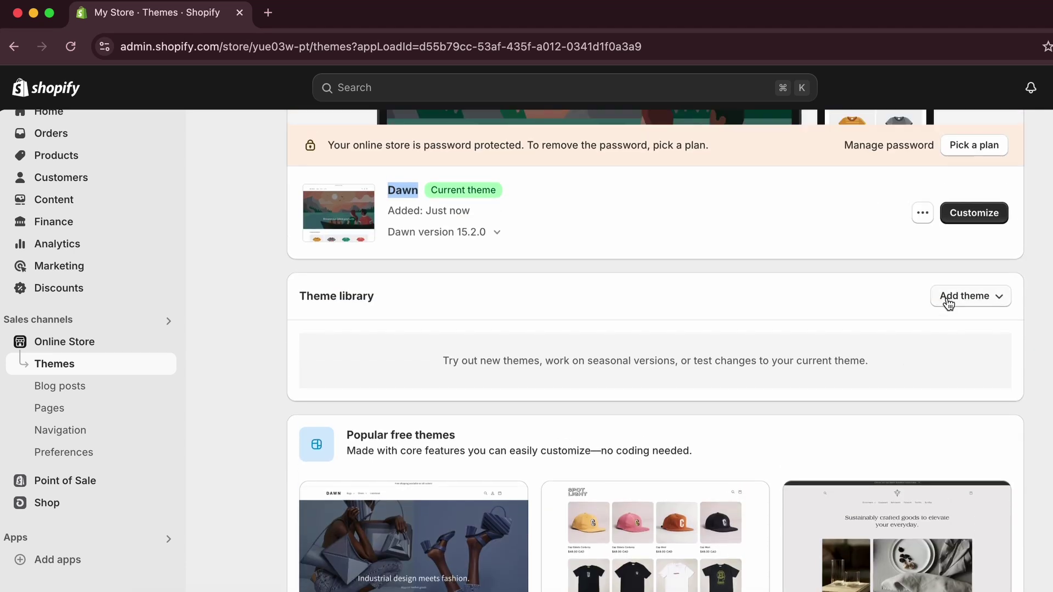
{"action": "left_click", "coordinate": [949, 302]}
{"action": "left_click", "coordinate": [949, 331]}
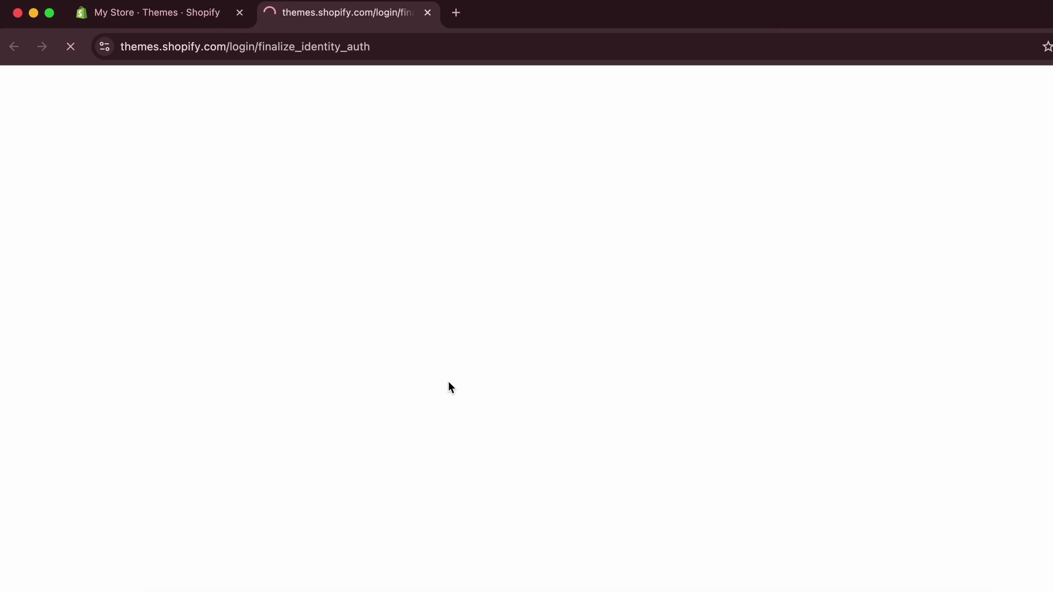
{"action": "scroll", "coordinate": [435, 466], "scroll_direction": "down", "scroll_amount": 5}
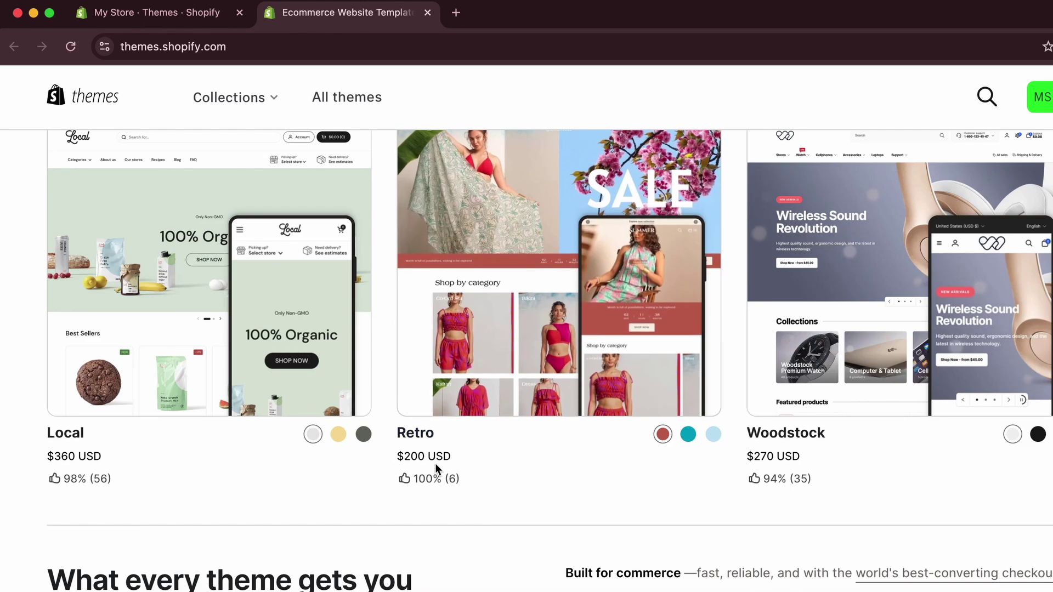
{"action": "scroll", "coordinate": [436, 469], "scroll_direction": "down", "scroll_amount": 4}
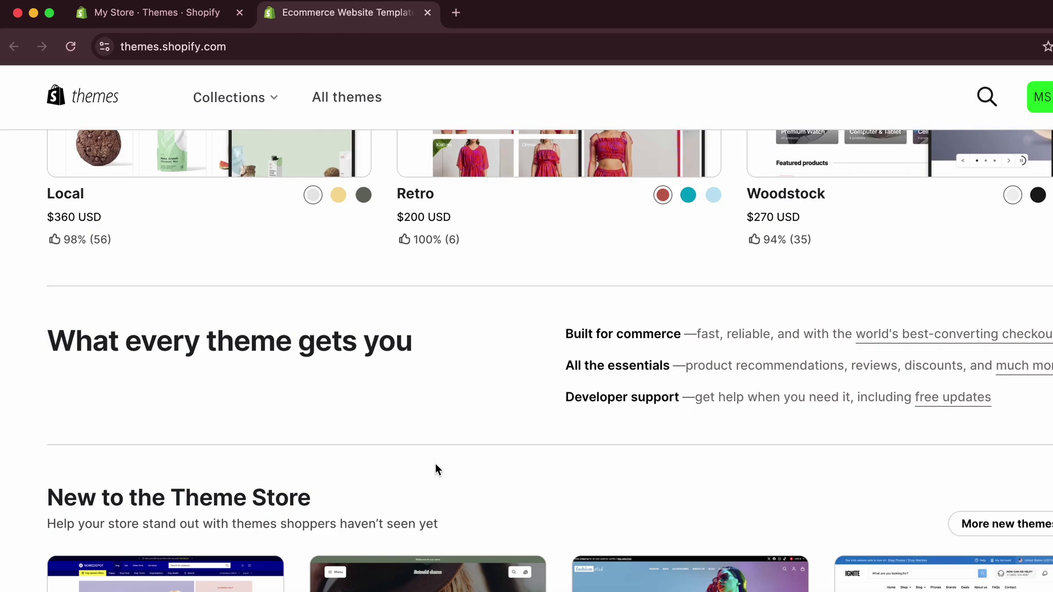
{"action": "left_click", "coordinate": [428, 12]}
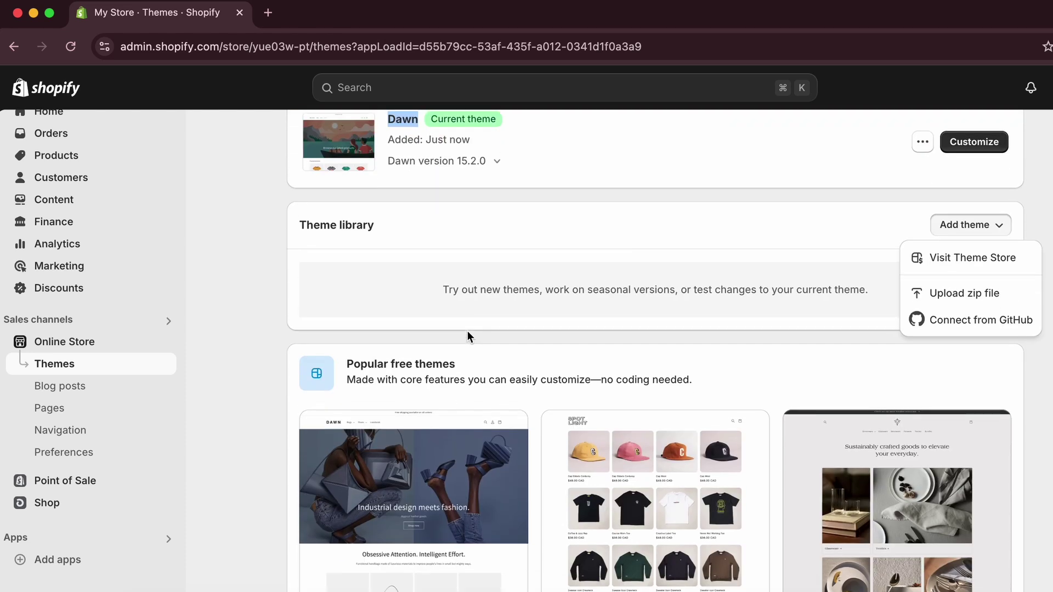
- Add the free Dawn theme so it becomes the store's current theme
{"action": "scroll", "coordinate": [467, 331], "scroll_direction": "down", "scroll_amount": 3}
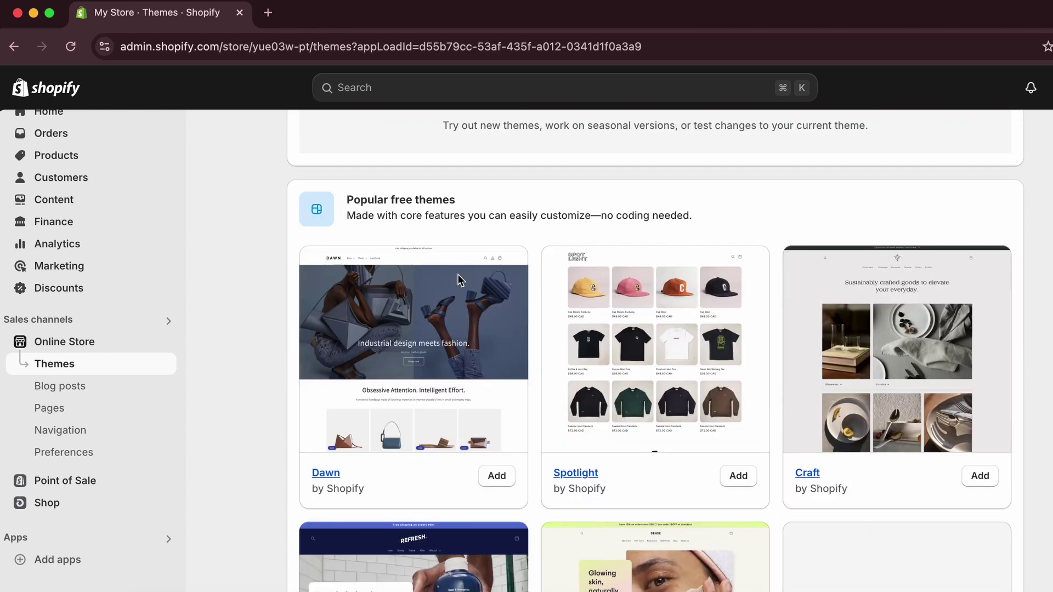
{"action": "scroll", "coordinate": [420, 510], "scroll_direction": "down", "scroll_amount": 1}
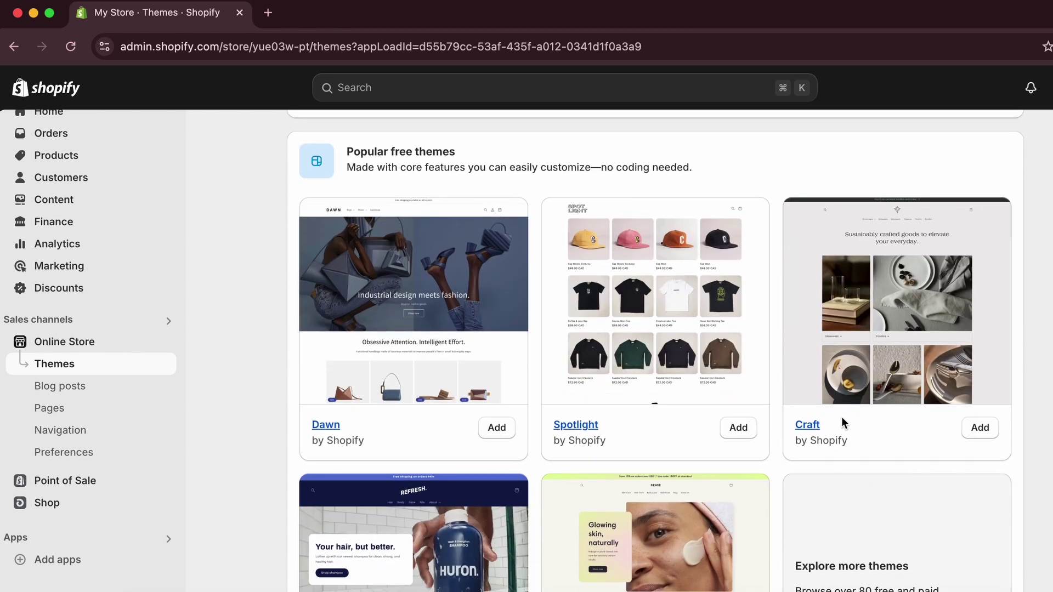
{"action": "scroll", "coordinate": [842, 422], "scroll_direction": "down", "scroll_amount": 3}
{"action": "scroll", "coordinate": [591, 459], "scroll_direction": "up", "scroll_amount": 4}
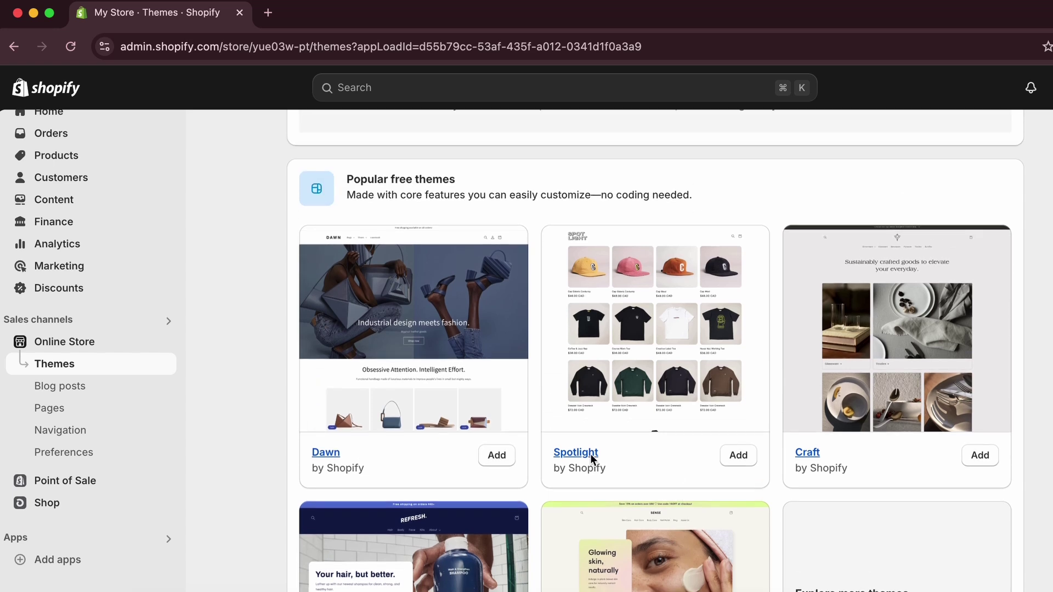
{"action": "left_click", "coordinate": [493, 459]}
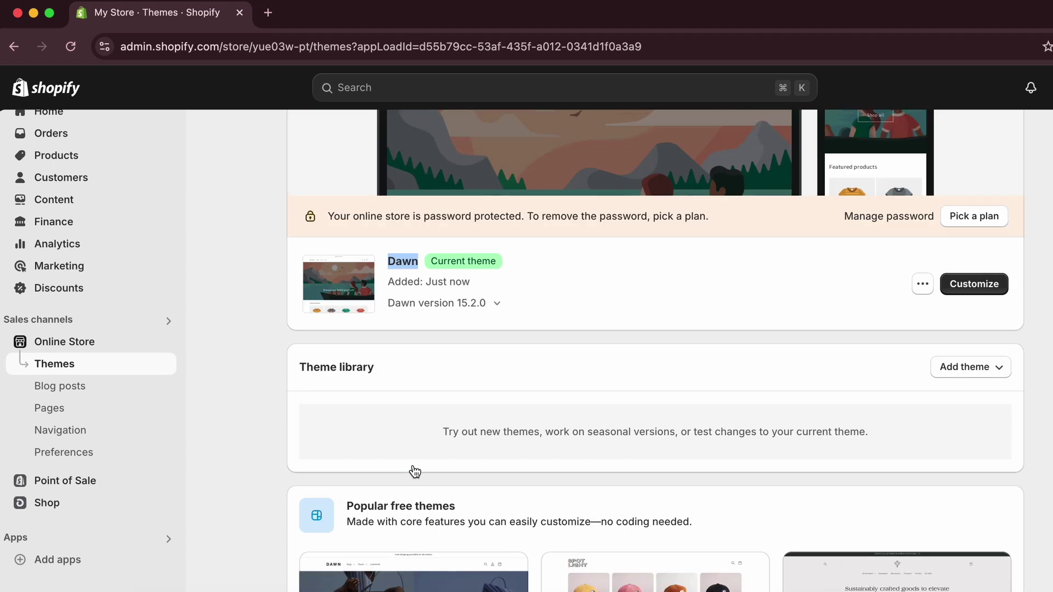
{"action": "scroll", "coordinate": [423, 472], "scroll_direction": "down", "scroll_amount": 3}
{"action": "scroll", "coordinate": [631, 507], "scroll_direction": "up", "scroll_amount": 3}
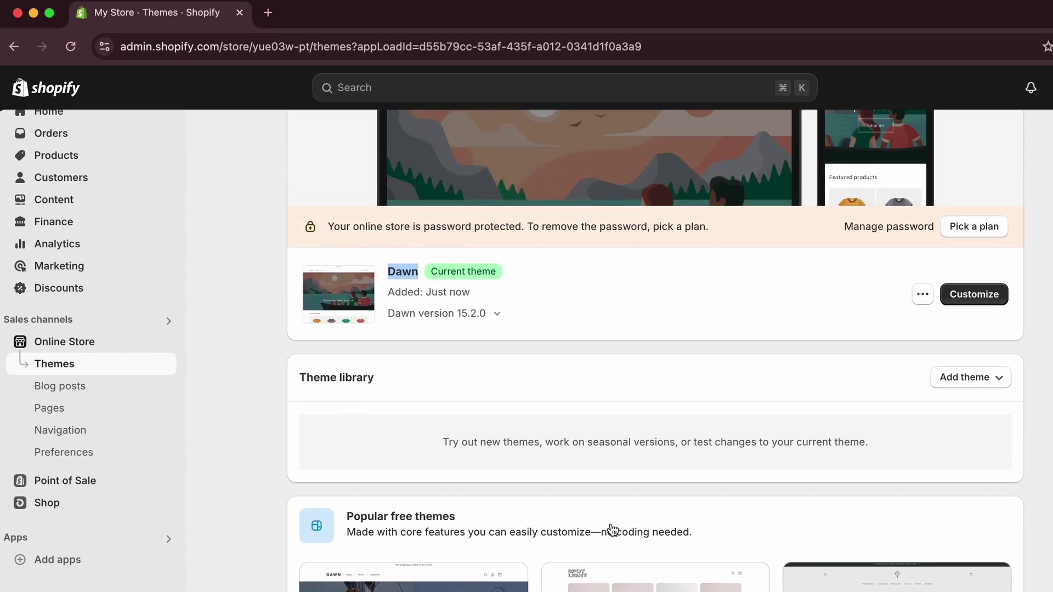
- Open the Dawn theme editor on the home page
{"action": "left_click", "coordinate": [974, 297]}
{"action": "scroll", "coordinate": [639, 431], "scroll_direction": "down", "scroll_amount": 5}
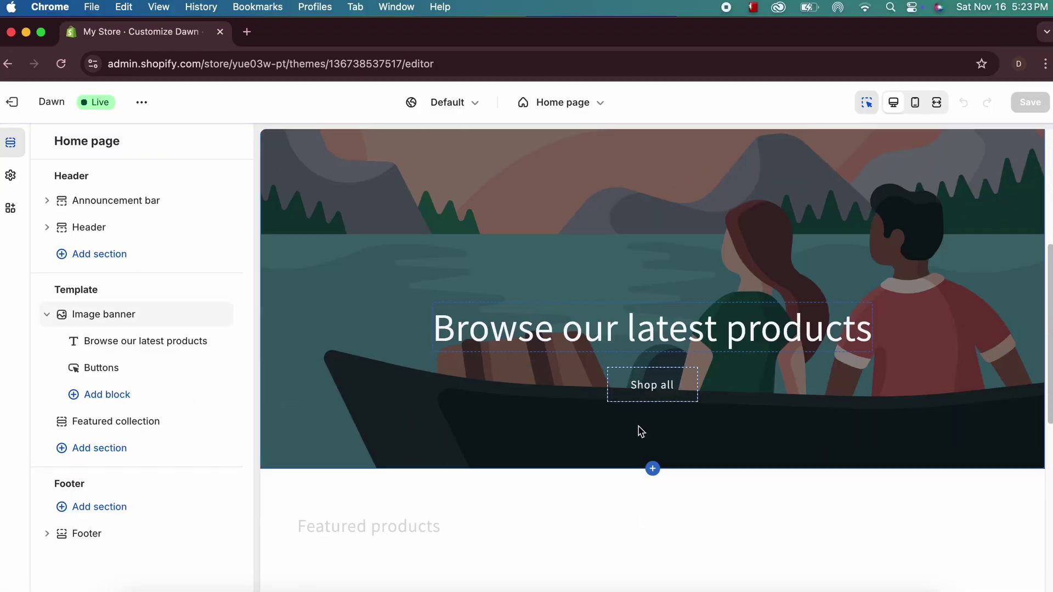
{"action": "scroll", "coordinate": [639, 430], "scroll_direction": "down", "scroll_amount": 10}
{"action": "scroll", "coordinate": [639, 431], "scroll_direction": "up", "scroll_amount": 15}
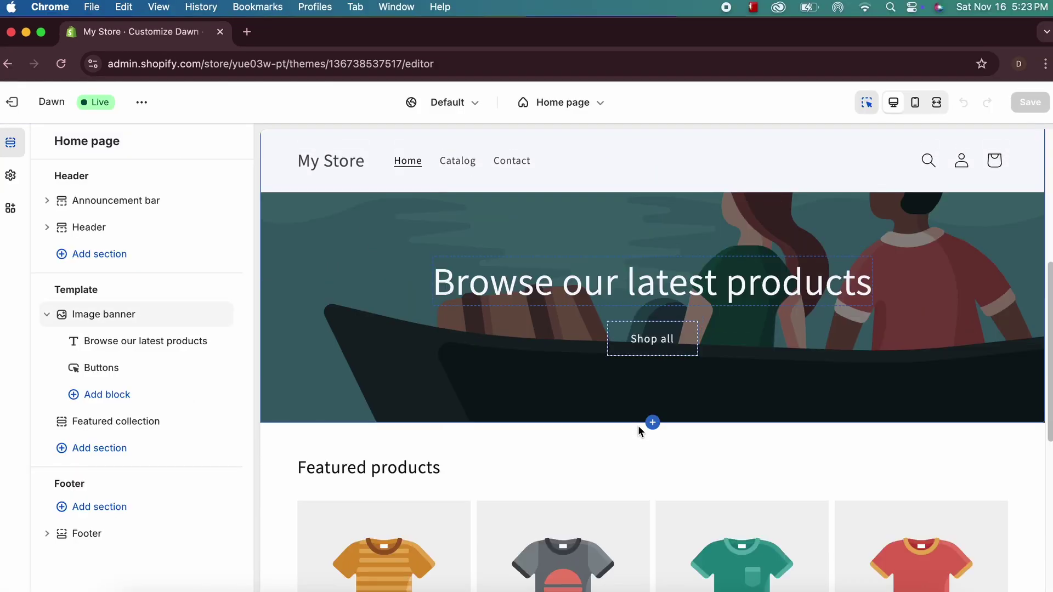
{"action": "scroll", "coordinate": [639, 430], "scroll_direction": "up", "scroll_amount": 5}
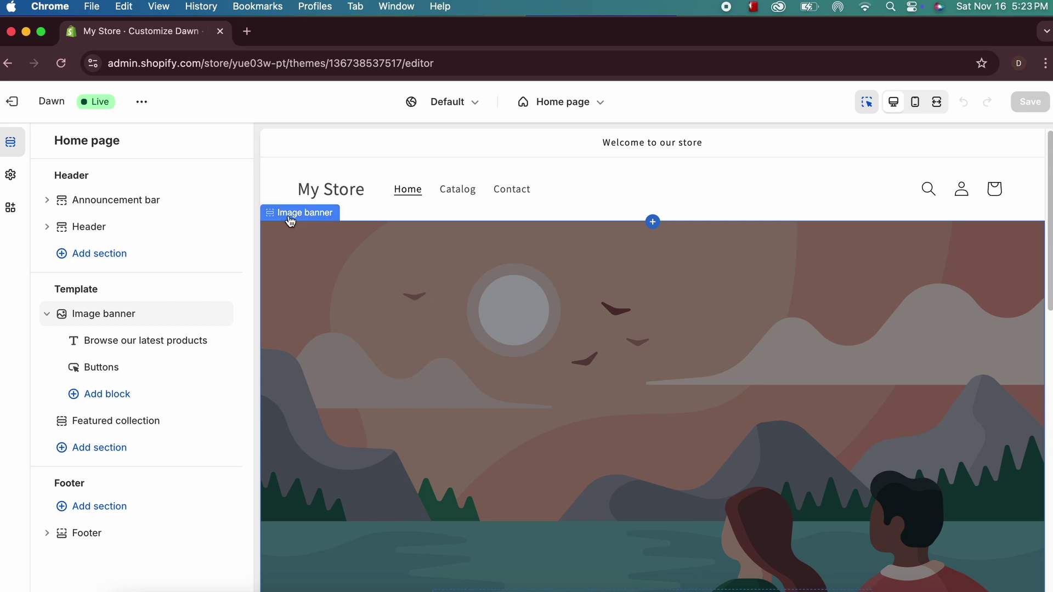
- Set the image banner to the snowy-woman photo from the free Women's Fashion images
{"action": "left_click", "coordinate": [376, 322]}
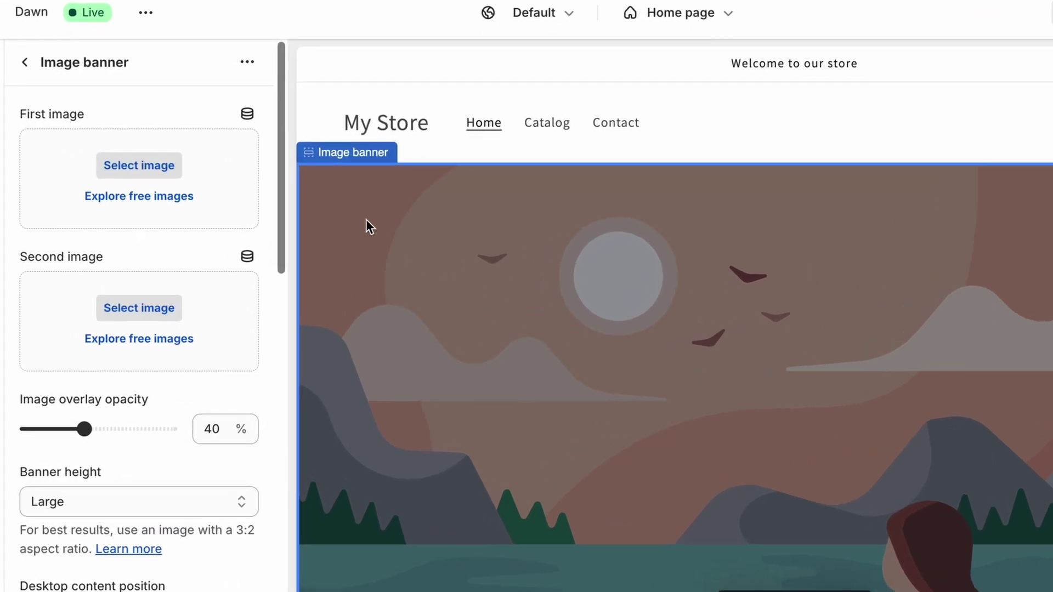
{"action": "left_click", "coordinate": [126, 204]}
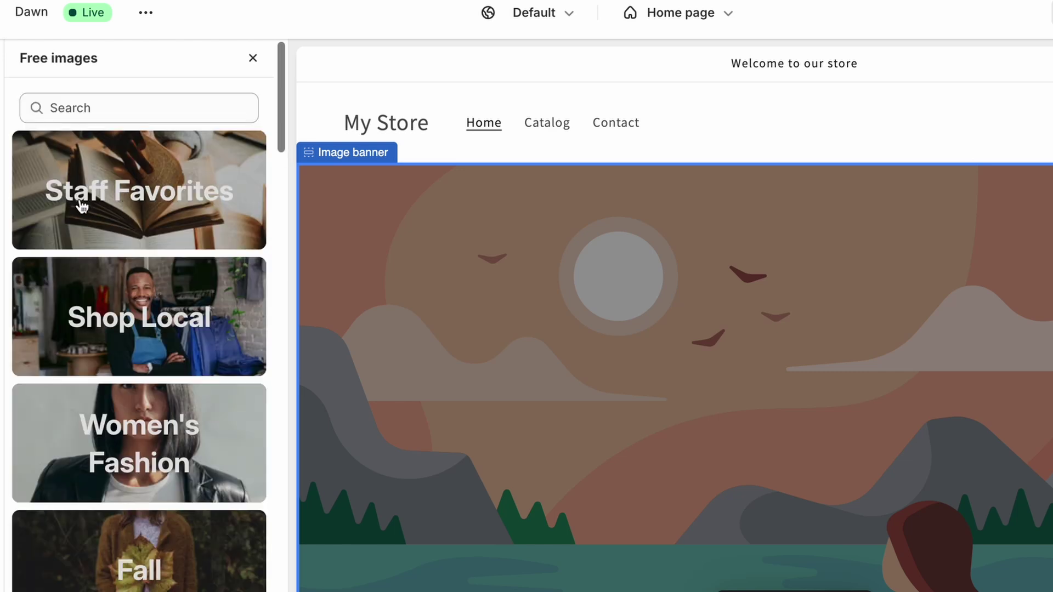
{"action": "scroll", "coordinate": [115, 274], "scroll_direction": "down", "scroll_amount": 3}
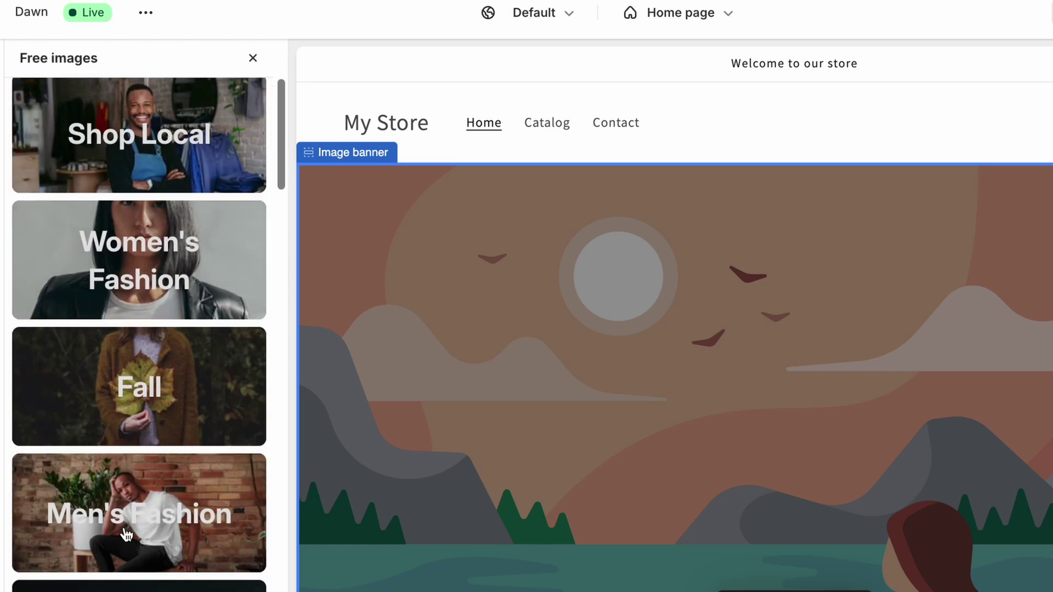
{"action": "left_click", "coordinate": [188, 263]}
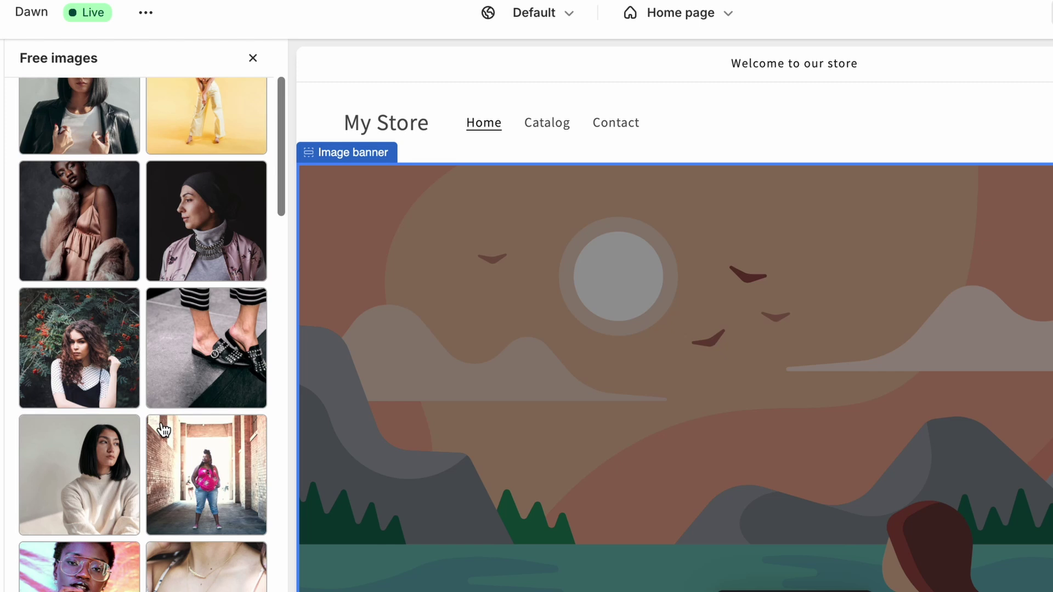
{"action": "scroll", "coordinate": [112, 294], "scroll_direction": "down", "scroll_amount": 5}
{"action": "scroll", "coordinate": [111, 293], "scroll_direction": "down", "scroll_amount": 10}
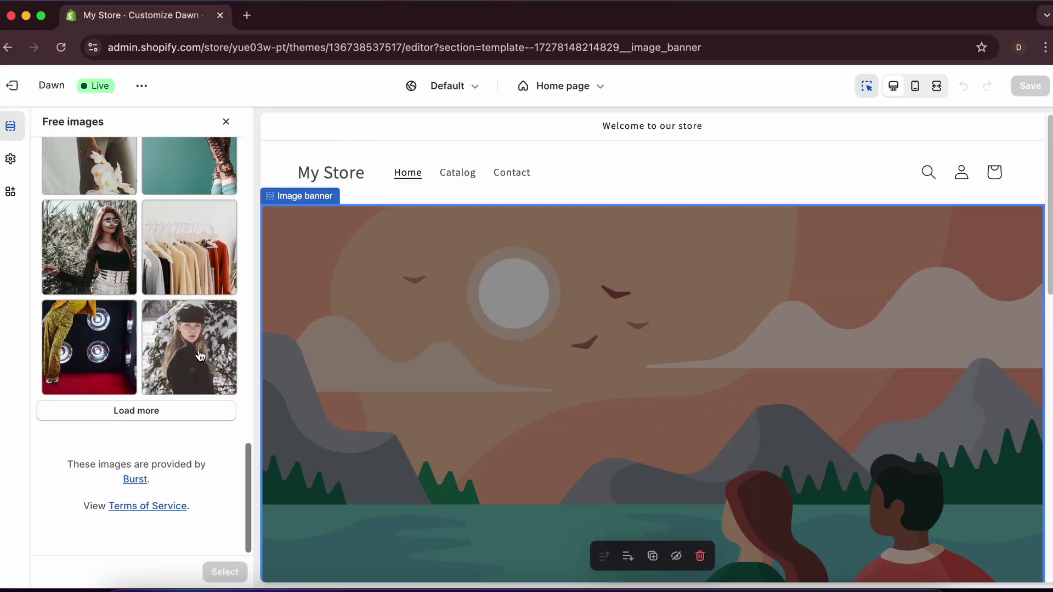
{"action": "left_click", "coordinate": [206, 344]}
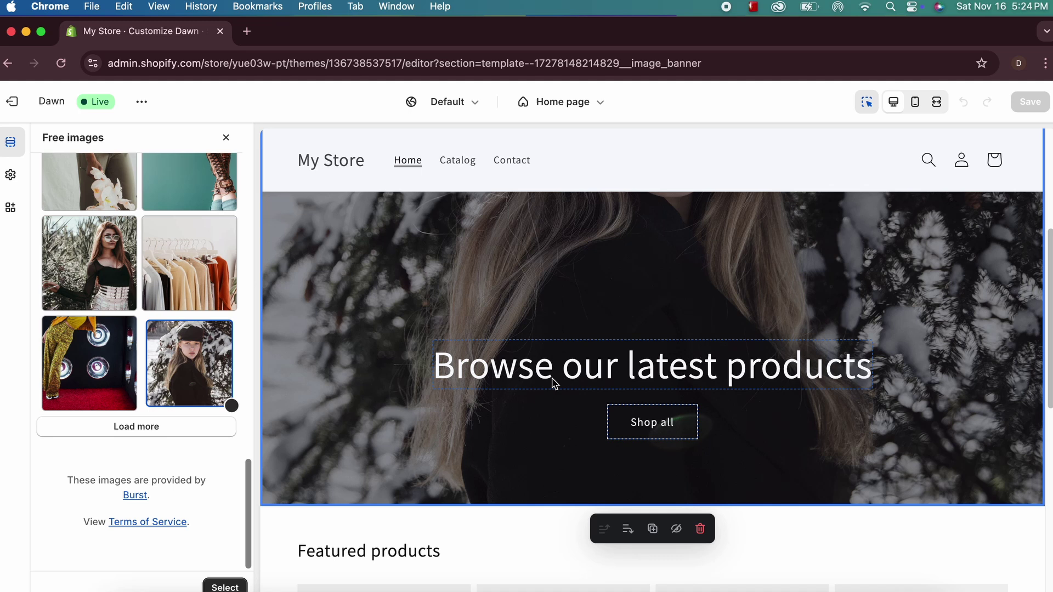
- Open the banner heading's settings
{"action": "left_click", "coordinate": [554, 368]}
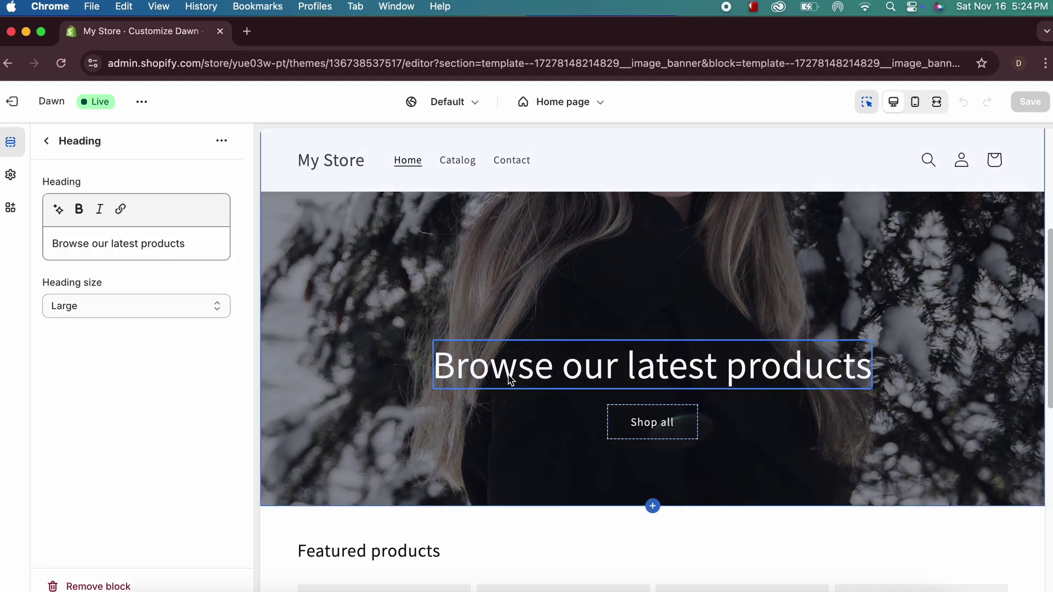
{"action": "scroll", "coordinate": [477, 322], "scroll_direction": "down", "scroll_amount": 8}
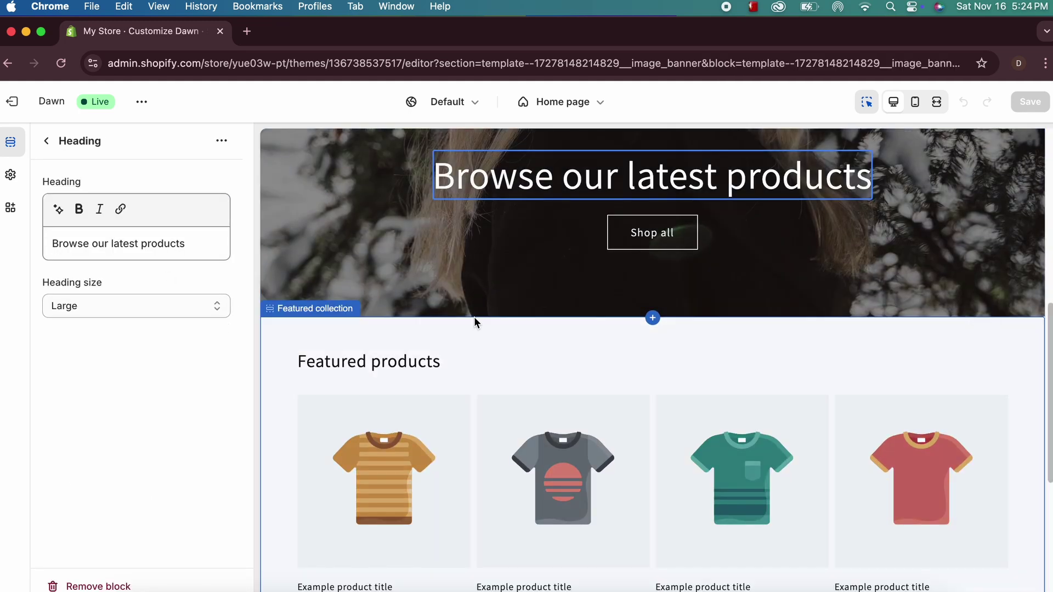
{"action": "scroll", "coordinate": [475, 322], "scroll_direction": "up", "scroll_amount": 8}
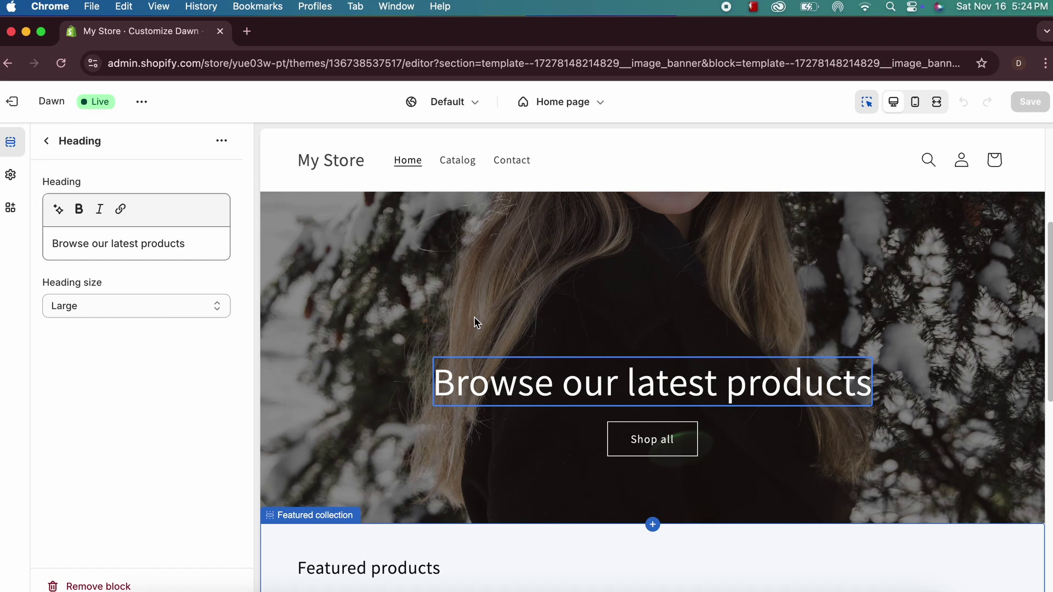
{"action": "scroll", "coordinate": [463, 353], "scroll_direction": "up", "scroll_amount": 5}
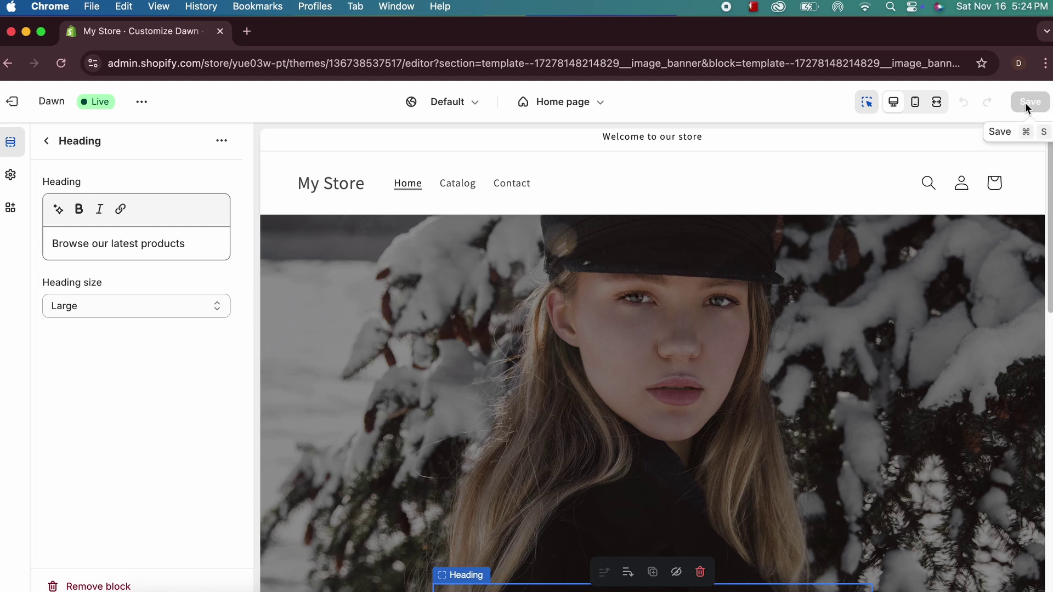
- Exit the theme editor and start a new product from the Products list
{"action": "left_click", "coordinate": [15, 104]}
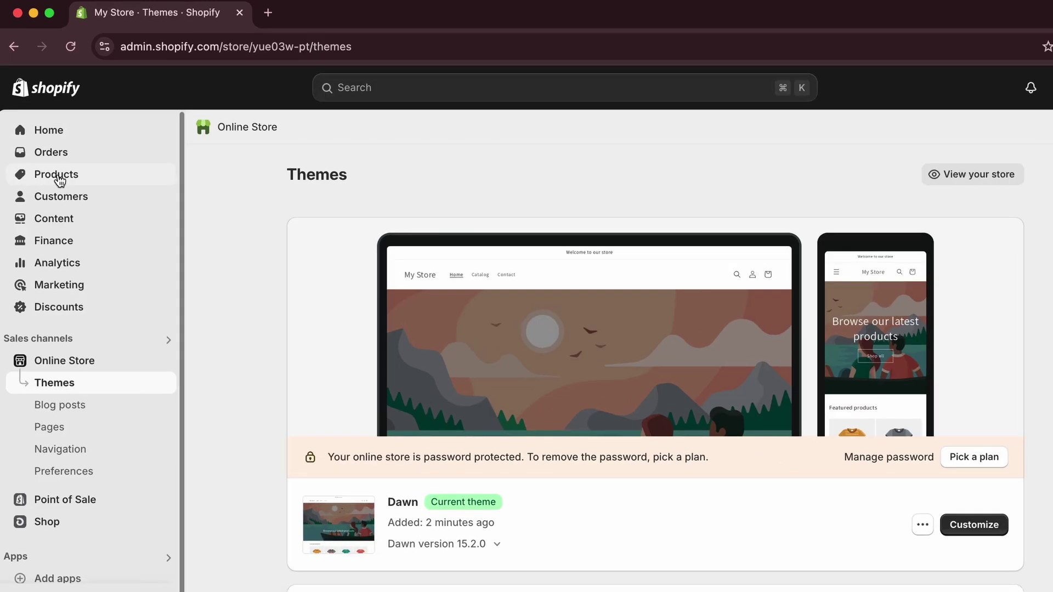
{"action": "left_click", "coordinate": [51, 185]}
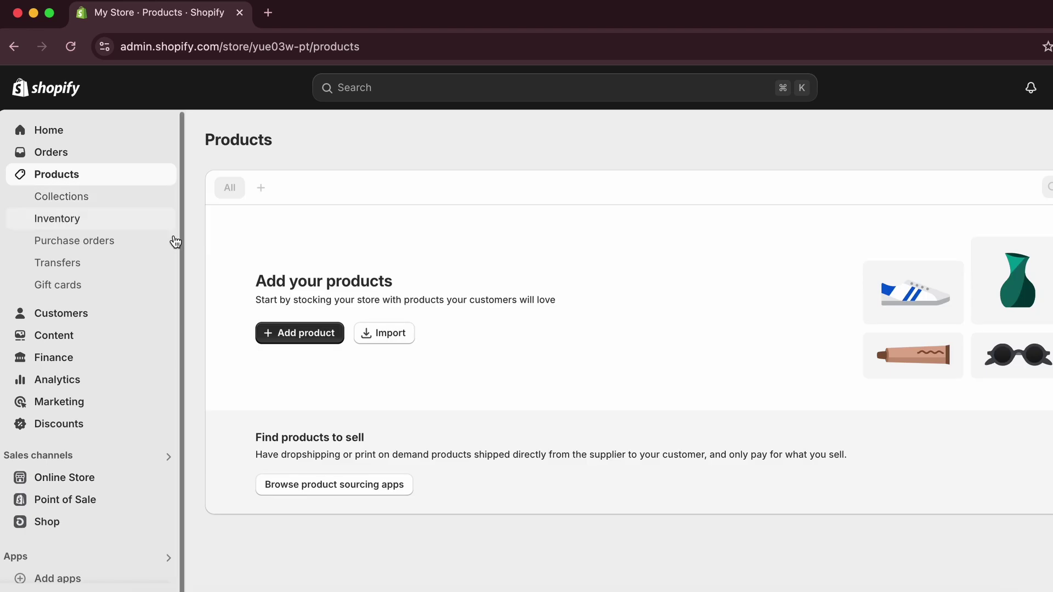
{"action": "left_click", "coordinate": [300, 336]}
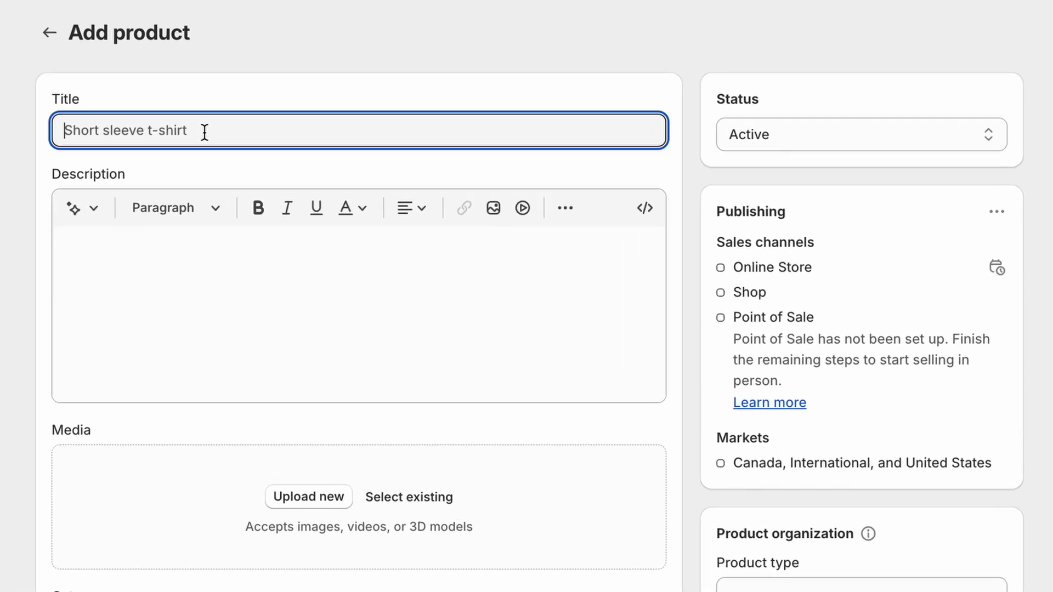
{"action": "type", "text": "Winter Jacket for men"}
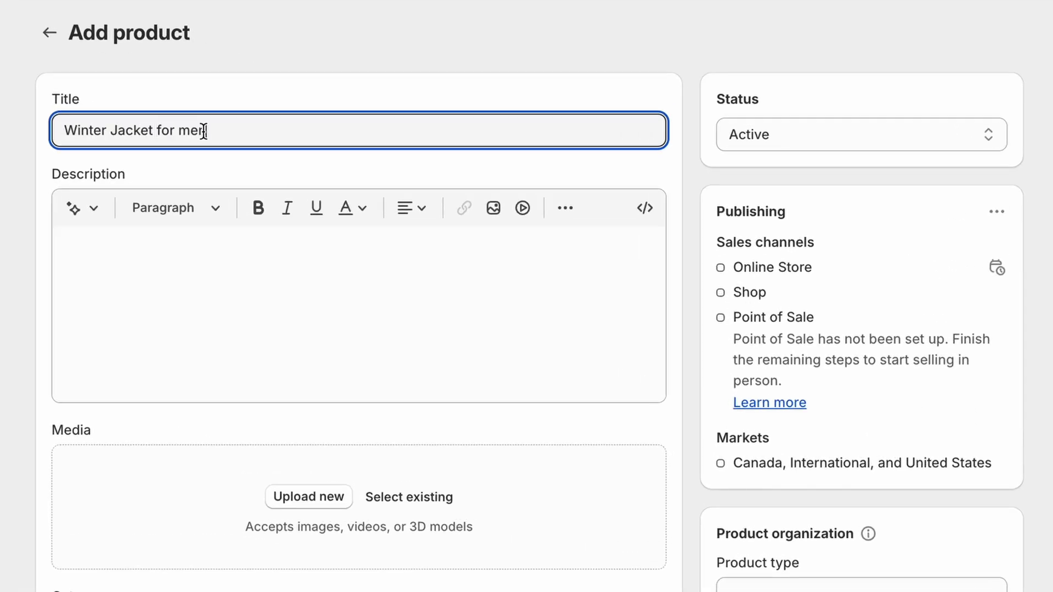
- Title the product 'Winter Jacket for men' and keep an AI description generated from that title
{"action": "key", "text": "ctrl+a"}
{"action": "key", "text": "ctrl+c"}
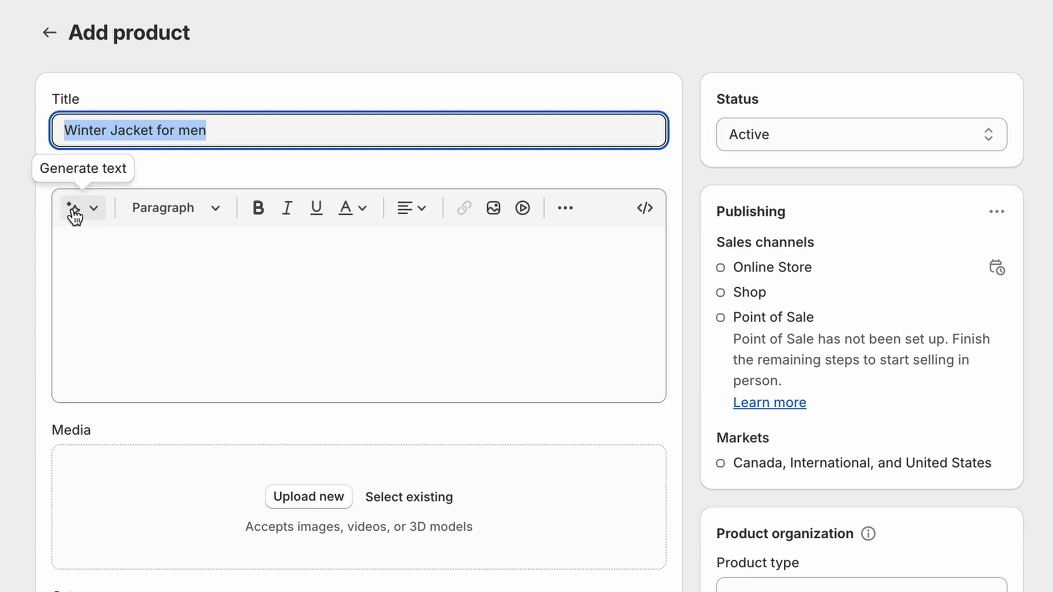
{"action": "left_click", "coordinate": [76, 214]}
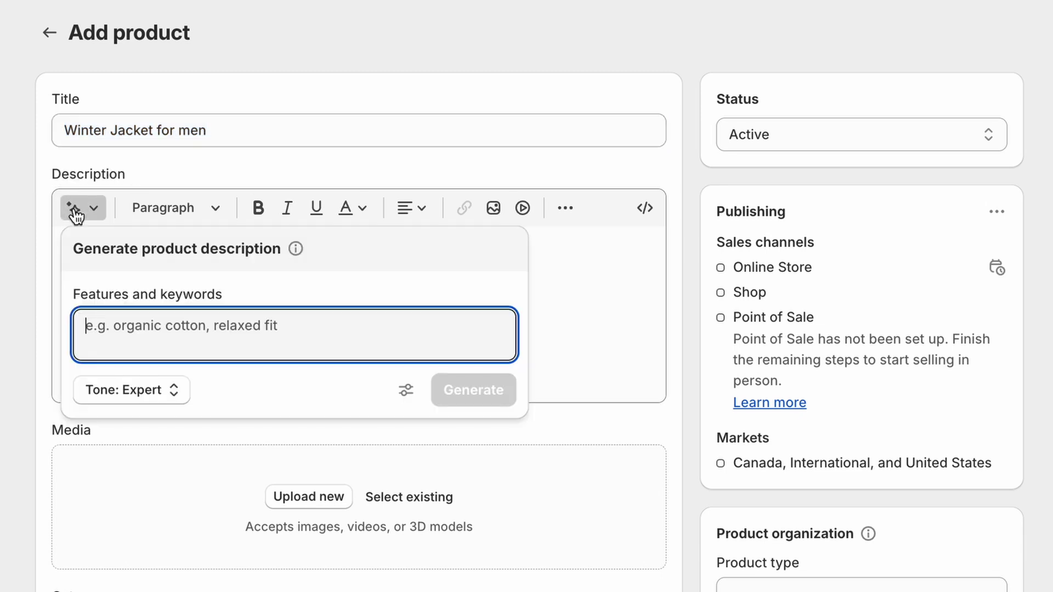
{"action": "key", "text": "ctrl+v"}
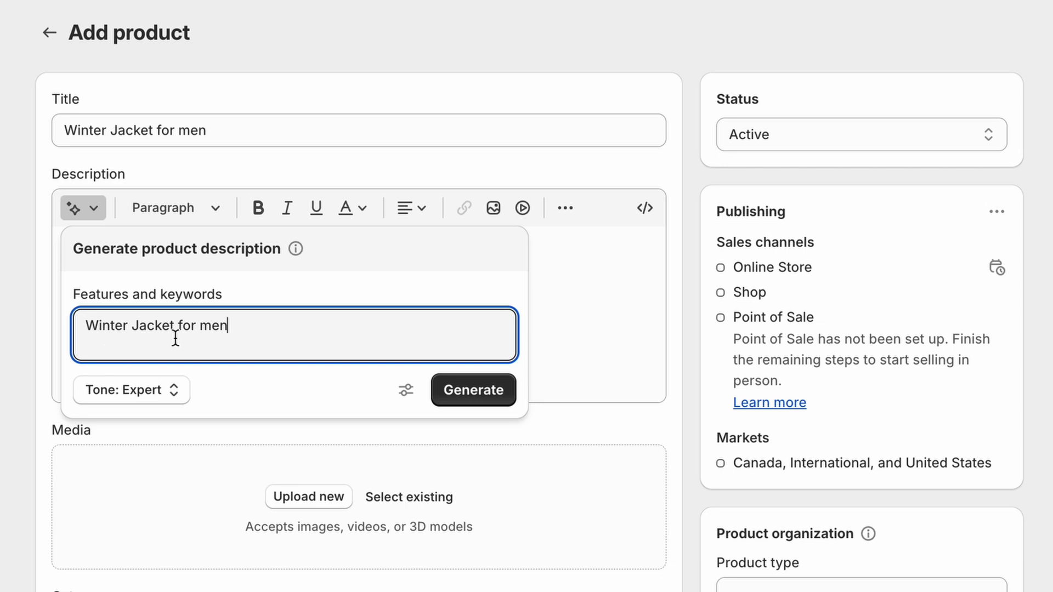
{"action": "left_click", "coordinate": [475, 399]}
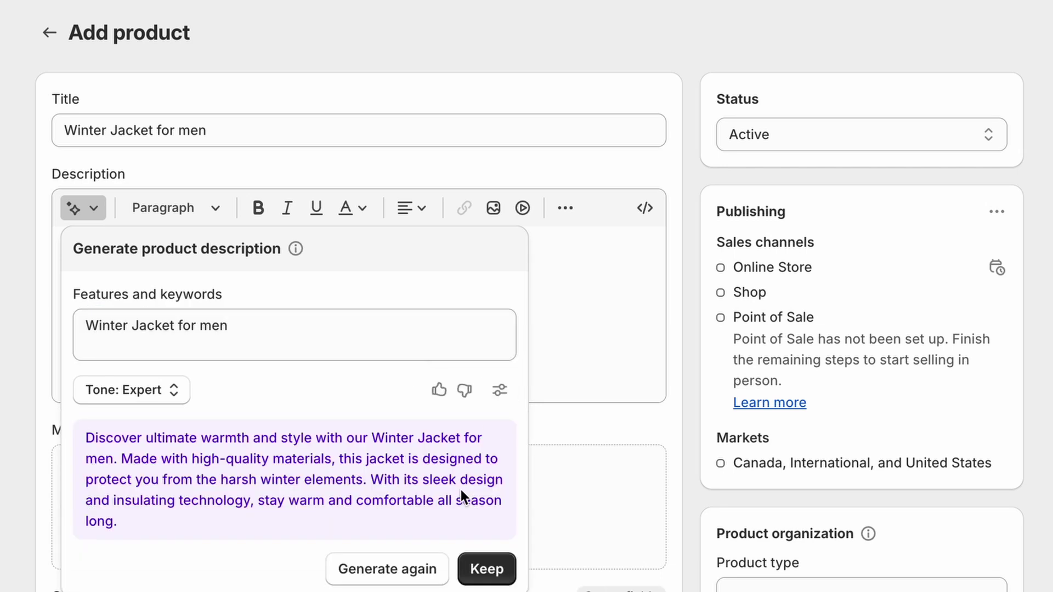
{"action": "left_click", "coordinate": [483, 573]}
{"action": "scroll", "coordinate": [449, 433], "scroll_direction": "down", "scroll_amount": 1}
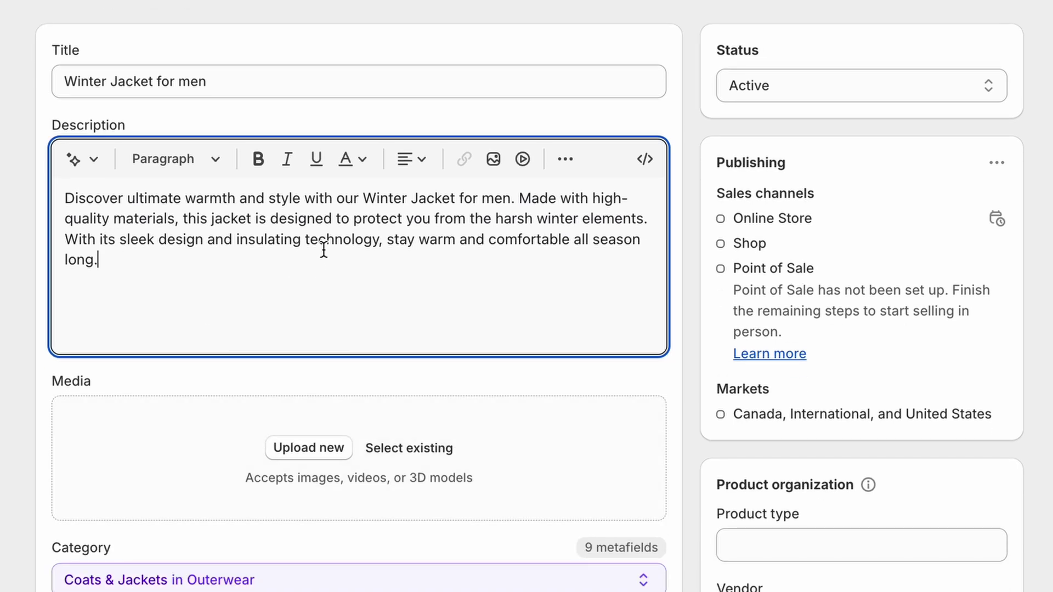
{"action": "scroll", "coordinate": [134, 332], "scroll_direction": "down", "scroll_amount": 3}
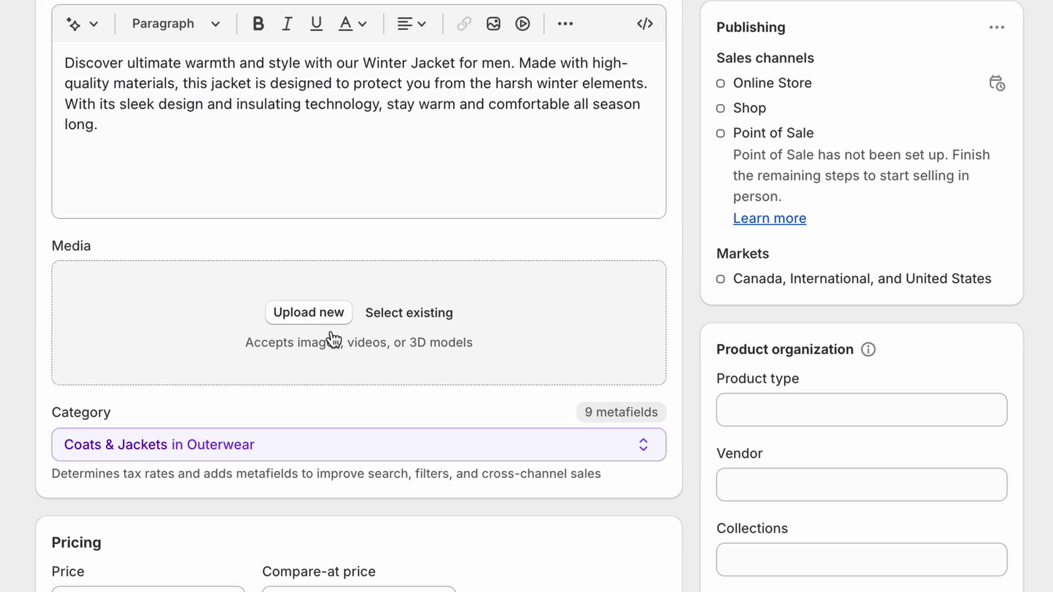
- Upload the jacket photos 3.png and 4.png as product media
{"action": "left_click", "coordinate": [302, 319]}
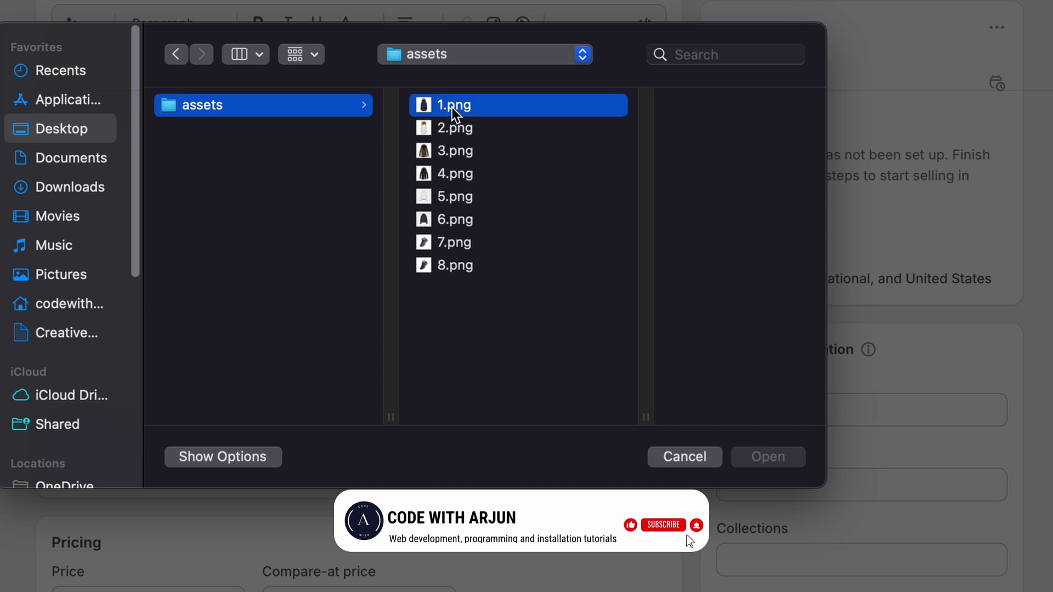
{"action": "left_click", "coordinate": [452, 107]}
{"action": "left_click", "coordinate": [400, 154]}
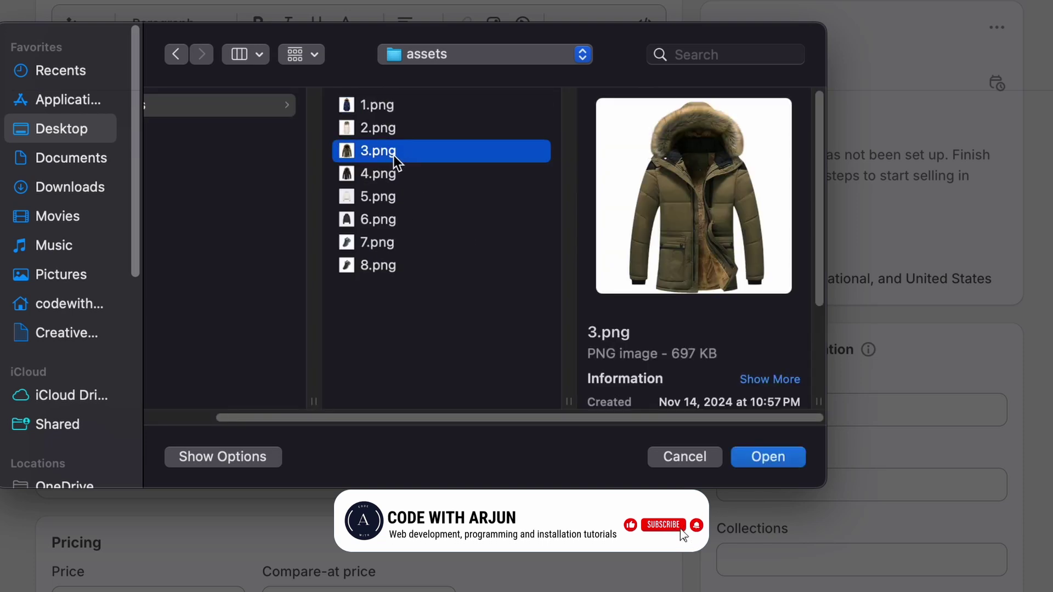
{"action": "left_click", "coordinate": [394, 165], "text": "shift"}
{"action": "key", "text": "Return"}
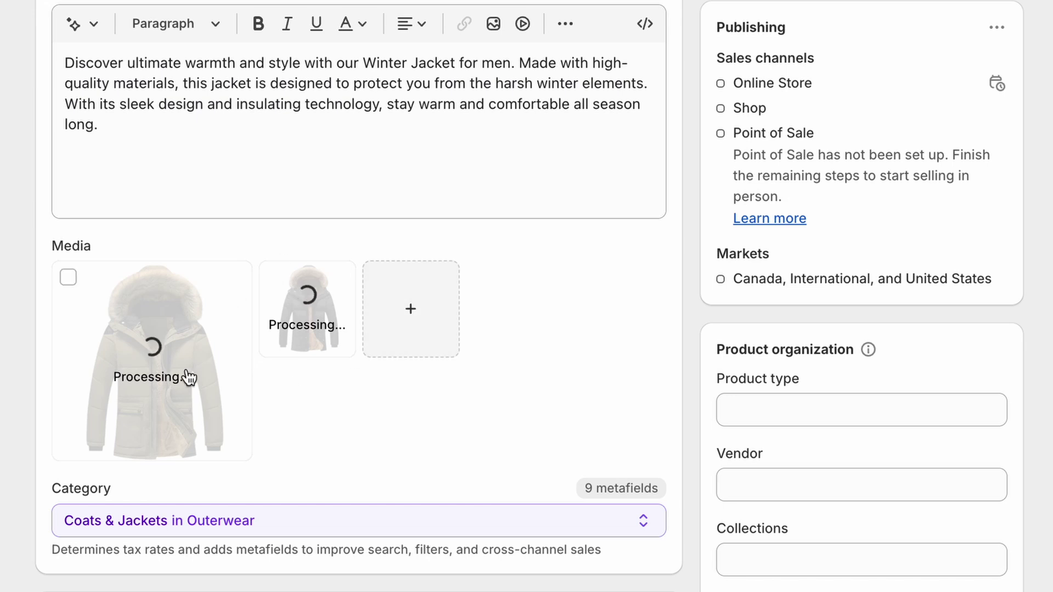
- Set the price to $100 with a $120 compare-at price
{"action": "scroll", "coordinate": [210, 452], "scroll_direction": "down", "scroll_amount": 2}
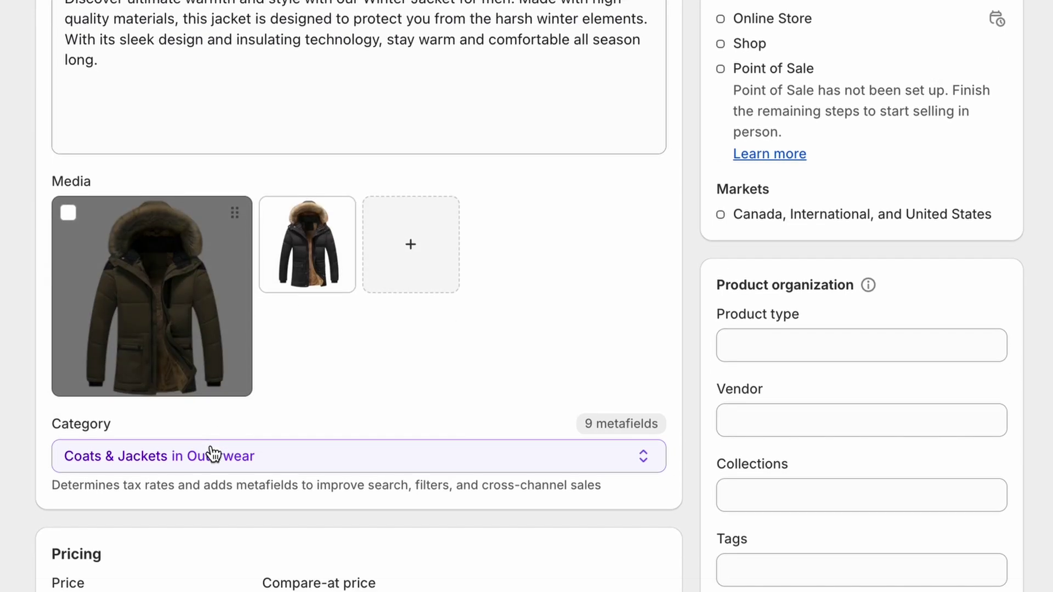
{"action": "scroll", "coordinate": [214, 455], "scroll_direction": "down", "scroll_amount": 5}
{"action": "left_click", "coordinate": [98, 337]}
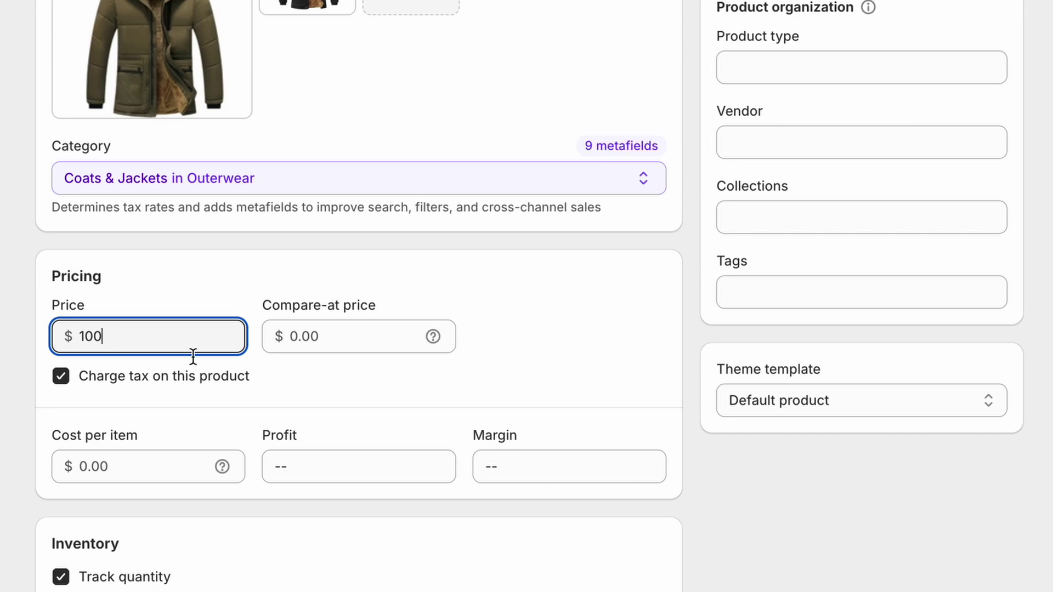
{"action": "key", "text": "Tab"}
{"action": "type", "text": "120"}
{"action": "scroll", "coordinate": [278, 459], "scroll_direction": "down", "scroll_amount": 10}
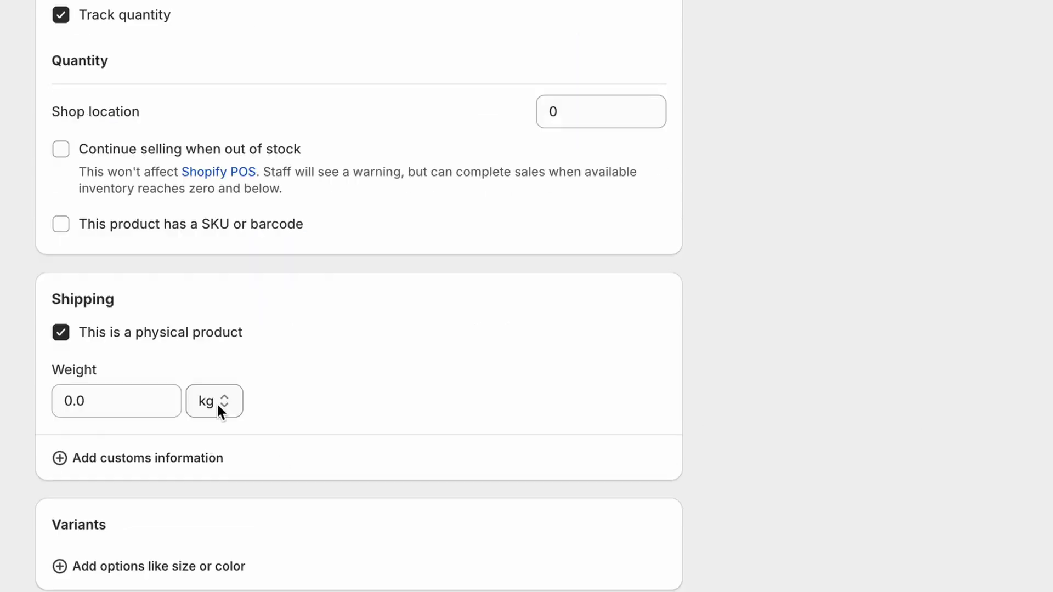
{"action": "scroll", "coordinate": [219, 411], "scroll_direction": "down", "scroll_amount": 4}
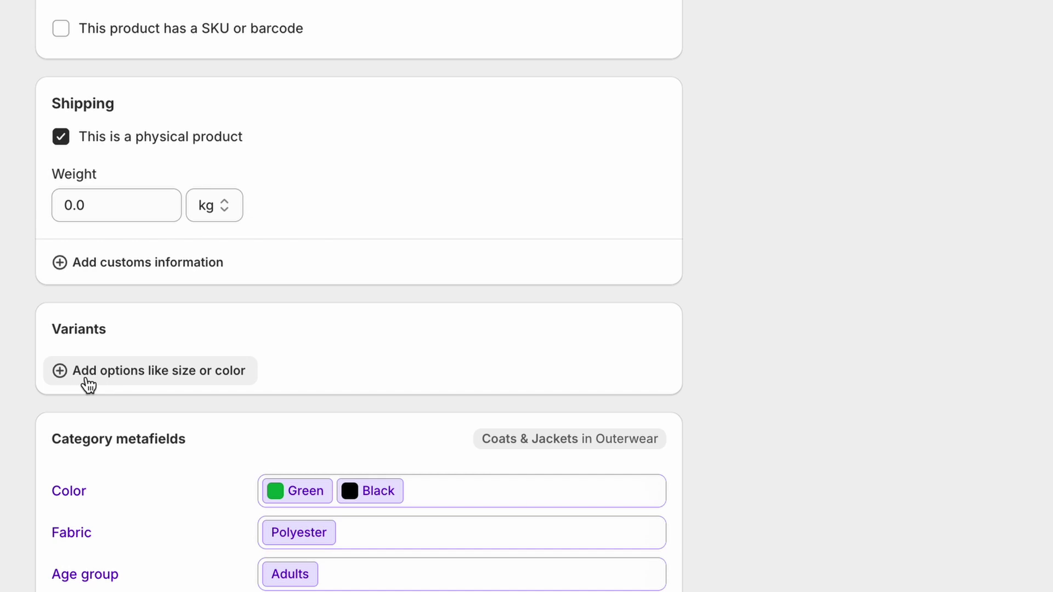
- Add a Size option with values 3XL and 4XL
{"action": "left_click", "coordinate": [147, 380]}
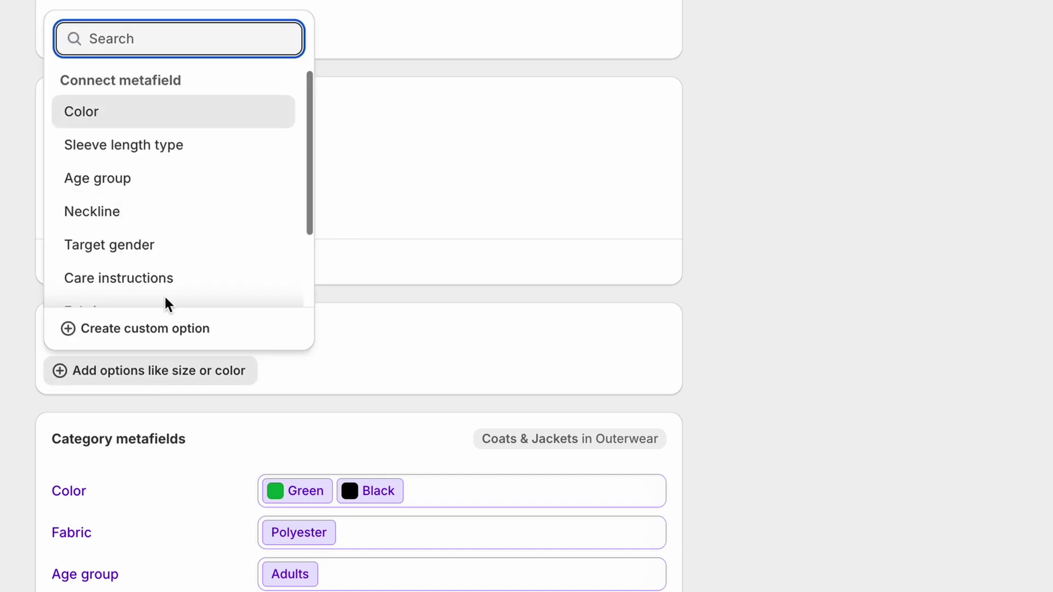
{"action": "scroll", "coordinate": [174, 256], "scroll_direction": "down", "scroll_amount": 2}
{"action": "scroll", "coordinate": [176, 258], "scroll_direction": "up", "scroll_amount": 2}
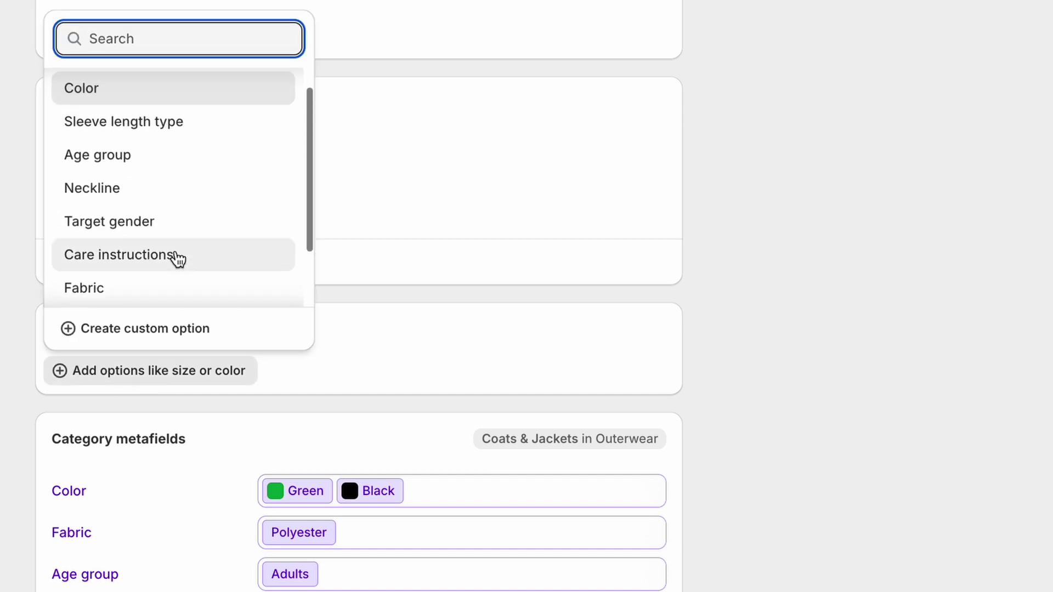
{"action": "scroll", "coordinate": [160, 285], "scroll_direction": "down", "scroll_amount": 1}
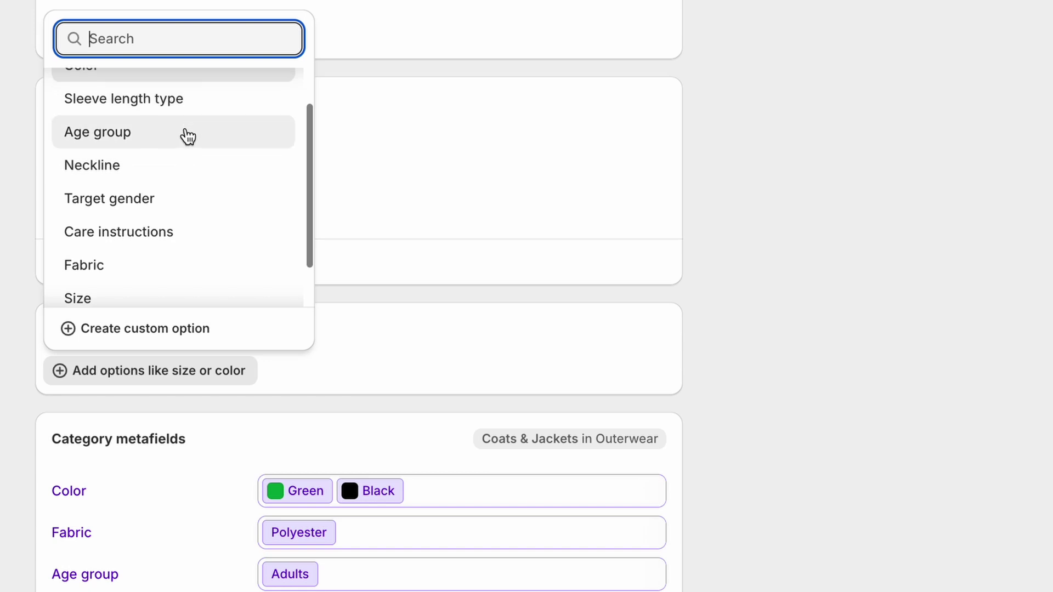
{"action": "scroll", "coordinate": [187, 137], "scroll_direction": "up", "scroll_amount": 2}
{"action": "scroll", "coordinate": [106, 269], "scroll_direction": "down", "scroll_amount": 2}
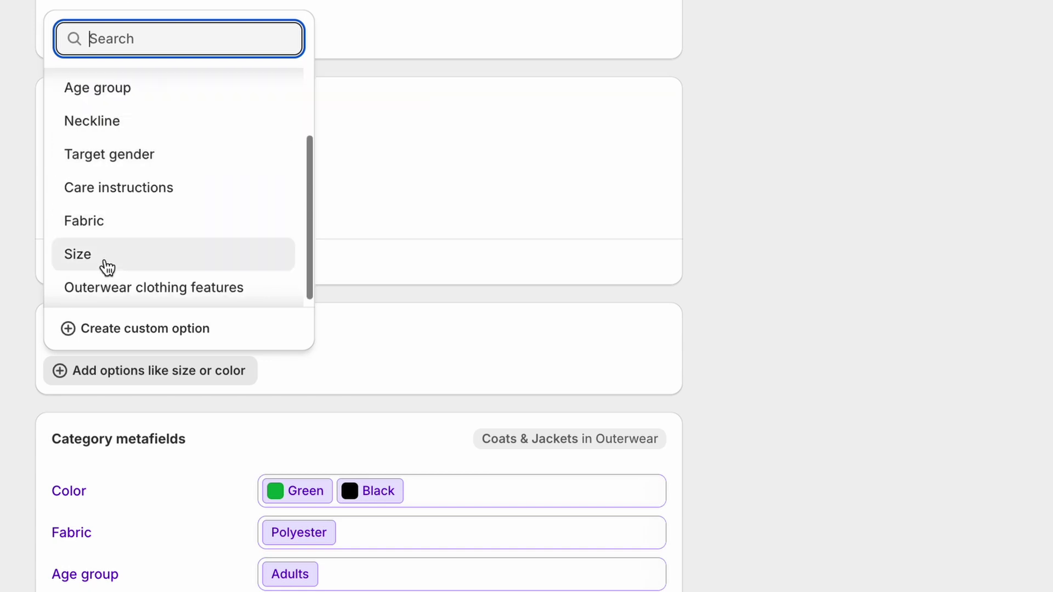
{"action": "left_click", "coordinate": [106, 268]}
{"action": "scroll", "coordinate": [207, 435], "scroll_direction": "down", "scroll_amount": 1}
{"action": "left_click", "coordinate": [198, 380]}
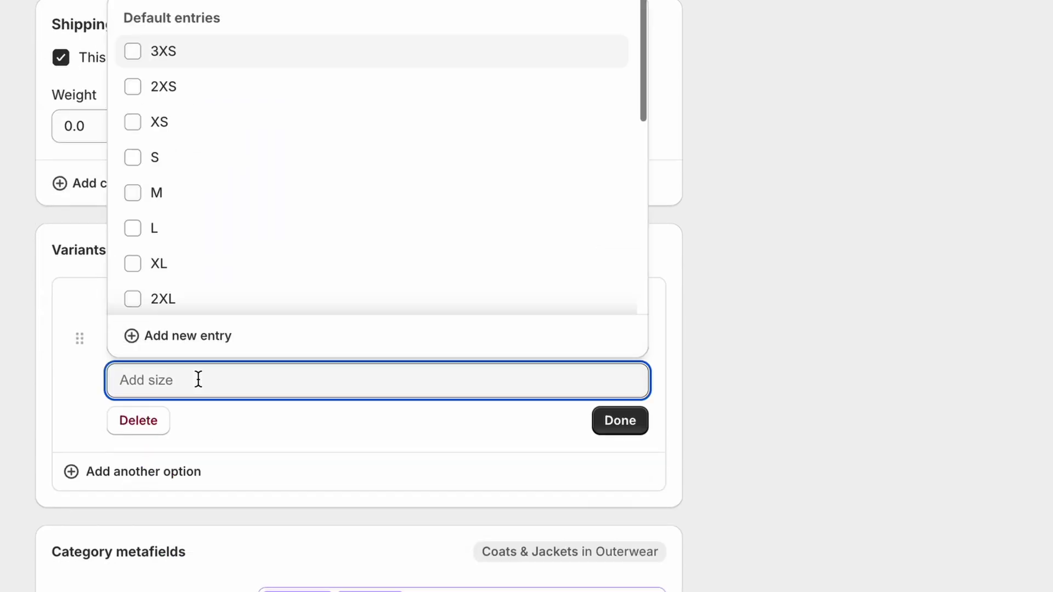
{"action": "scroll", "coordinate": [230, 279], "scroll_direction": "down", "scroll_amount": 3}
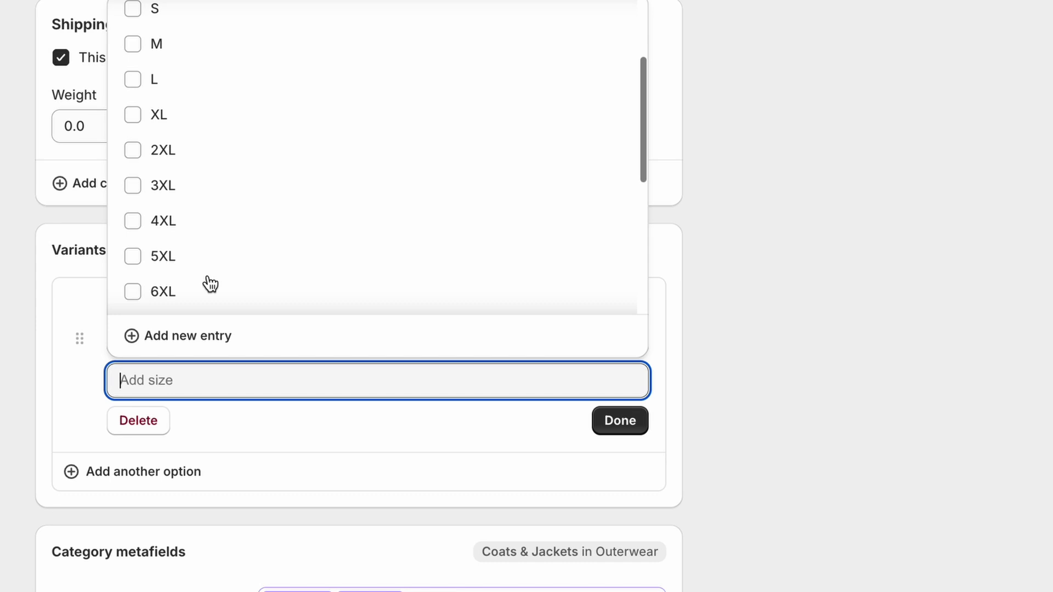
{"action": "left_click", "coordinate": [184, 189]}
{"action": "left_click", "coordinate": [180, 229]}
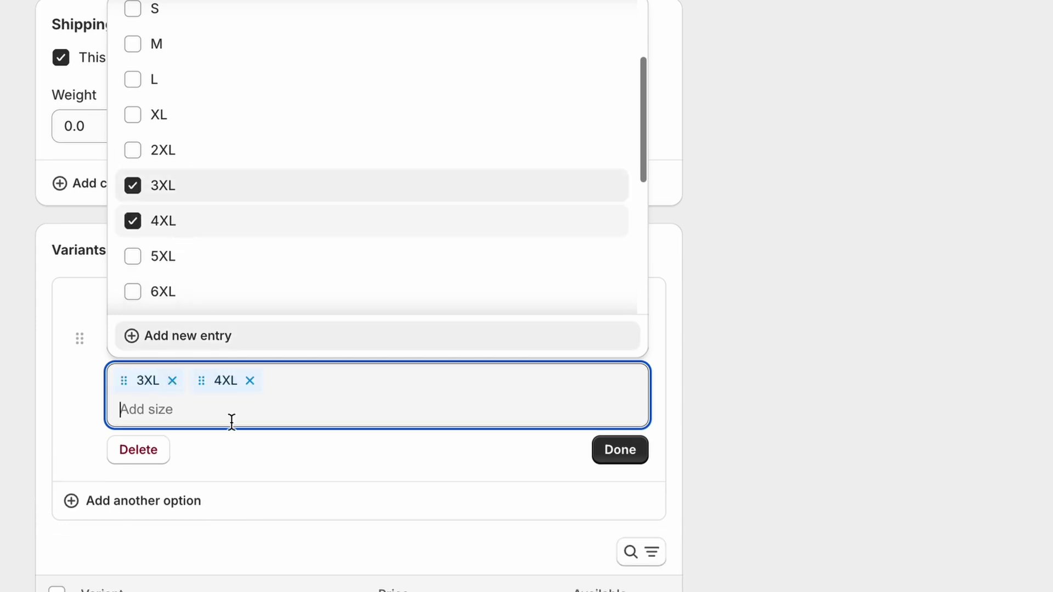
{"action": "left_click", "coordinate": [619, 449]}
{"action": "scroll", "coordinate": [343, 460], "scroll_direction": "down", "scroll_amount": 3}
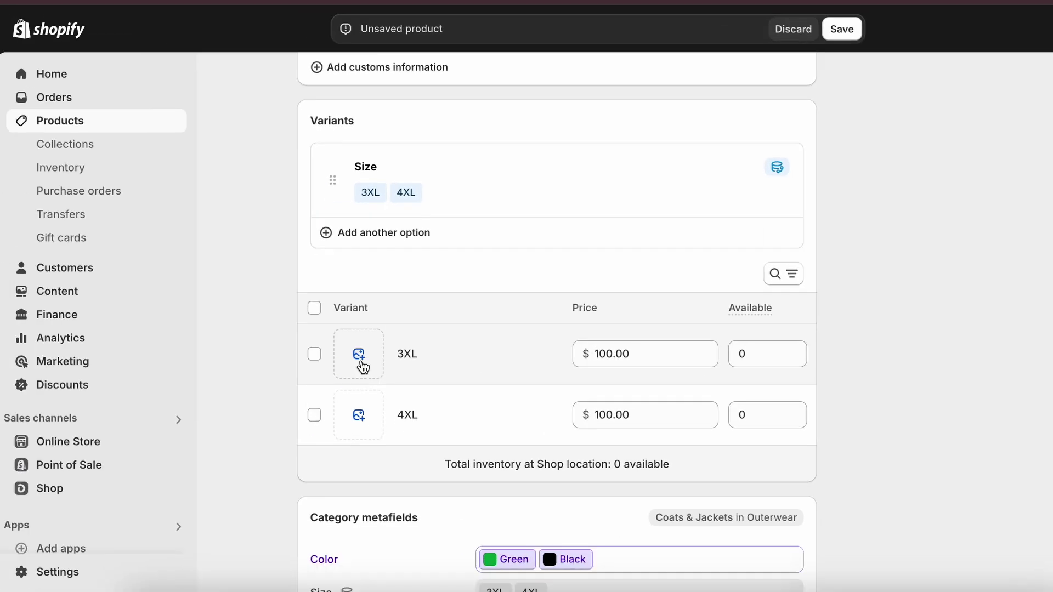
- Assign the olive jacket image to 3XL and the black jacket image to 4XL
{"action": "left_click", "coordinate": [360, 359]}
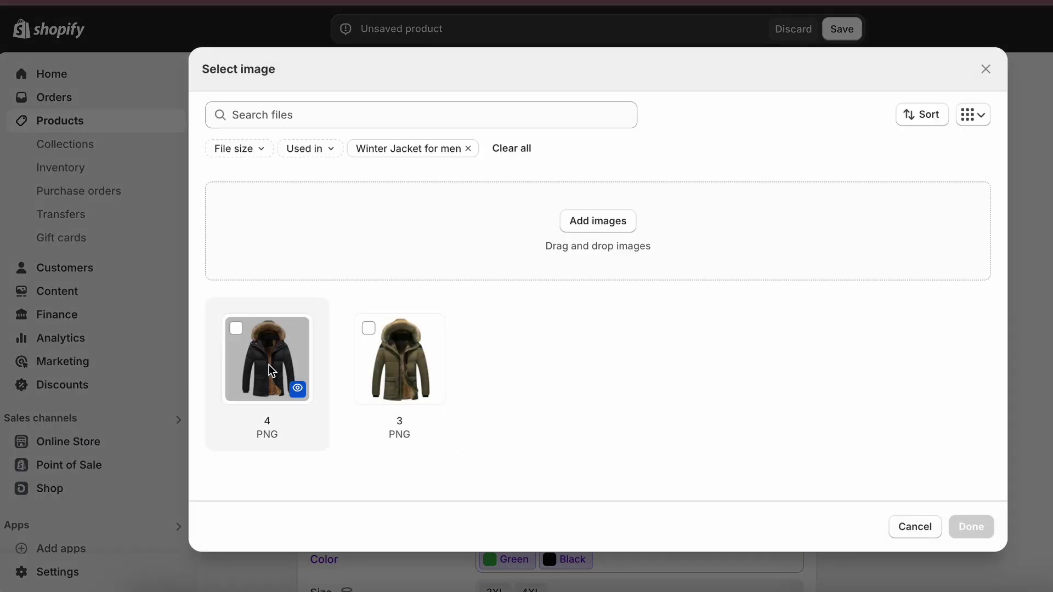
{"action": "left_click", "coordinate": [368, 328]}
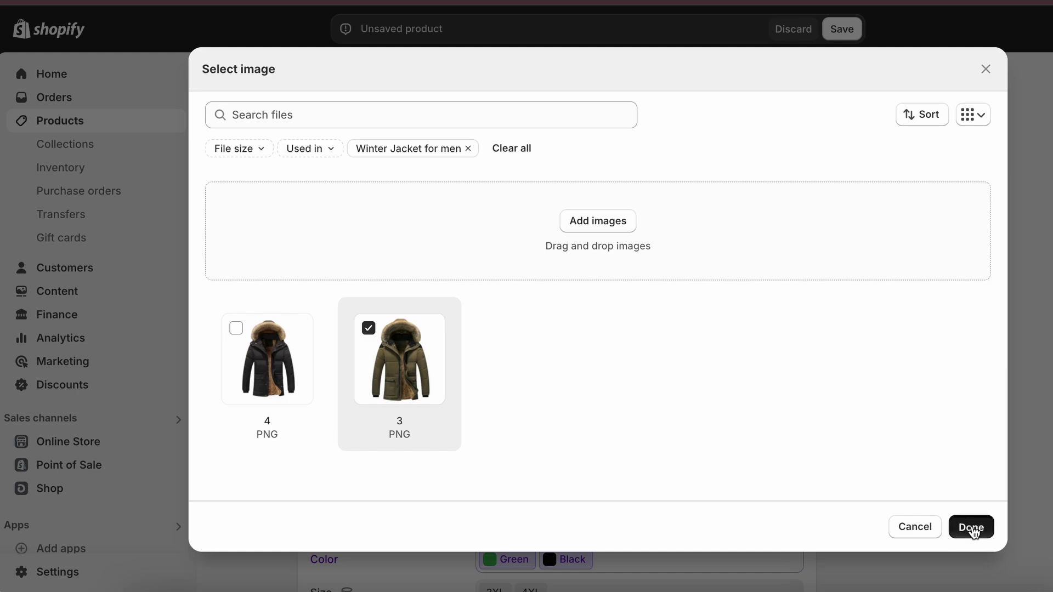
{"action": "left_click", "coordinate": [971, 527]}
{"action": "left_click", "coordinate": [364, 425]}
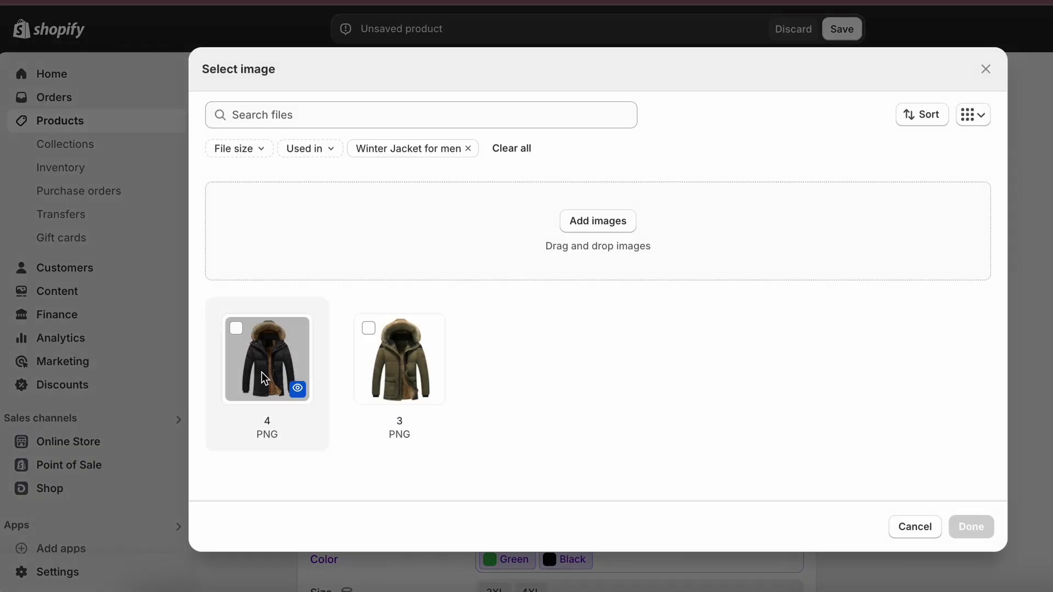
{"action": "left_click", "coordinate": [236, 328]}
{"action": "left_click", "coordinate": [979, 529]}
{"action": "left_click", "coordinate": [712, 381]}
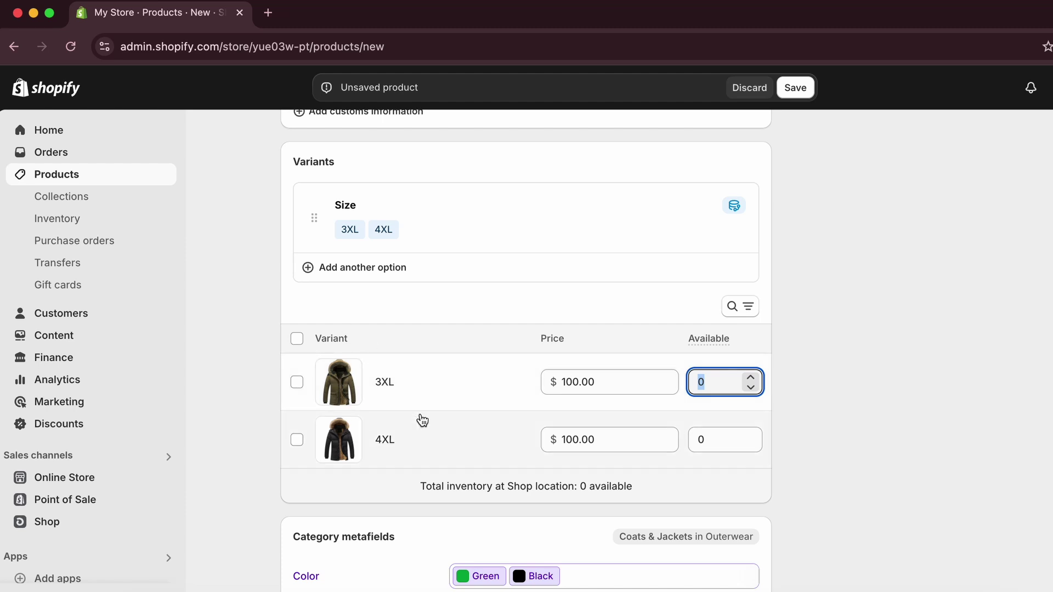
- Set available stock to 4 for 3XL and 3 for 4XL
{"action": "type", "text": "4"}
{"action": "left_click", "coordinate": [708, 439]}
{"action": "type", "text": "3"}
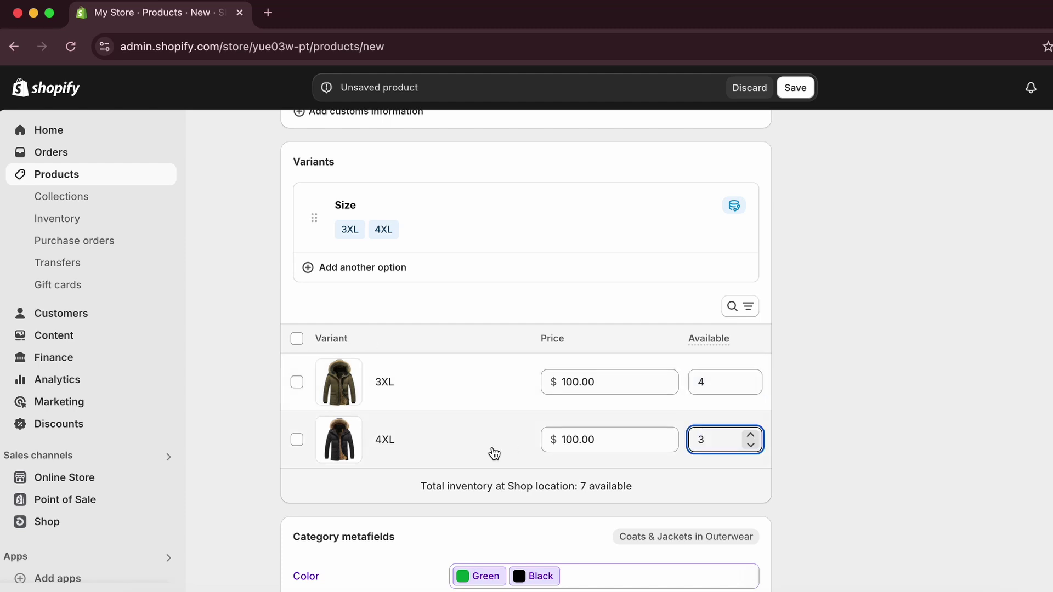
{"action": "scroll", "coordinate": [494, 453], "scroll_direction": "down", "scroll_amount": 5}
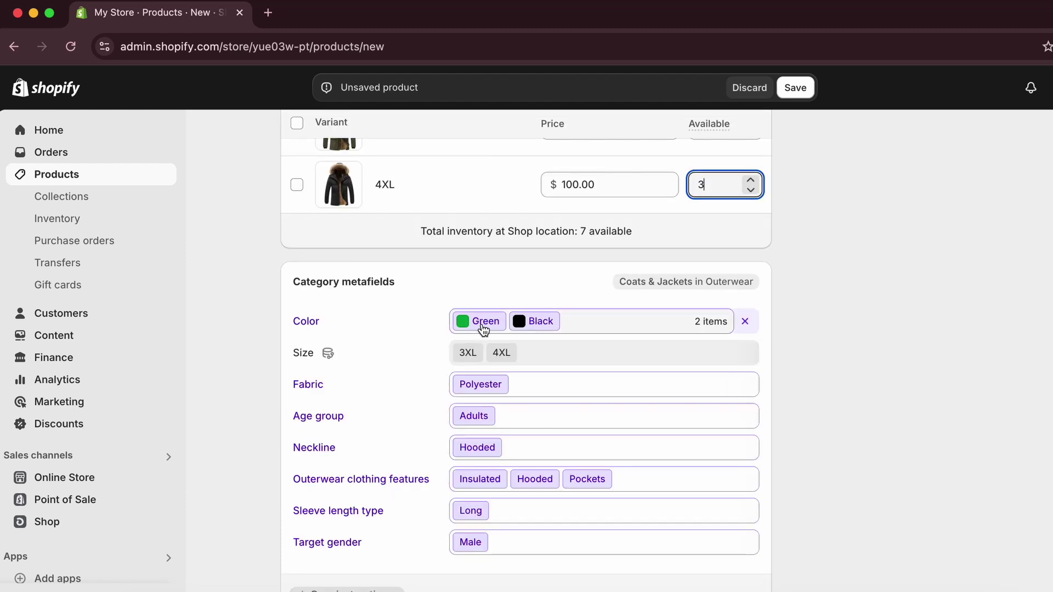
{"action": "scroll", "coordinate": [423, 403], "scroll_direction": "up", "scroll_amount": 1}
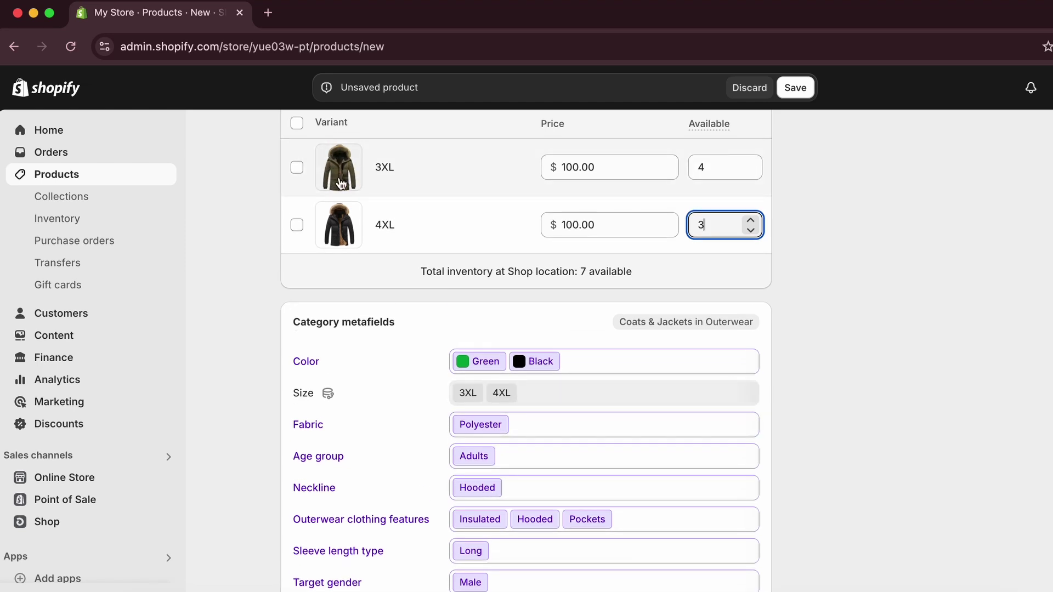
- Change the Color metafield from Green to Brown and save the product
{"action": "left_click", "coordinate": [479, 373]}
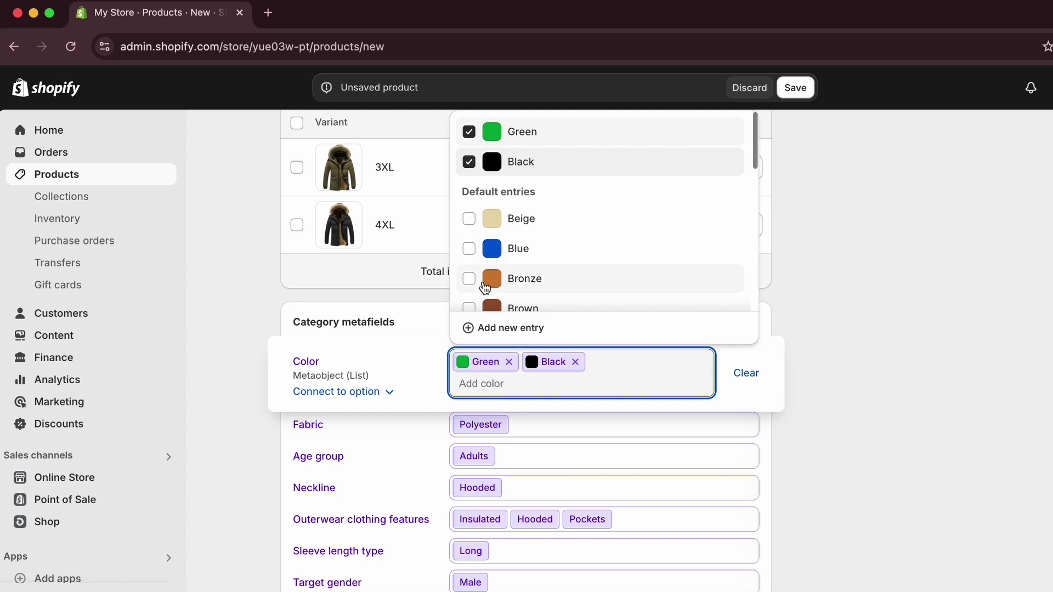
{"action": "scroll", "coordinate": [485, 263], "scroll_direction": "down", "scroll_amount": 1}
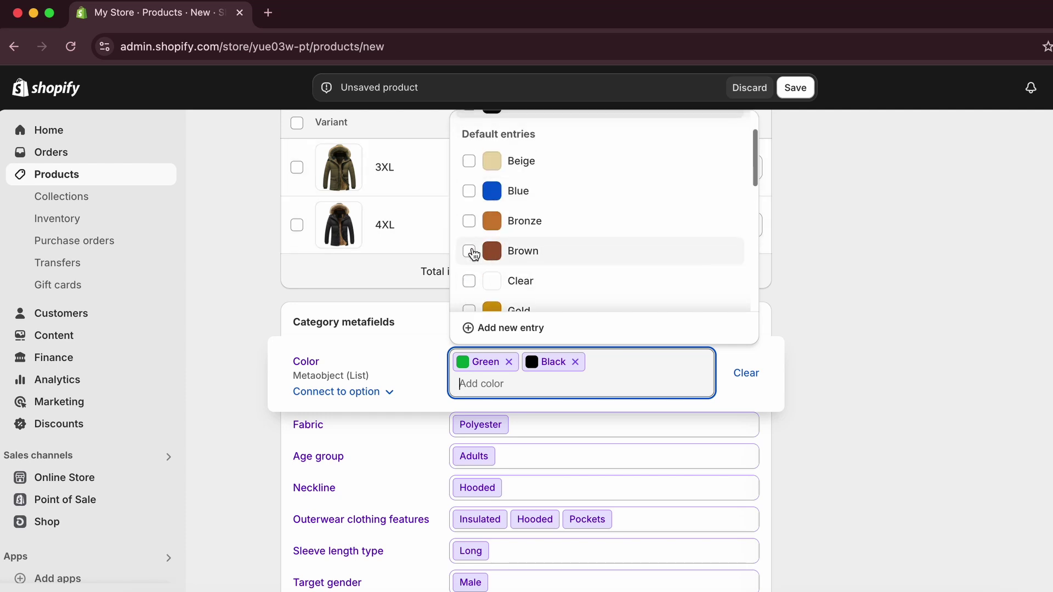
{"action": "left_click", "coordinate": [470, 251]}
{"action": "left_click", "coordinate": [840, 403]}
{"action": "scroll", "coordinate": [656, 461], "scroll_direction": "down", "scroll_amount": 4}
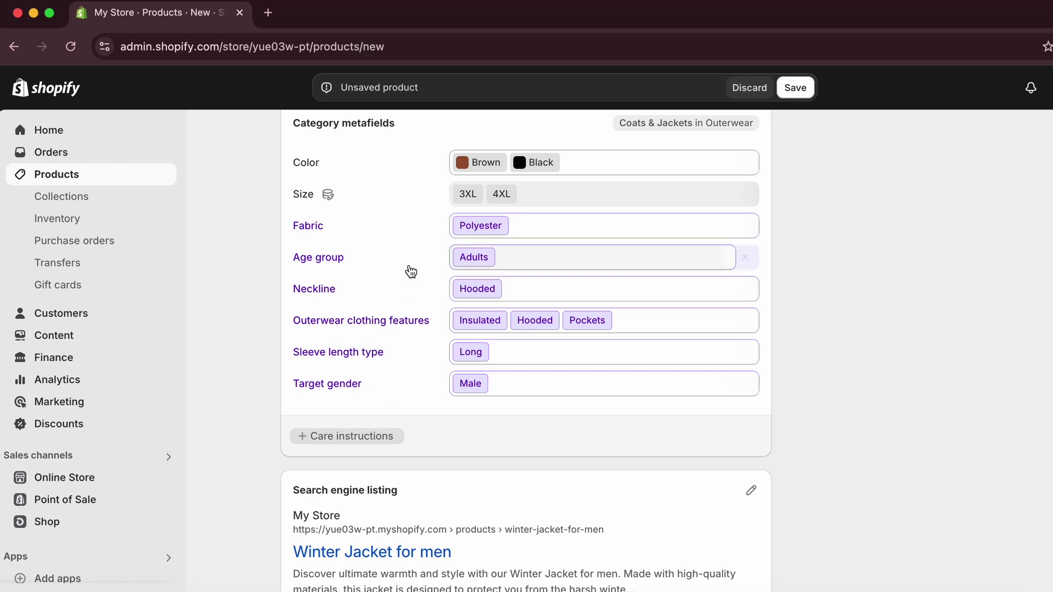
{"action": "scroll", "coordinate": [390, 423], "scroll_direction": "down", "scroll_amount": 2}
{"action": "scroll", "coordinate": [388, 419], "scroll_direction": "up", "scroll_amount": 10}
{"action": "scroll", "coordinate": [389, 420], "scroll_direction": "up", "scroll_amount": 5}
{"action": "scroll", "coordinate": [388, 420], "scroll_direction": "down", "scroll_amount": 12}
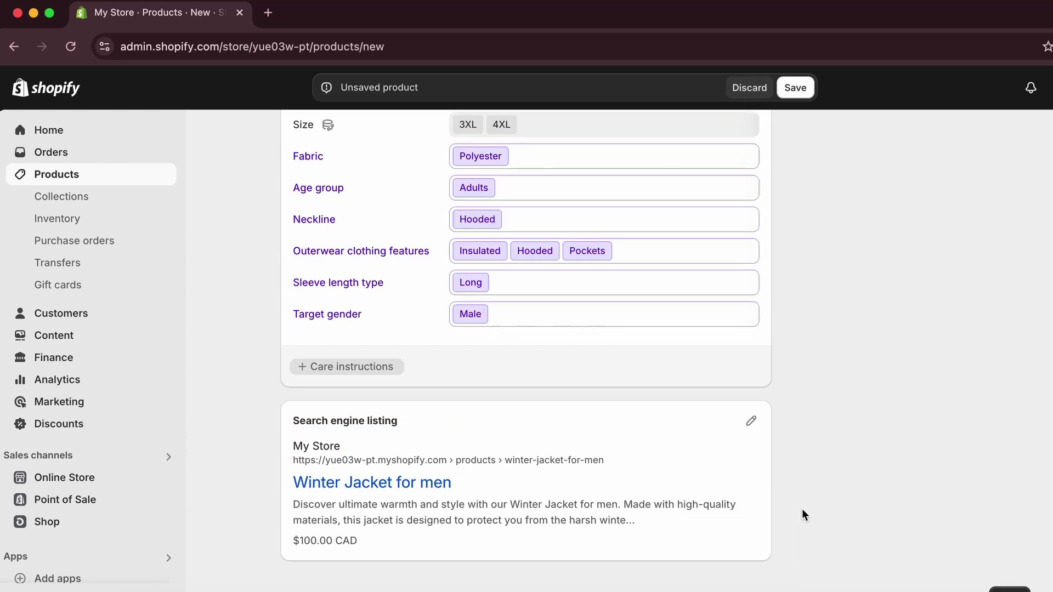
{"action": "left_click", "coordinate": [795, 67]}
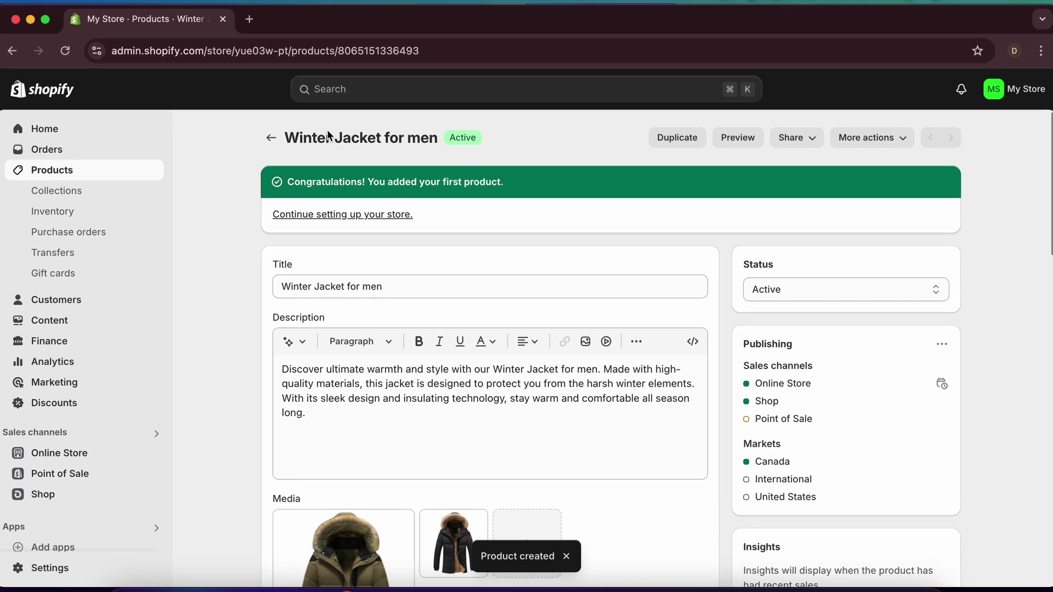
- Create a new product titled 'Winter Jacket for women' with a generated description
{"action": "left_click", "coordinate": [271, 140]}
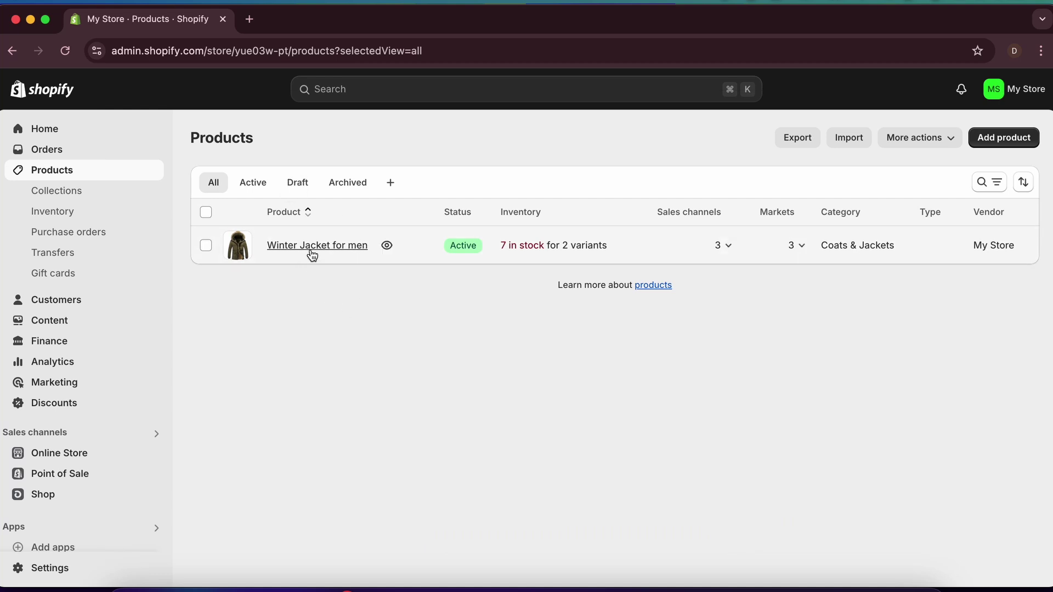
{"action": "left_click", "coordinate": [992, 141]}
{"action": "left_click", "coordinate": [467, 208]}
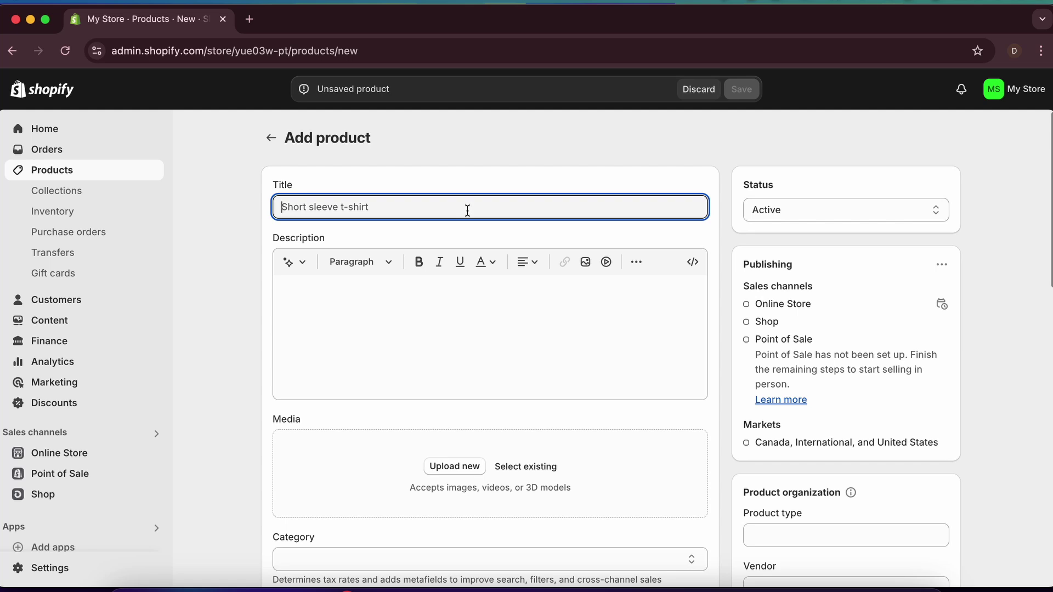
{"action": "type", "text": "Winter Jacket for women"}
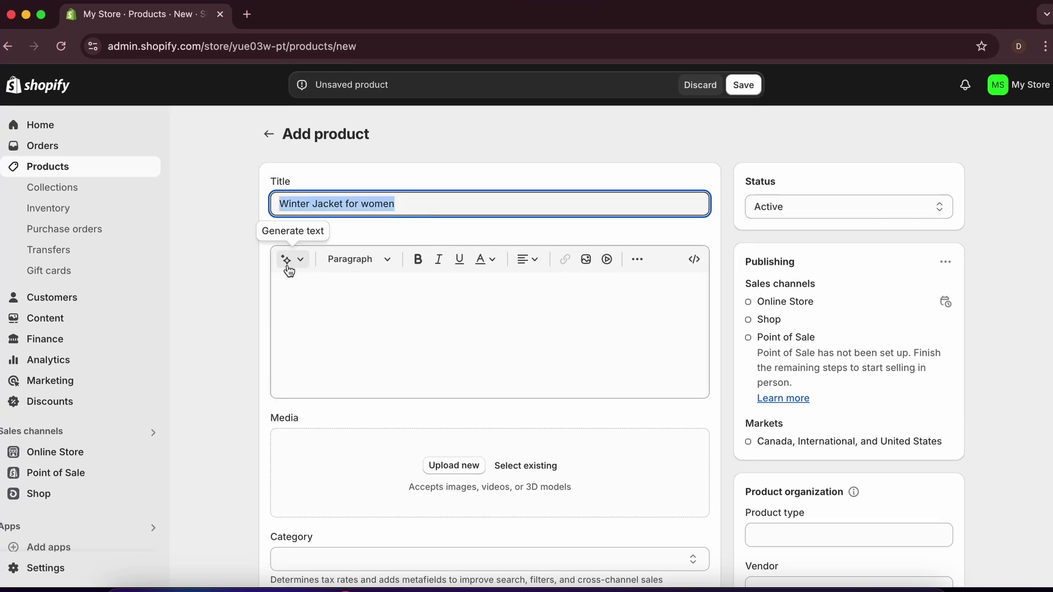
{"action": "left_click", "coordinate": [288, 261]}
{"action": "left_click", "coordinate": [583, 517]}
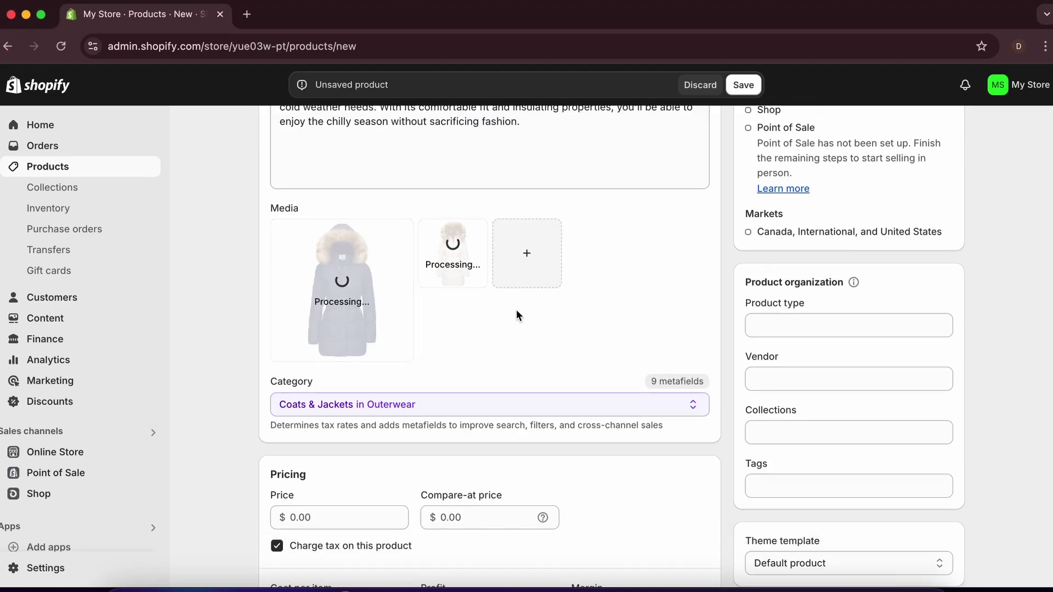
- Upload jacket images and set the price to 90 with a 100 compare-at price
{"action": "scroll", "coordinate": [517, 313], "scroll_direction": "down", "scroll_amount": 3}
{"action": "left_click", "coordinate": [351, 345]}
{"action": "type", "text": "90"}
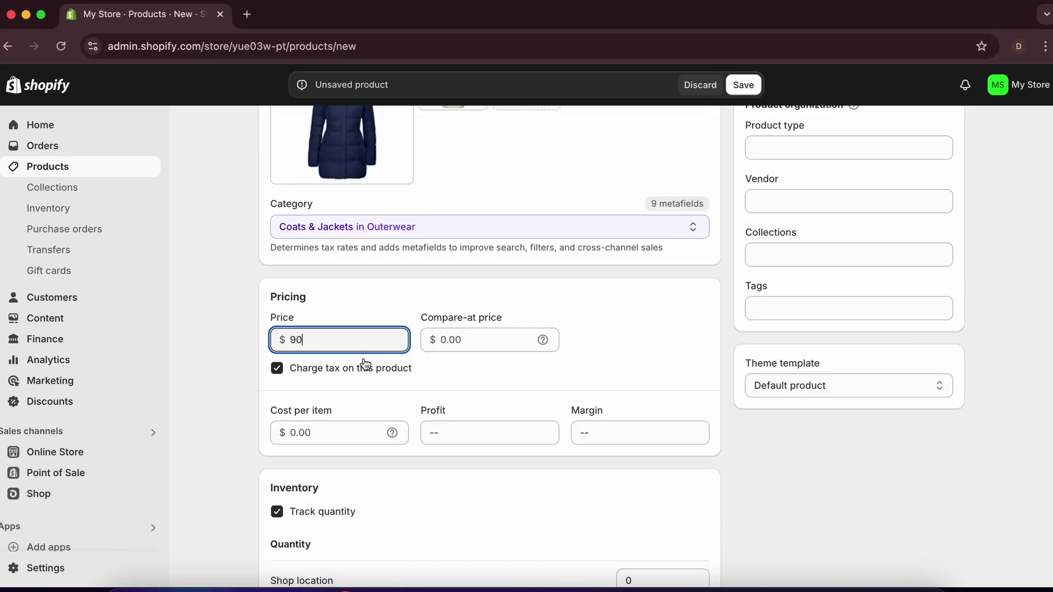
{"action": "key", "text": "Tab"}
{"action": "type", "text": "100"}
{"action": "scroll", "coordinate": [415, 395], "scroll_direction": "down", "scroll_amount": 8}
- Add Navy and White colour variants with jacket images and save the product
{"action": "left_click", "coordinate": [388, 351]}
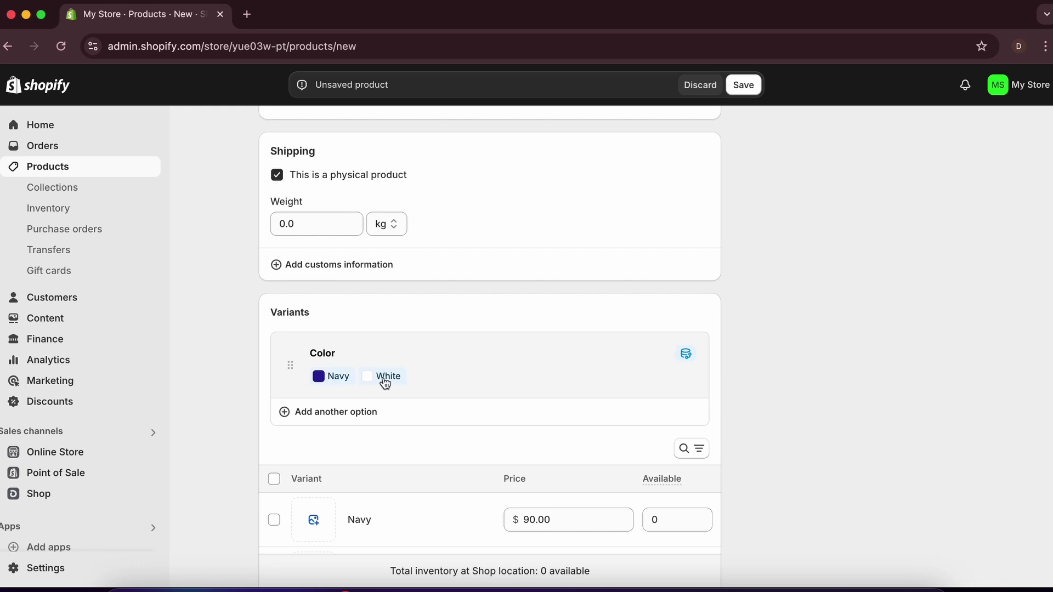
{"action": "scroll", "coordinate": [385, 383], "scroll_direction": "down", "scroll_amount": 3}
{"action": "left_click", "coordinate": [319, 402]}
{"action": "left_click", "coordinate": [870, 531]}
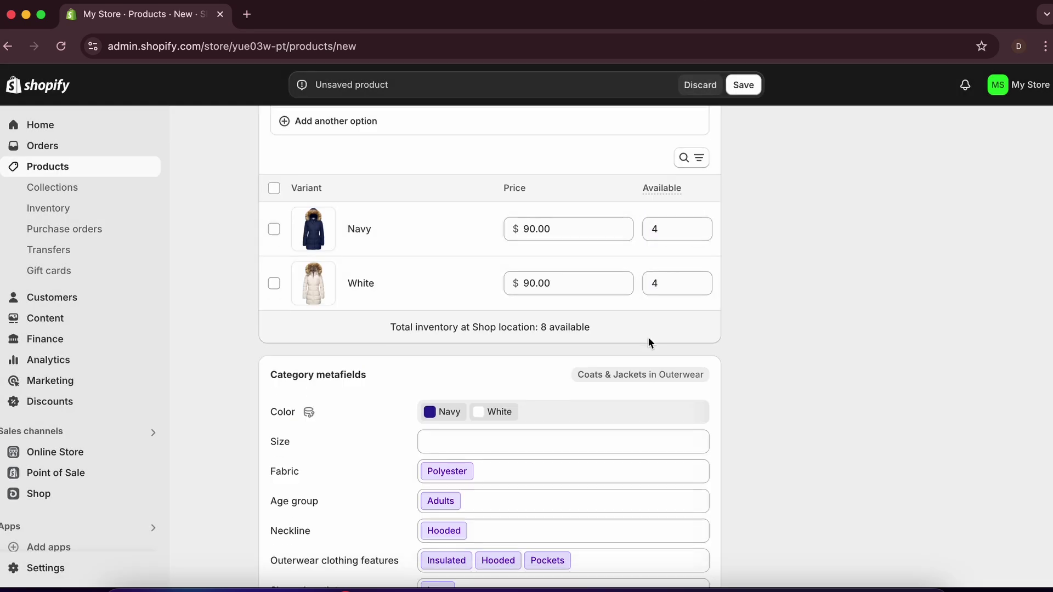
{"action": "scroll", "coordinate": [649, 342], "scroll_direction": "down", "scroll_amount": 5}
{"action": "key", "text": "super+s"}
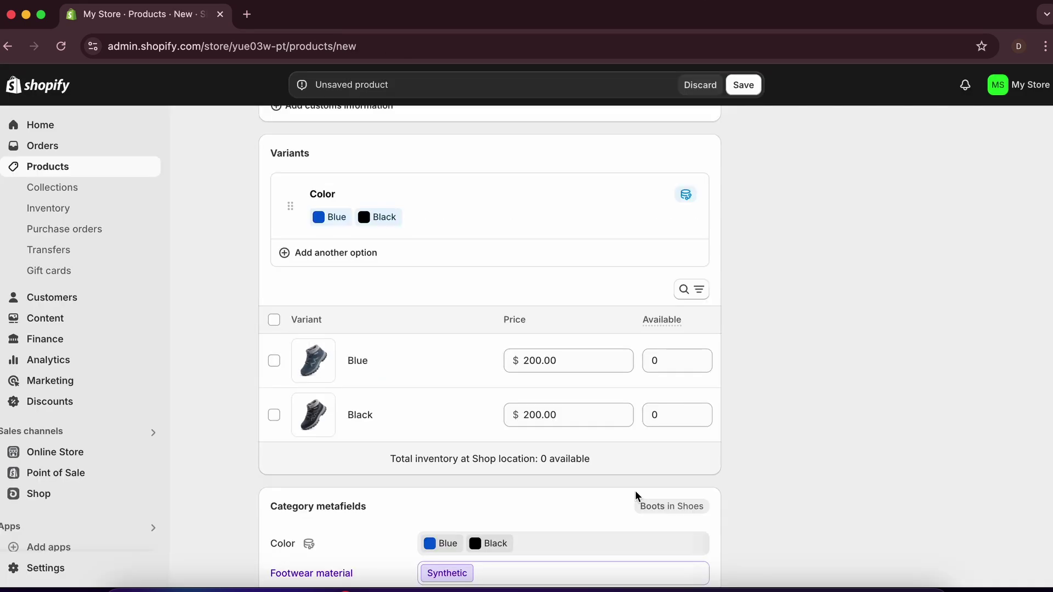
- Save the Winter shoes for men product and begin another new product
{"action": "scroll", "coordinate": [635, 501], "scroll_direction": "down", "scroll_amount": 10}
{"action": "key", "text": "super+s"}
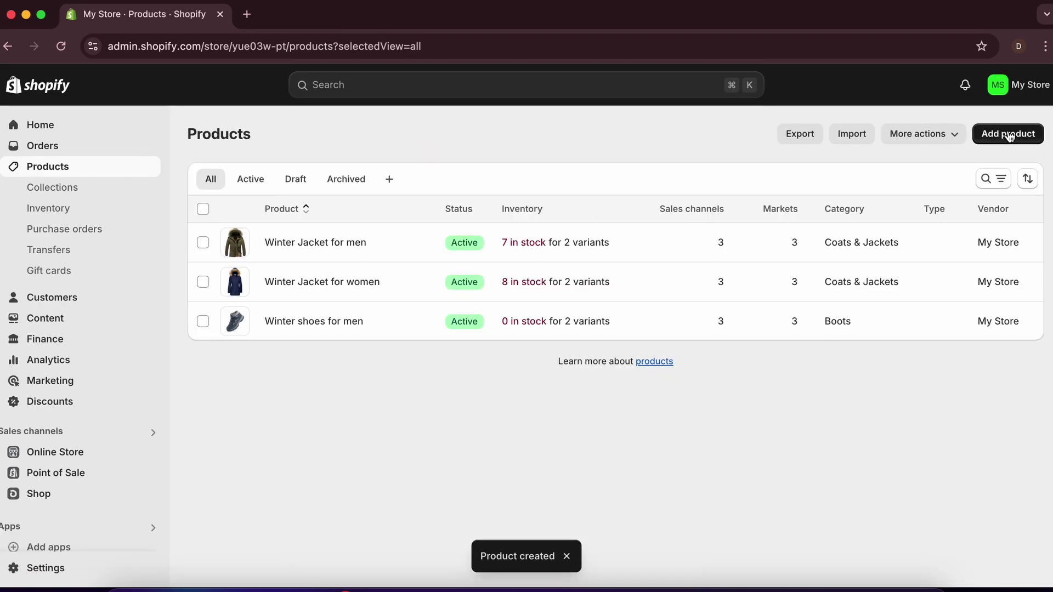
{"action": "left_click", "coordinate": [1006, 133]}
- Attach the hoodie images to the Unisex Hoodie and its variant, save, and go to Collections
{"action": "type", "text": "H"}
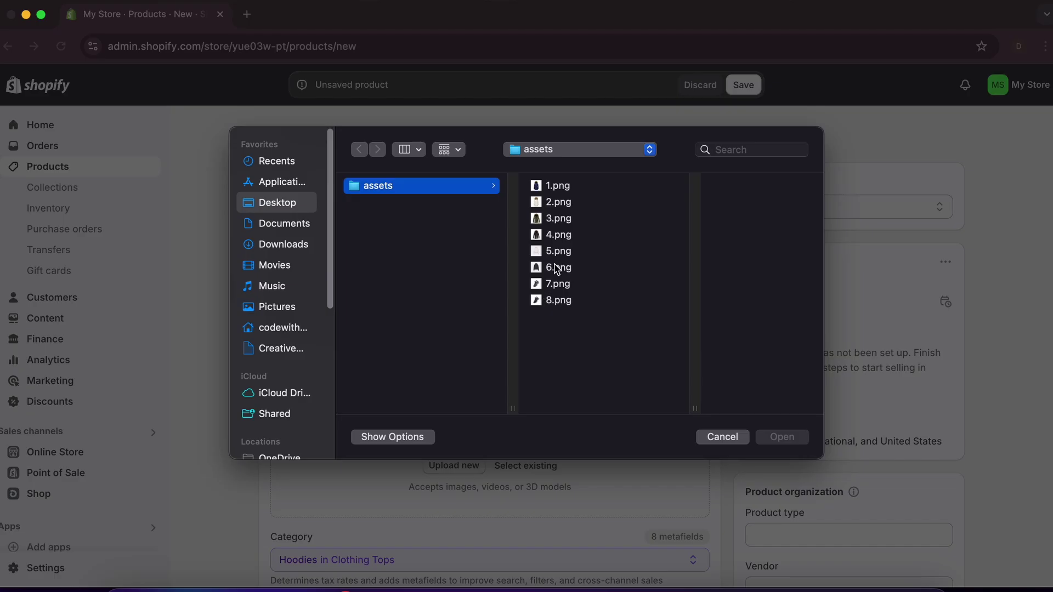
{"action": "left_click", "coordinate": [543, 265]}
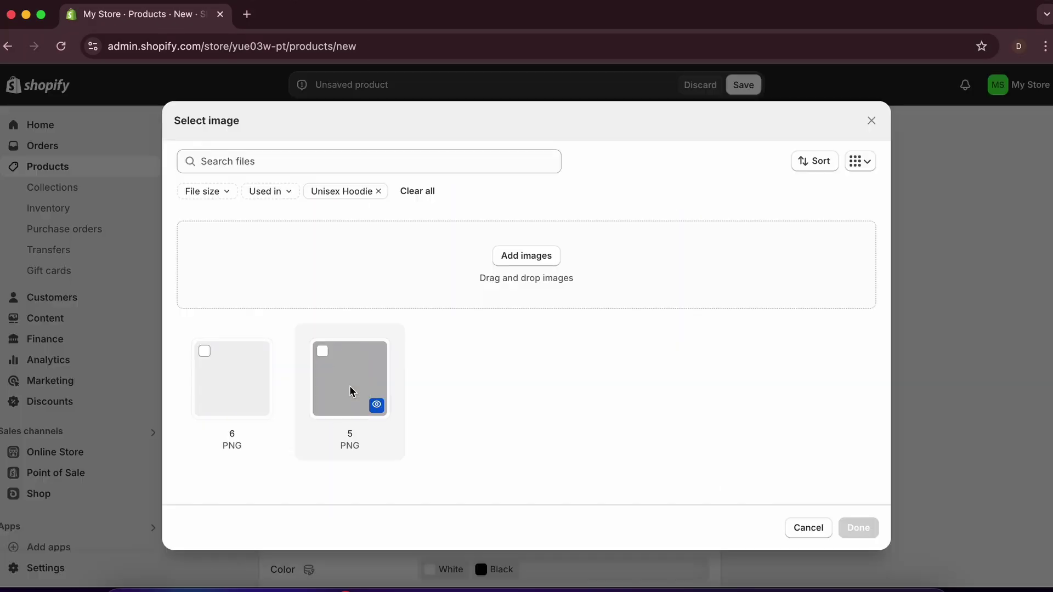
{"action": "left_click", "coordinate": [204, 351]}
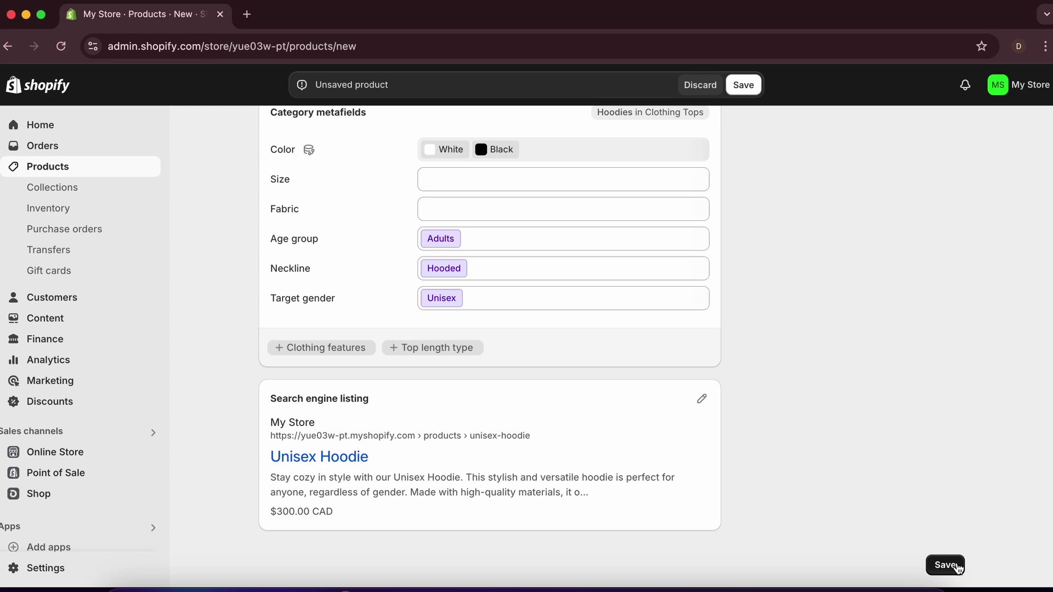
{"action": "left_click", "coordinate": [942, 567]}
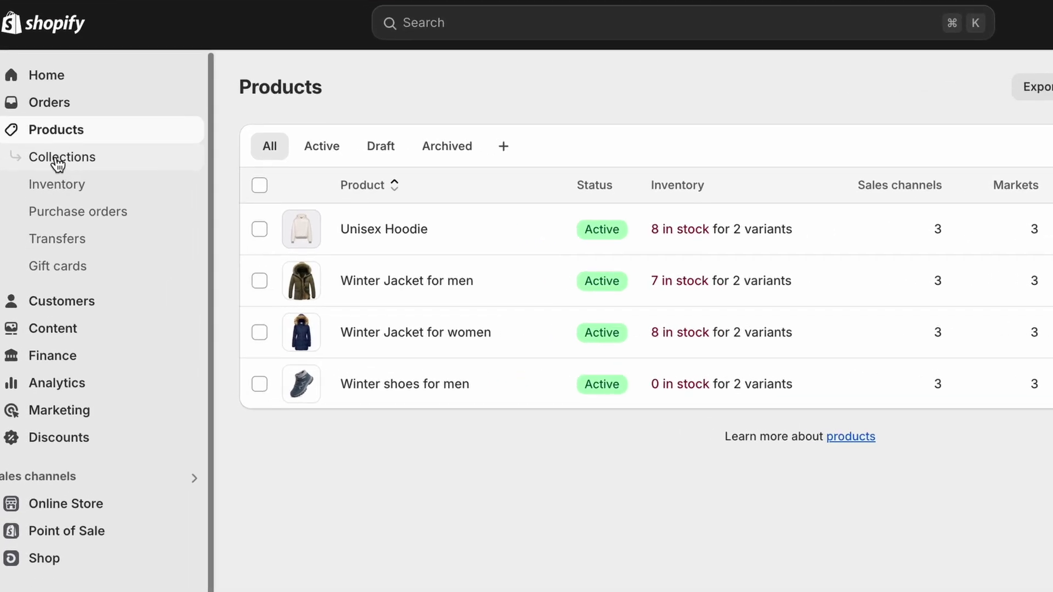
{"action": "left_click", "coordinate": [60, 165]}
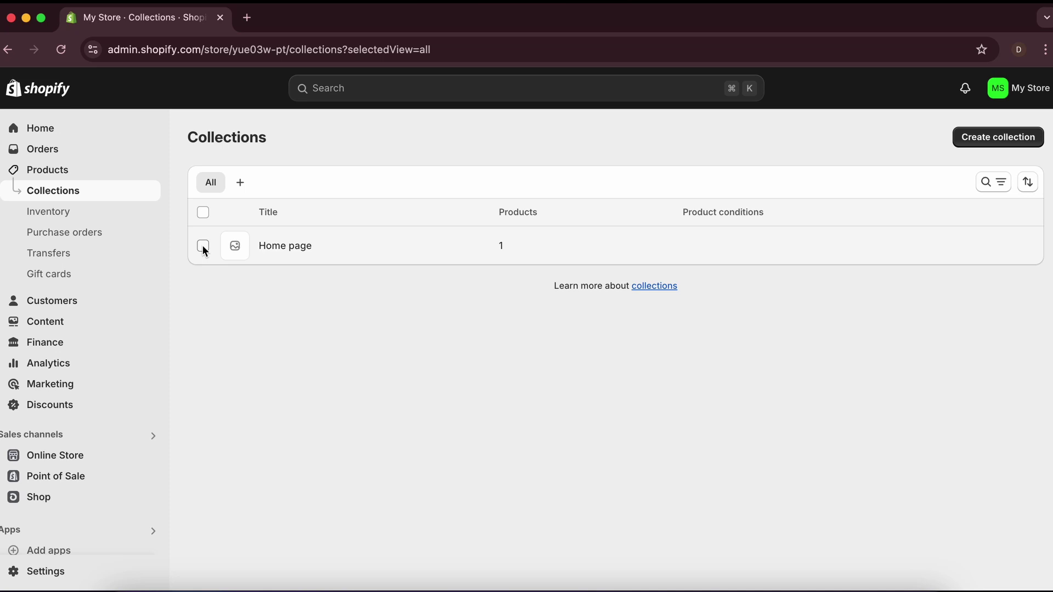
- Delete the Home page collection
{"action": "left_click", "coordinate": [245, 233]}
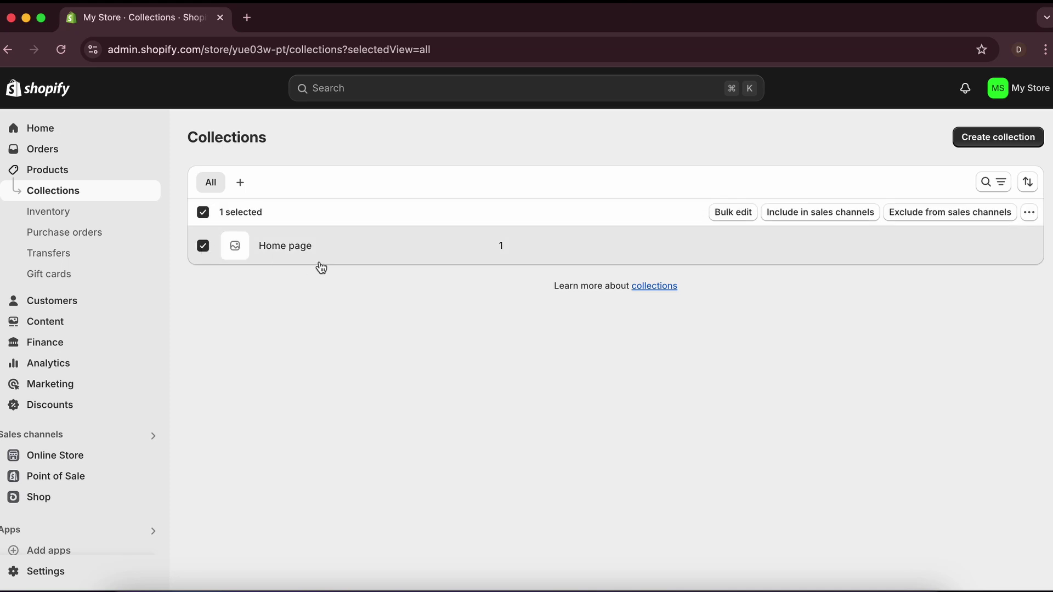
{"action": "left_click", "coordinate": [1029, 213]}
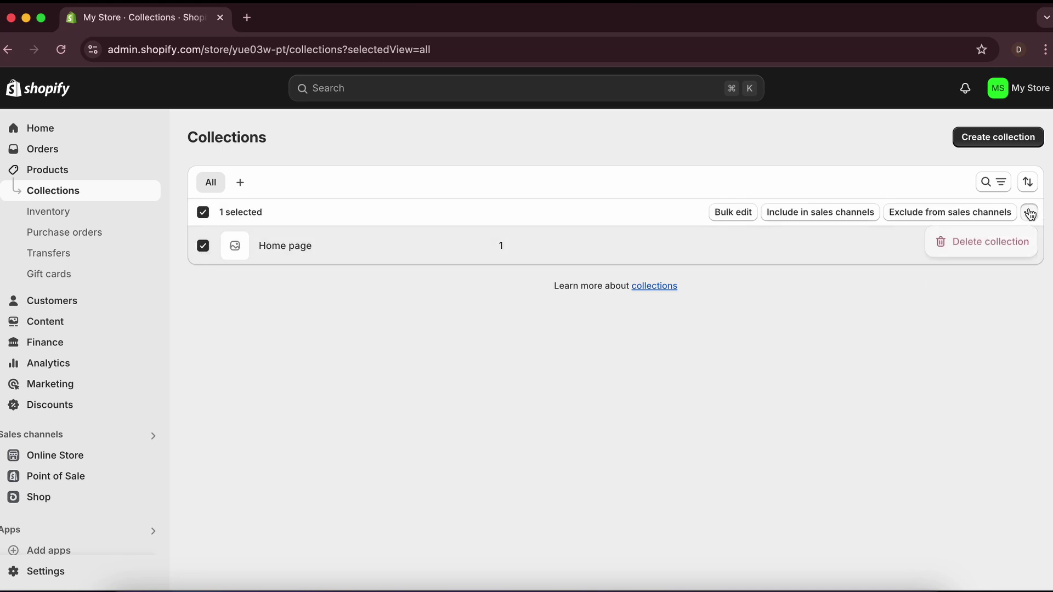
{"action": "left_click", "coordinate": [1003, 250]}
{"action": "left_click", "coordinate": [738, 373]}
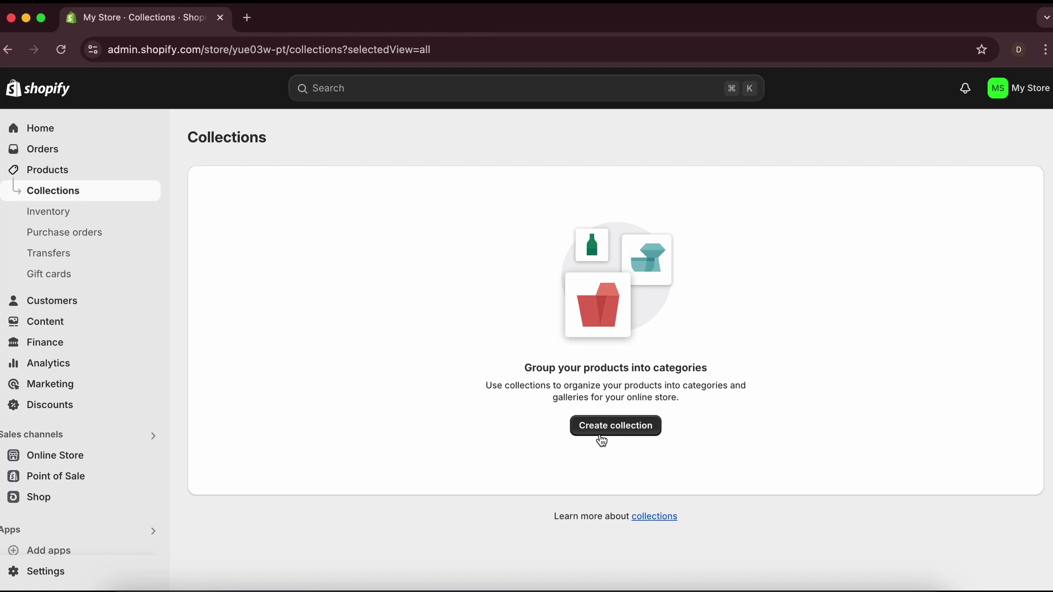
- Create a new collection titled Men with a description
{"action": "left_click", "coordinate": [601, 439]}
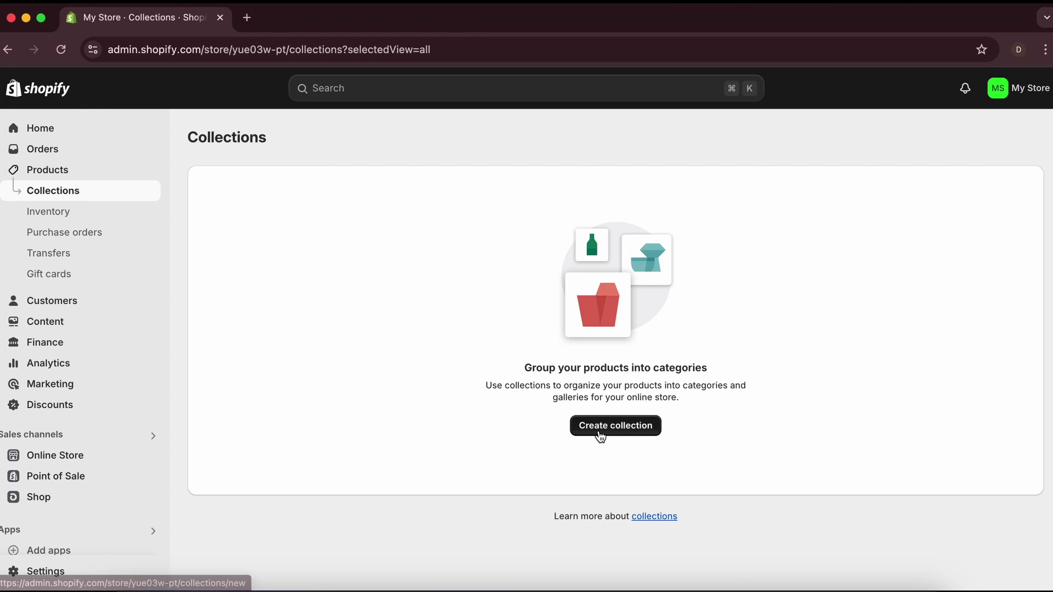
{"action": "left_click", "coordinate": [418, 213]}
{"action": "type", "text": "Men"}
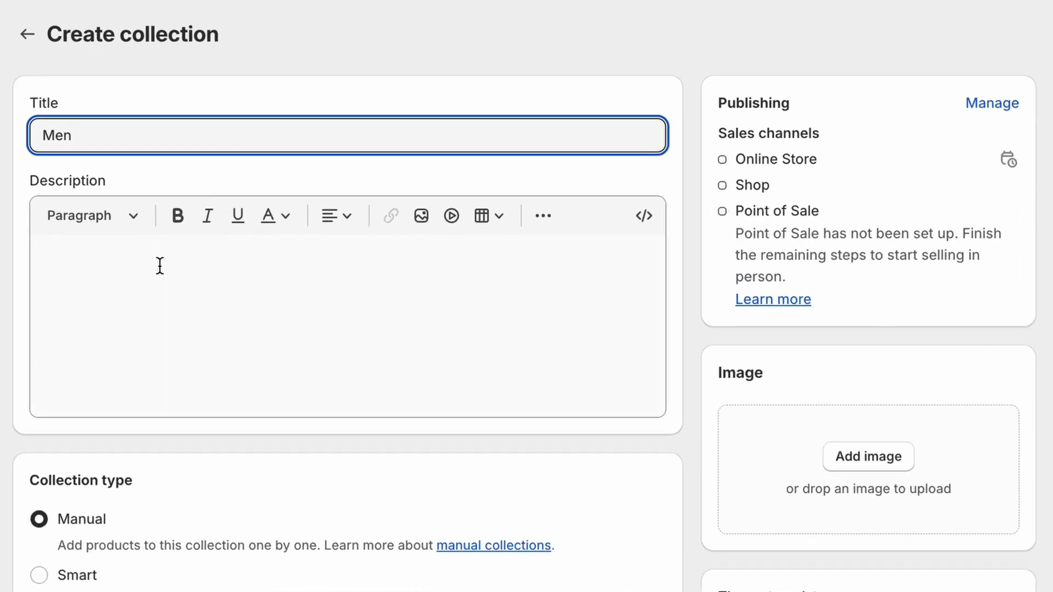
{"action": "left_click", "coordinate": [159, 267]}
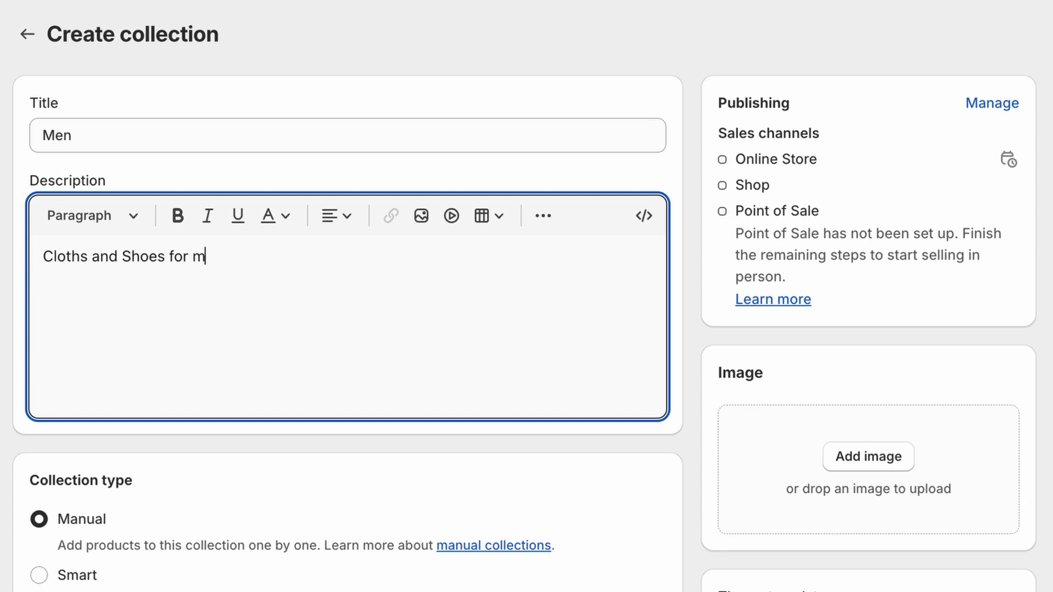
{"action": "scroll", "coordinate": [61, 387], "scroll_direction": "down", "scroll_amount": 6}
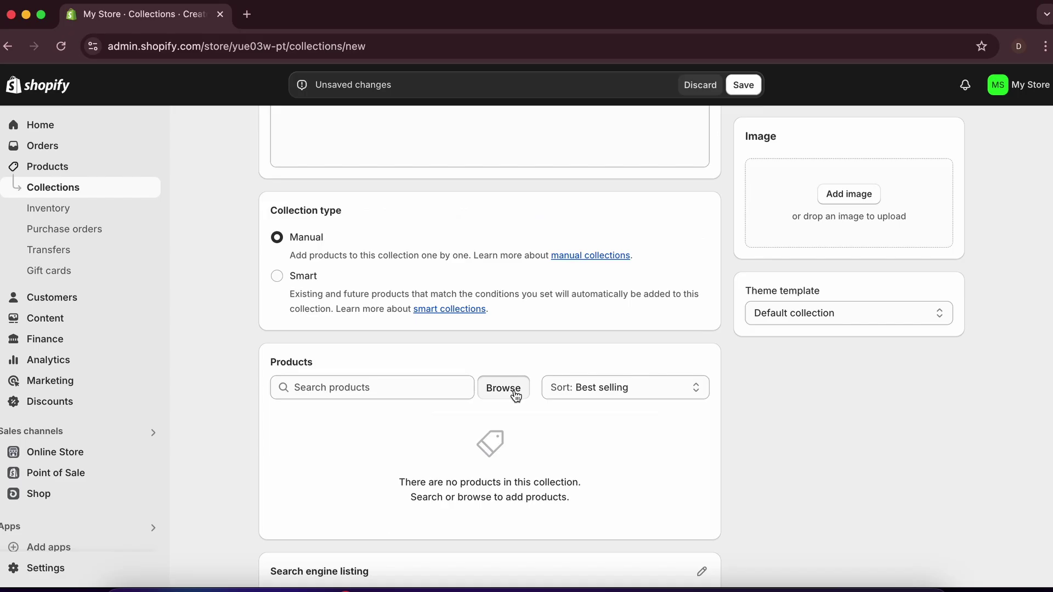
- Add Winter Jacket for men and Winter shoes for men to the Men collection
{"action": "left_click", "coordinate": [367, 402]}
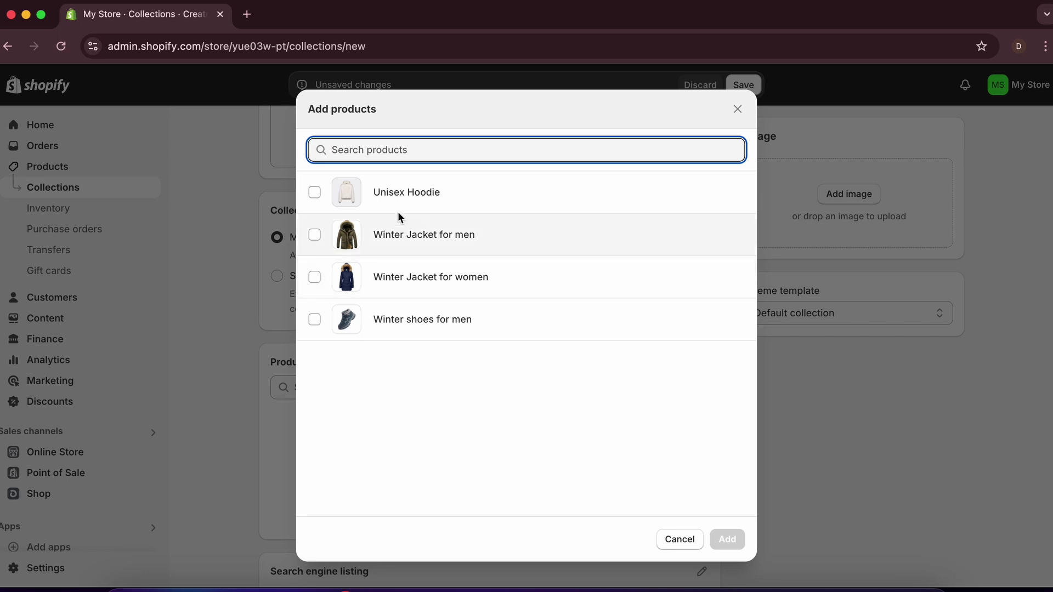
{"action": "left_click", "coordinate": [315, 236]}
{"action": "left_click", "coordinate": [316, 323]}
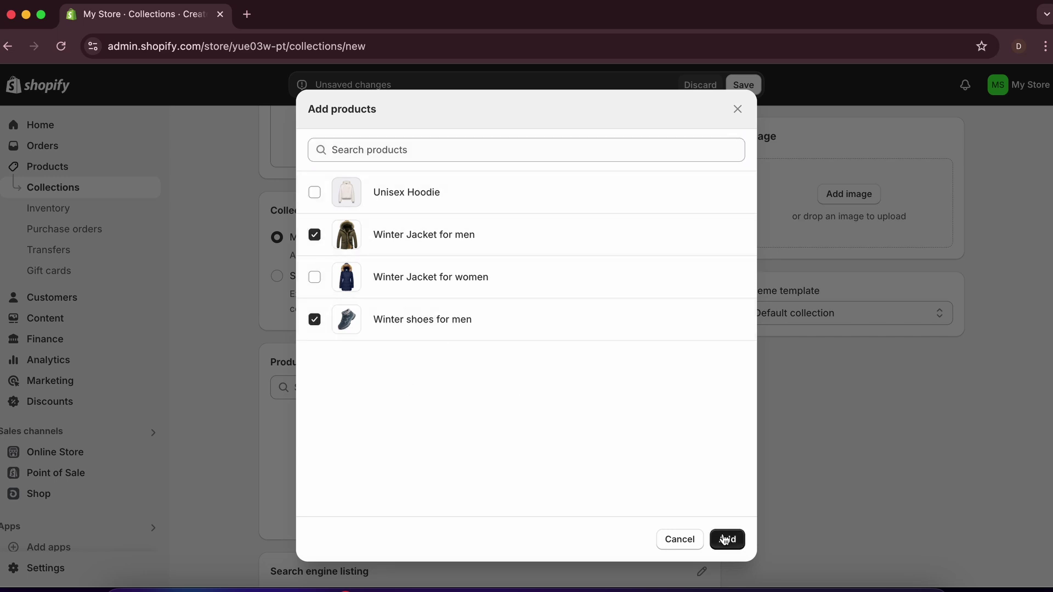
{"action": "left_click", "coordinate": [727, 539]}
{"action": "scroll", "coordinate": [590, 503], "scroll_direction": "down", "scroll_amount": 2}
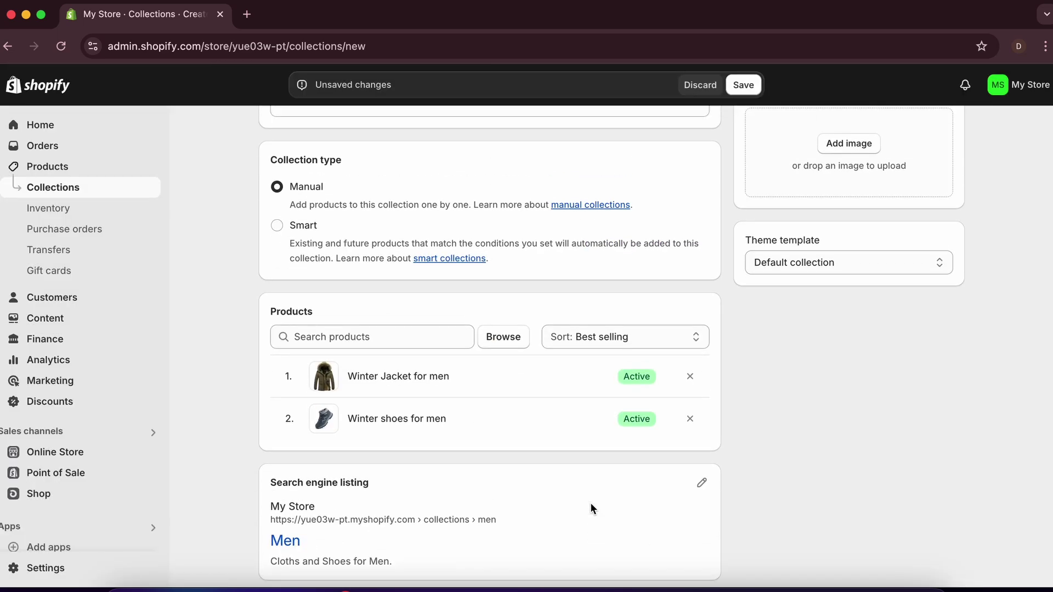
{"action": "scroll", "coordinate": [401, 439], "scroll_direction": "up", "scroll_amount": 5}
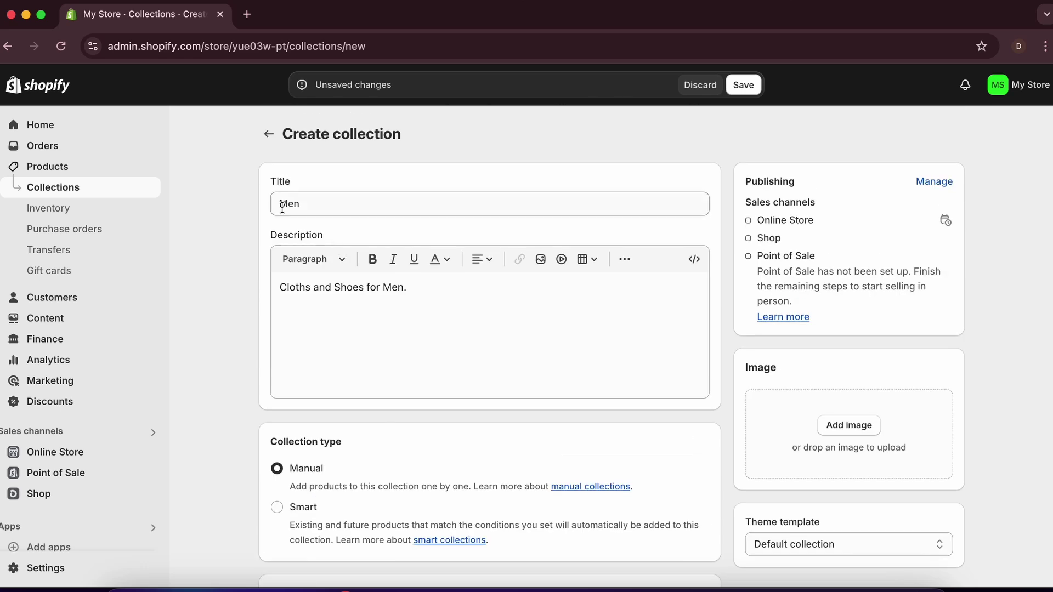
{"action": "scroll", "coordinate": [444, 416], "scroll_direction": "down", "scroll_amount": 5}
{"action": "scroll", "coordinate": [830, 277], "scroll_direction": "up", "scroll_amount": 3}
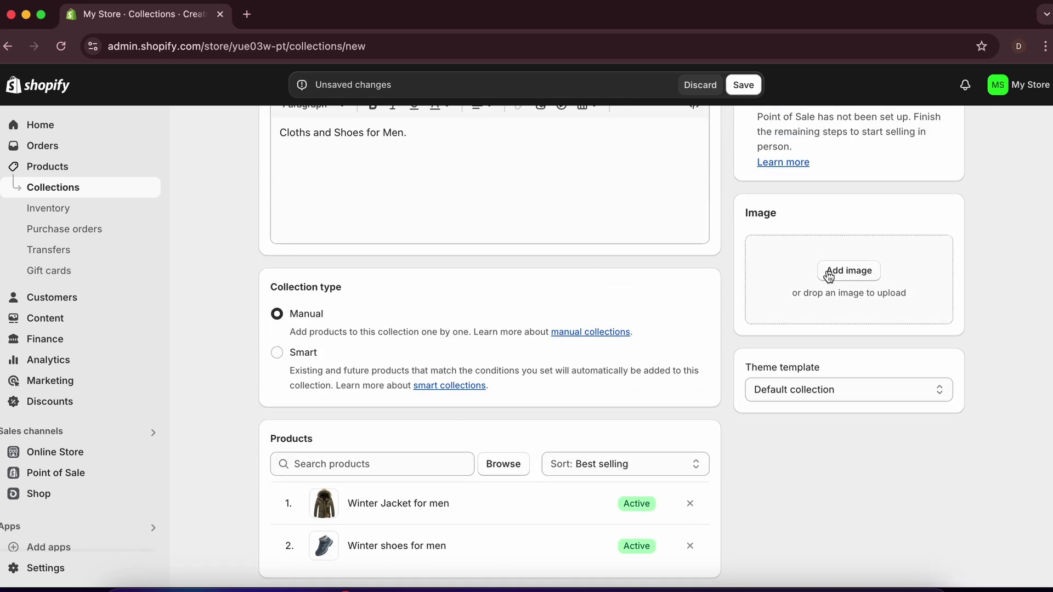
- Give the Men collection the black fur-hood jacket image, save it, and return to Collections
{"action": "left_click", "coordinate": [829, 288]}
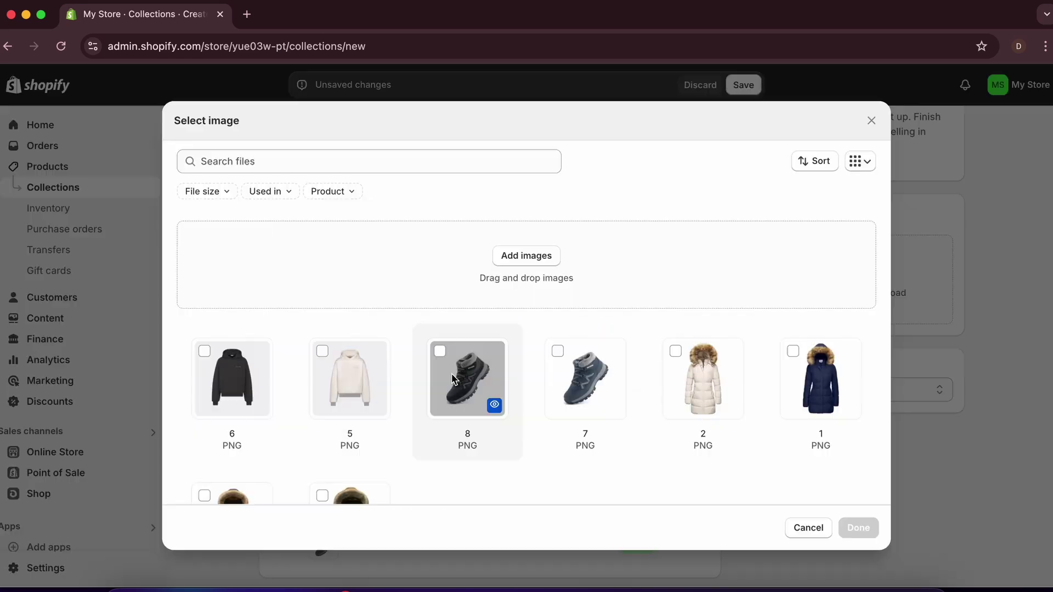
{"action": "scroll", "coordinate": [452, 373], "scroll_direction": "down", "scroll_amount": 1}
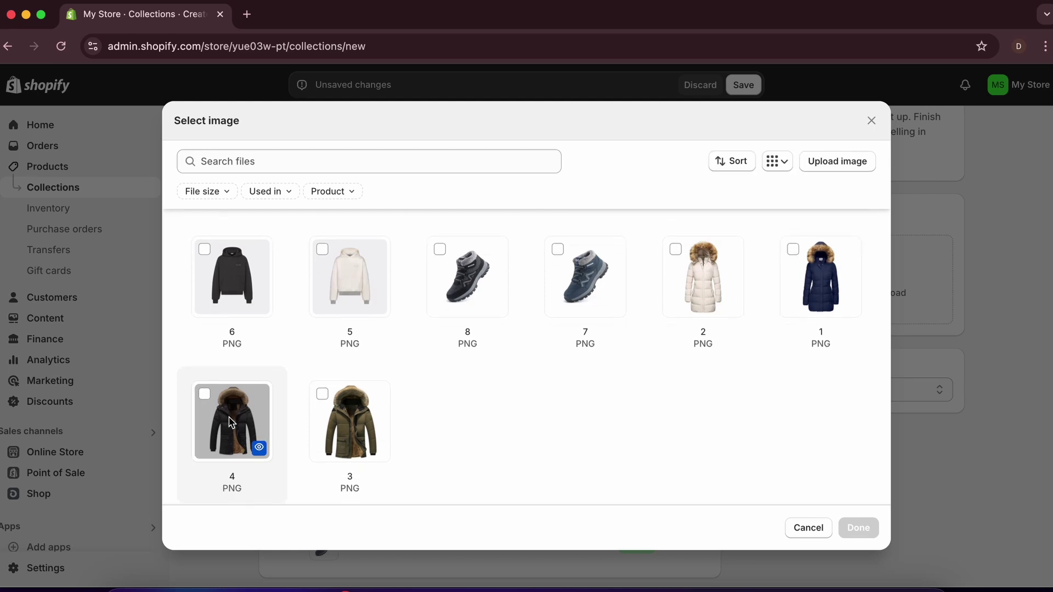
{"action": "left_click", "coordinate": [265, 439]}
{"action": "left_click", "coordinate": [856, 528]}
{"action": "scroll", "coordinate": [778, 509], "scroll_direction": "down", "scroll_amount": 3}
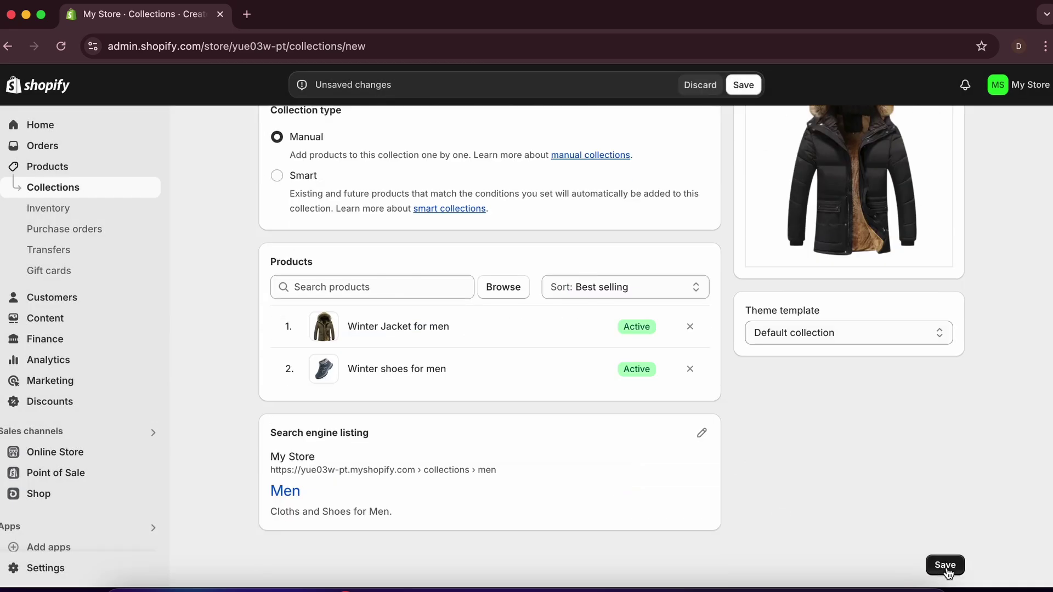
{"action": "left_click", "coordinate": [945, 566]}
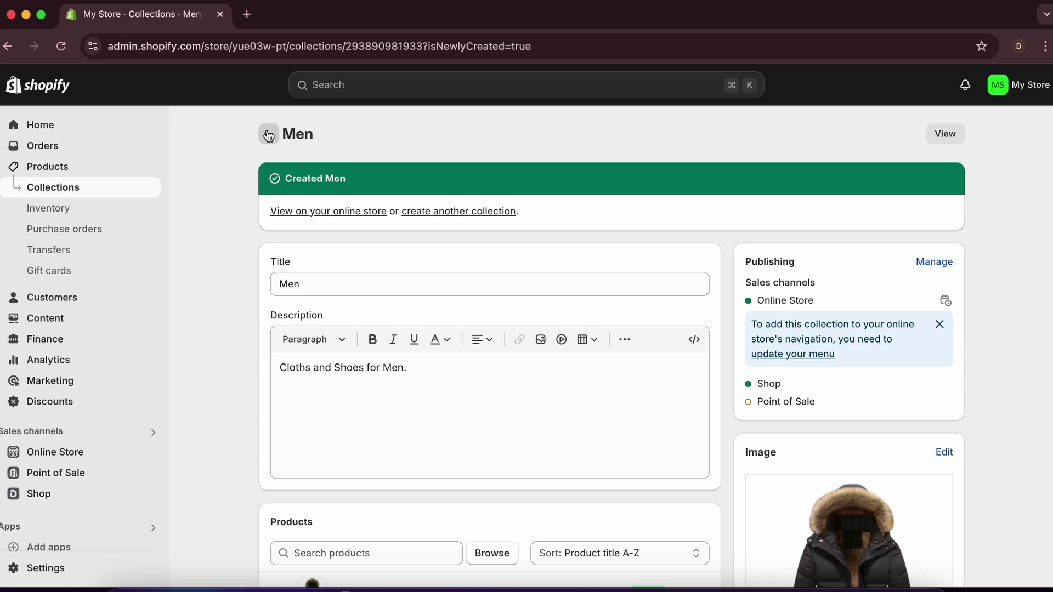
{"action": "left_click", "coordinate": [268, 136]}
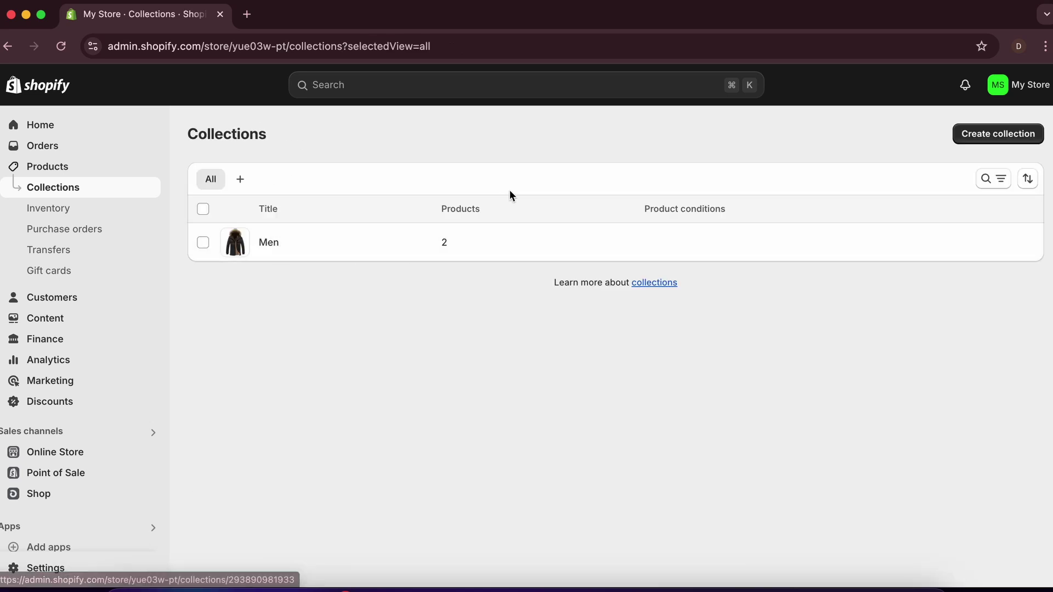
- Create a collection titled Women with a description and the white fur-hood coat image
{"action": "left_click", "coordinate": [1000, 135]}
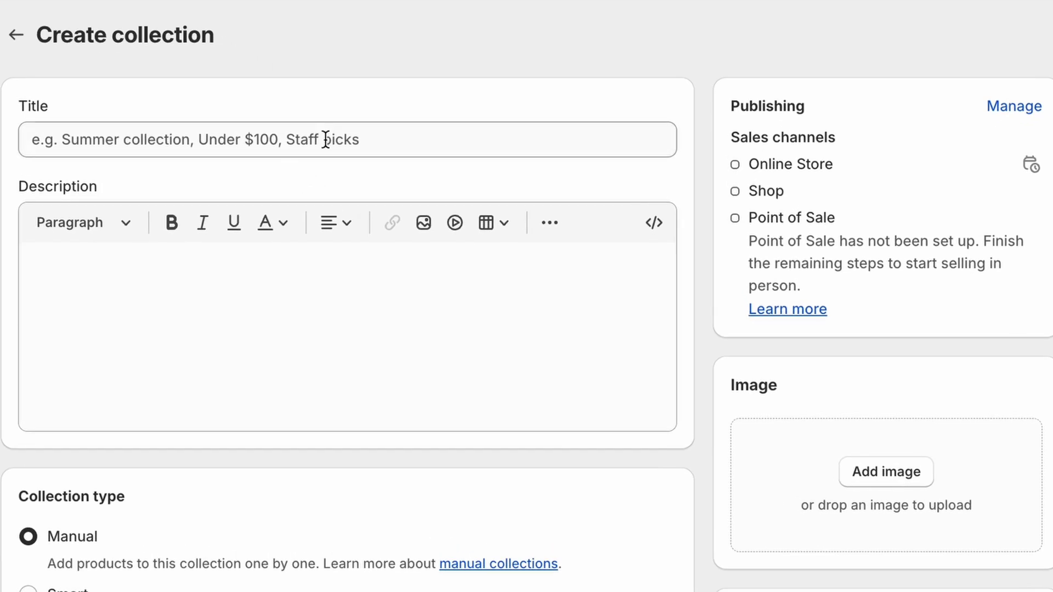
{"action": "left_click", "coordinate": [483, 205]}
{"action": "type", "text": "Women"}
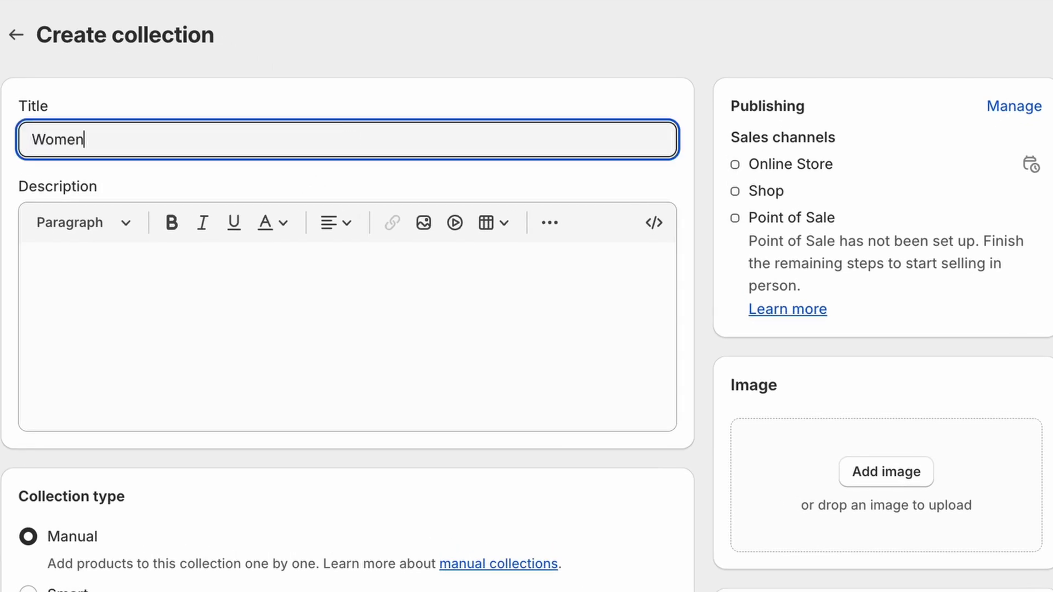
{"action": "left_click", "coordinate": [168, 303]}
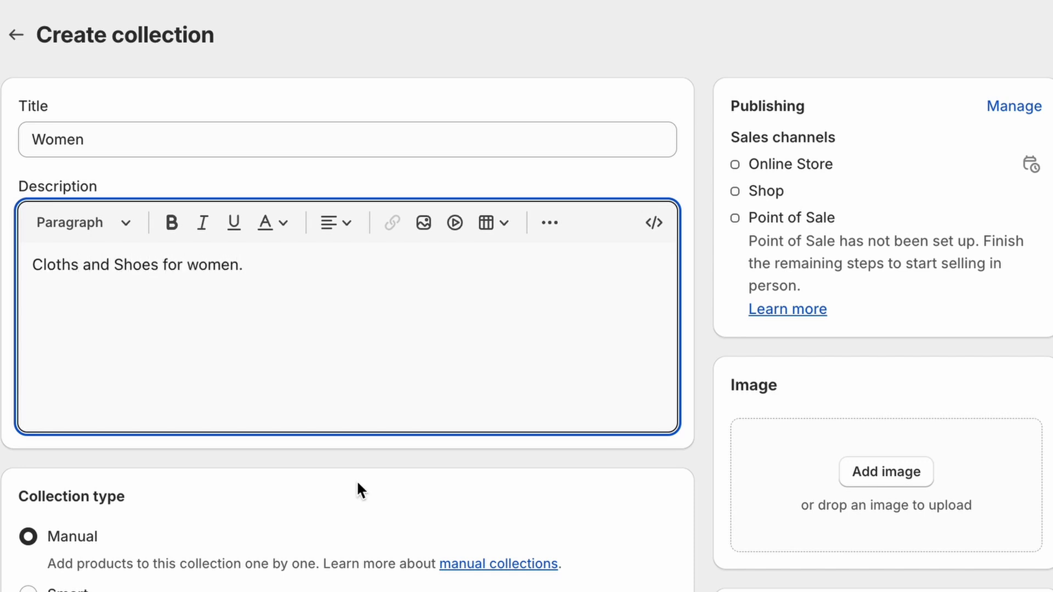
{"action": "scroll", "coordinate": [356, 479], "scroll_direction": "down", "scroll_amount": 5}
{"action": "left_click", "coordinate": [887, 207]}
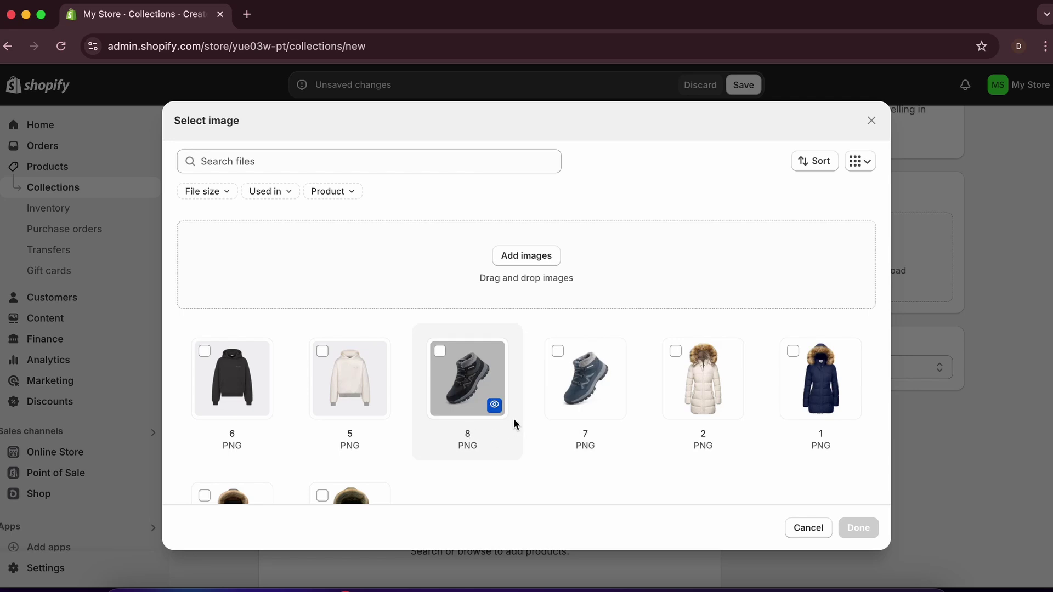
{"action": "left_click", "coordinate": [703, 379]}
{"action": "left_click", "coordinate": [861, 528]}
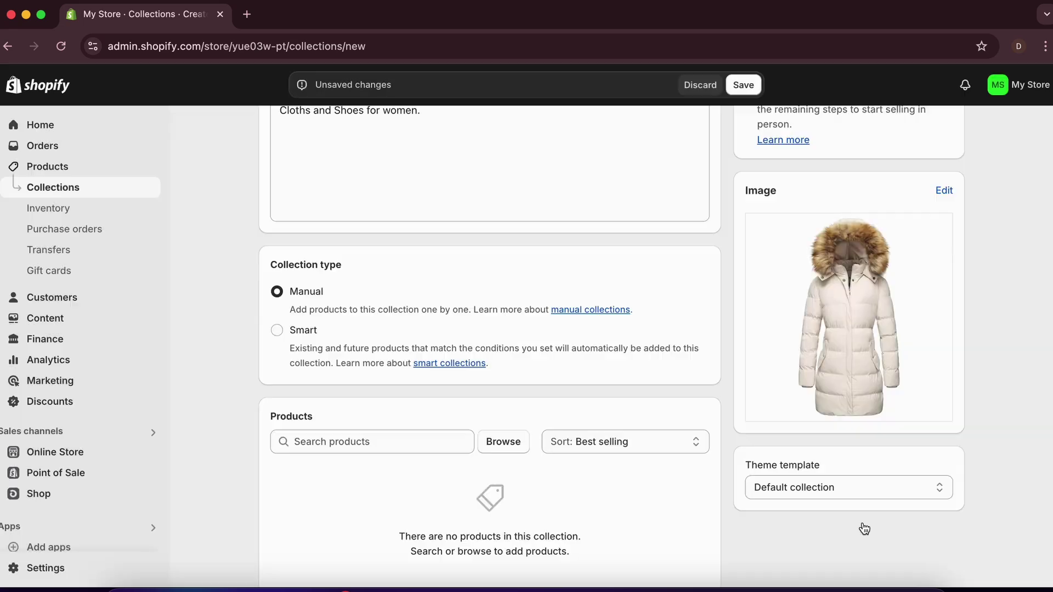
{"action": "scroll", "coordinate": [629, 499], "scroll_direction": "down", "scroll_amount": 2}
- Add Winter Jacket for women to the Women collection, save it, and return to Collections
{"action": "left_click", "coordinate": [513, 334]}
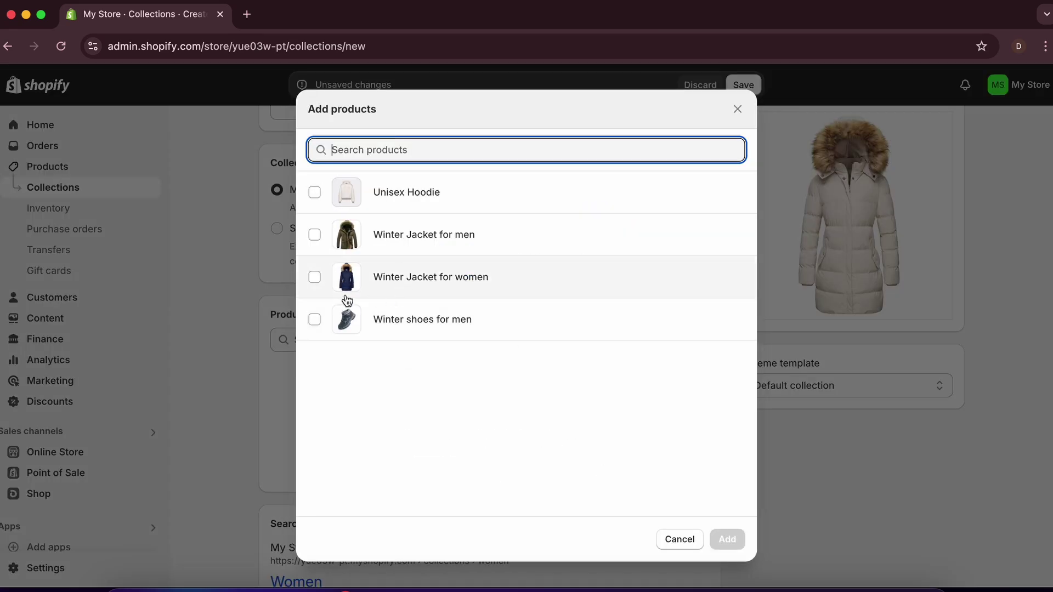
{"action": "left_click", "coordinate": [397, 289]}
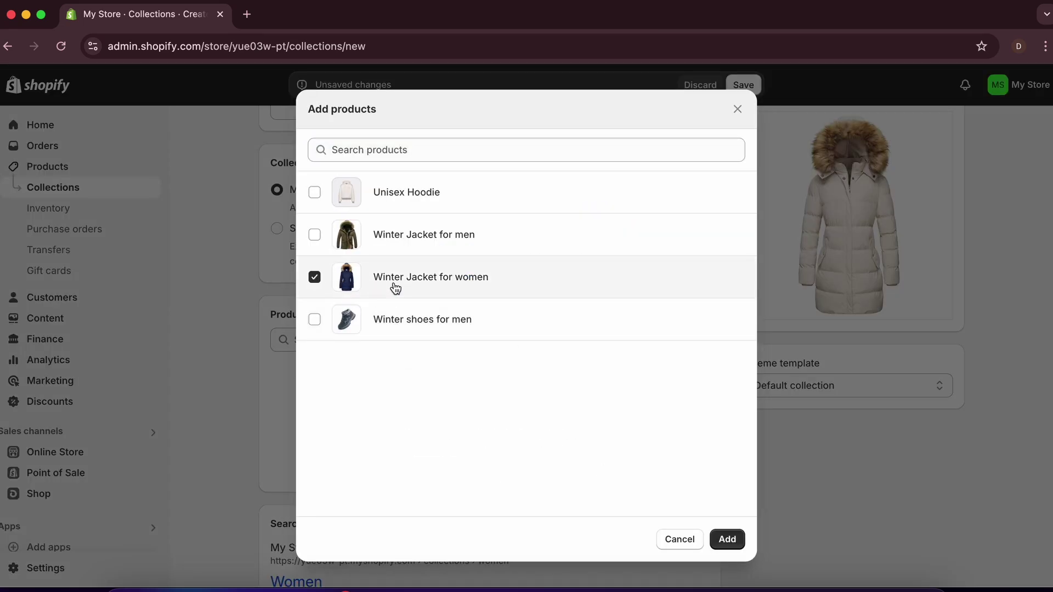
{"action": "left_click", "coordinate": [728, 540]}
{"action": "scroll", "coordinate": [764, 429], "scroll_direction": "down", "scroll_amount": 1}
{"action": "left_click", "coordinate": [945, 565]}
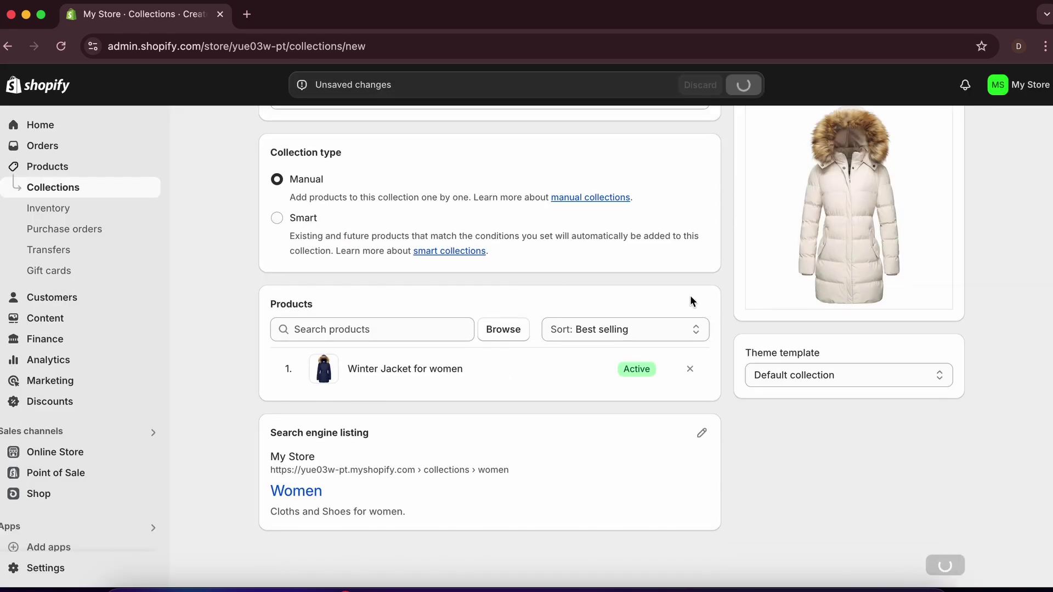
{"action": "left_click", "coordinate": [269, 137]}
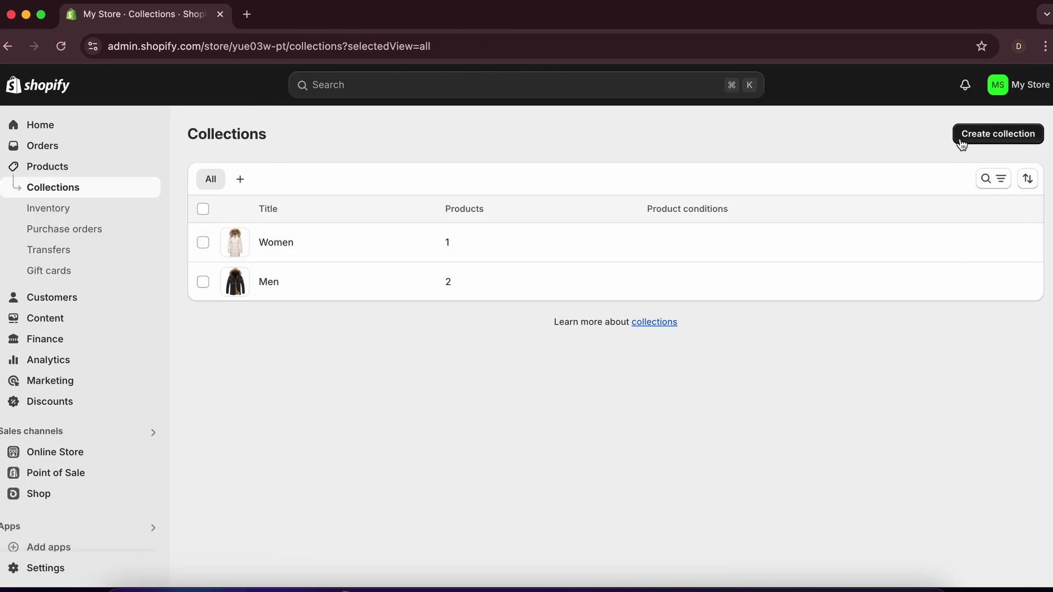
- Create and save a Unisex collection with its men-and-women description and the cream hoodie image
{"action": "left_click", "coordinate": [998, 134]}
{"action": "left_click", "coordinate": [513, 208]}
{"action": "type", "text": "U"}
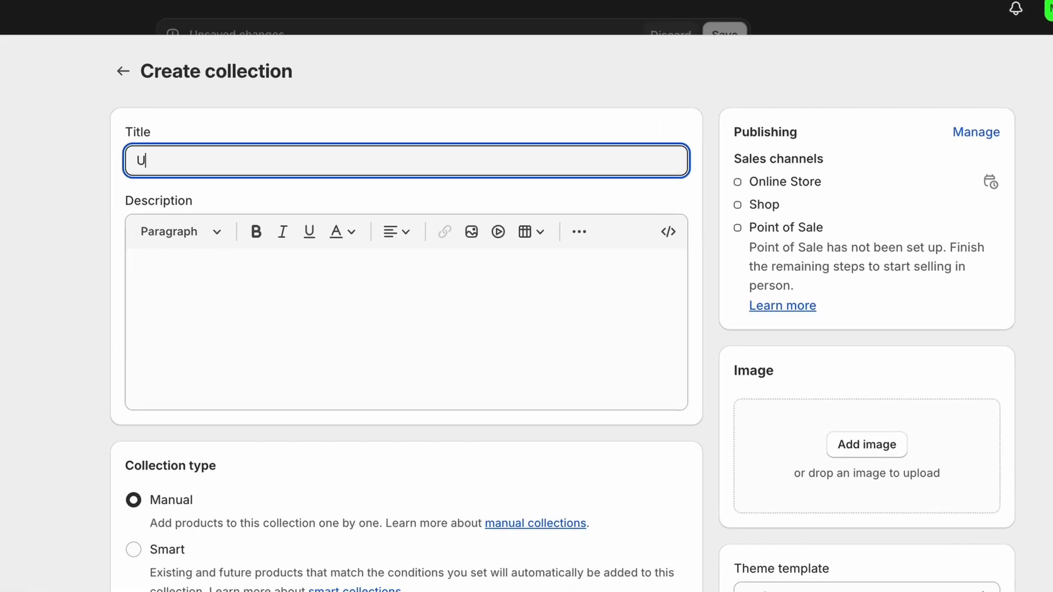
{"action": "type", "text": "nisex"}
{"action": "left_click", "coordinate": [244, 279]}
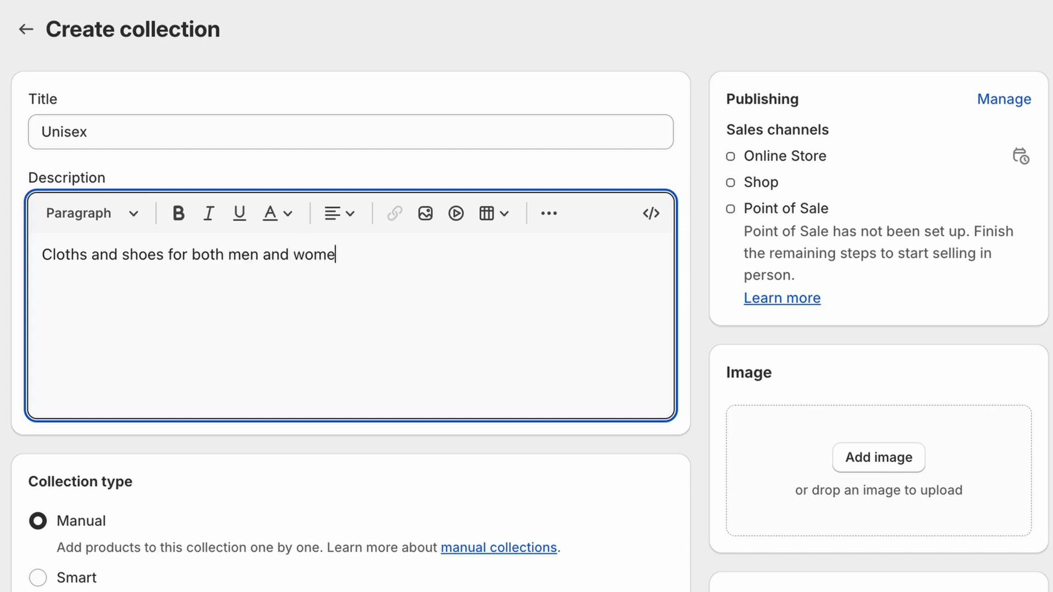
{"action": "left_click", "coordinate": [879, 458]}
{"action": "left_click", "coordinate": [328, 369]}
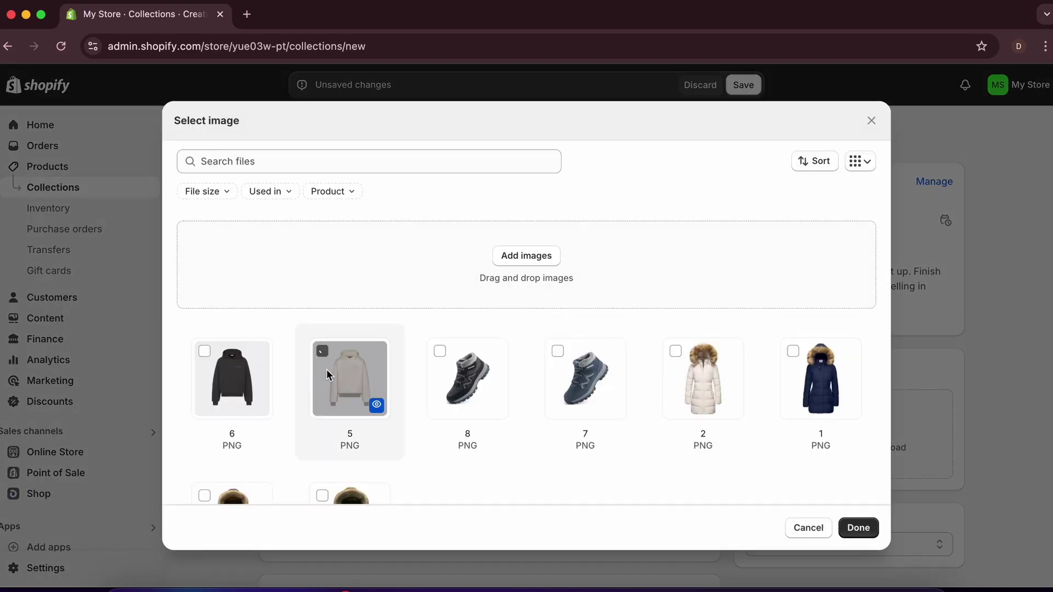
{"action": "left_click", "coordinate": [858, 528]}
{"action": "scroll", "coordinate": [905, 555], "scroll_direction": "down", "scroll_amount": 5}
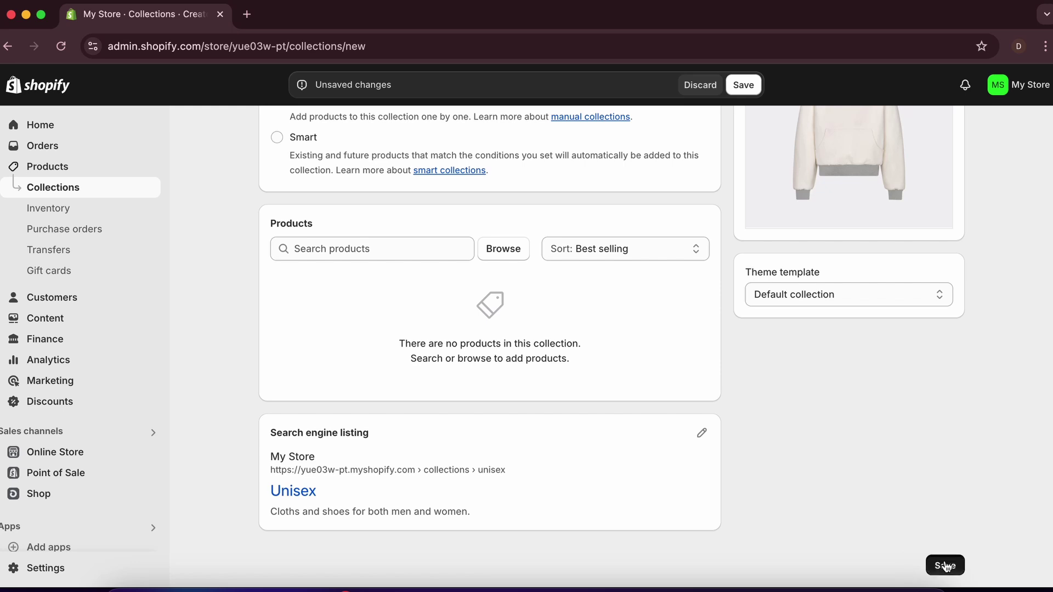
{"action": "left_click", "coordinate": [944, 565]}
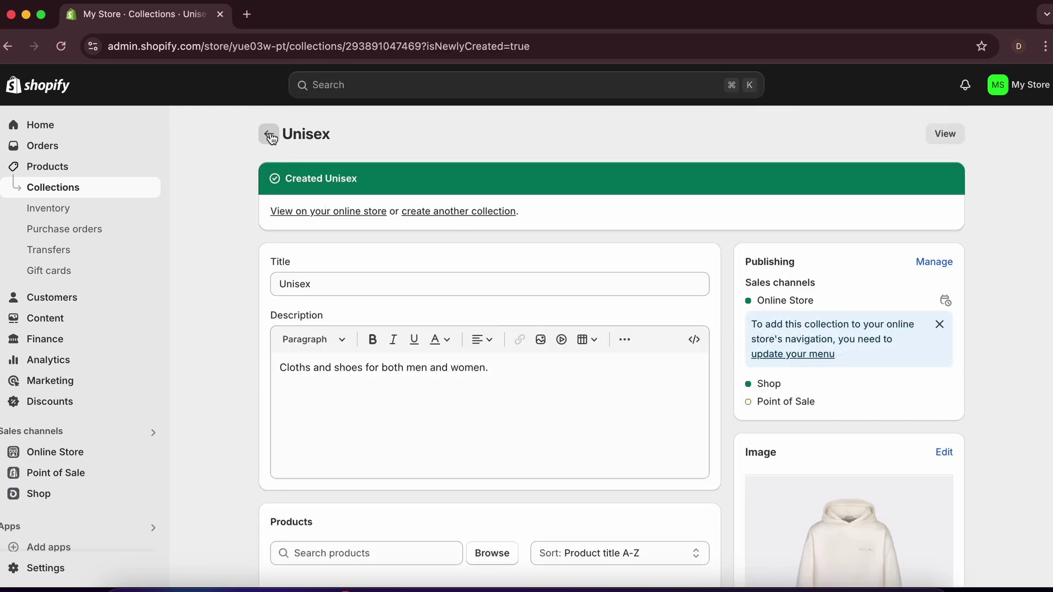
{"action": "left_click", "coordinate": [270, 135]}
- Add the Unisex Hoodie product to the Unisex collection and return to Collections
{"action": "left_click", "coordinate": [78, 172]}
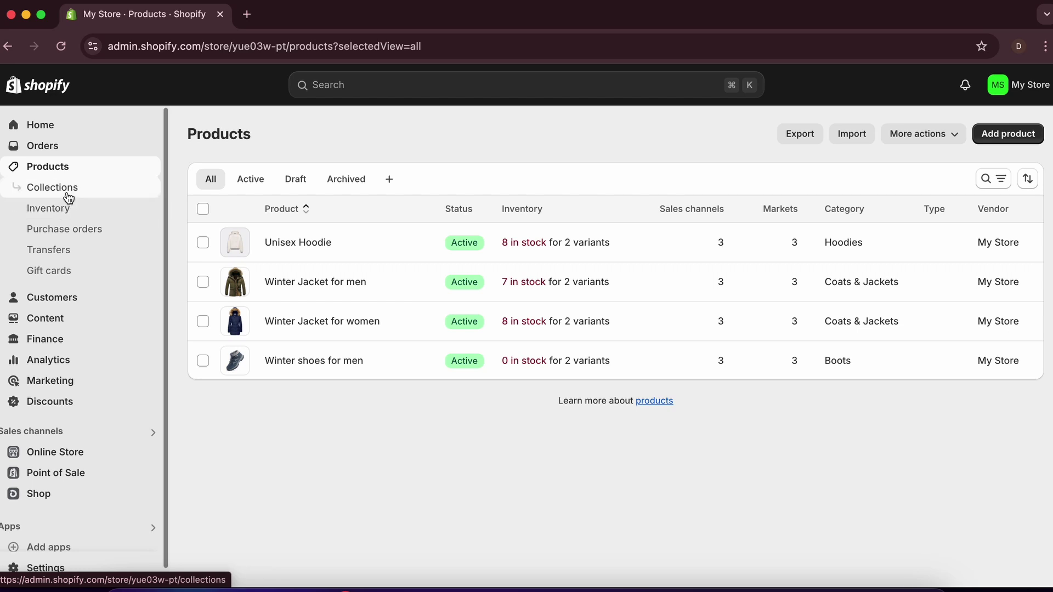
{"action": "left_click", "coordinate": [67, 193]}
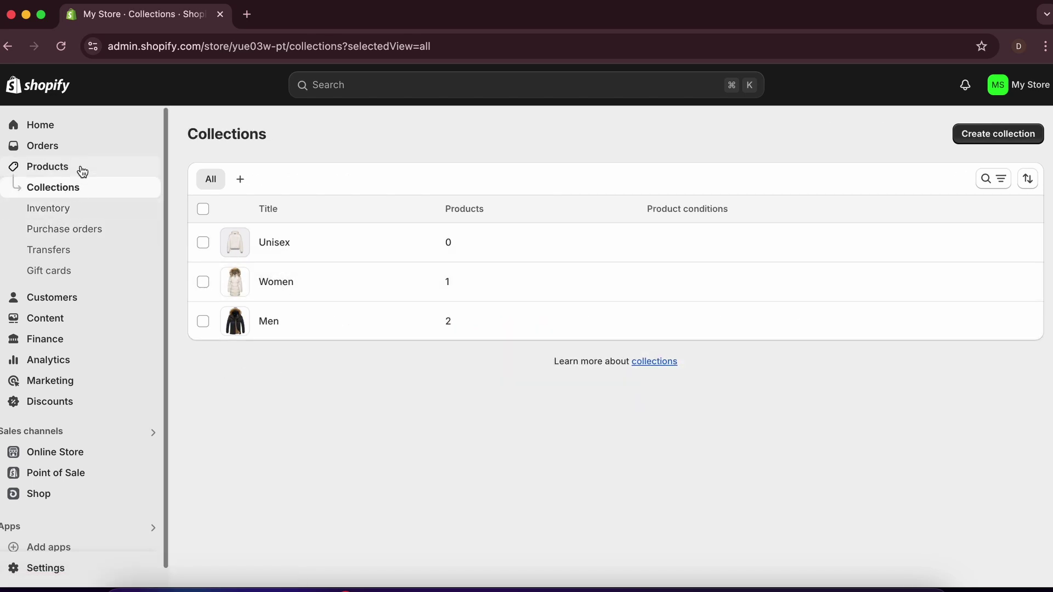
{"action": "left_click", "coordinate": [83, 170]}
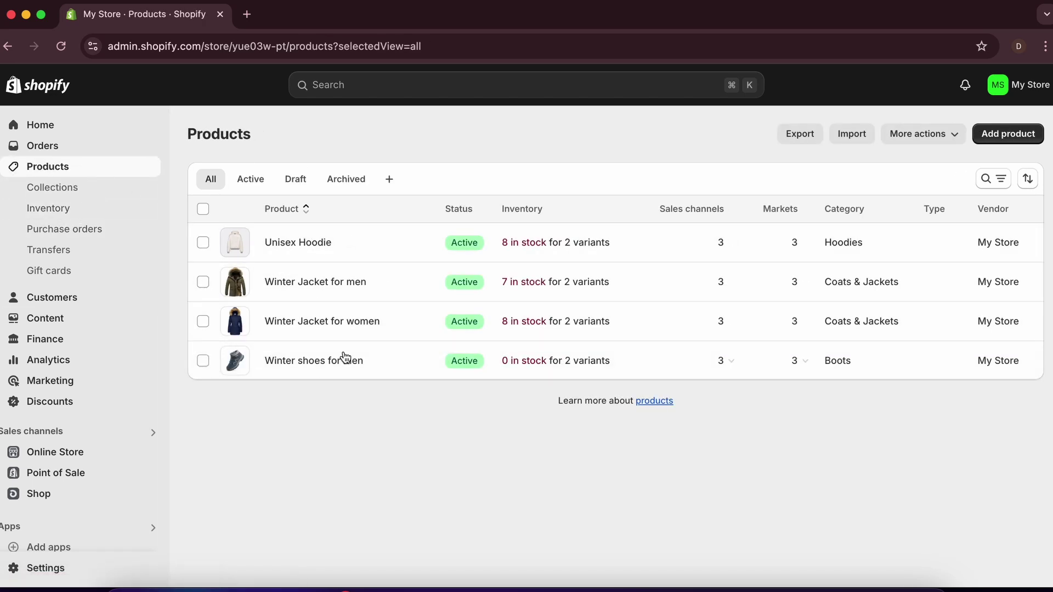
{"action": "left_click", "coordinate": [67, 191]}
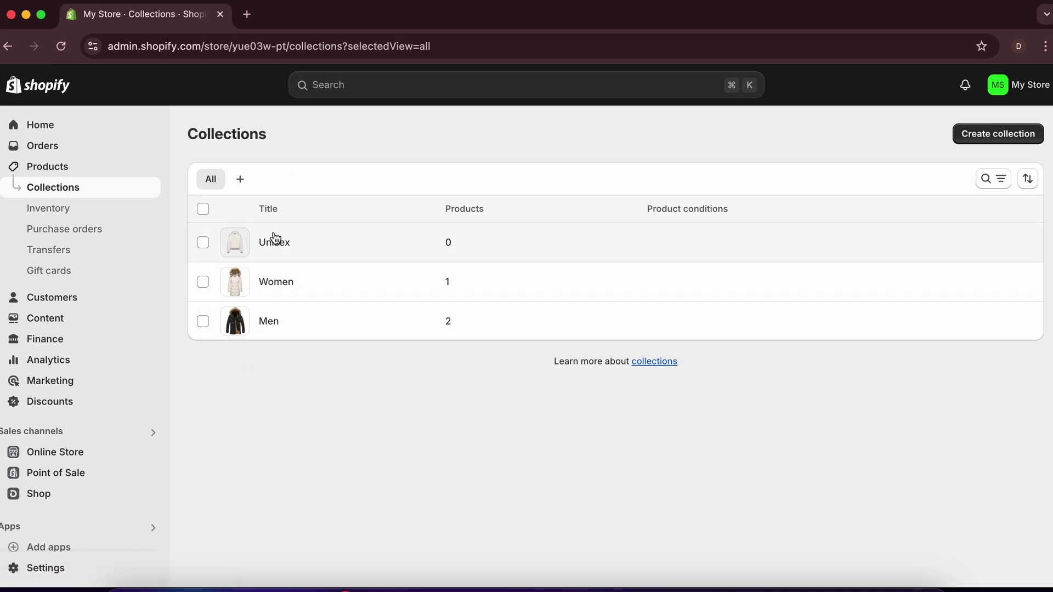
{"action": "left_click", "coordinate": [276, 245]}
{"action": "scroll", "coordinate": [369, 334], "scroll_direction": "down", "scroll_amount": 3}
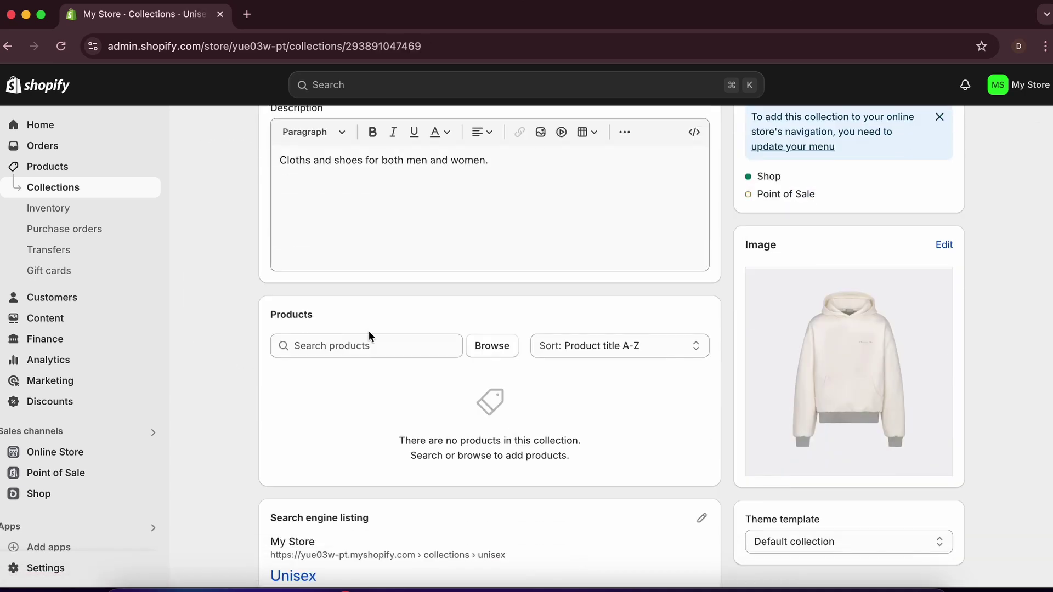
{"action": "left_click", "coordinate": [493, 347]}
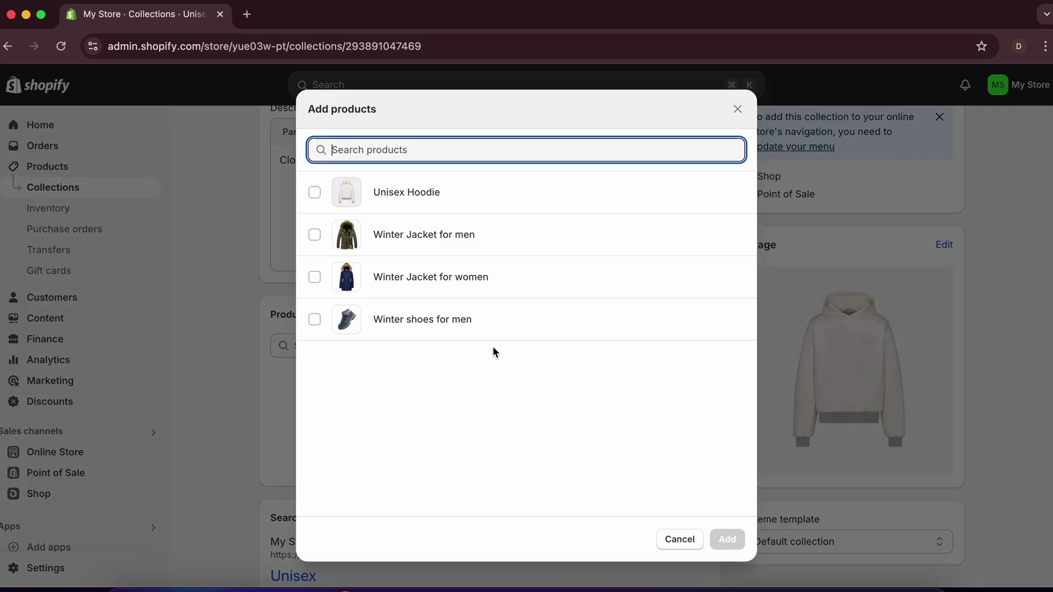
{"action": "left_click", "coordinate": [402, 202]}
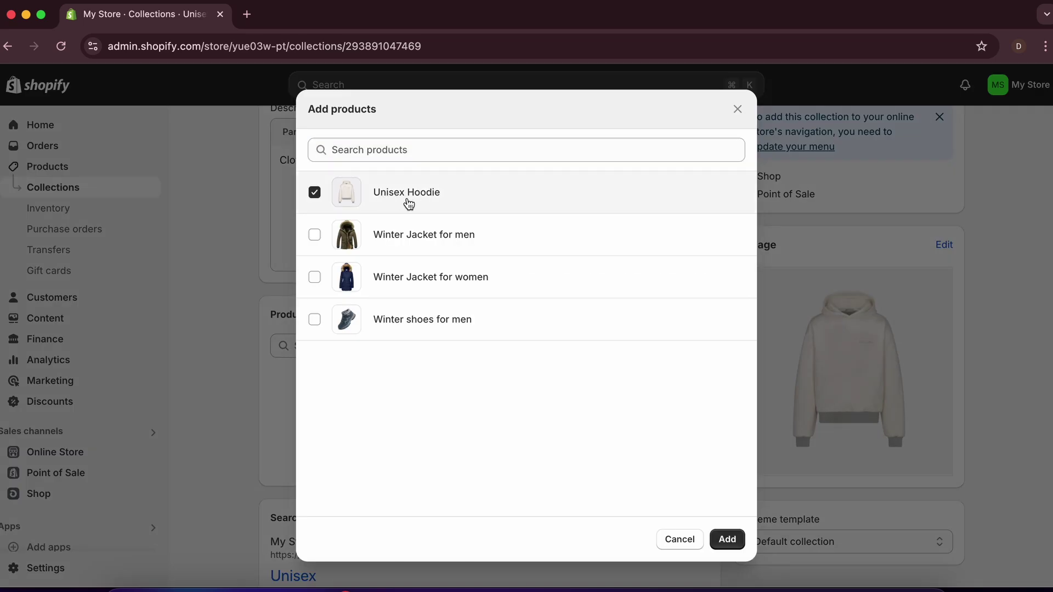
{"action": "left_click", "coordinate": [727, 540]}
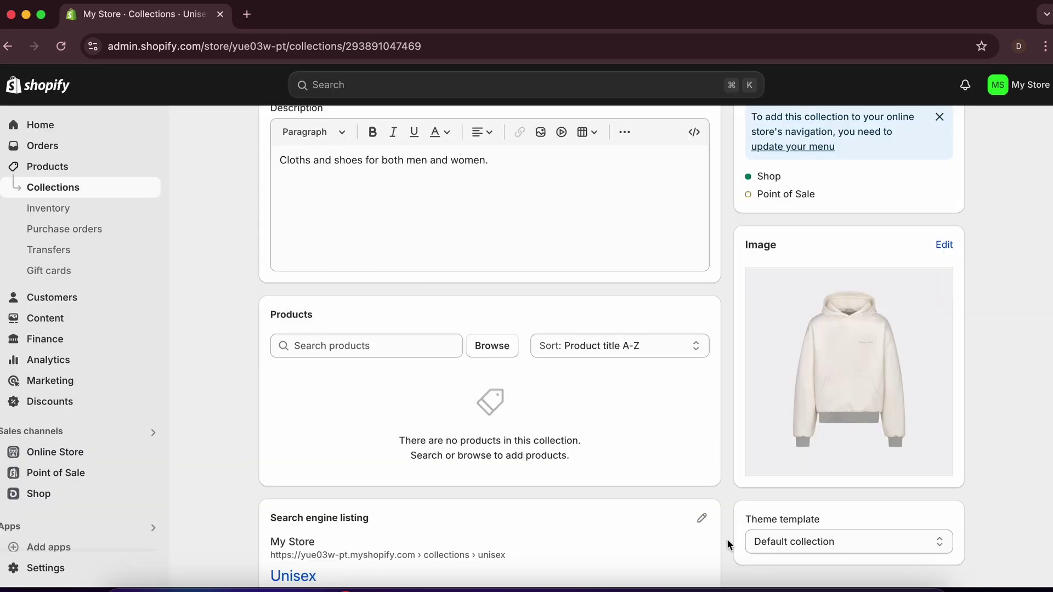
{"action": "left_click", "coordinate": [71, 189]}
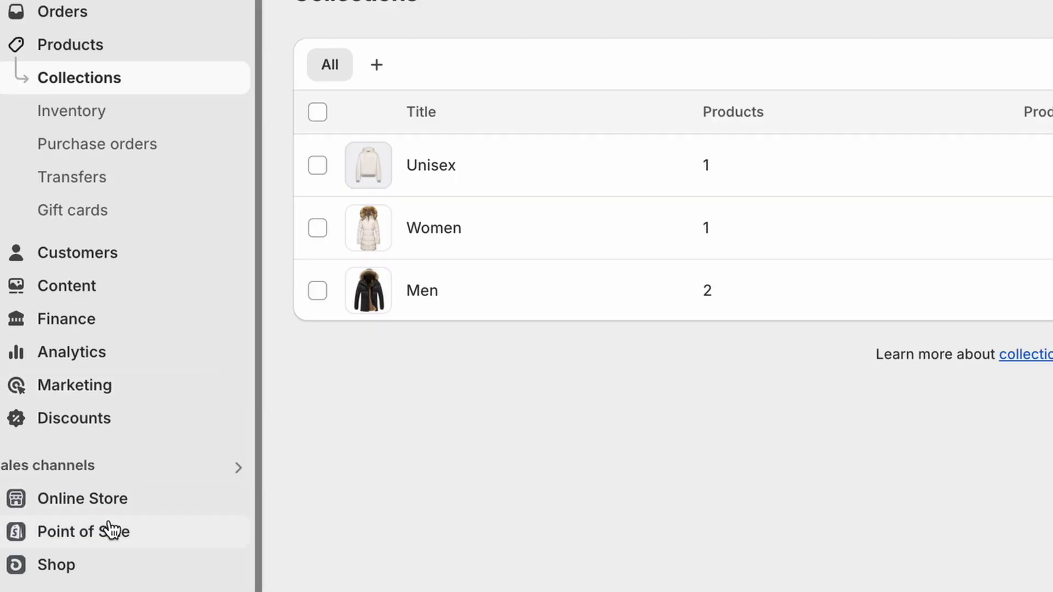
- Customize the Dawn theme and remove the Featured collection section from the home page
{"action": "left_click", "coordinate": [130, 515]}
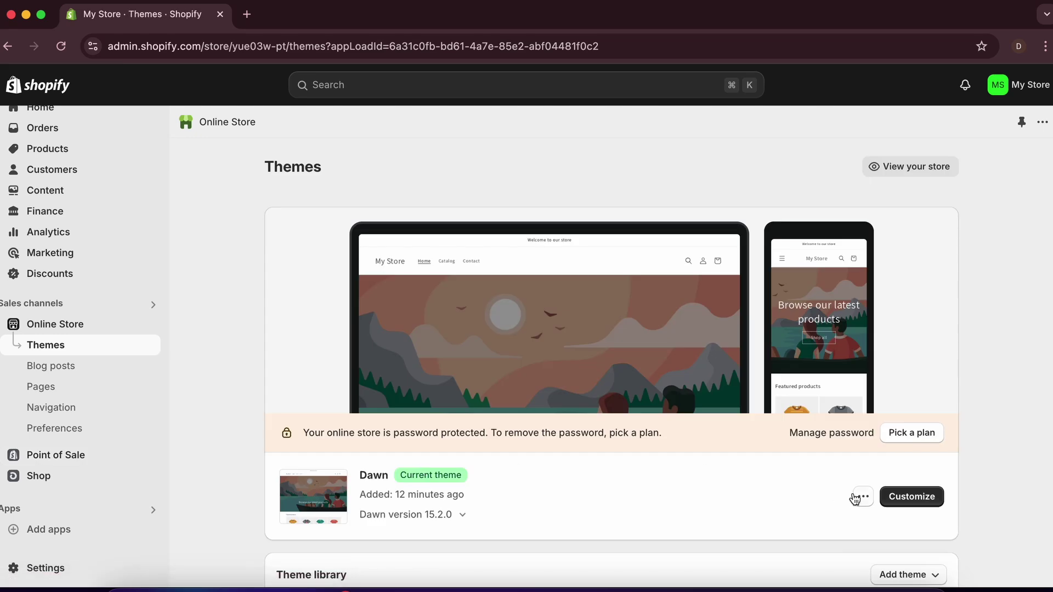
{"action": "left_click", "coordinate": [909, 497]}
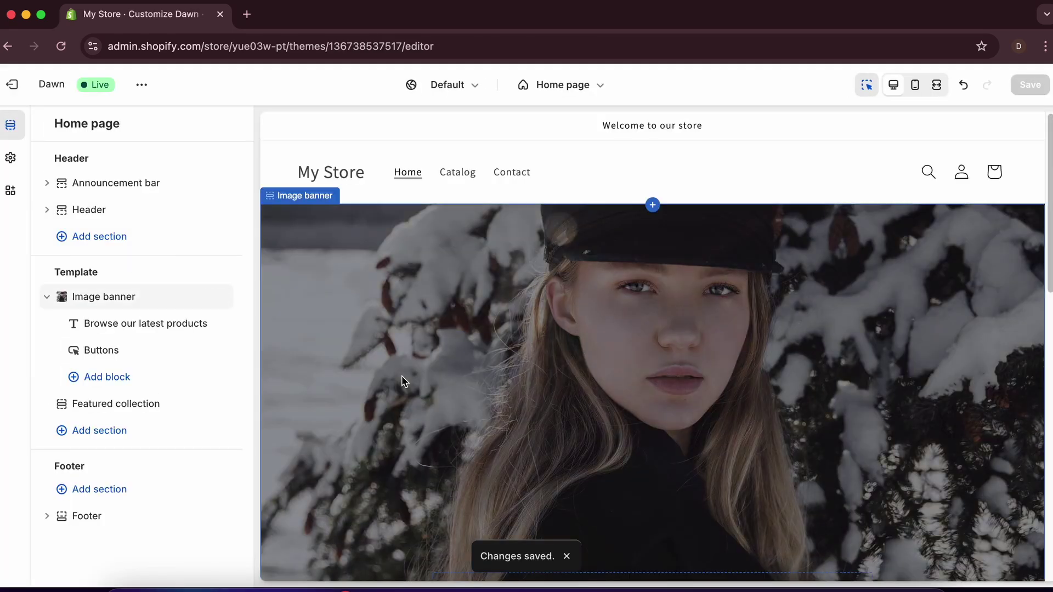
{"action": "scroll", "coordinate": [402, 381], "scroll_direction": "down", "scroll_amount": 3}
{"action": "scroll", "coordinate": [401, 377], "scroll_direction": "down", "scroll_amount": 5}
{"action": "scroll", "coordinate": [384, 351], "scroll_direction": "up", "scroll_amount": 1}
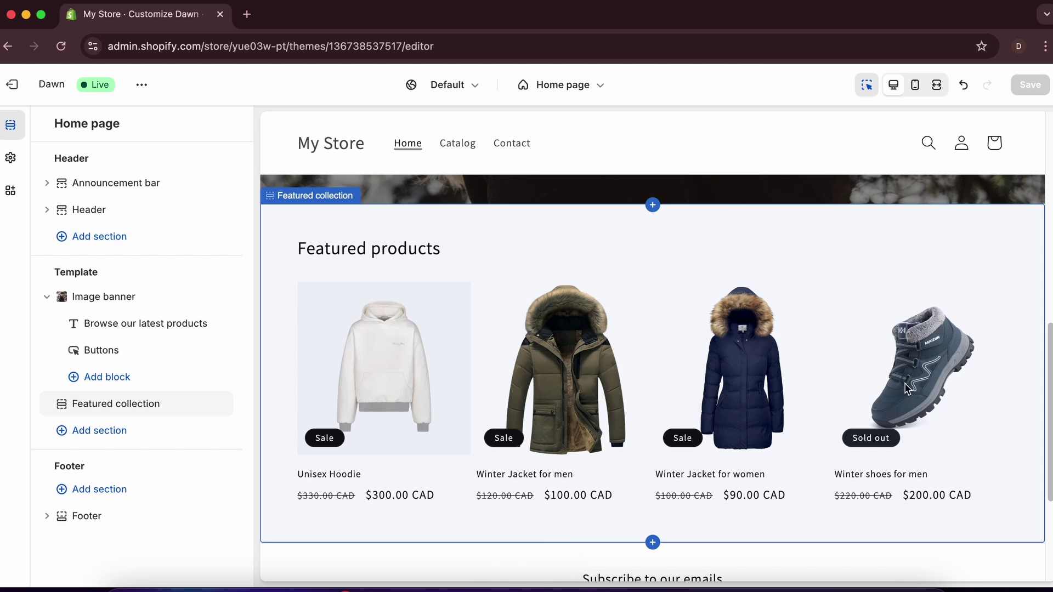
{"action": "left_click", "coordinate": [503, 245]}
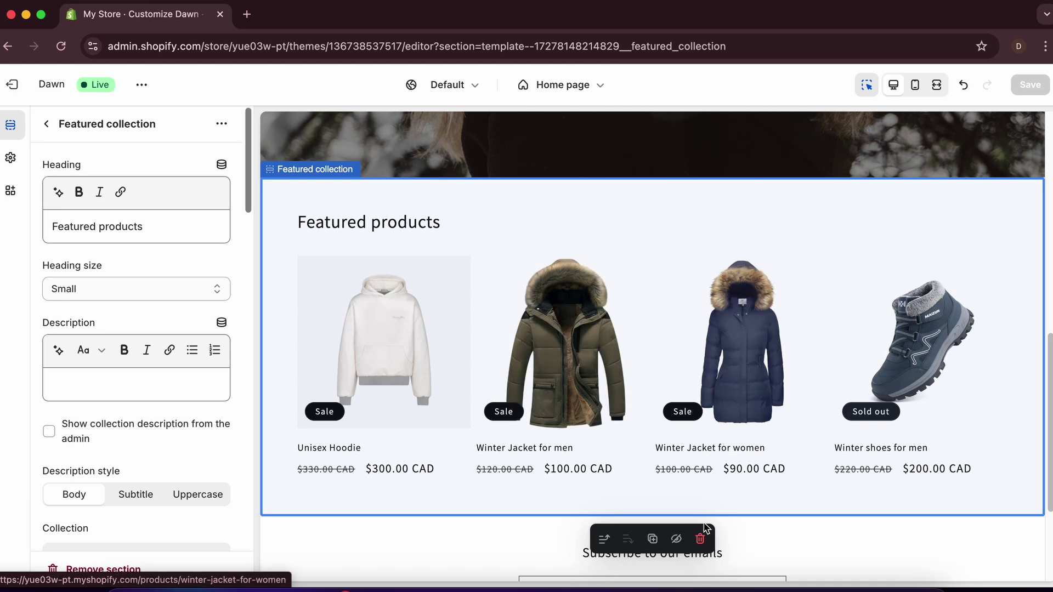
{"action": "left_click", "coordinate": [700, 542]}
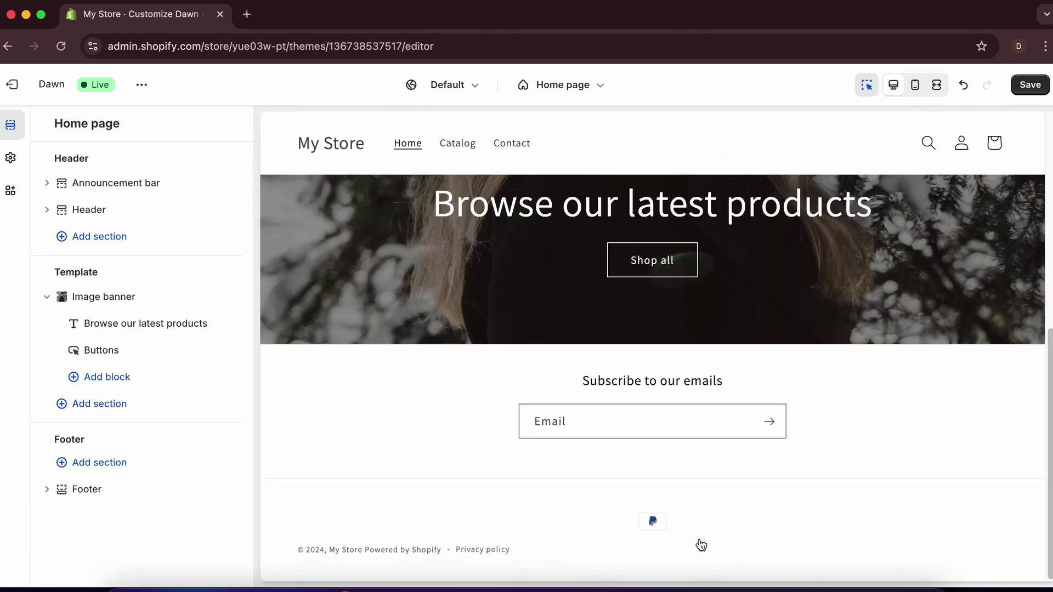
{"action": "left_click", "coordinate": [89, 406]}
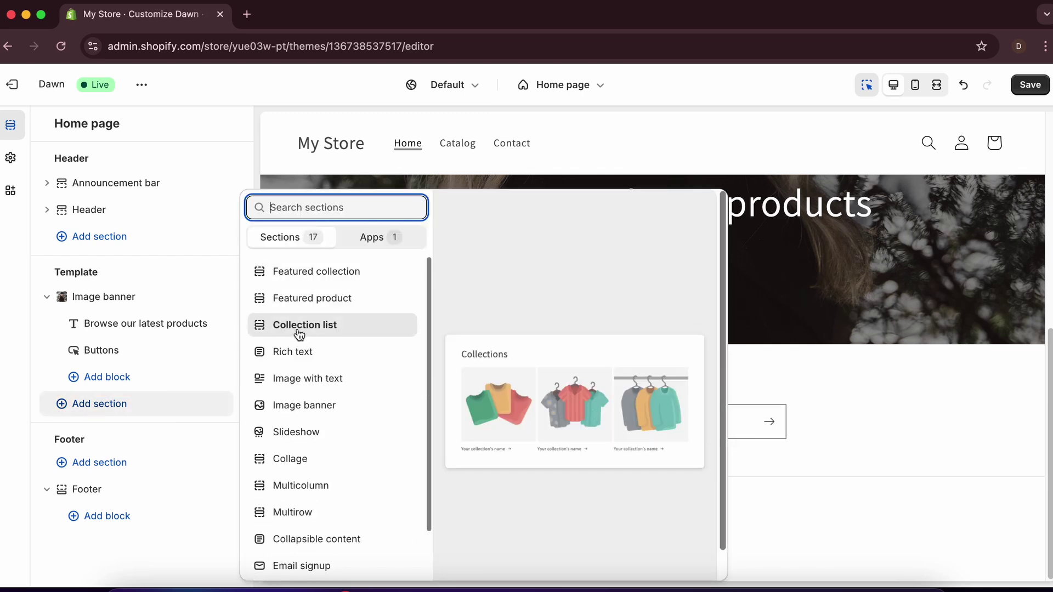
- Add a Collection list section with Men, Women and Unisex cards and save the home page
{"action": "left_click", "coordinate": [323, 329]}
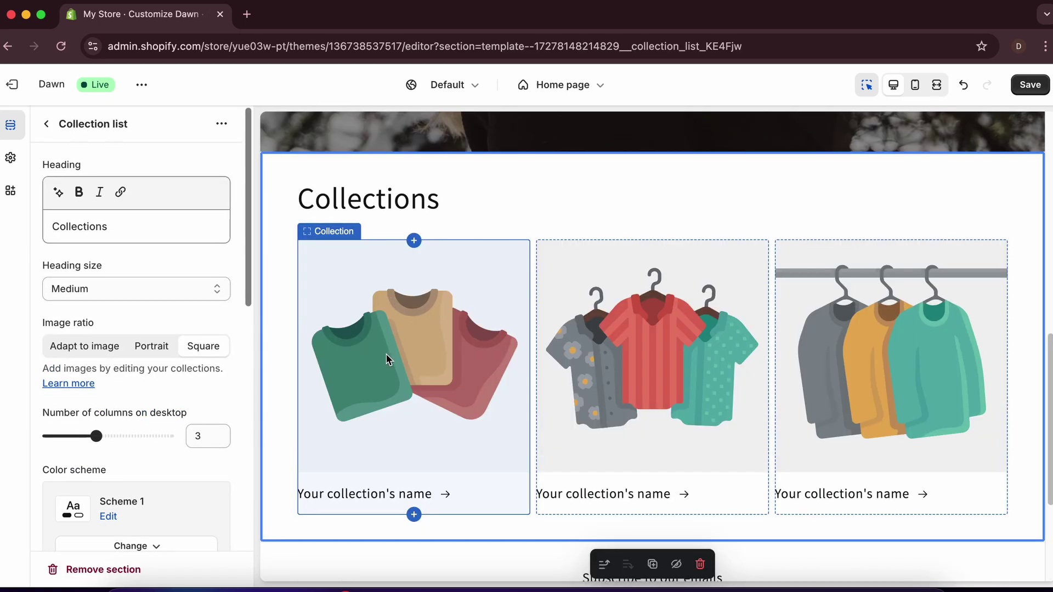
{"action": "left_click", "coordinate": [388, 360]}
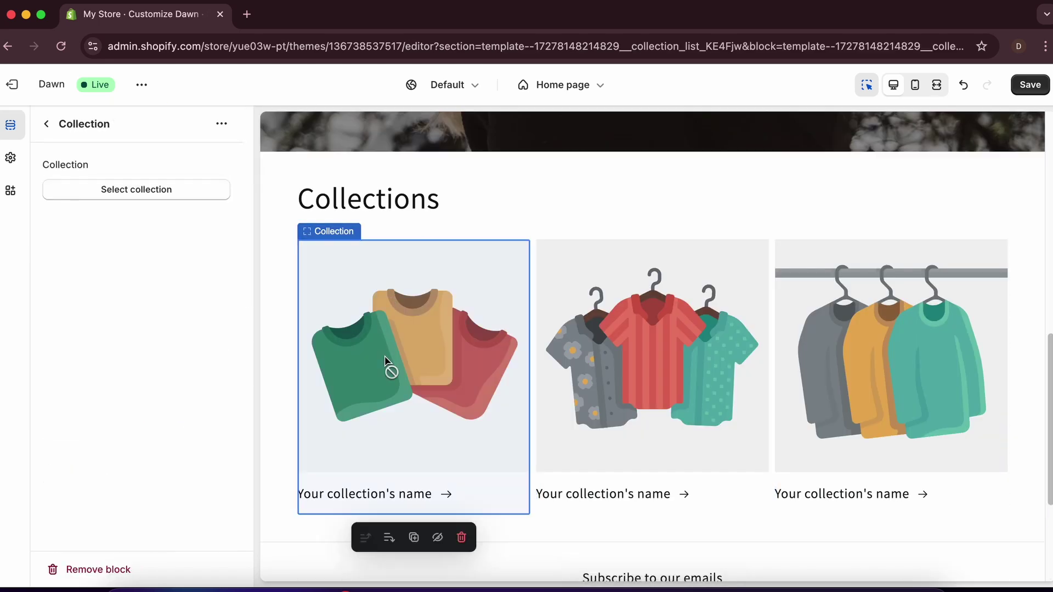
{"action": "left_click", "coordinate": [159, 192]}
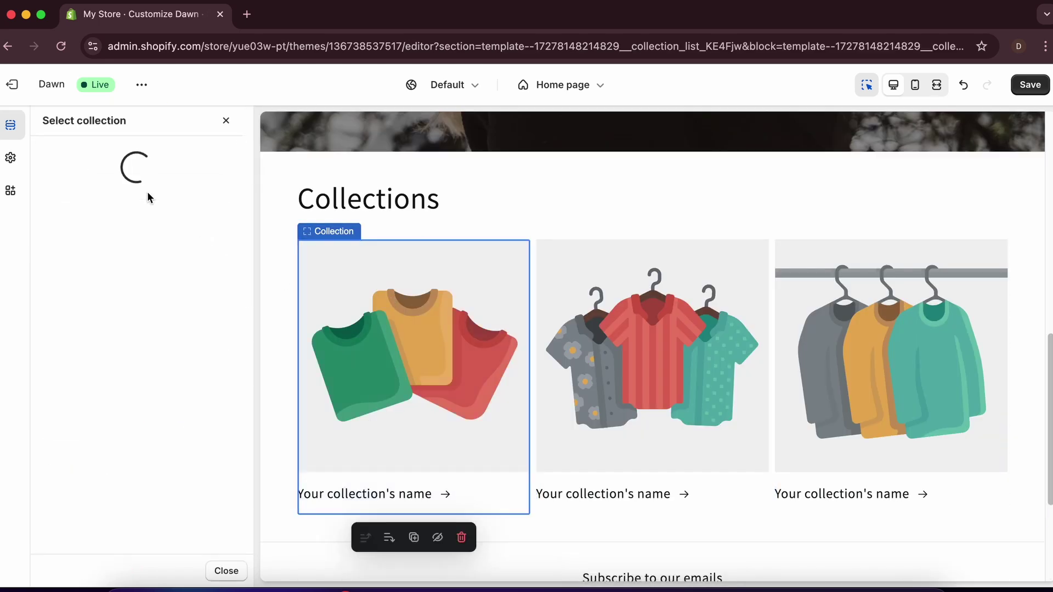
{"action": "left_click", "coordinate": [88, 244]}
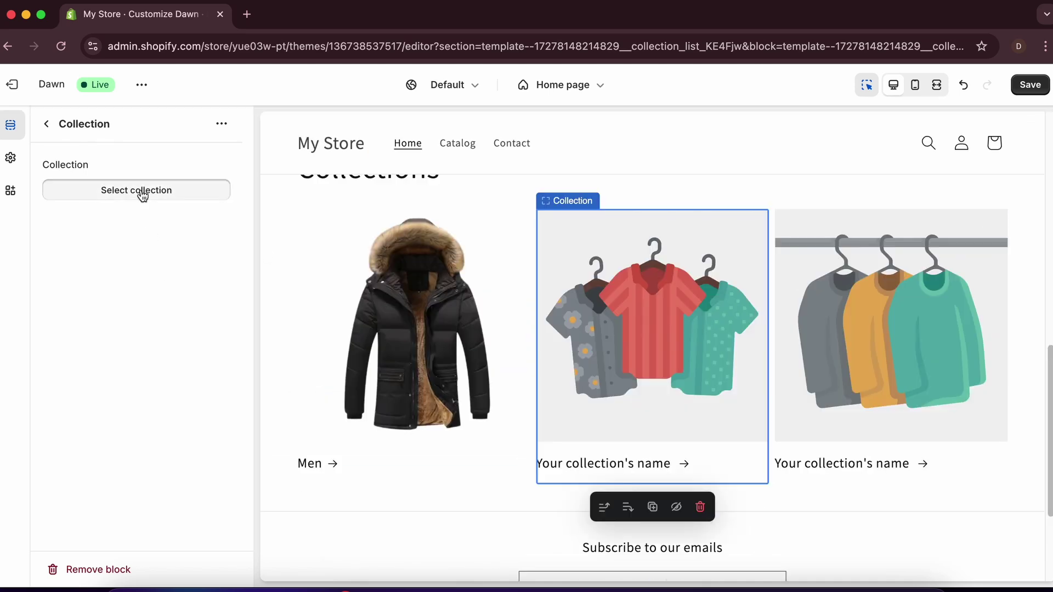
{"action": "left_click", "coordinate": [141, 192]}
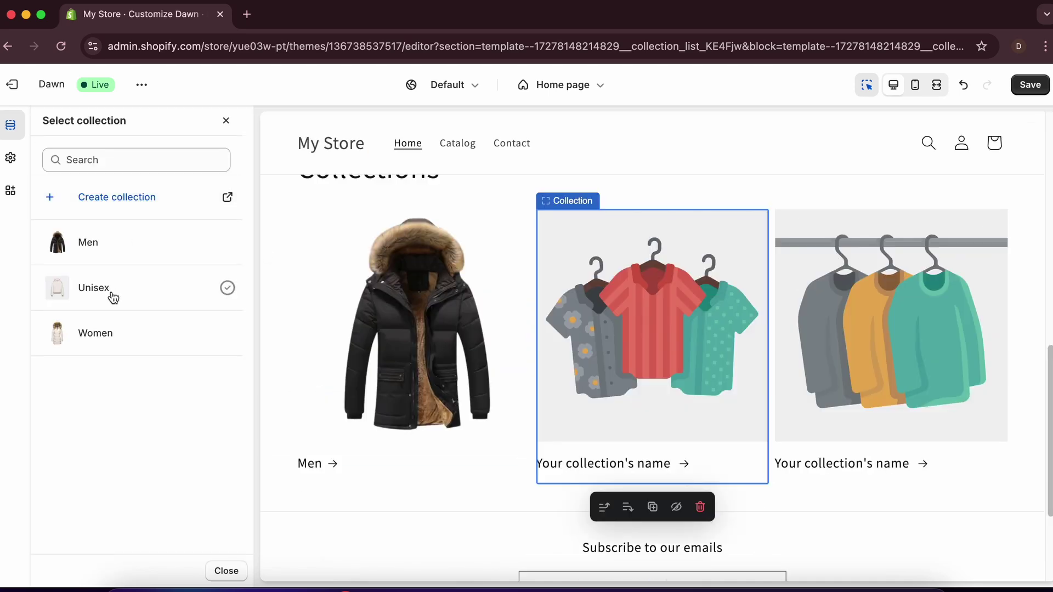
{"action": "left_click", "coordinate": [109, 328]}
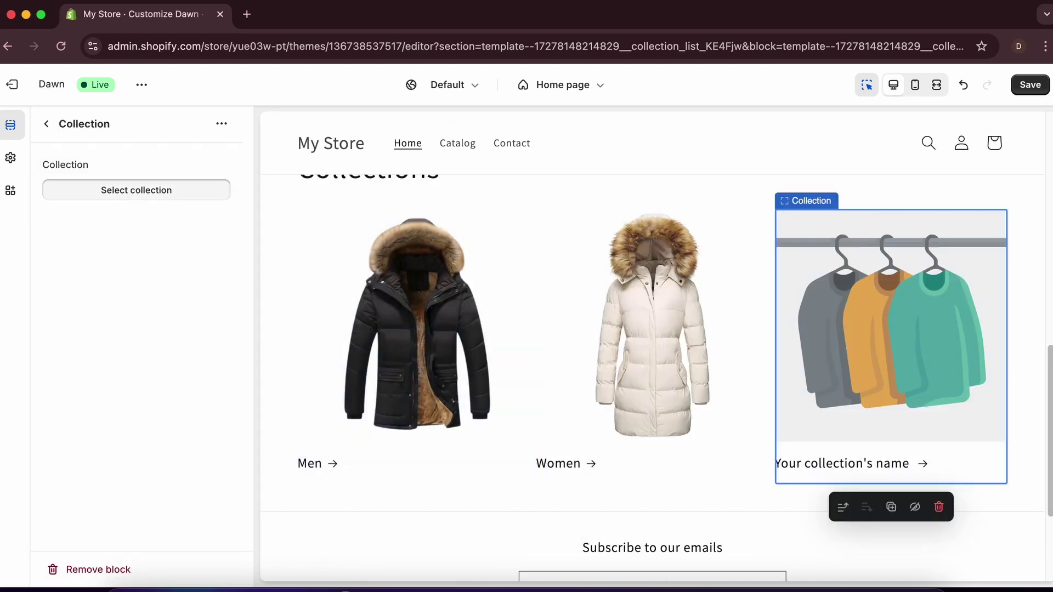
{"action": "left_click", "coordinate": [136, 190]}
{"action": "left_click", "coordinate": [100, 291]}
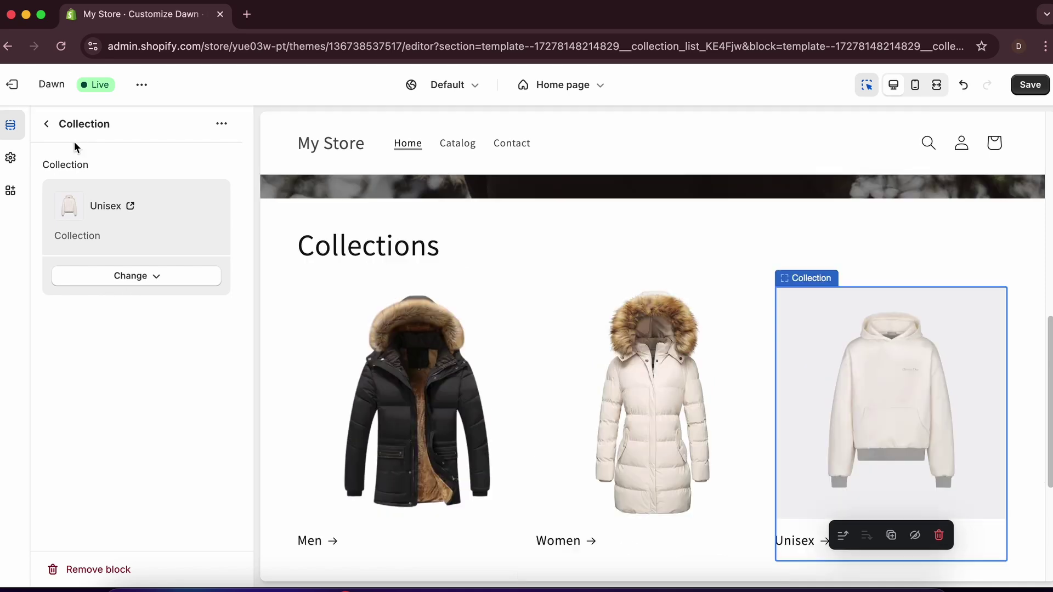
{"action": "left_click", "coordinate": [45, 126]}
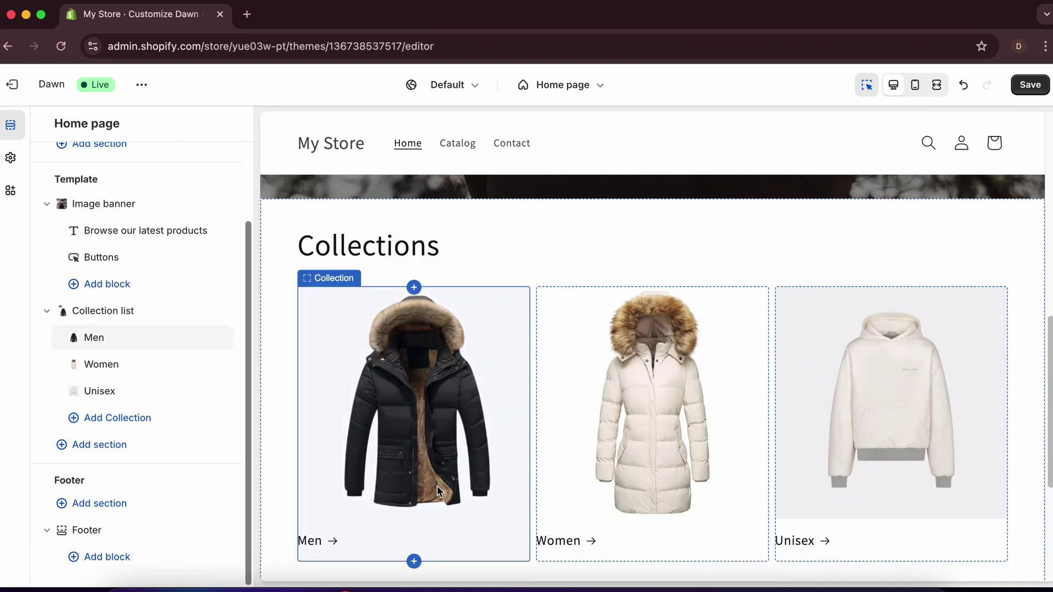
{"action": "left_click", "coordinate": [1030, 85]}
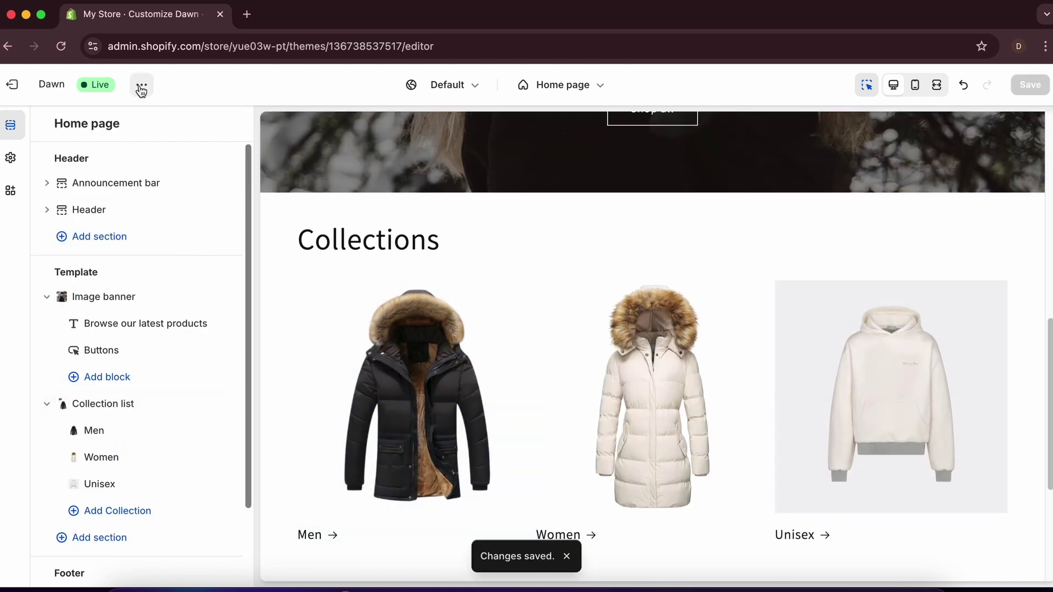
{"action": "left_click", "coordinate": [141, 86]}
{"action": "left_click", "coordinate": [38, 229]}
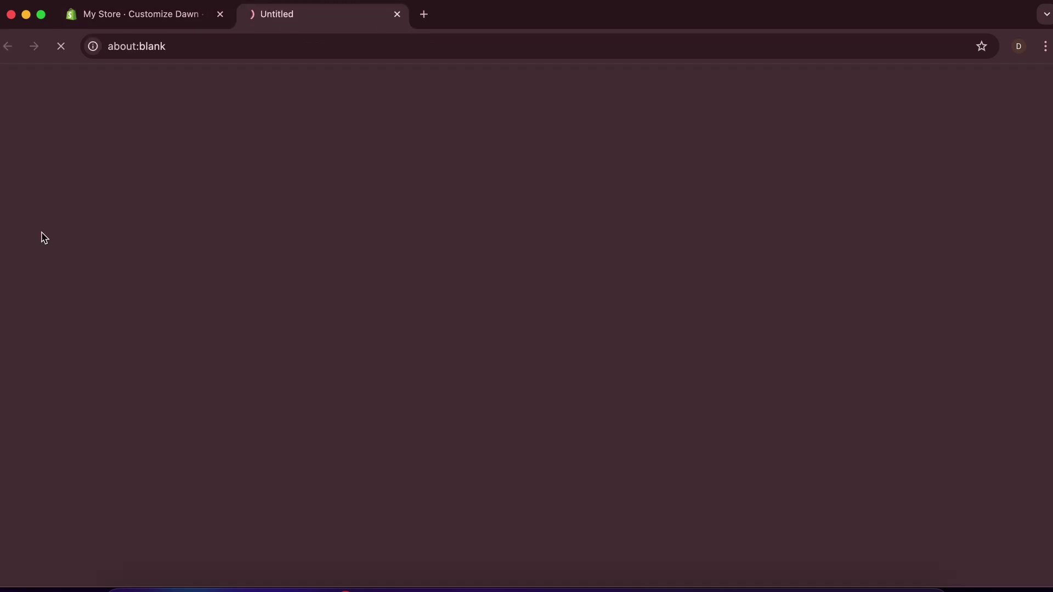
{"action": "scroll", "coordinate": [237, 292], "scroll_direction": "down", "scroll_amount": 3}
{"action": "scroll", "coordinate": [237, 293], "scroll_direction": "down", "scroll_amount": 10}
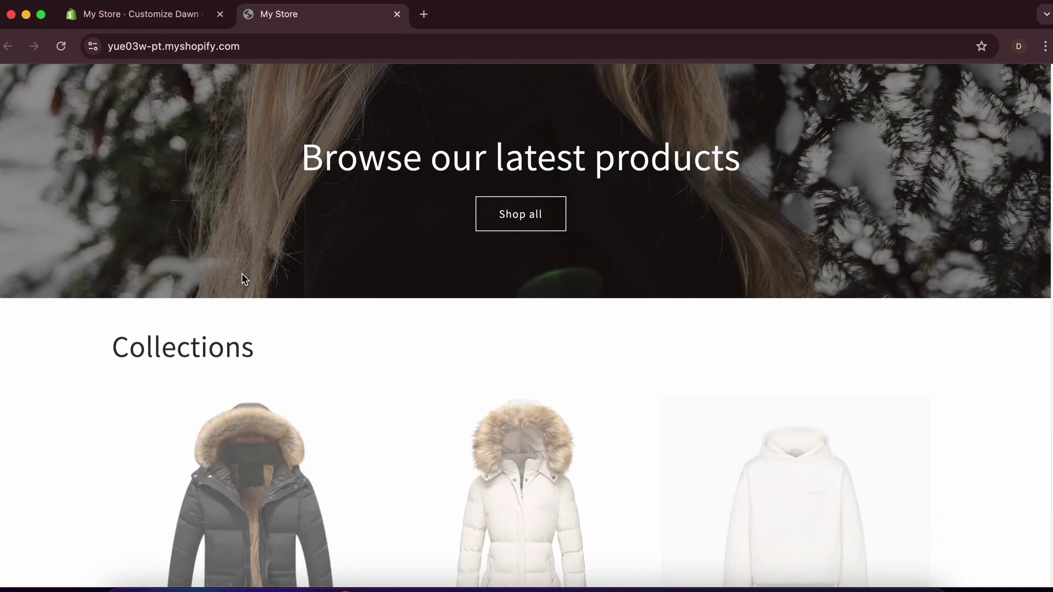
{"action": "scroll", "coordinate": [243, 280], "scroll_direction": "down", "scroll_amount": 2}
{"action": "scroll", "coordinate": [160, 324], "scroll_direction": "up", "scroll_amount": 1}
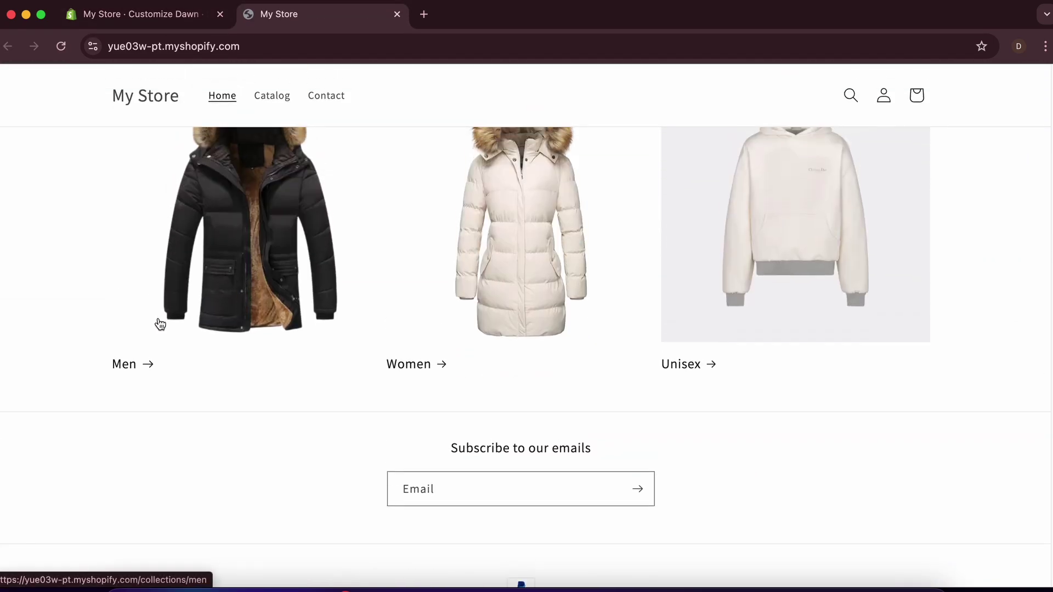
{"action": "left_click", "coordinate": [134, 365]}
{"action": "scroll", "coordinate": [138, 368], "scroll_direction": "down", "scroll_amount": 3}
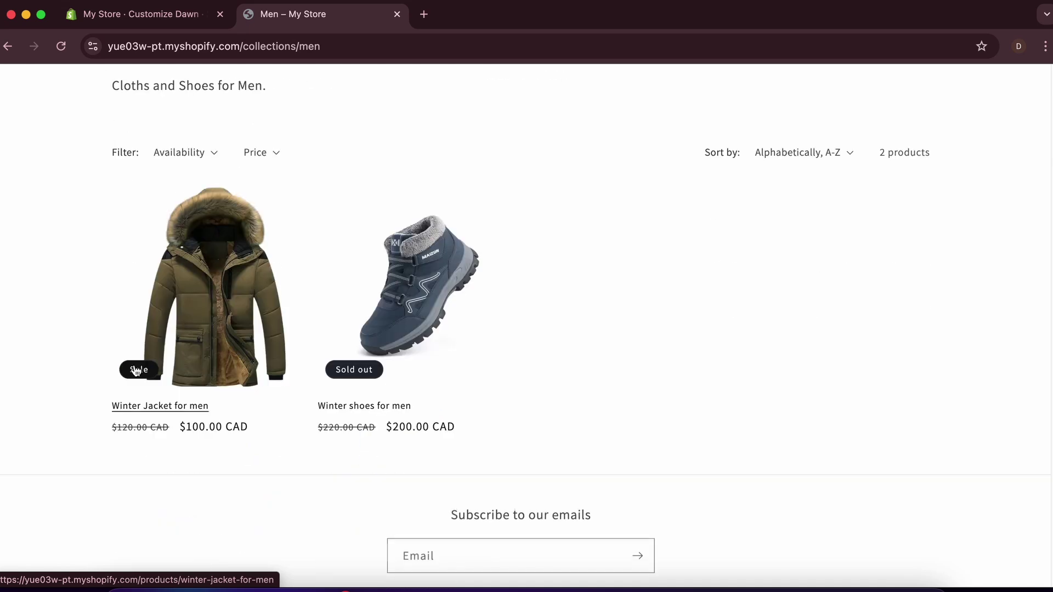
{"action": "scroll", "coordinate": [152, 349], "scroll_direction": "up", "scroll_amount": 3}
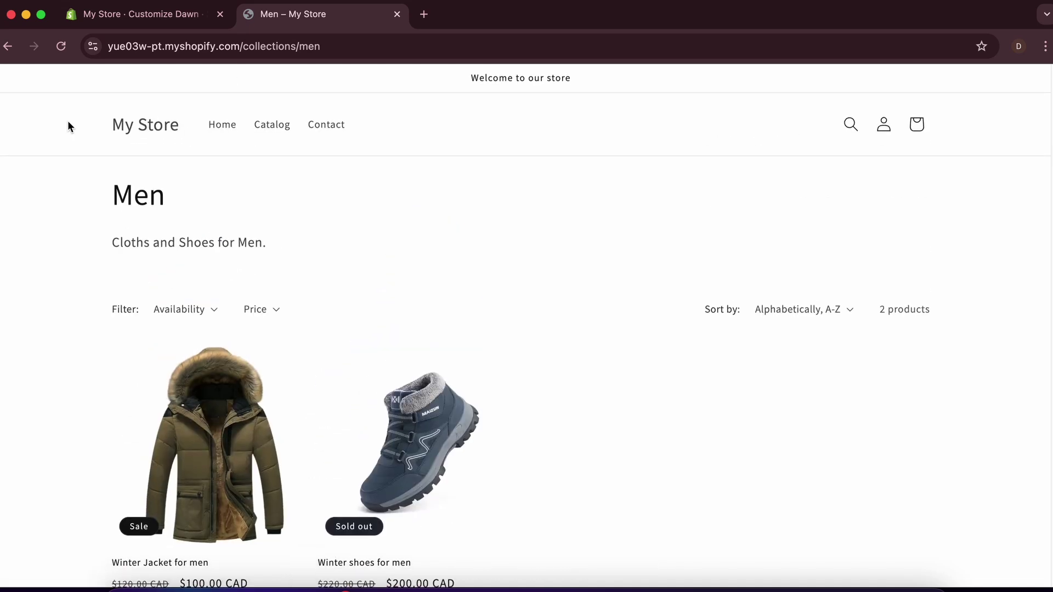
{"action": "left_click", "coordinate": [239, 126]}
{"action": "scroll", "coordinate": [322, 360], "scroll_direction": "down", "scroll_amount": 8}
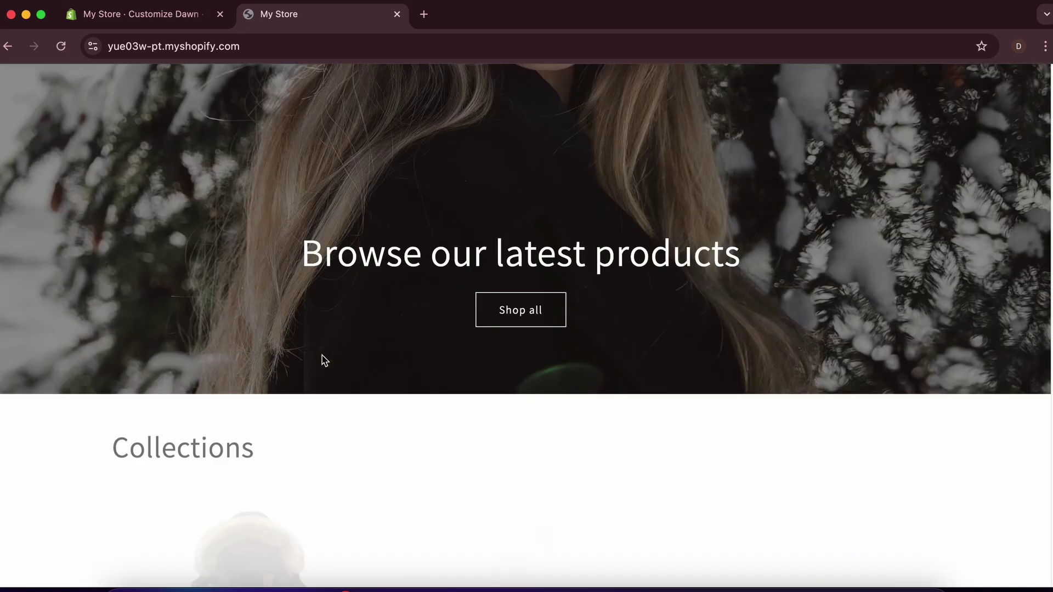
{"action": "scroll", "coordinate": [437, 407], "scroll_direction": "down", "scroll_amount": 2}
{"action": "left_click", "coordinate": [432, 448]}
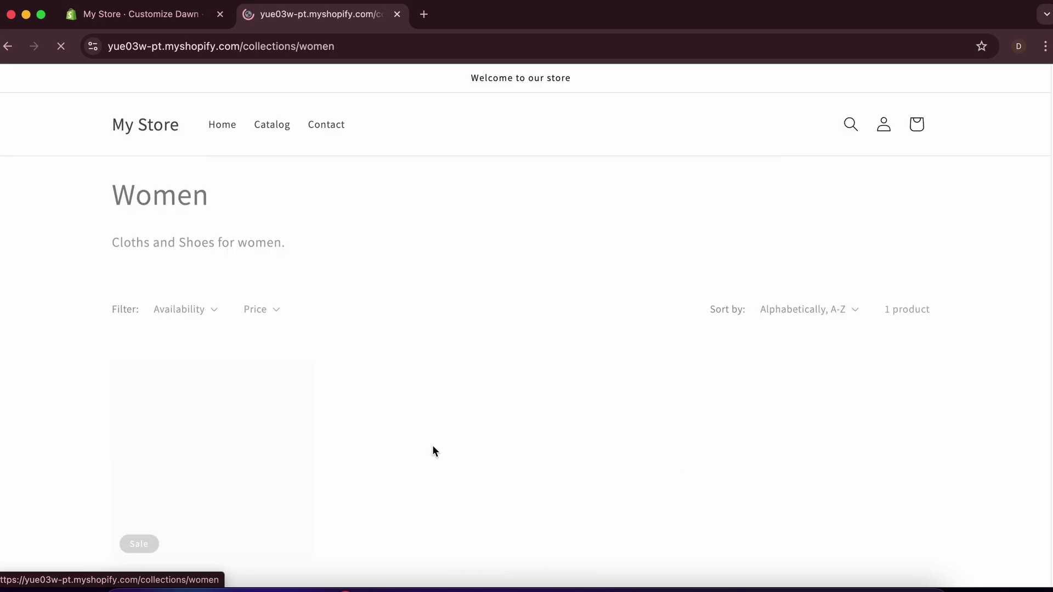
{"action": "scroll", "coordinate": [432, 450], "scroll_direction": "down", "scroll_amount": 2}
{"action": "scroll", "coordinate": [305, 413], "scroll_direction": "up", "scroll_amount": 3}
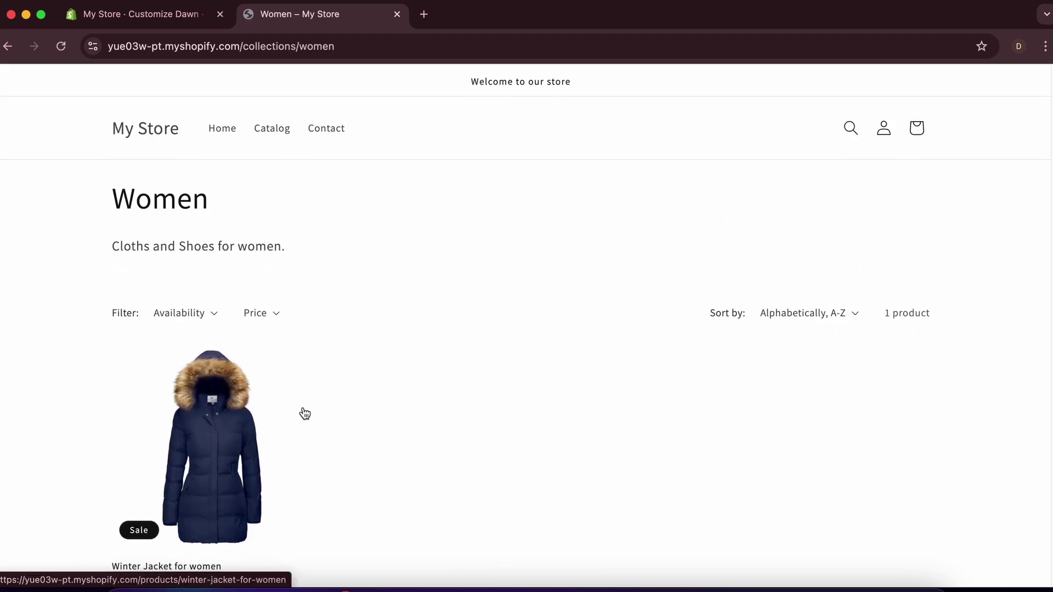
{"action": "scroll", "coordinate": [301, 414], "scroll_direction": "left", "scroll_amount": 5}
{"action": "left_click", "coordinate": [763, 386]}
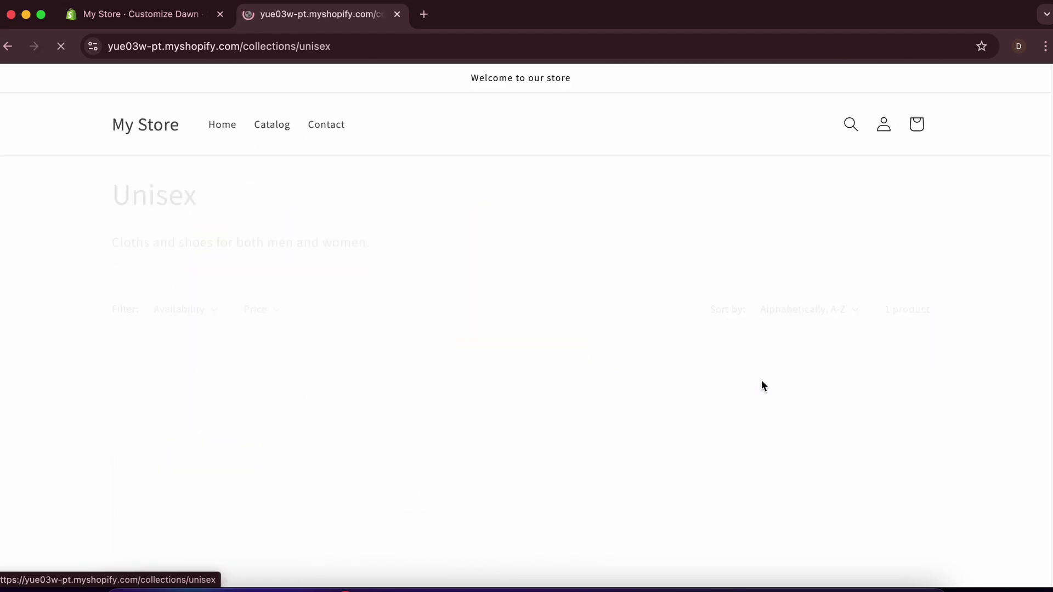
{"action": "scroll", "coordinate": [499, 406], "scroll_direction": "down", "scroll_amount": 3}
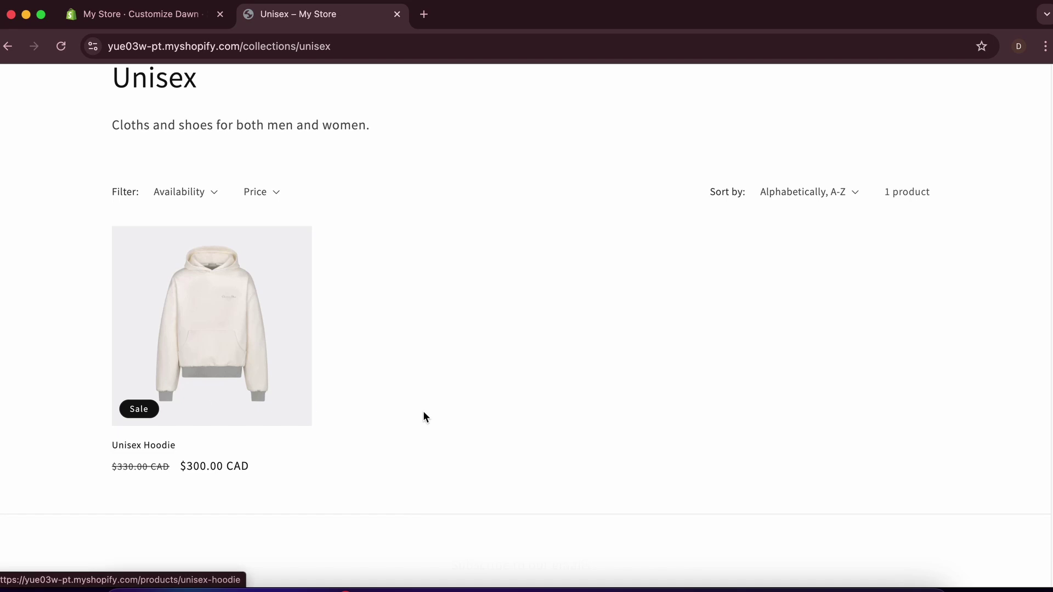
{"action": "scroll", "coordinate": [447, 411], "scroll_direction": "left", "scroll_amount": 5}
{"action": "scroll", "coordinate": [471, 411], "scroll_direction": "up", "scroll_amount": 5}
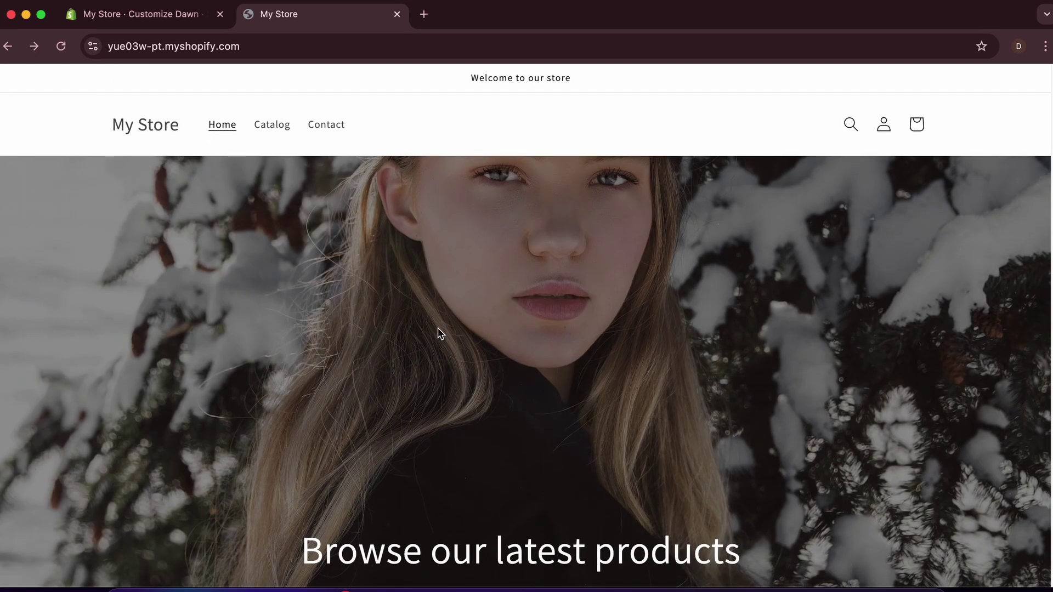
{"action": "scroll", "coordinate": [439, 332], "scroll_direction": "down", "scroll_amount": 5}
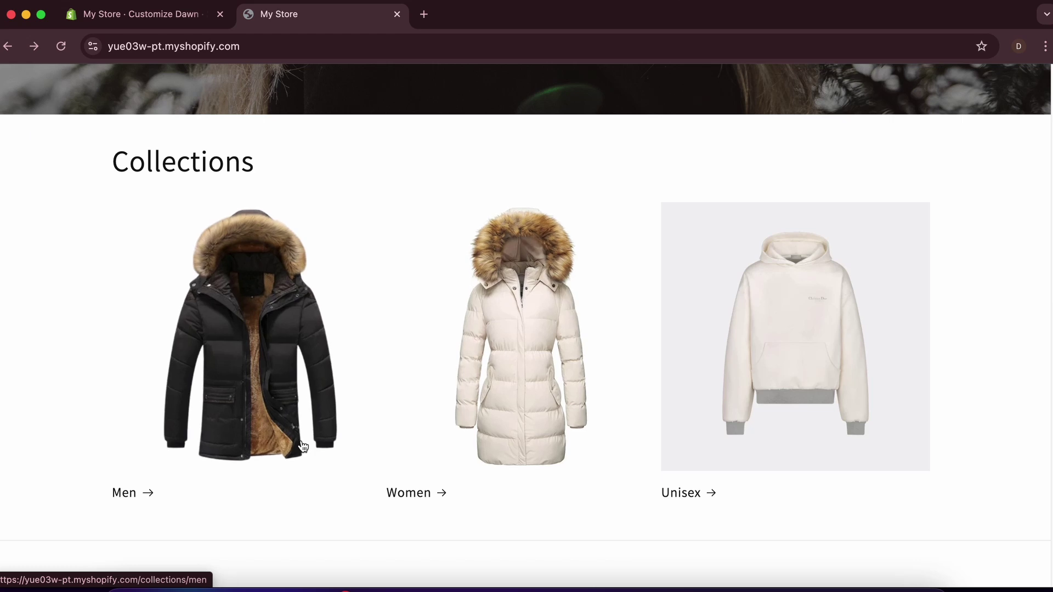
{"action": "scroll", "coordinate": [625, 415], "scroll_direction": "up", "scroll_amount": 10}
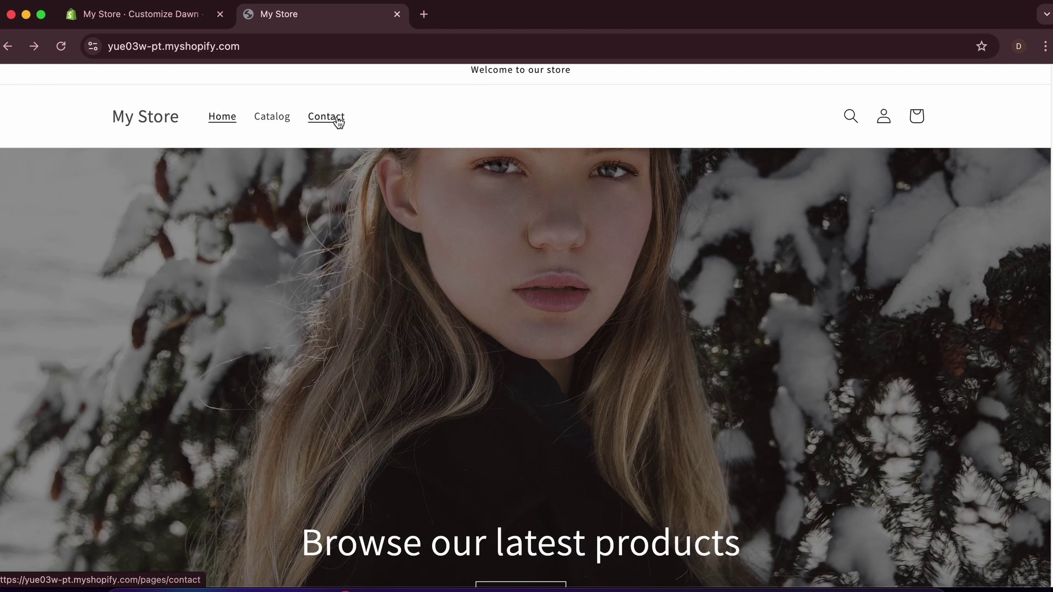
{"action": "left_click", "coordinate": [161, 20]}
- Open the Main menu under Navigation and delete its Catalog and Contact items
{"action": "left_click", "coordinate": [377, 289]}
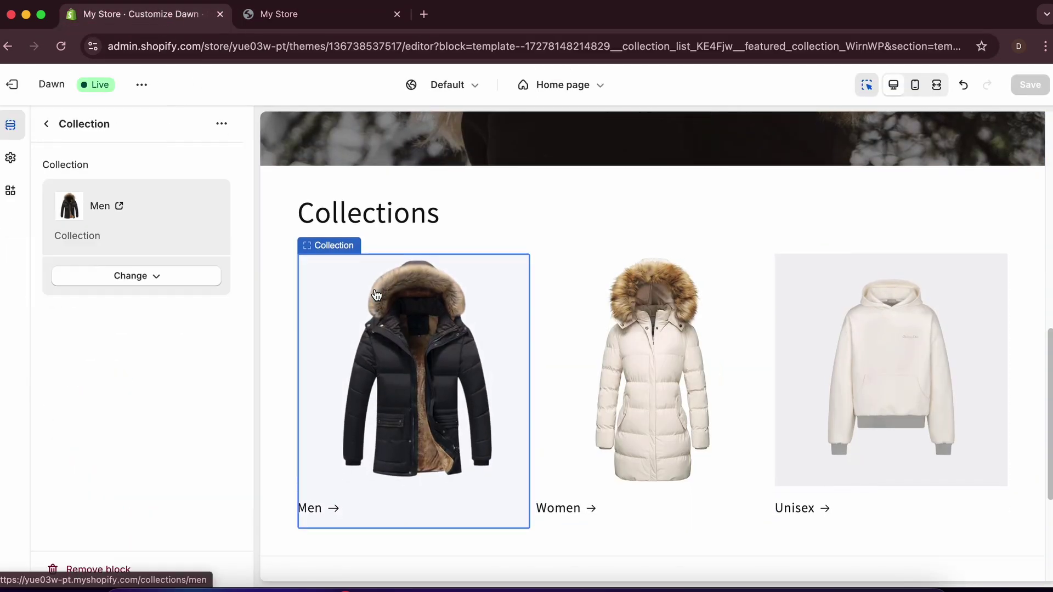
{"action": "left_click", "coordinate": [12, 85]}
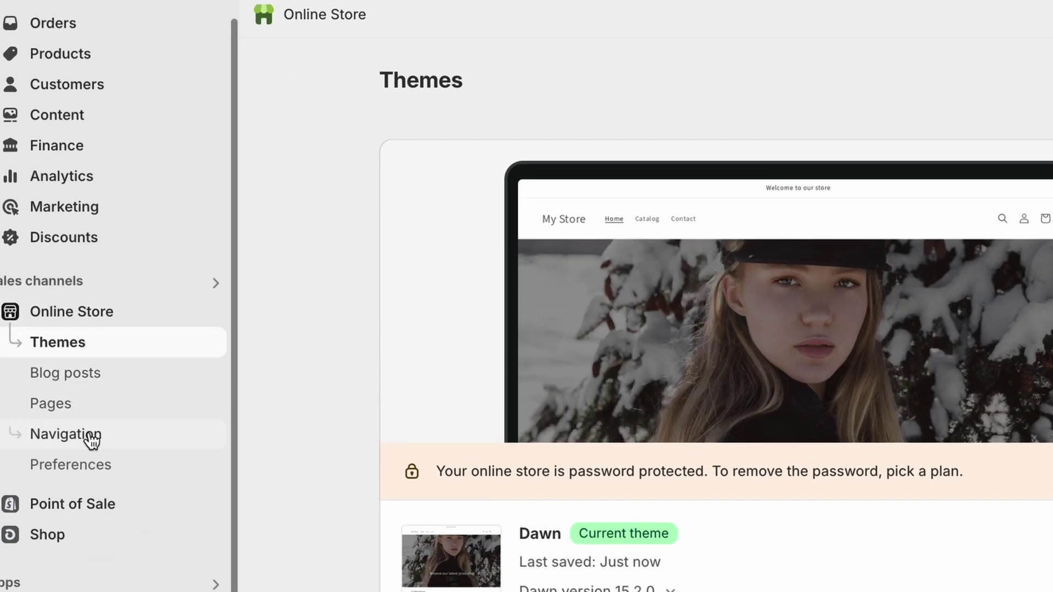
{"action": "left_click", "coordinate": [71, 436]}
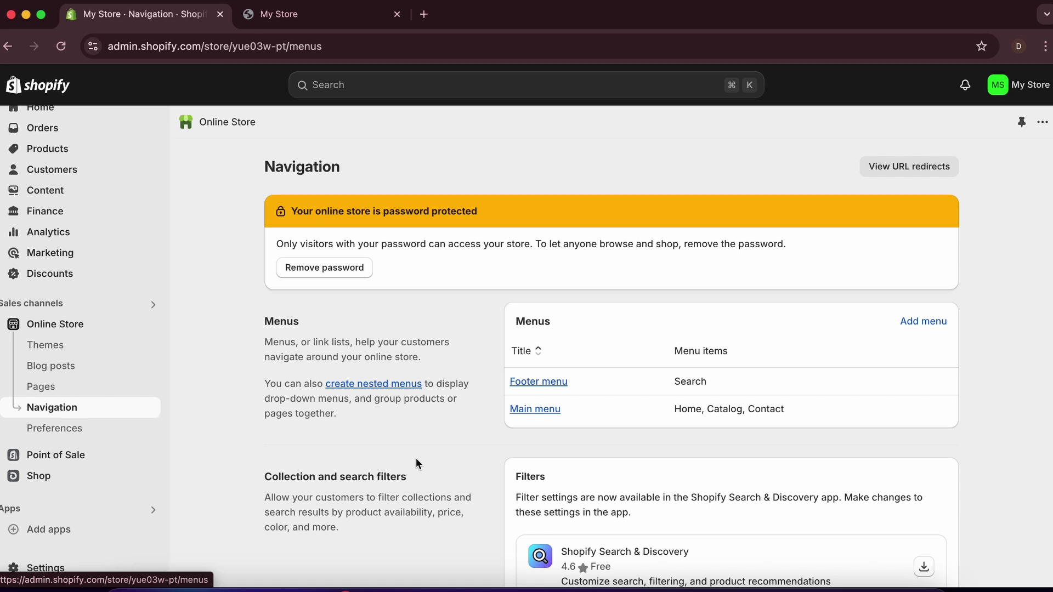
{"action": "left_click", "coordinate": [535, 359]}
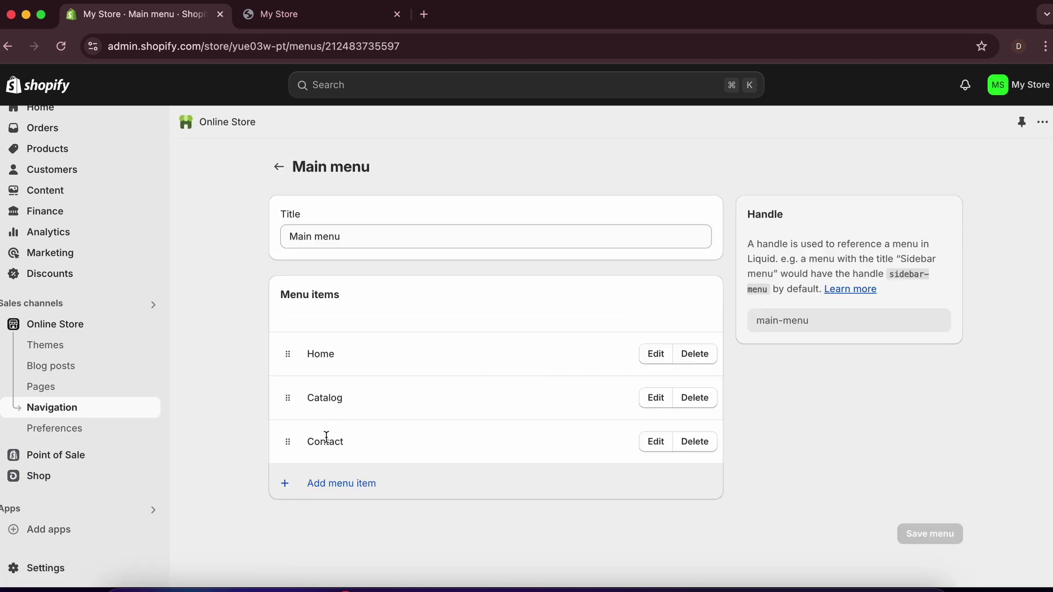
{"action": "left_click", "coordinate": [702, 403]}
{"action": "left_click", "coordinate": [717, 371]}
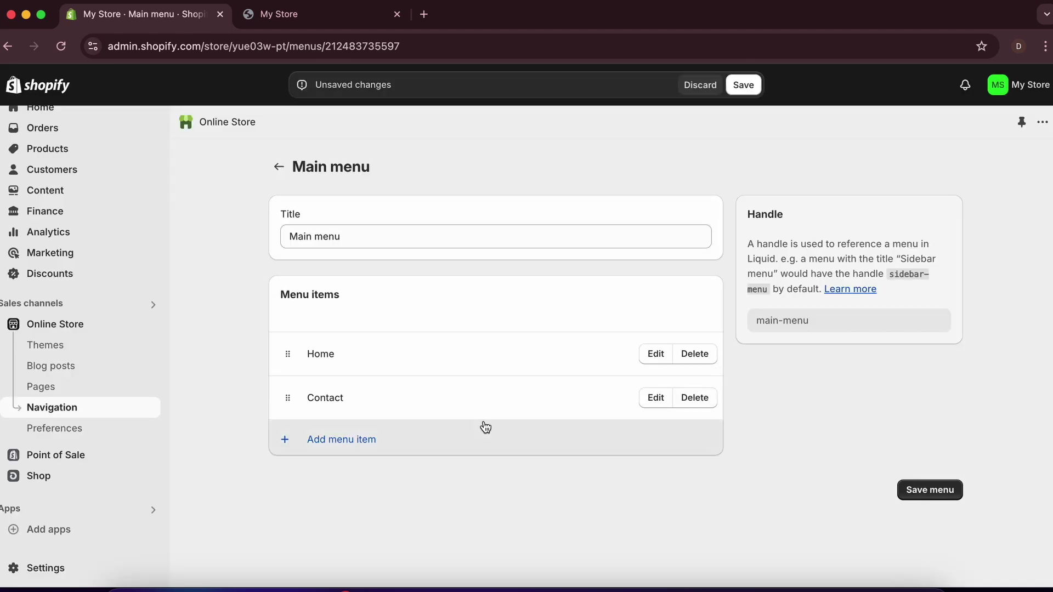
{"action": "left_click", "coordinate": [695, 405]}
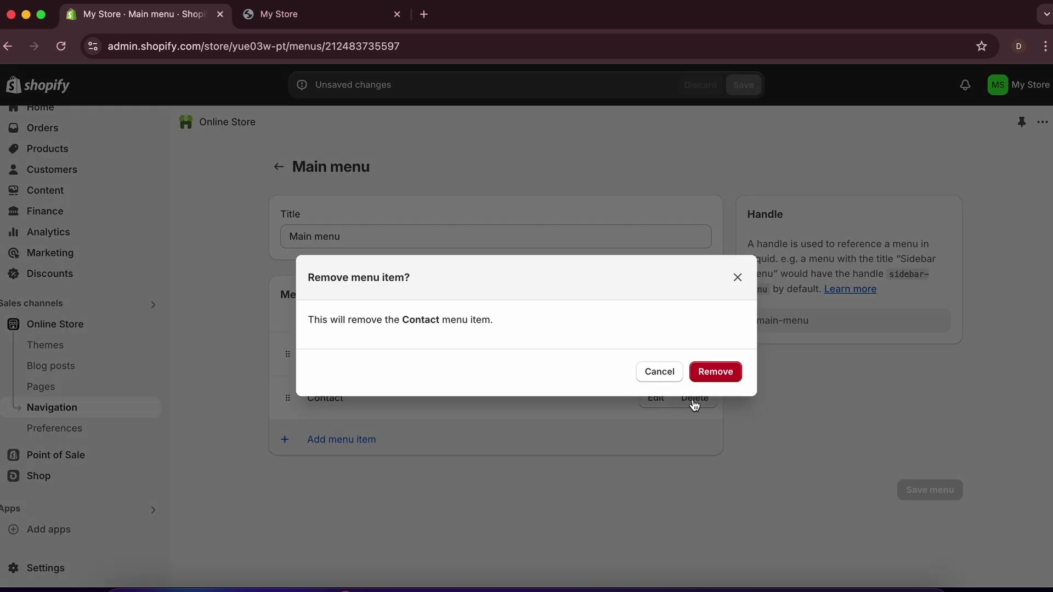
{"action": "left_click", "coordinate": [716, 372]}
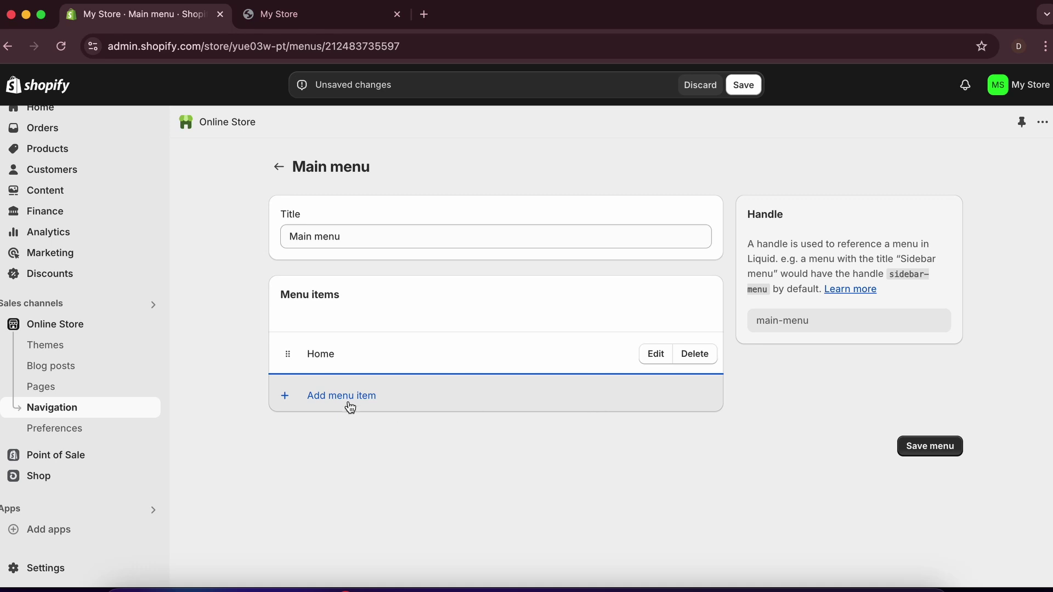
- Add a Men menu item linked to the Men collection
{"action": "left_click", "coordinate": [323, 402]}
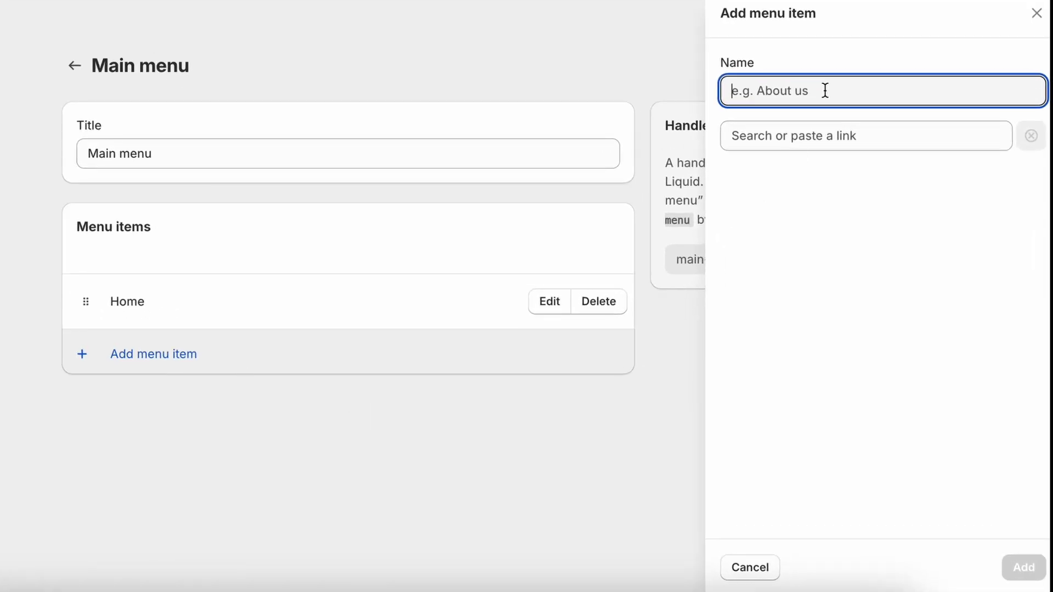
{"action": "type", "text": "Men"}
{"action": "left_click", "coordinate": [820, 136]}
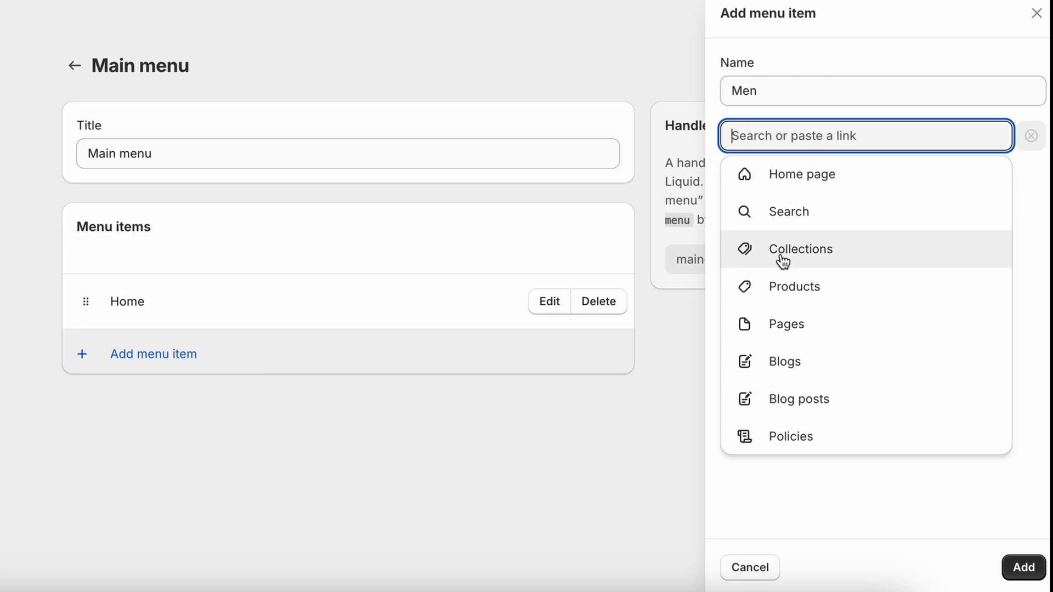
{"action": "left_click", "coordinate": [810, 255]}
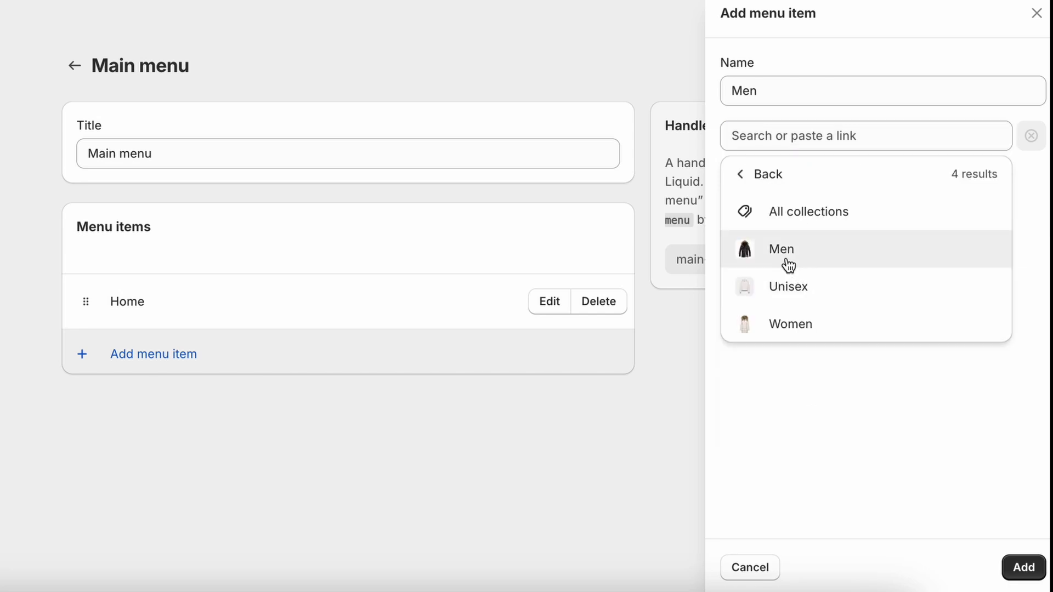
{"action": "left_click", "coordinate": [807, 253]}
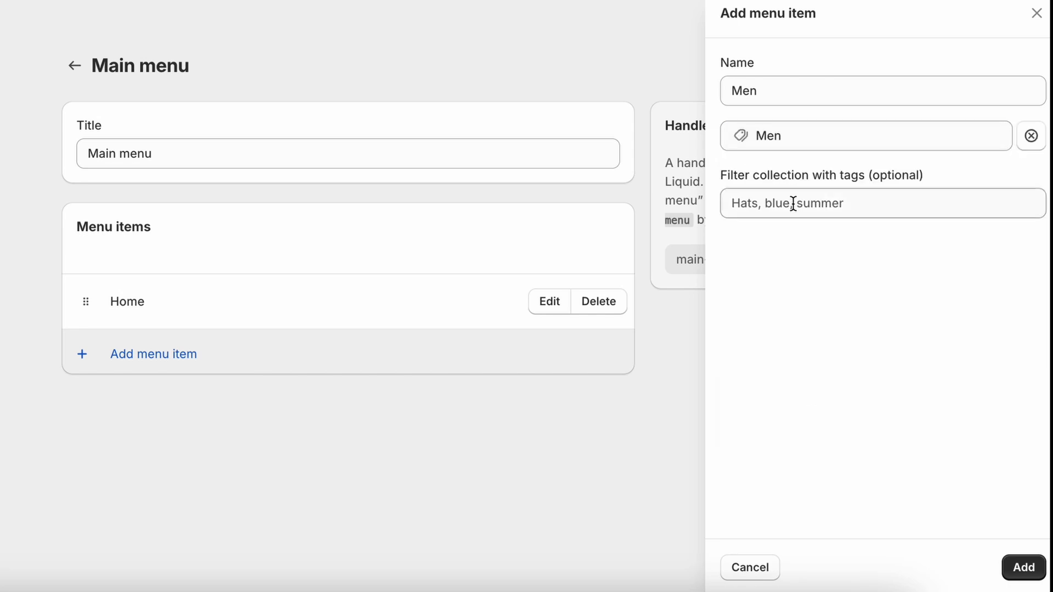
{"action": "left_click", "coordinate": [1015, 573]}
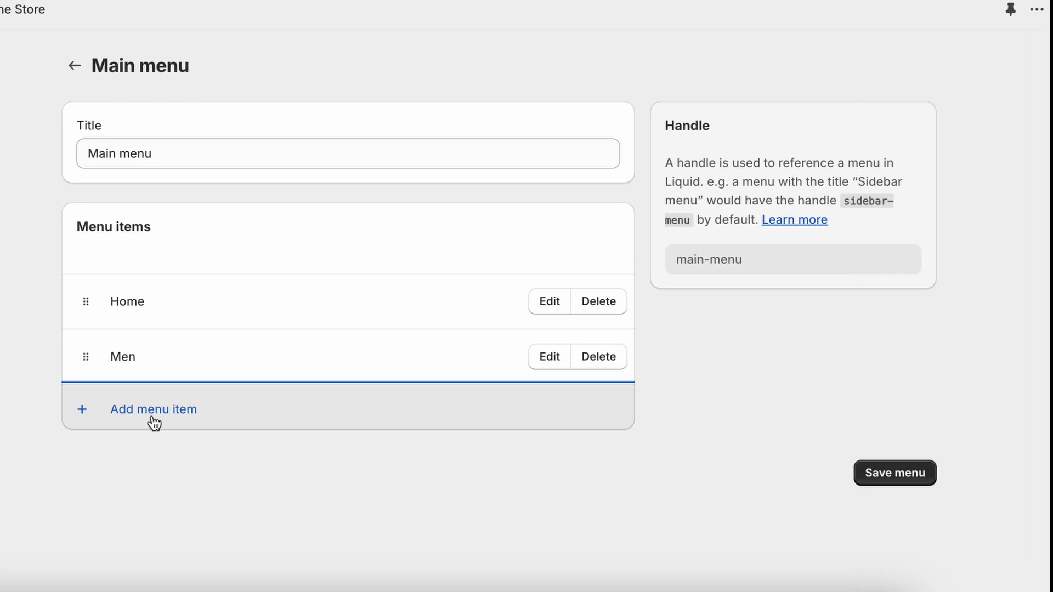
- Add a Women menu item linked to the Women collection
{"action": "left_click", "coordinate": [152, 412]}
{"action": "type", "text": "Women"}
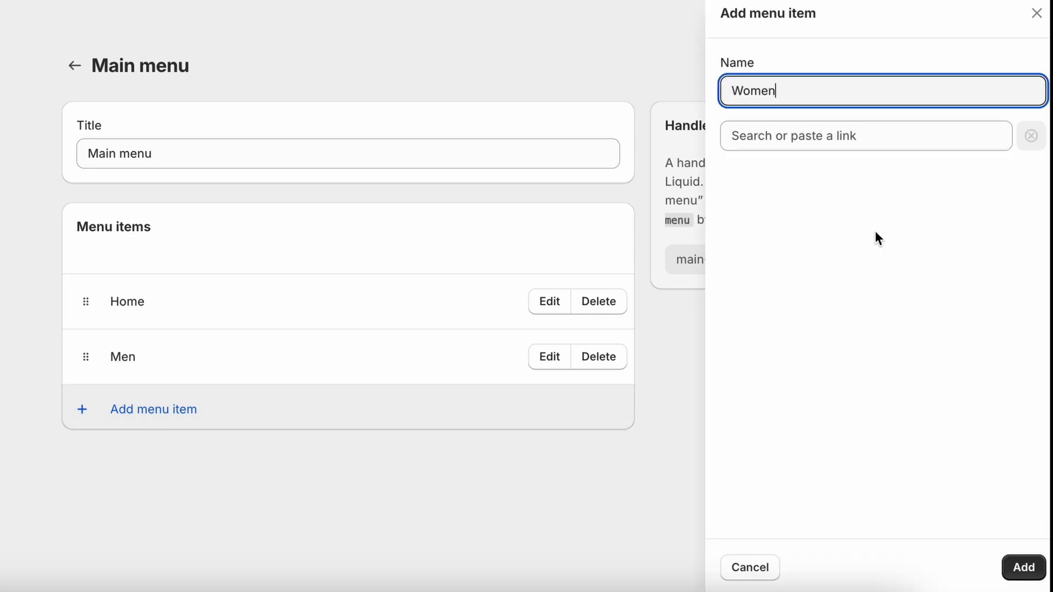
{"action": "left_click", "coordinate": [857, 138]}
{"action": "left_click", "coordinate": [790, 249]}
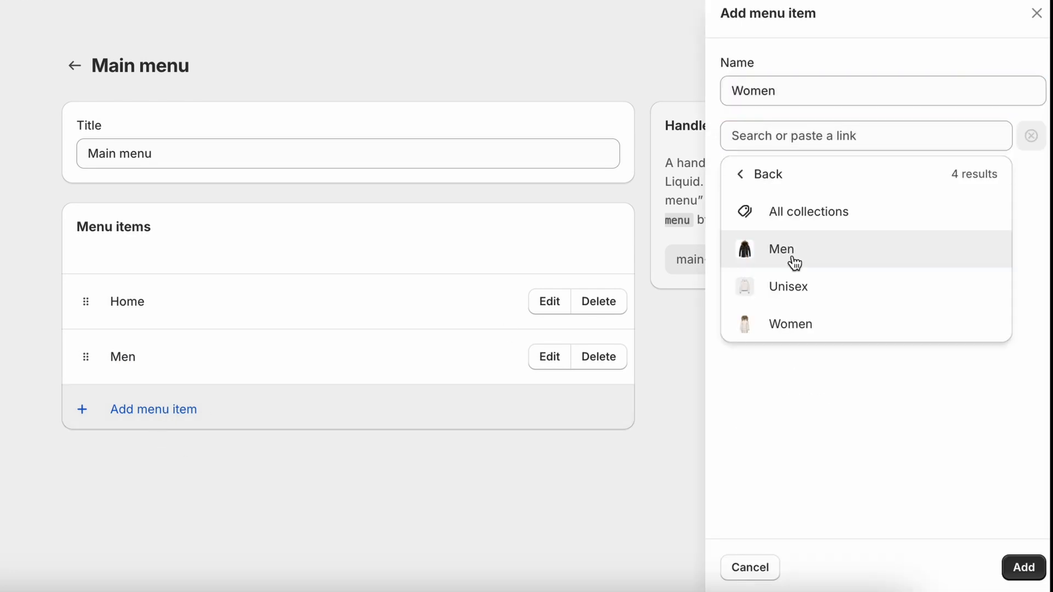
{"action": "left_click", "coordinate": [788, 322]}
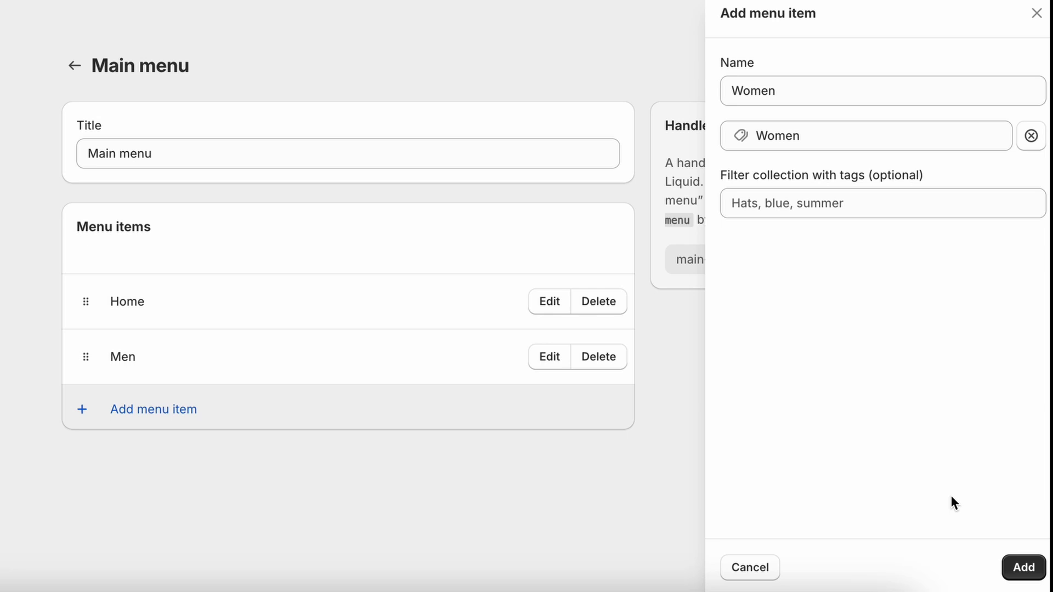
{"action": "left_click", "coordinate": [1027, 573]}
- Add a Unisex menu item linked to the Unisex collection and save the Main menu
{"action": "type", "text": "H"}
{"action": "key", "text": "BackSpace"}
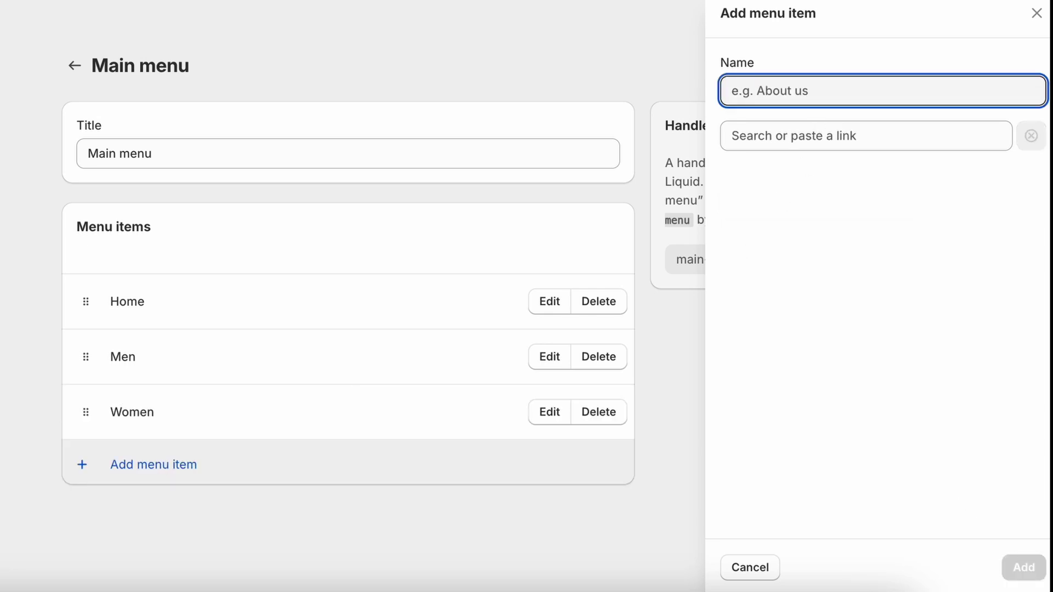
{"action": "type", "text": "Unisex"}
{"action": "key", "text": "Tab"}
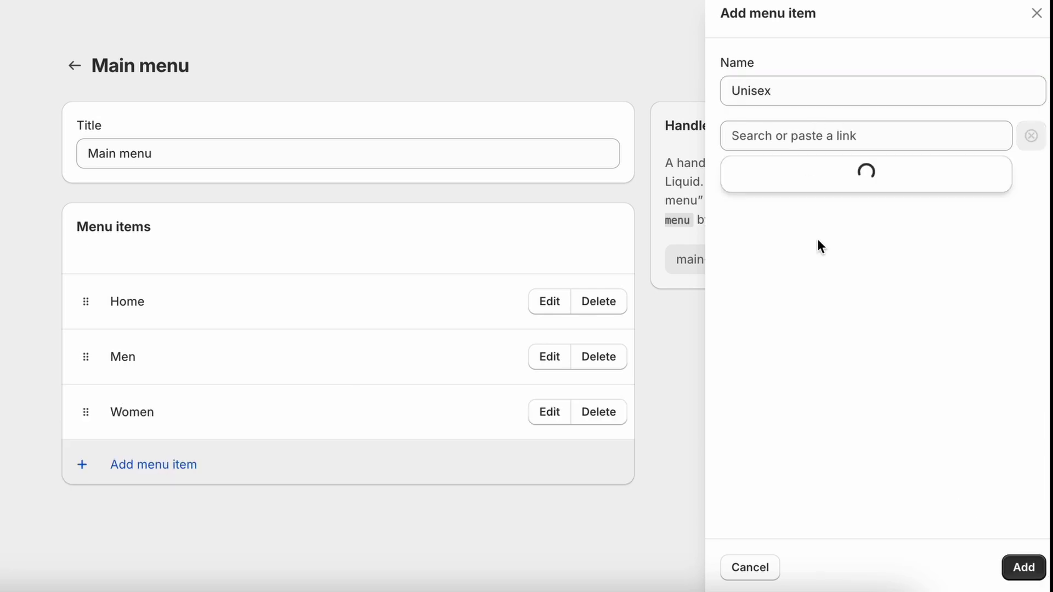
{"action": "left_click", "coordinate": [801, 287]}
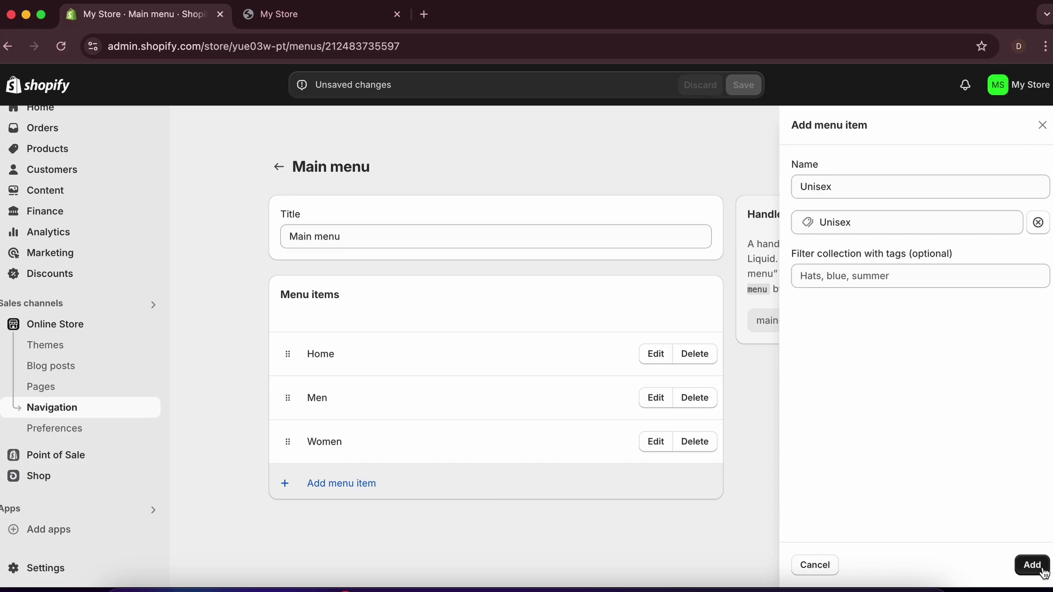
{"action": "left_click", "coordinate": [1023, 568]}
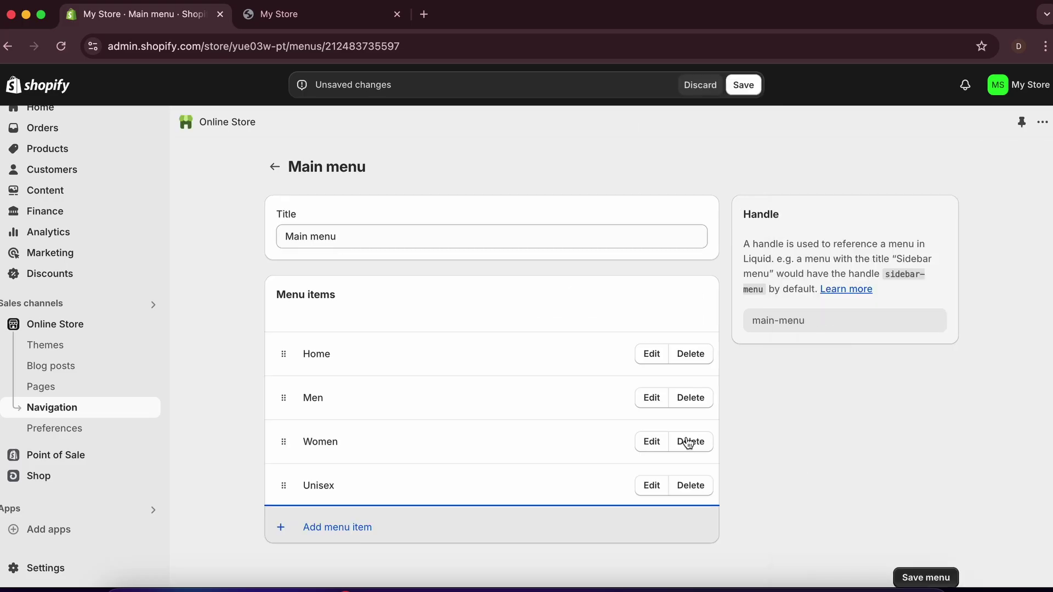
{"action": "left_click", "coordinate": [742, 86]}
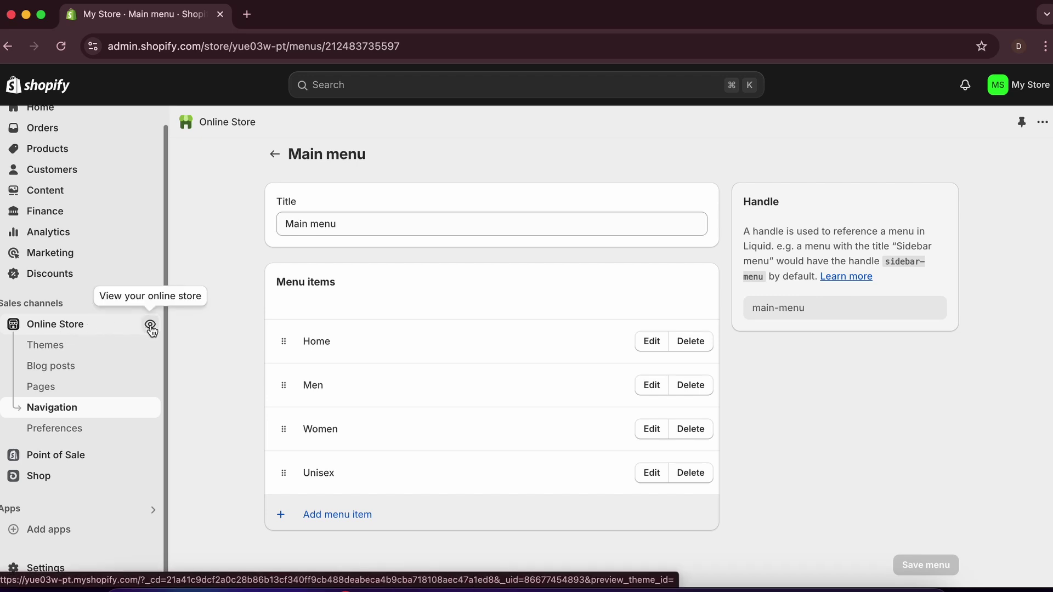
{"action": "left_click", "coordinate": [150, 328]}
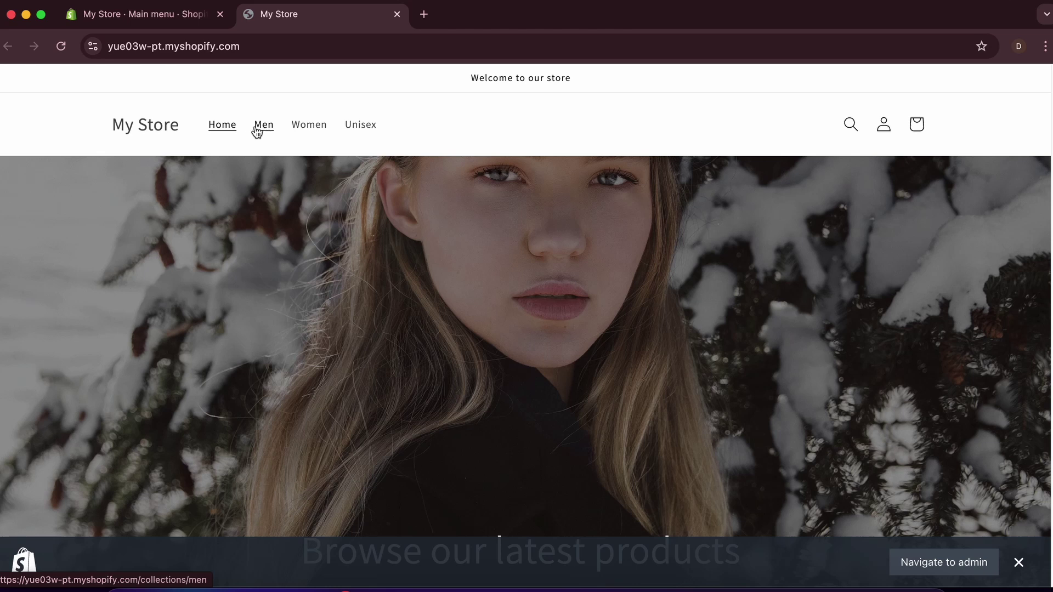
{"action": "scroll", "coordinate": [284, 242], "scroll_direction": "down", "scroll_amount": 2}
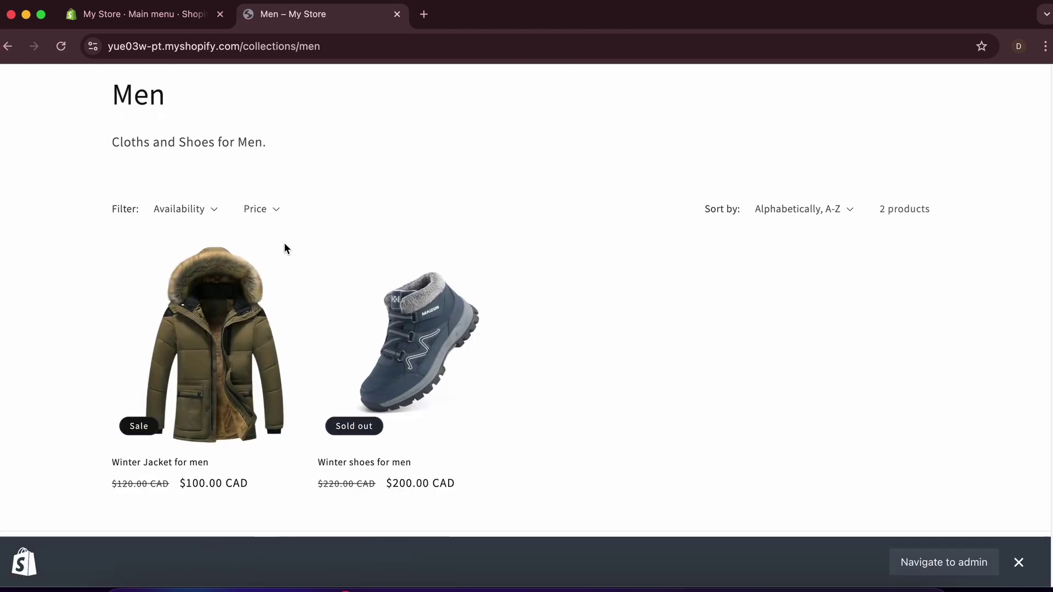
{"action": "scroll", "coordinate": [300, 137], "scroll_direction": "up", "scroll_amount": 2}
{"action": "left_click", "coordinate": [307, 128]}
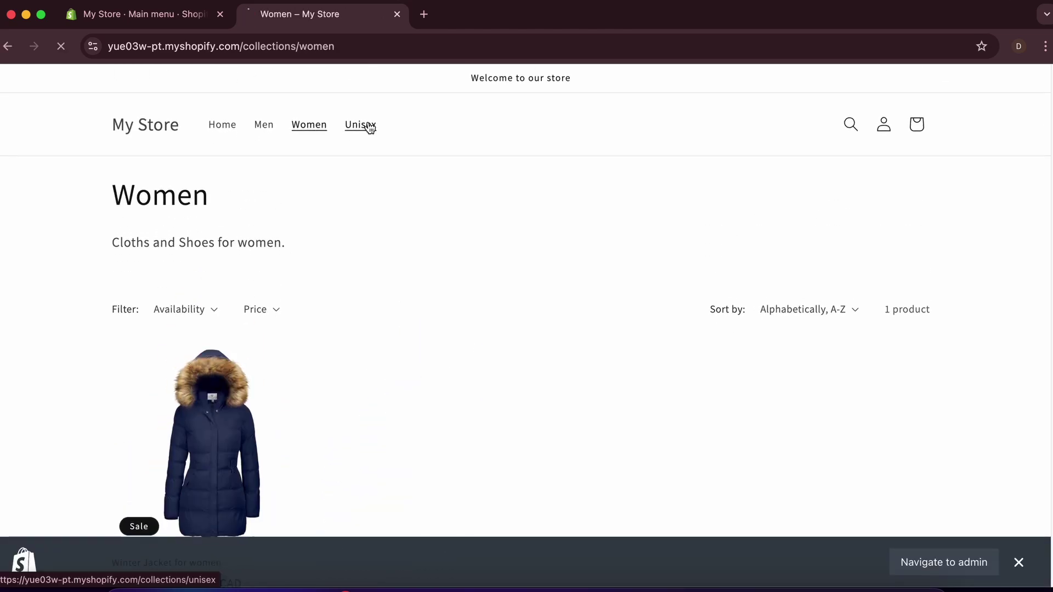
{"action": "left_click", "coordinate": [360, 125]}
{"action": "scroll", "coordinate": [322, 354], "scroll_direction": "down", "scroll_amount": 2}
{"action": "scroll", "coordinate": [321, 354], "scroll_direction": "up", "scroll_amount": 2}
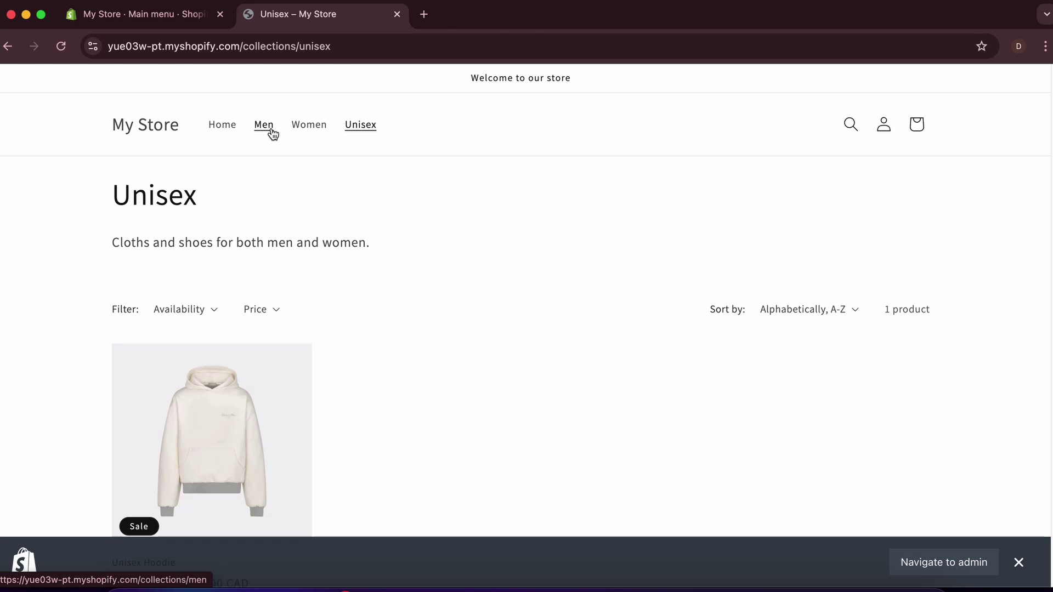
{"action": "left_click", "coordinate": [312, 130]}
{"action": "left_click", "coordinate": [360, 130]}
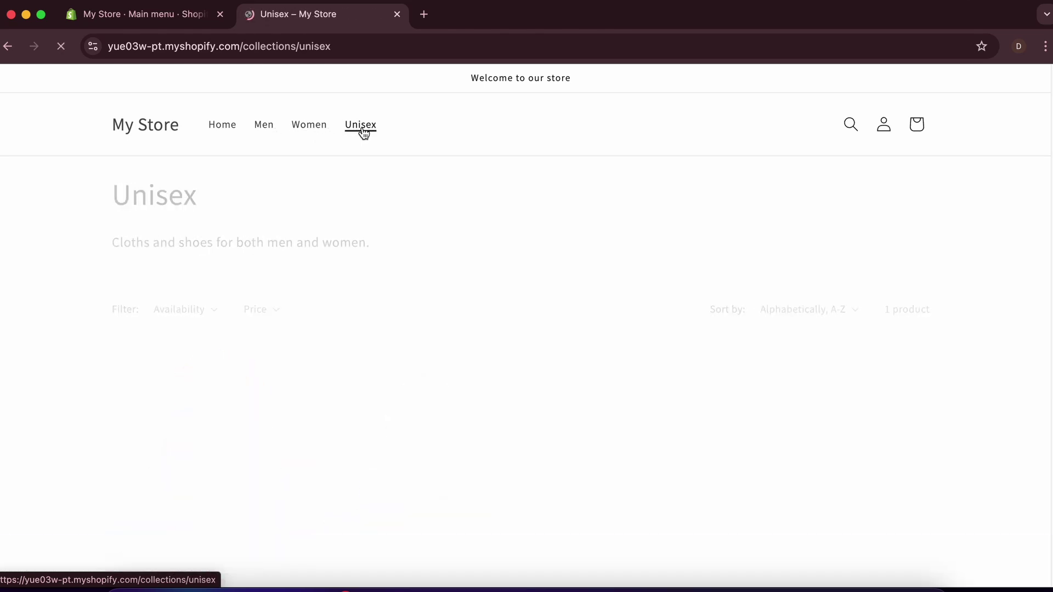
{"action": "scroll", "coordinate": [188, 410], "scroll_direction": "down", "scroll_amount": 5}
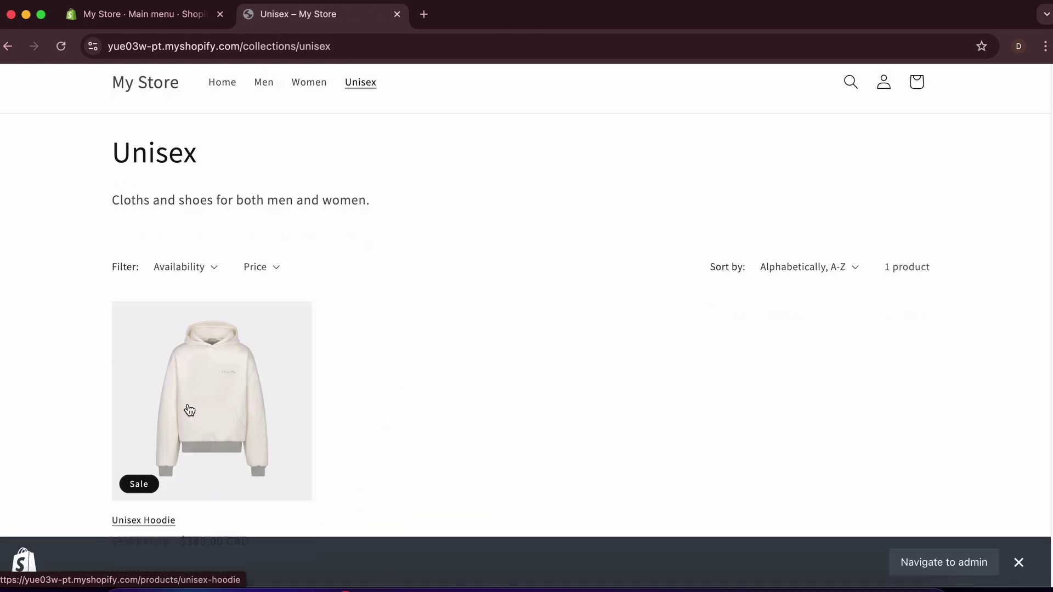
{"action": "scroll", "coordinate": [188, 410], "scroll_direction": "up", "scroll_amount": 5}
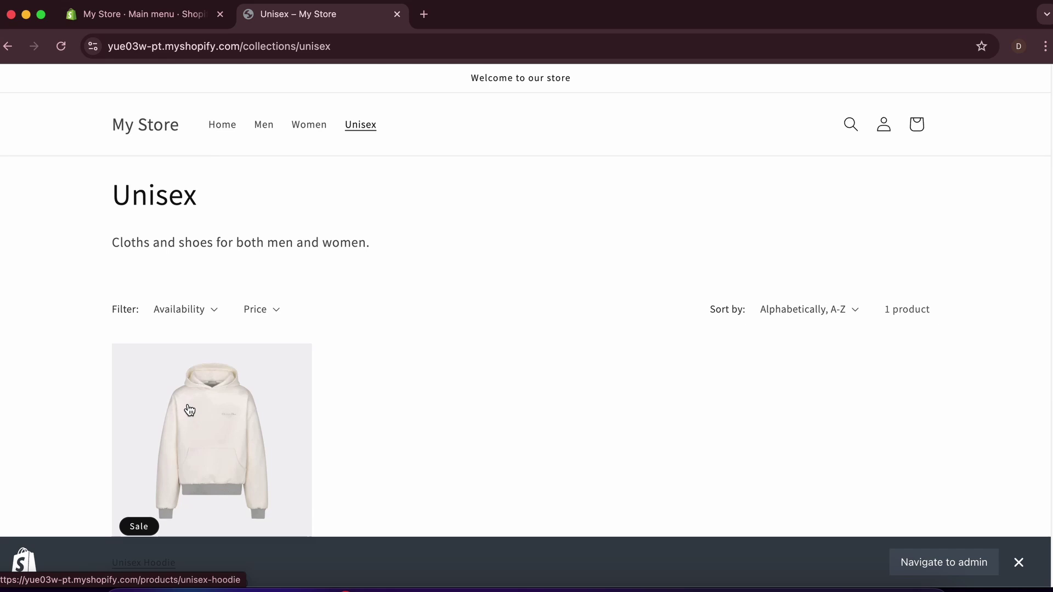
{"action": "left_click", "coordinate": [165, 17]}
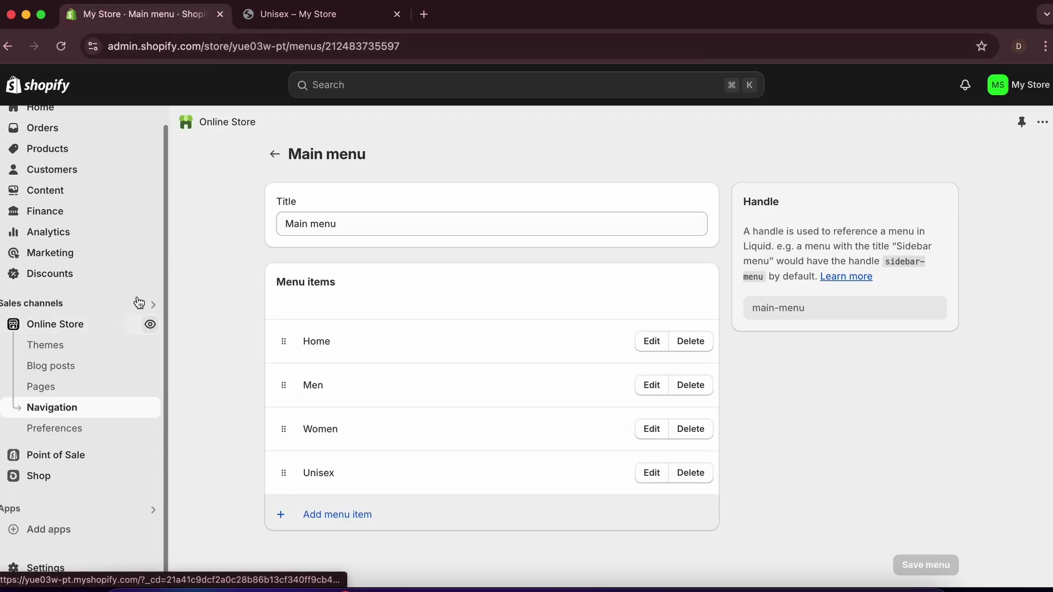
- Add a Privacy Policy item to the Footer menu and save it
{"action": "left_click", "coordinate": [277, 168]}
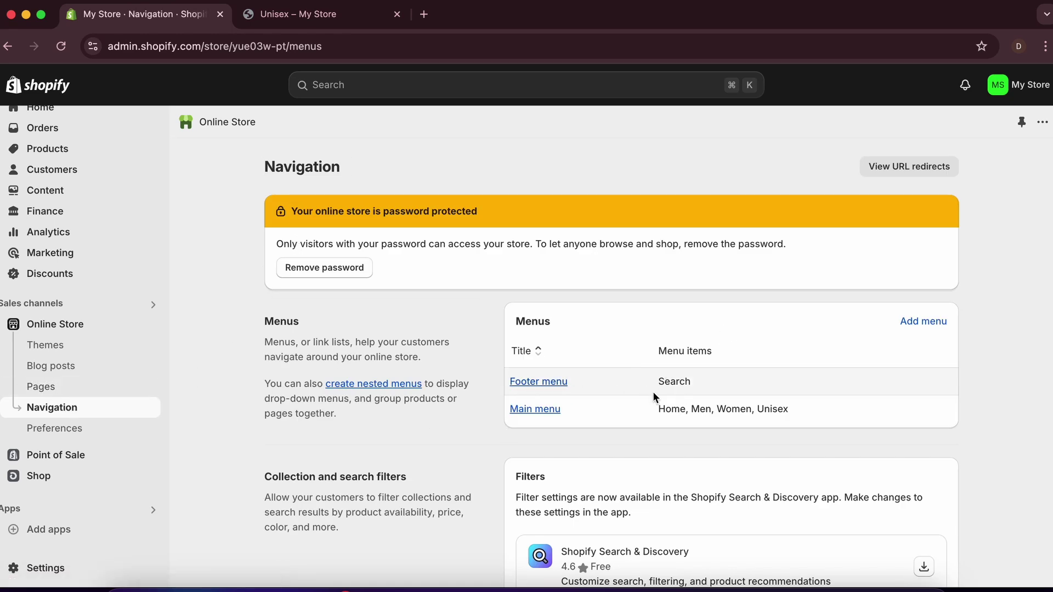
{"action": "left_click", "coordinate": [548, 383]}
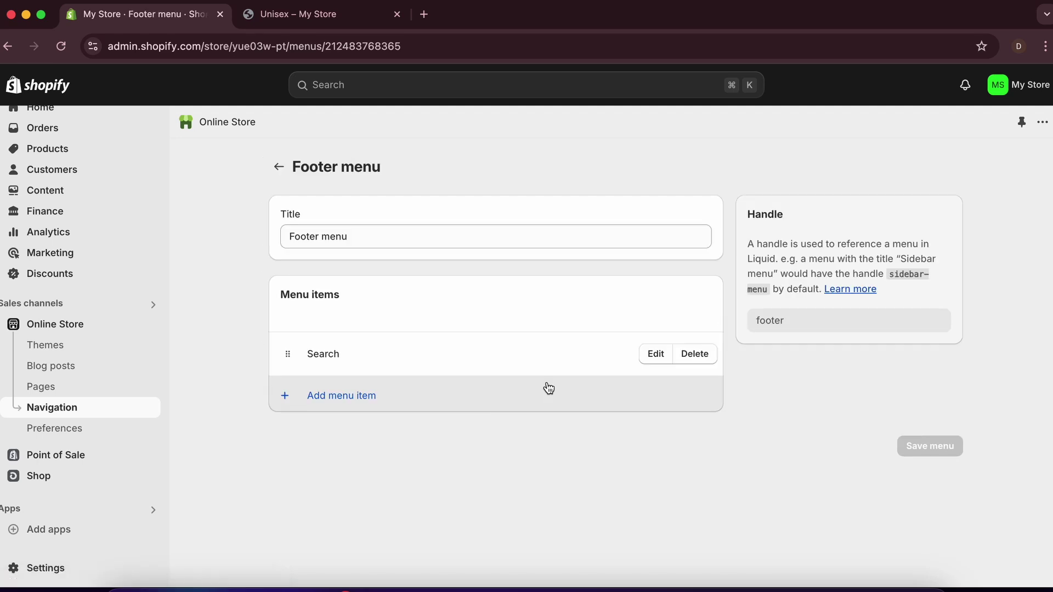
{"action": "left_click", "coordinate": [352, 403]}
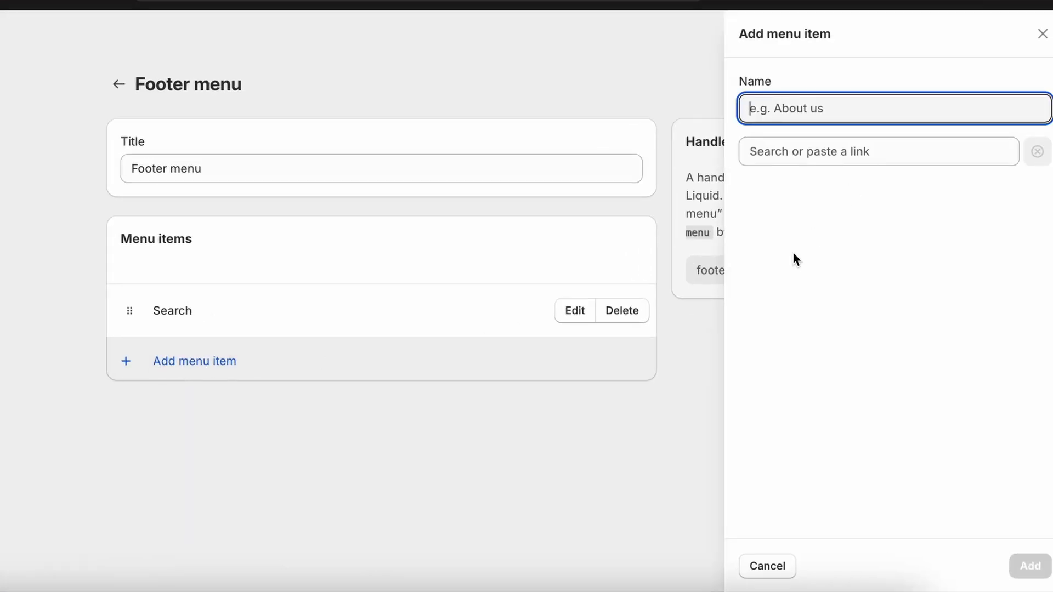
{"action": "left_click", "coordinate": [827, 151]}
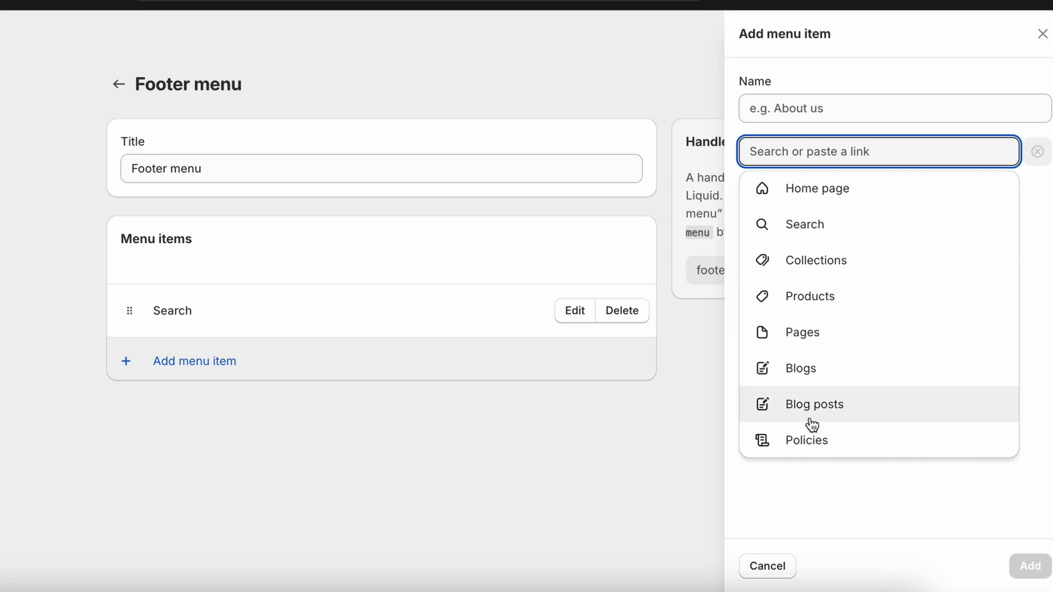
{"action": "left_click", "coordinate": [801, 442]}
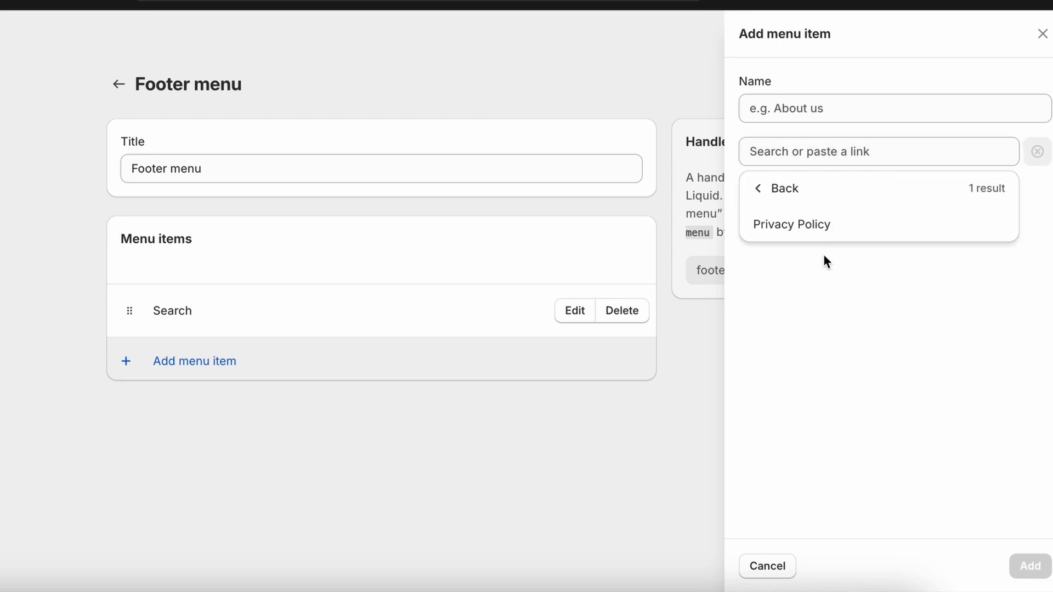
{"action": "left_click", "coordinate": [803, 232]}
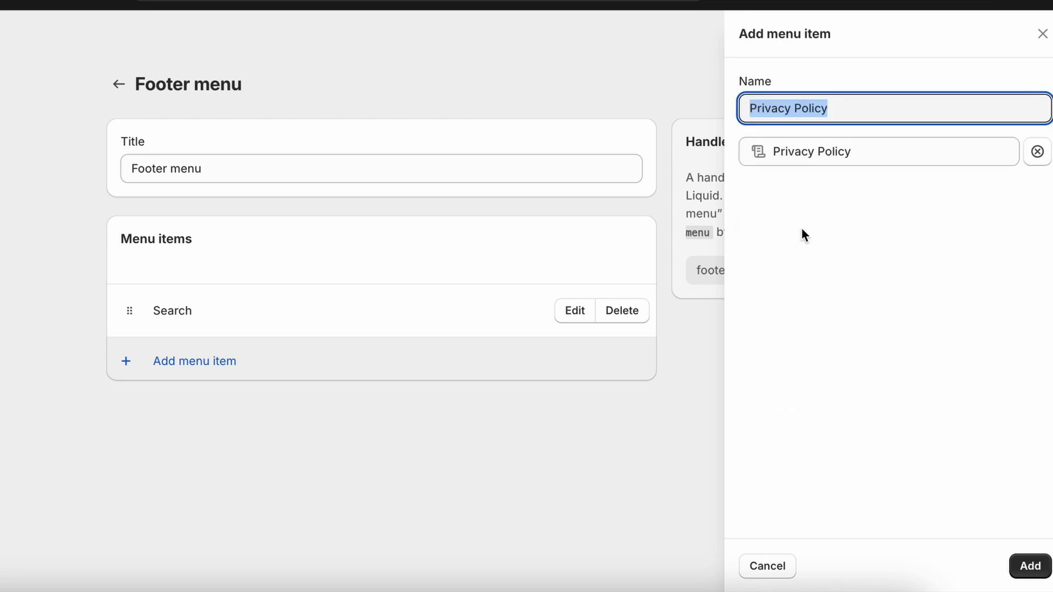
{"action": "left_click", "coordinate": [1031, 568]}
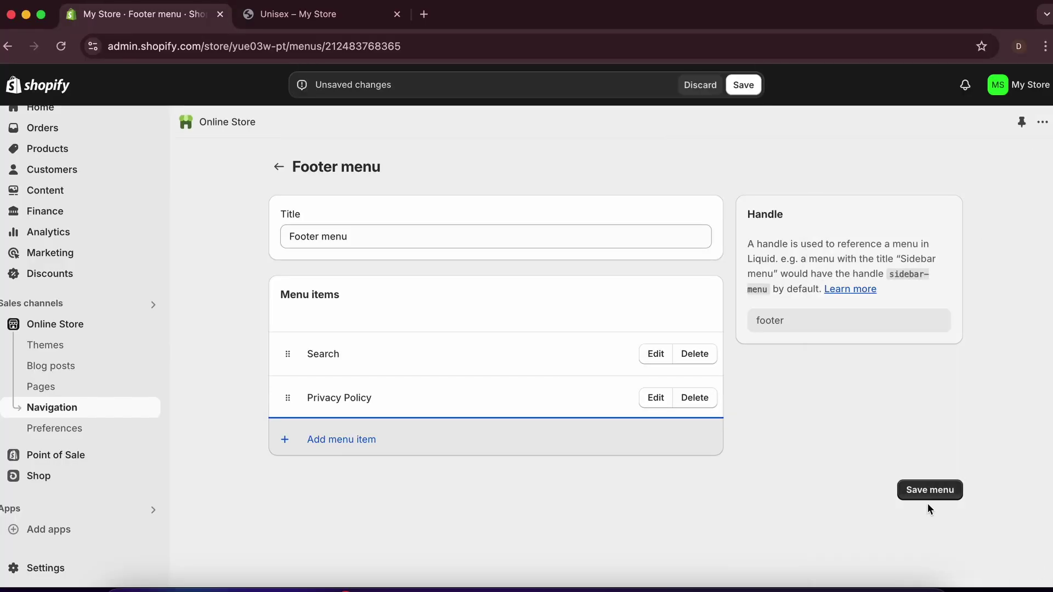
{"action": "left_click", "coordinate": [929, 491]}
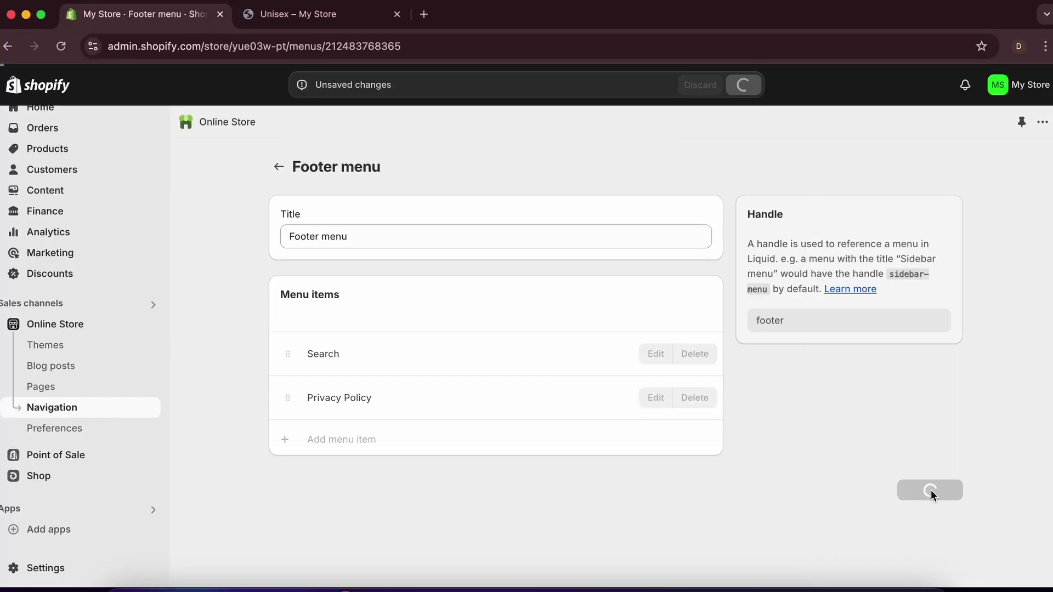
- Check the Privacy policy link in the storefront footer, then return to the admin
{"action": "left_click", "coordinate": [316, 16]}
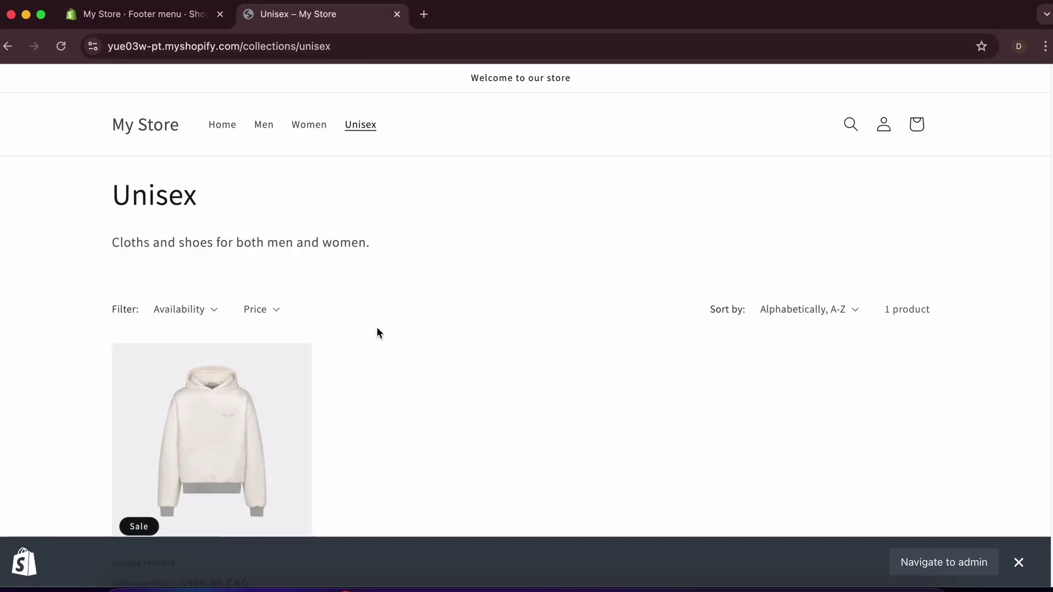
{"action": "scroll", "coordinate": [377, 329], "scroll_direction": "down", "scroll_amount": 5}
{"action": "left_click", "coordinate": [291, 552]}
{"action": "scroll", "coordinate": [383, 469], "scroll_direction": "down", "scroll_amount": 20}
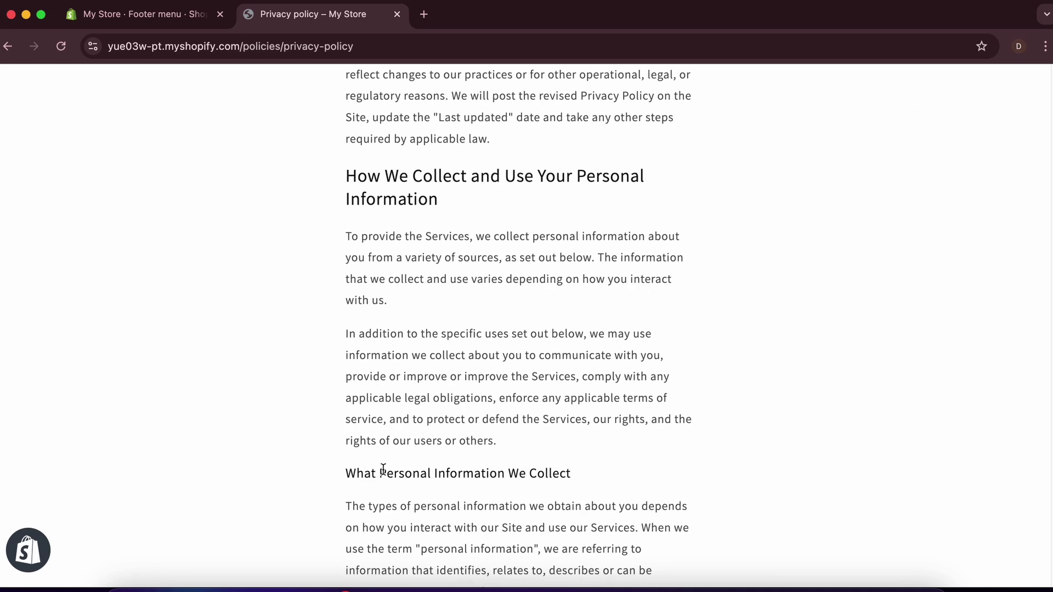
{"action": "scroll", "coordinate": [383, 469], "scroll_direction": "up", "scroll_amount": 20}
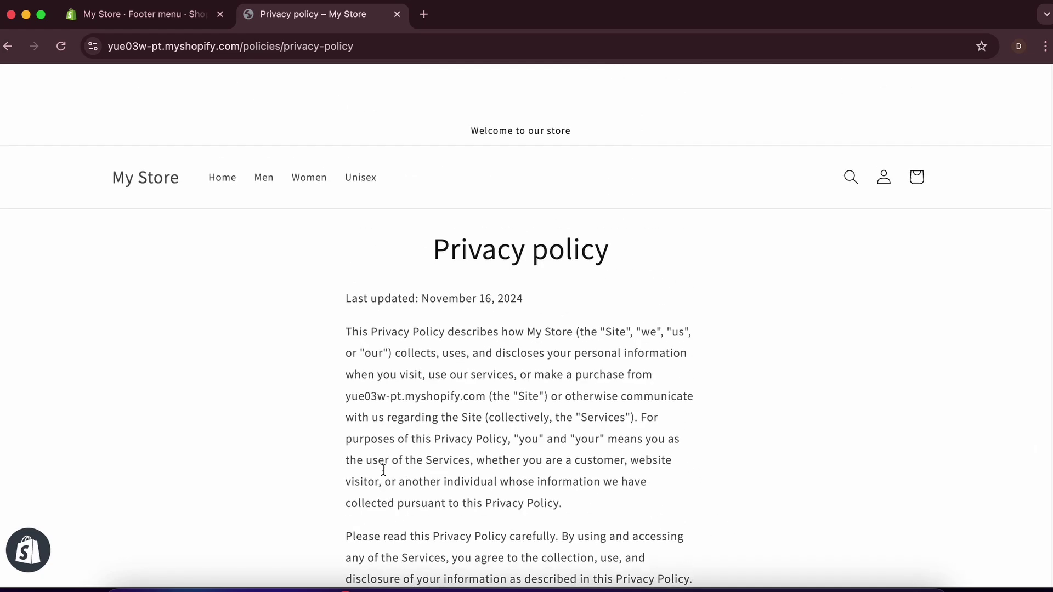
{"action": "scroll", "coordinate": [383, 469], "scroll_direction": "left", "scroll_amount": 5}
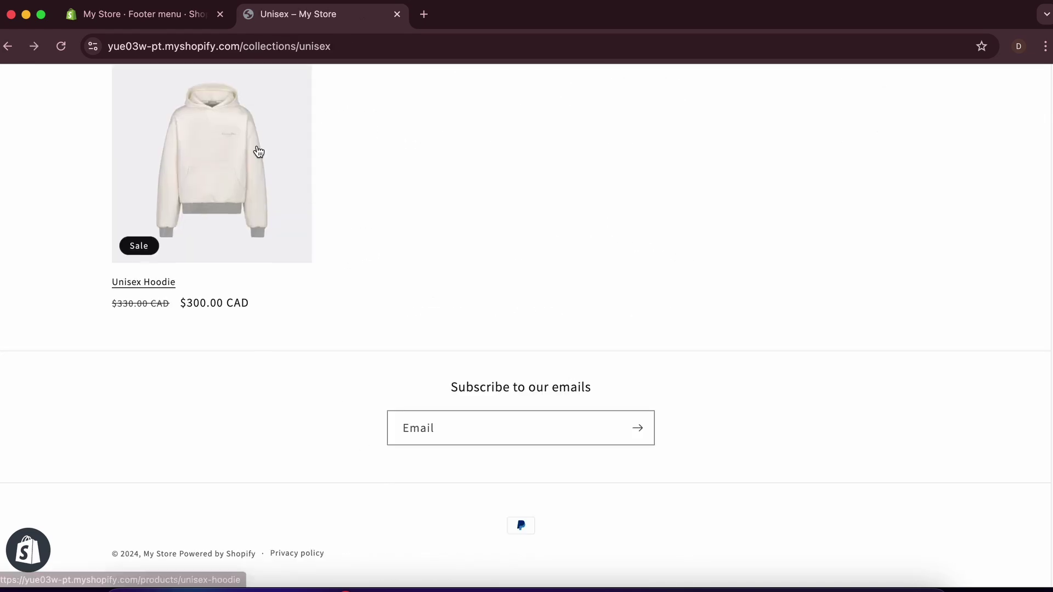
{"action": "left_click", "coordinate": [173, 17]}
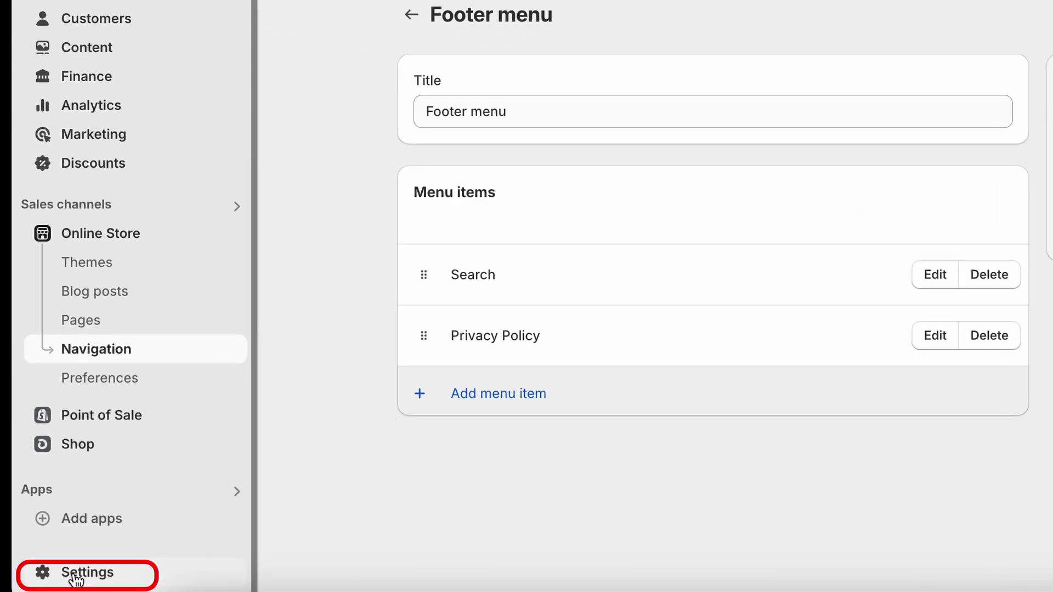
- In the store's Policies settings, publish the Return and refund policy from its template
{"action": "left_click", "coordinate": [77, 576]}
{"action": "scroll", "coordinate": [199, 421], "scroll_direction": "down", "scroll_amount": 3}
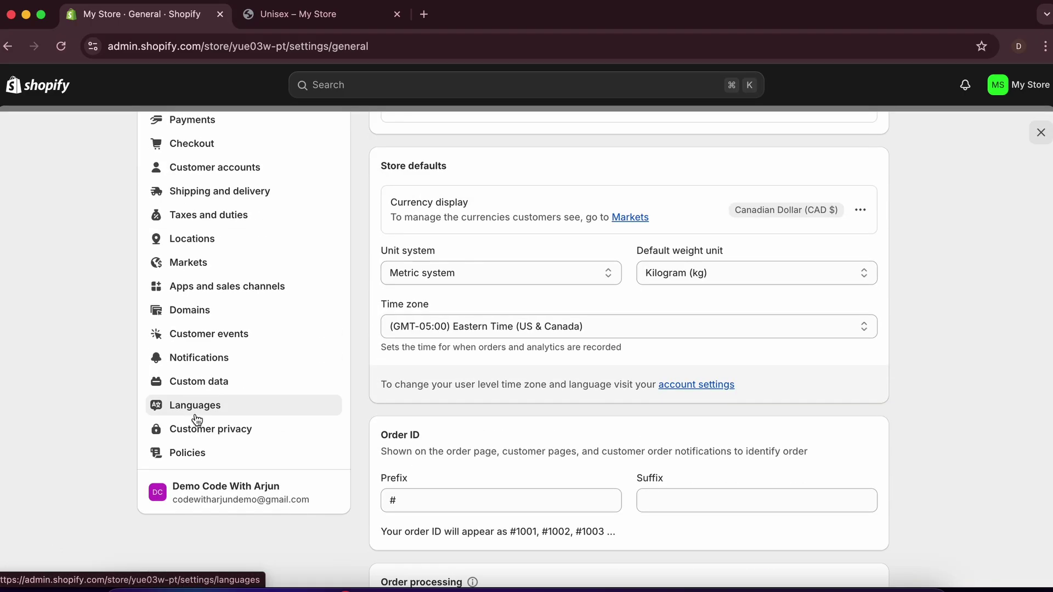
{"action": "scroll", "coordinate": [226, 384], "scroll_direction": "up", "scroll_amount": 3}
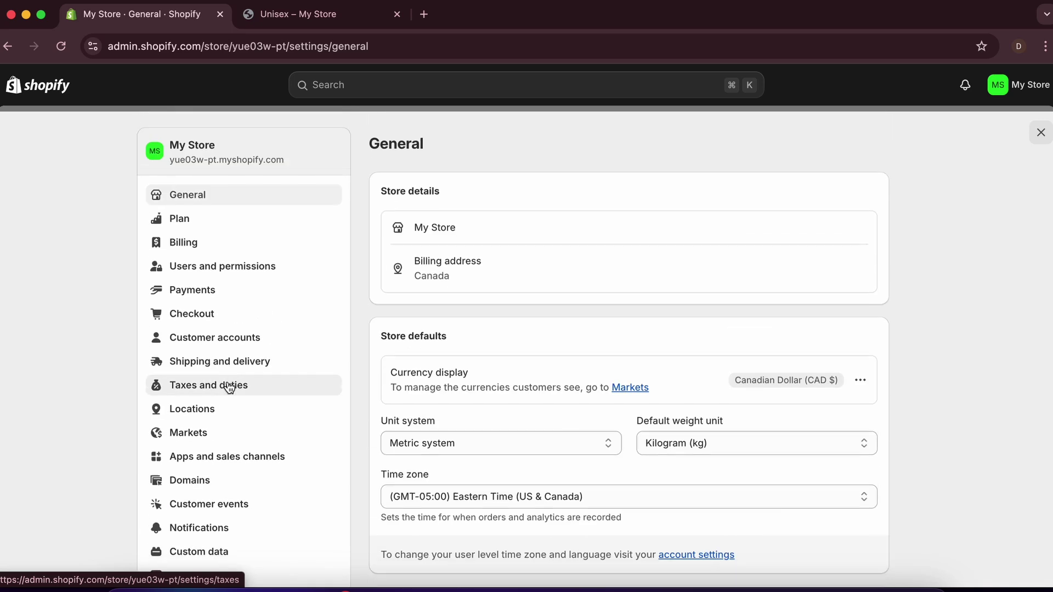
{"action": "scroll", "coordinate": [222, 416], "scroll_direction": "down", "scroll_amount": 7}
{"action": "left_click", "coordinate": [205, 260]}
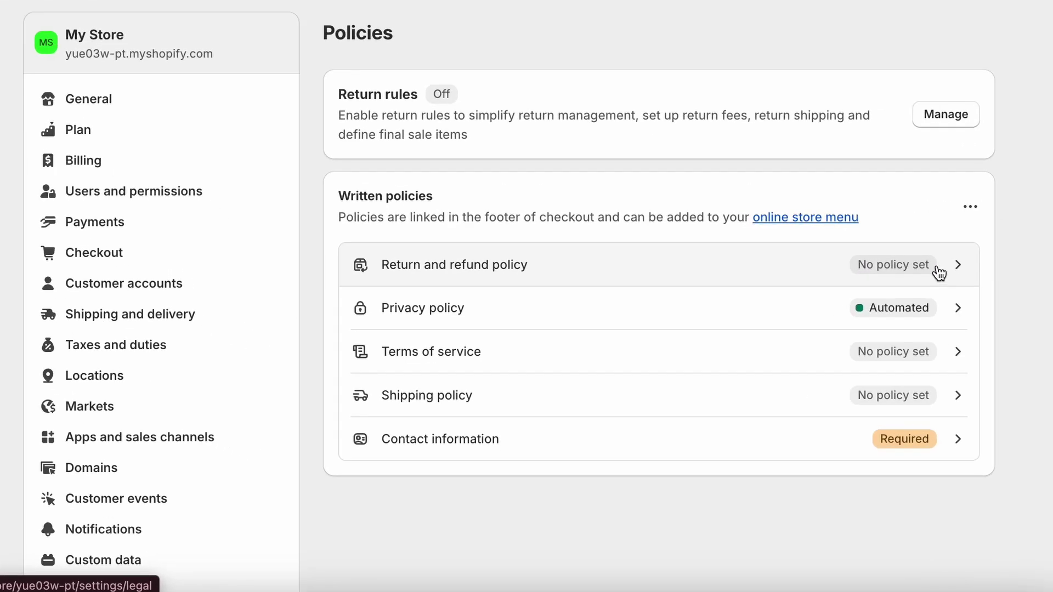
{"action": "left_click", "coordinate": [847, 336]}
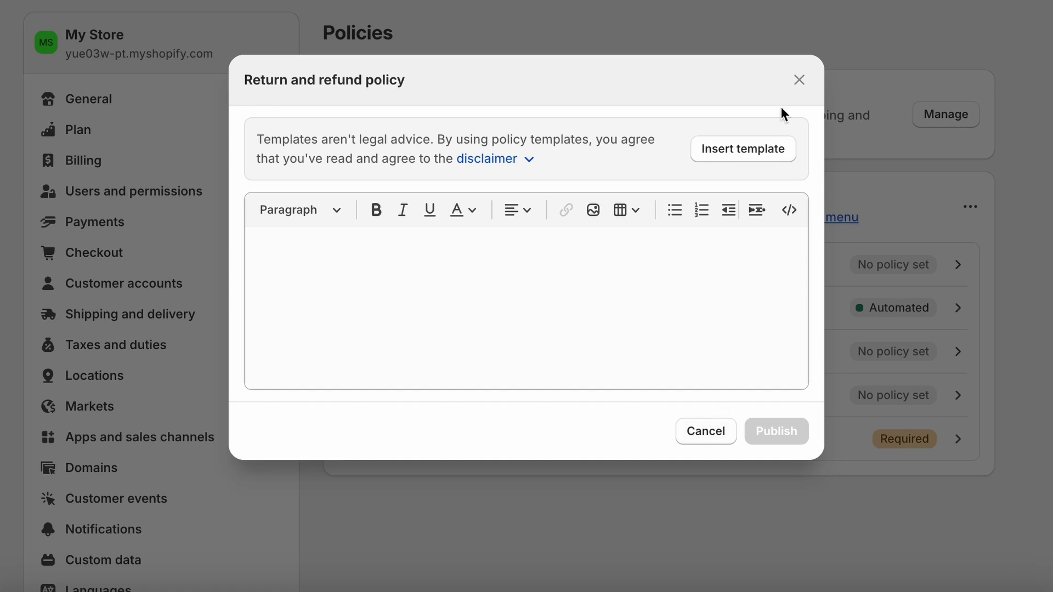
{"action": "left_click", "coordinate": [730, 142]}
{"action": "left_click", "coordinate": [786, 538]}
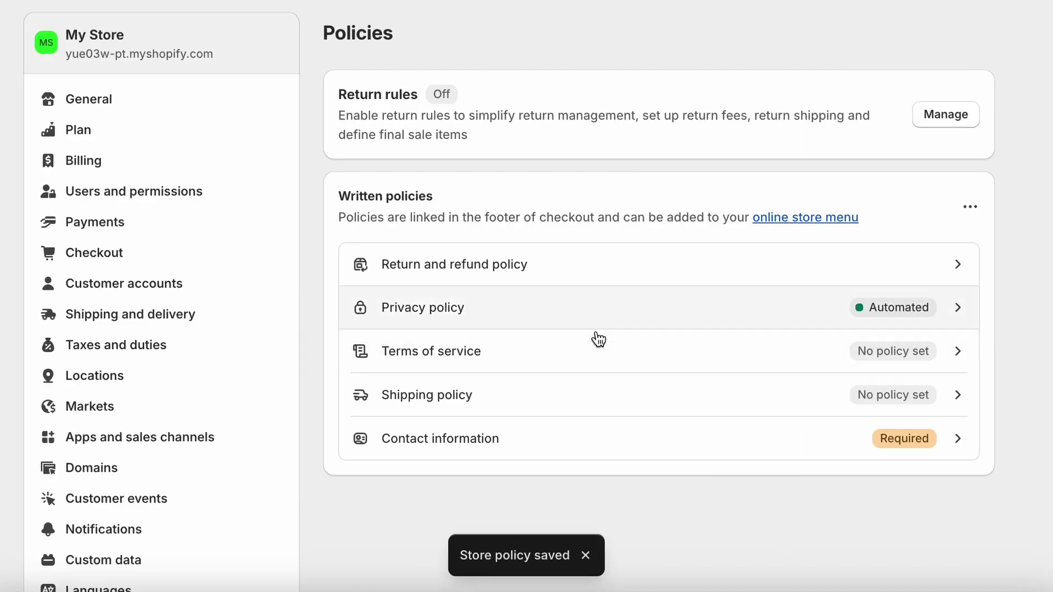
- Publish the Terms of service policy using the template text
{"action": "left_click", "coordinate": [825, 355]}
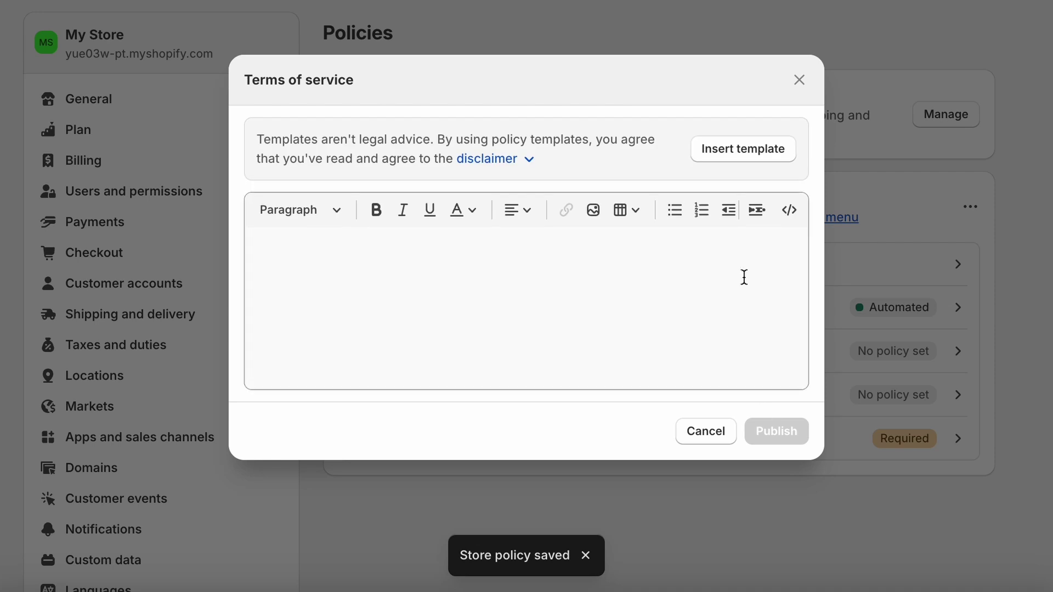
{"action": "left_click", "coordinate": [746, 156]}
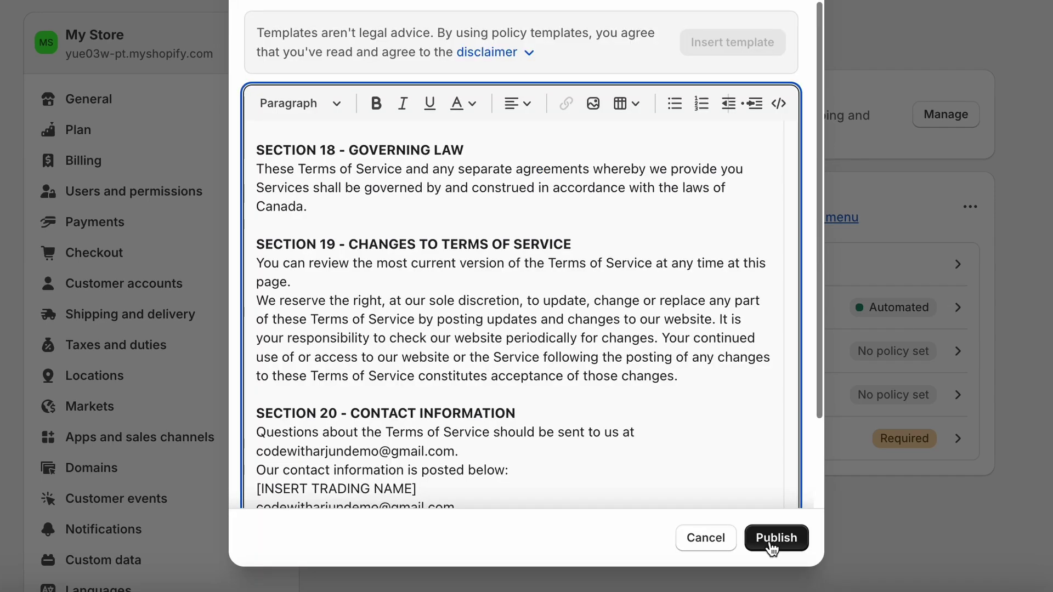
{"action": "left_click", "coordinate": [772, 548]}
- Publish the Shipping policy with the text 'Shipping policy'
{"action": "left_click", "coordinate": [912, 395]}
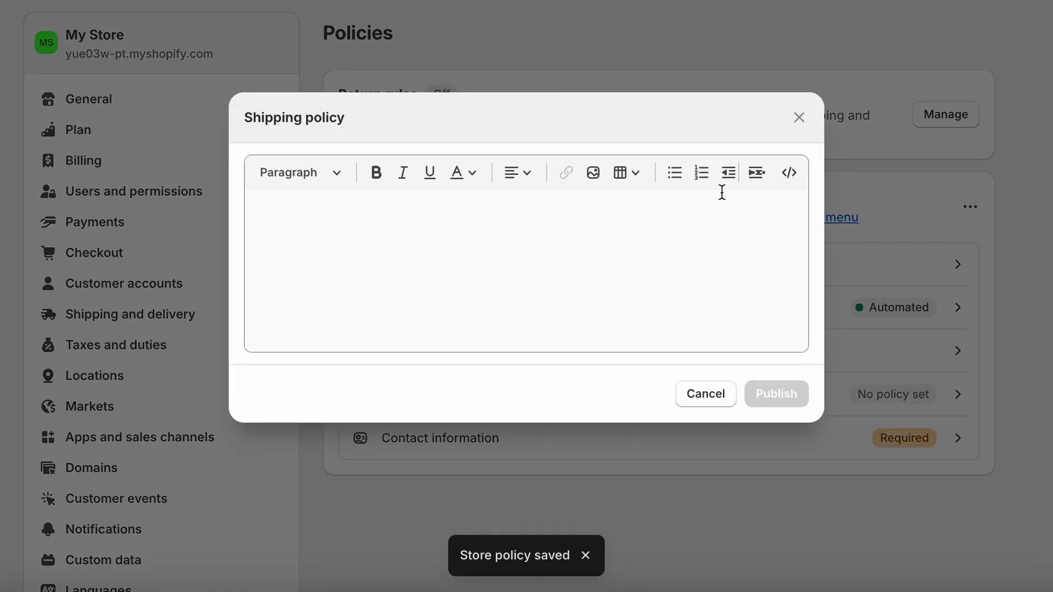
{"action": "left_click", "coordinate": [654, 283]}
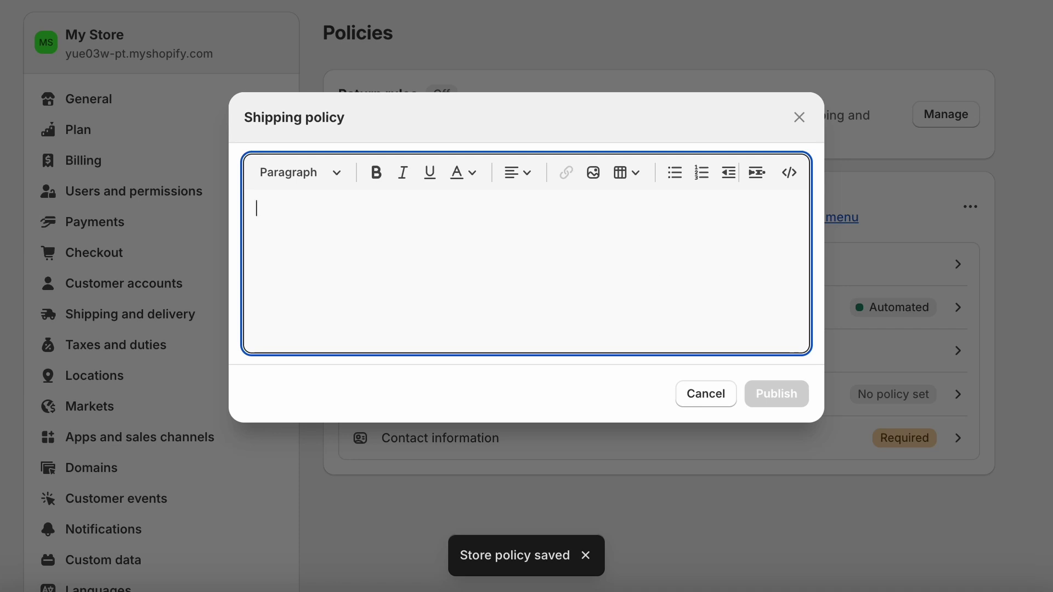
{"action": "type", "text": "Shipping "}
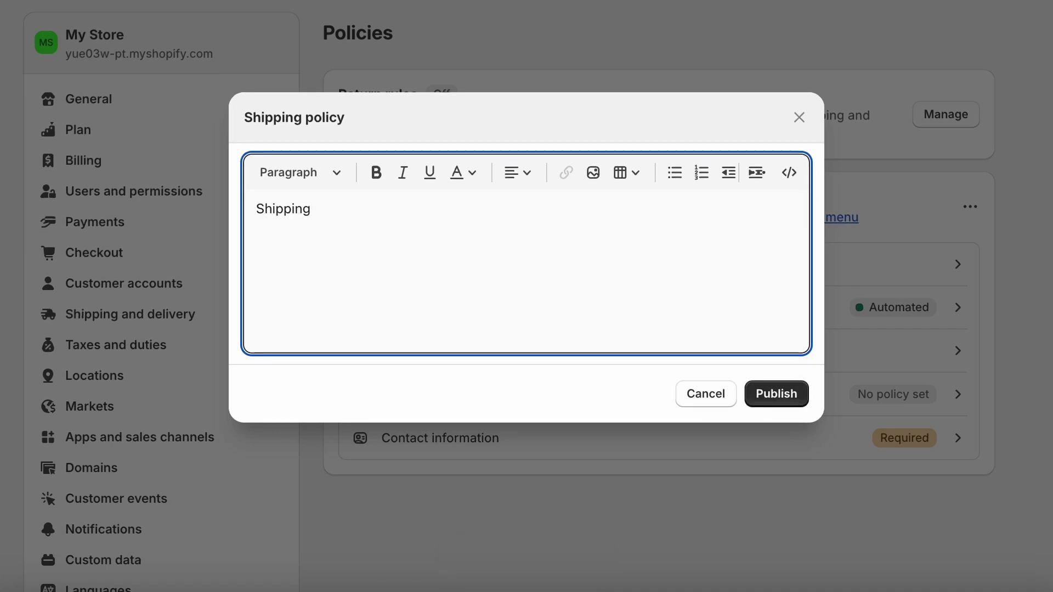
{"action": "type", "text": "policy"}
{"action": "left_click", "coordinate": [795, 405]}
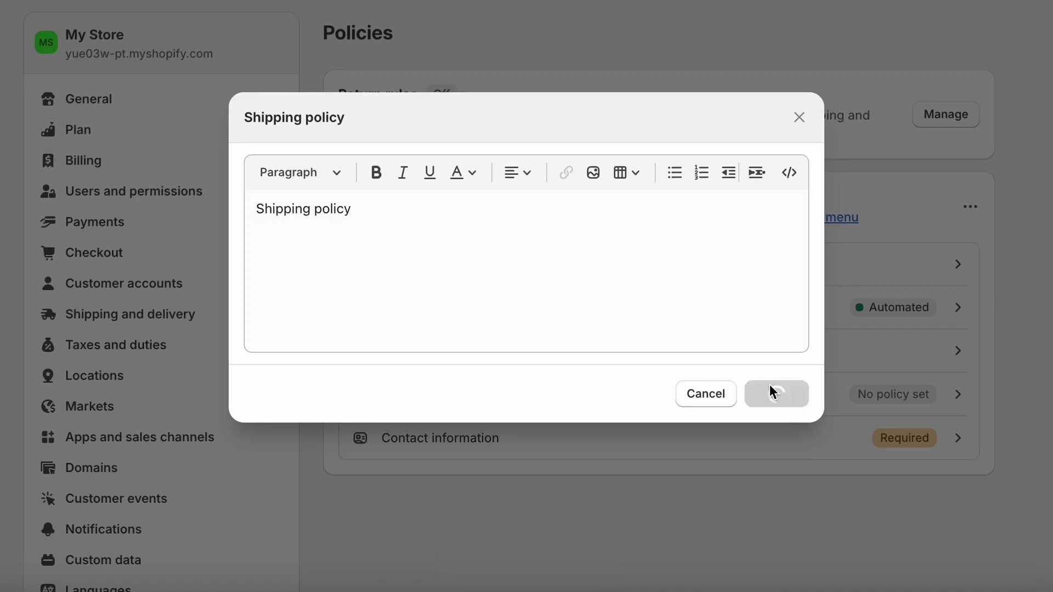
- Write a contact number line, add the store-details template below it, and publish the Contact information policy
{"action": "left_click", "coordinate": [876, 439]}
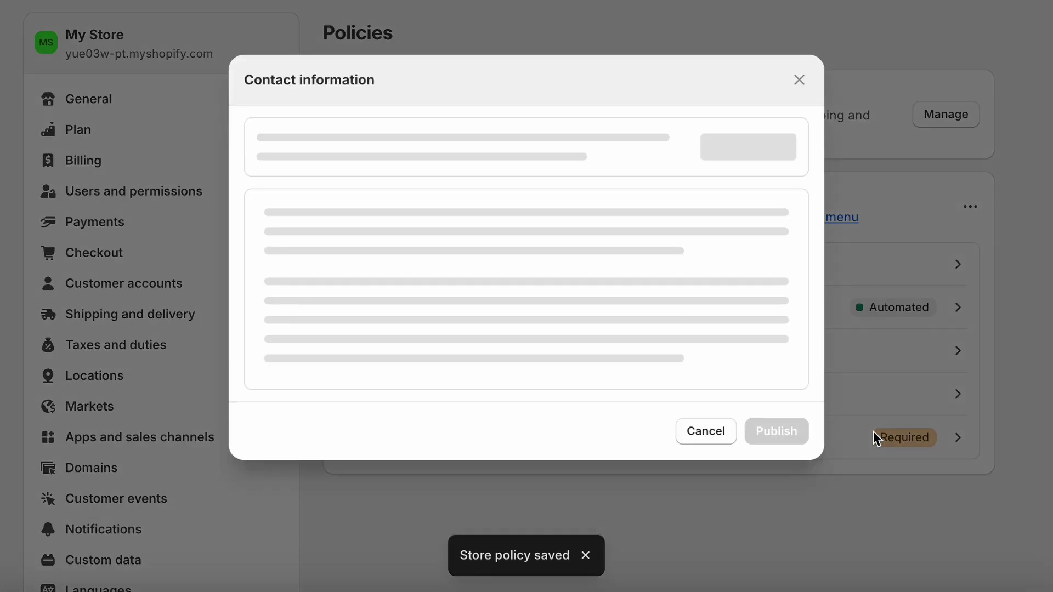
{"action": "left_click", "coordinate": [489, 272]}
{"action": "type", "text": "Con"}
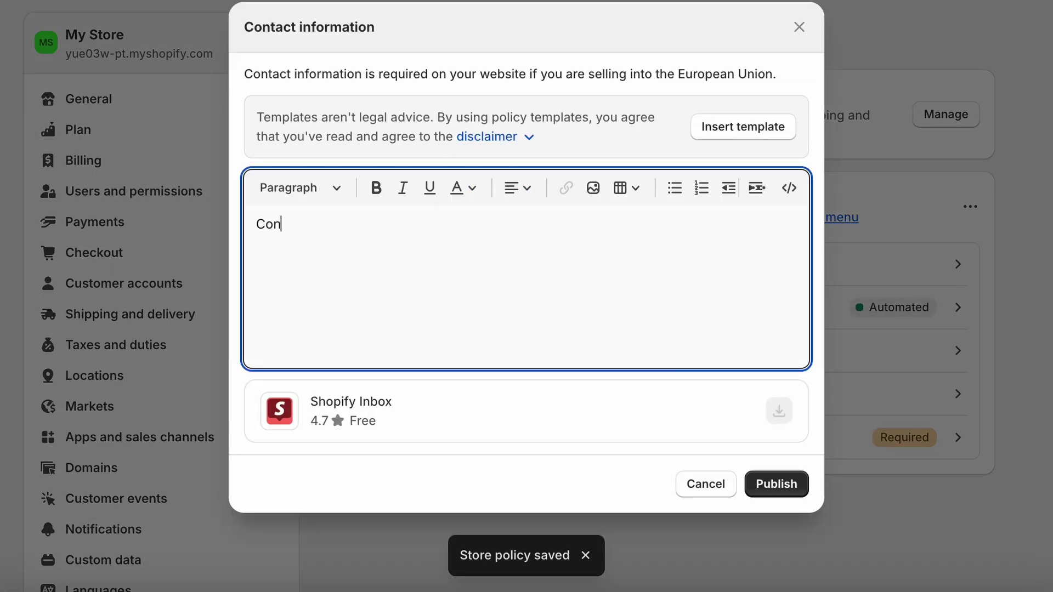
{"action": "type", "text": "tact Number : +1999999"}
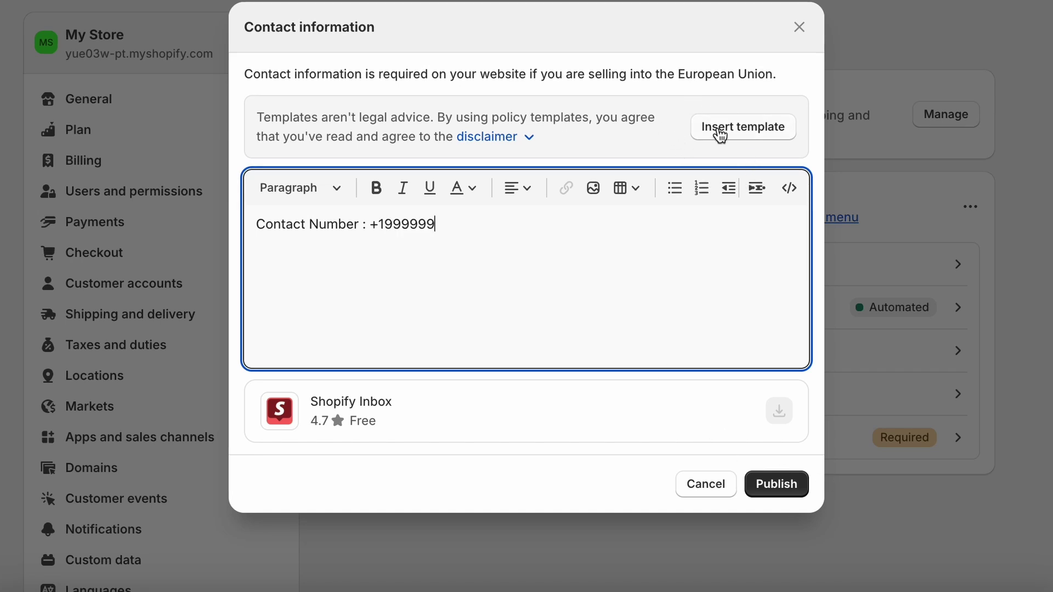
{"action": "left_click", "coordinate": [736, 137]}
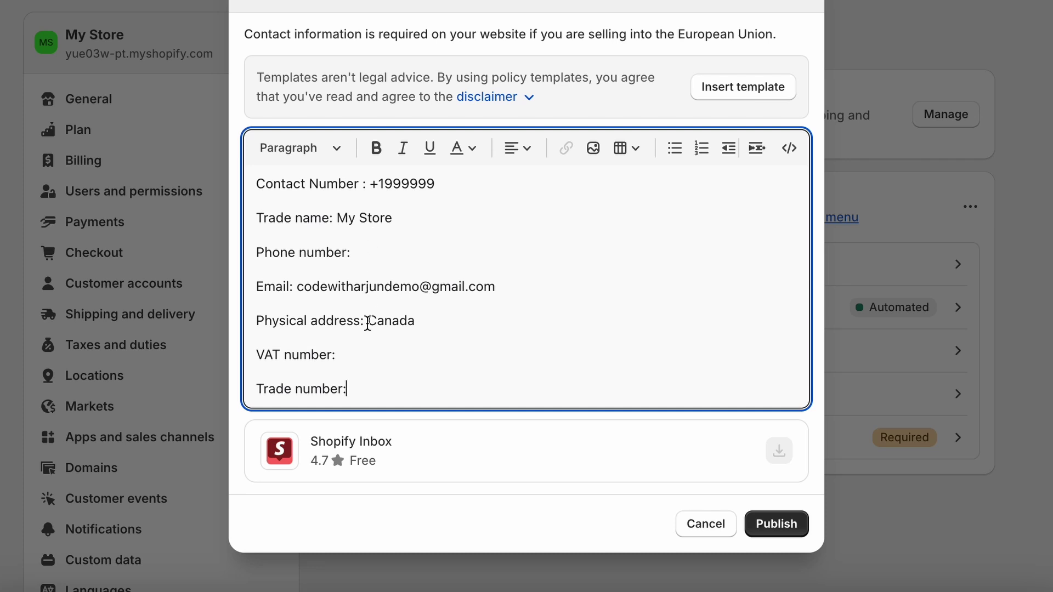
{"action": "left_click", "coordinate": [767, 522]}
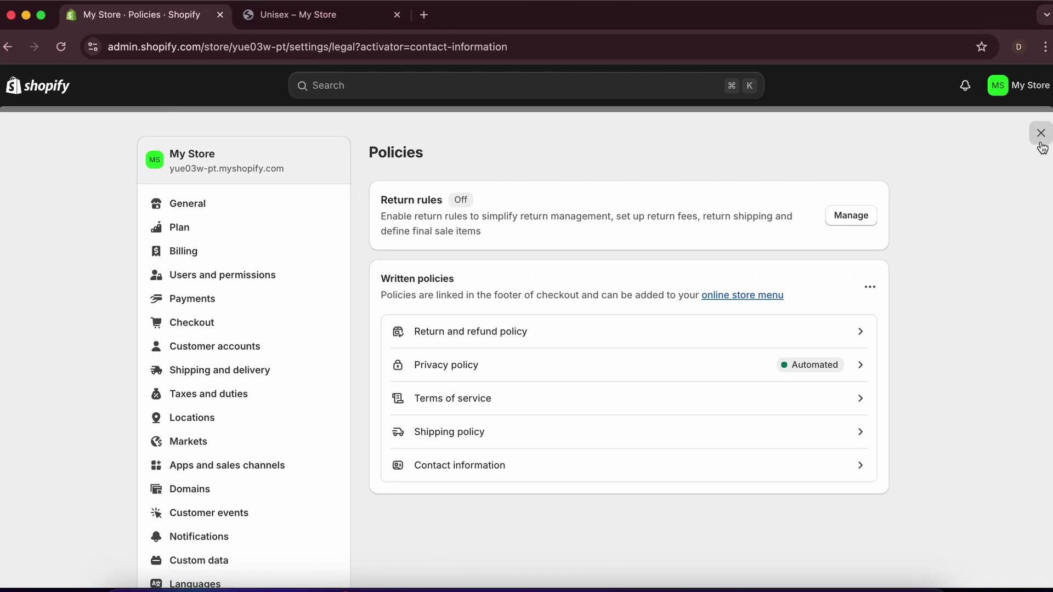
- Add Terms of Service and Refund Policy policy links to the Footer menu
{"action": "left_click", "coordinate": [1041, 138]}
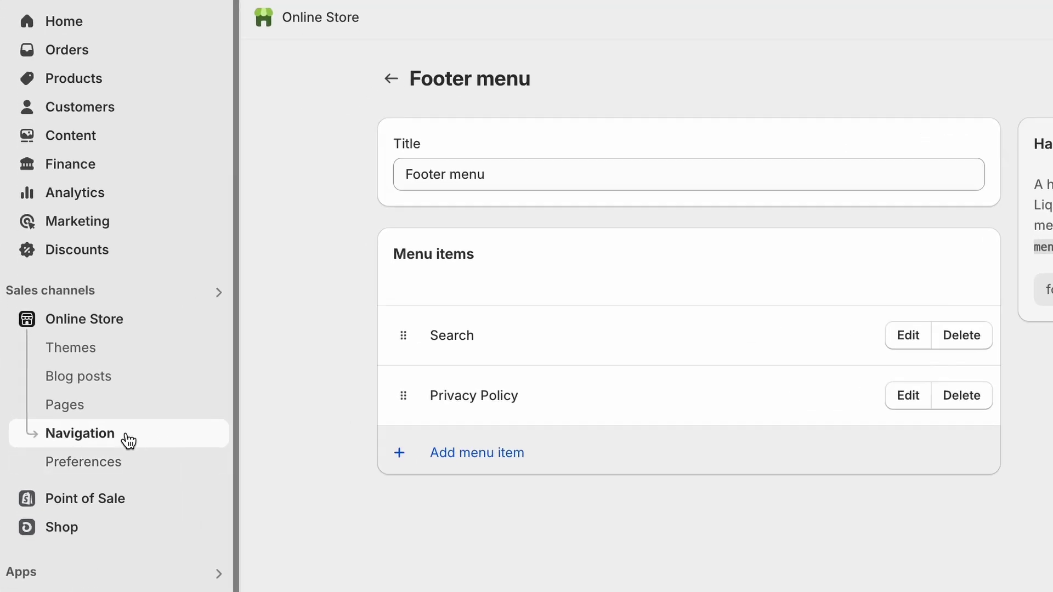
{"action": "left_click", "coordinate": [127, 438]}
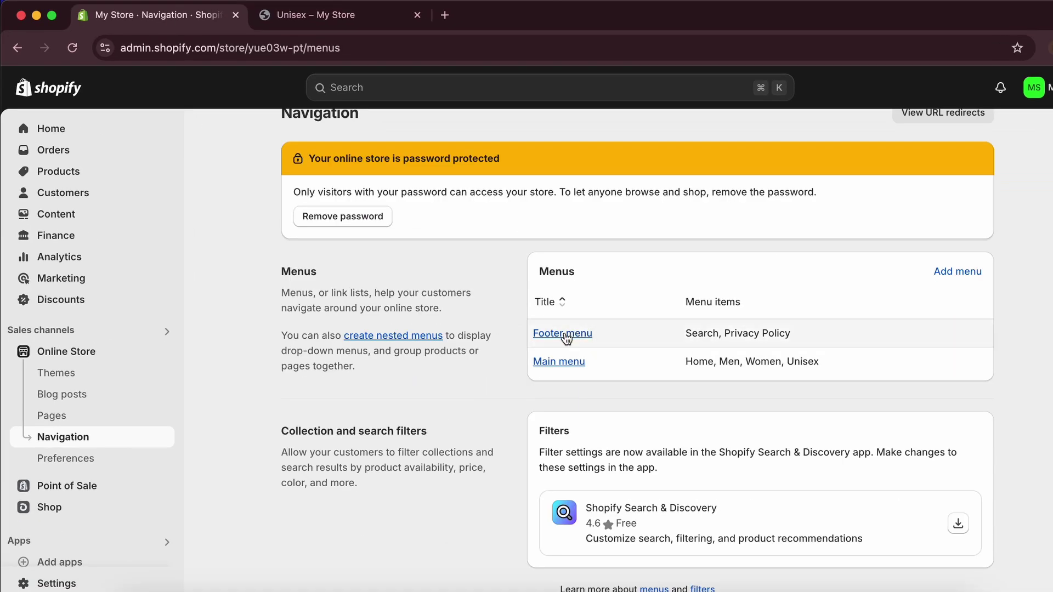
{"action": "left_click", "coordinate": [565, 334]}
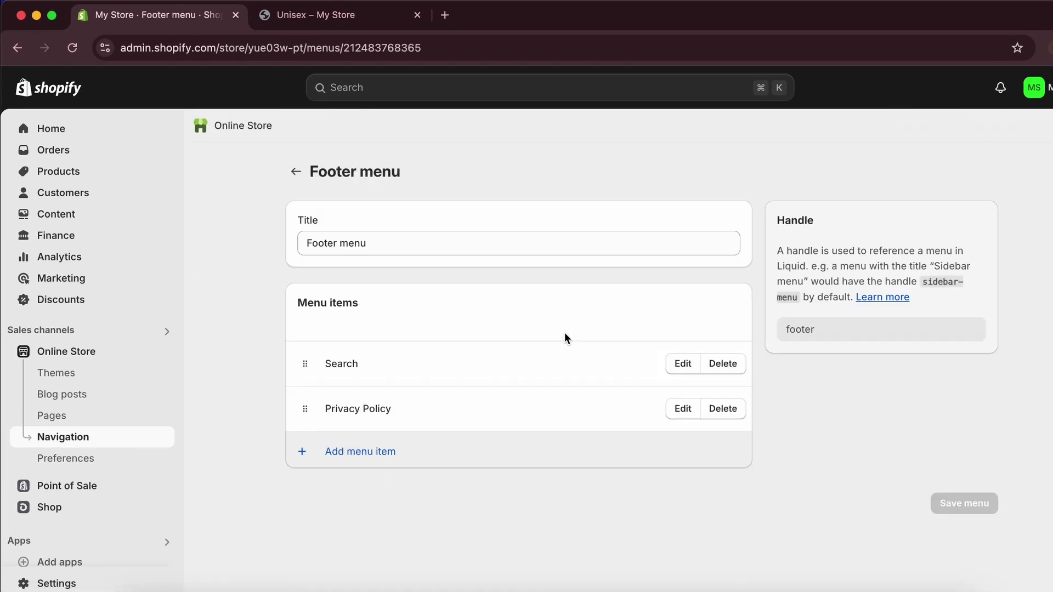
{"action": "left_click", "coordinate": [348, 442]}
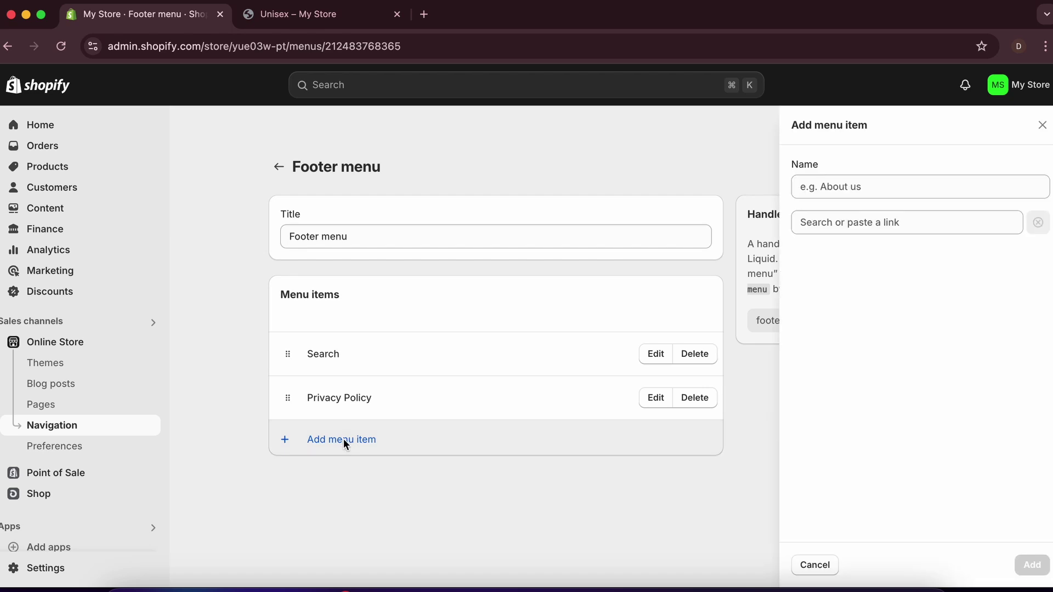
{"action": "left_click", "coordinate": [879, 223]}
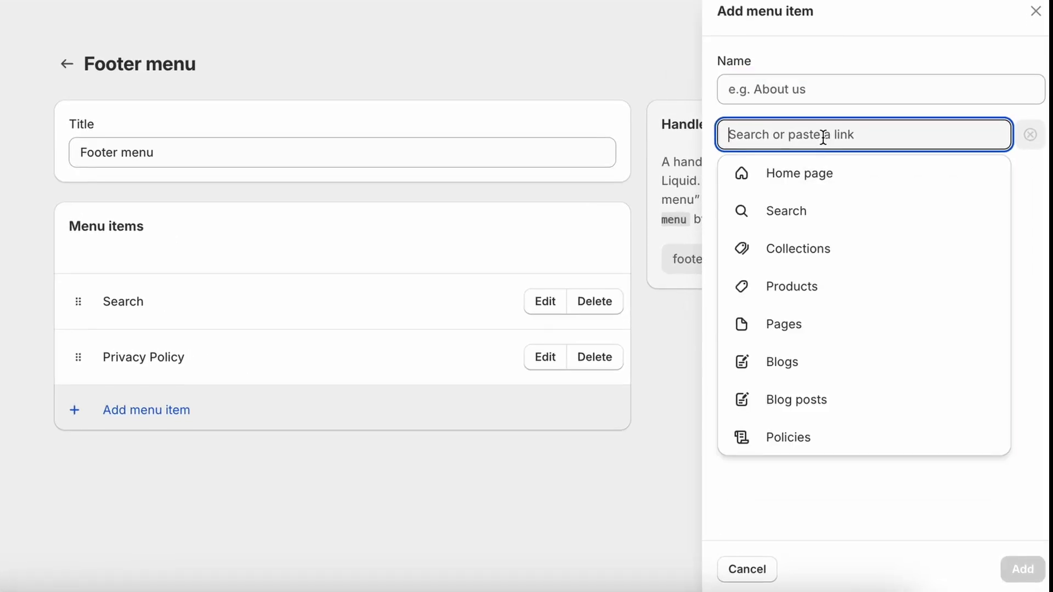
{"action": "left_click", "coordinate": [760, 431]}
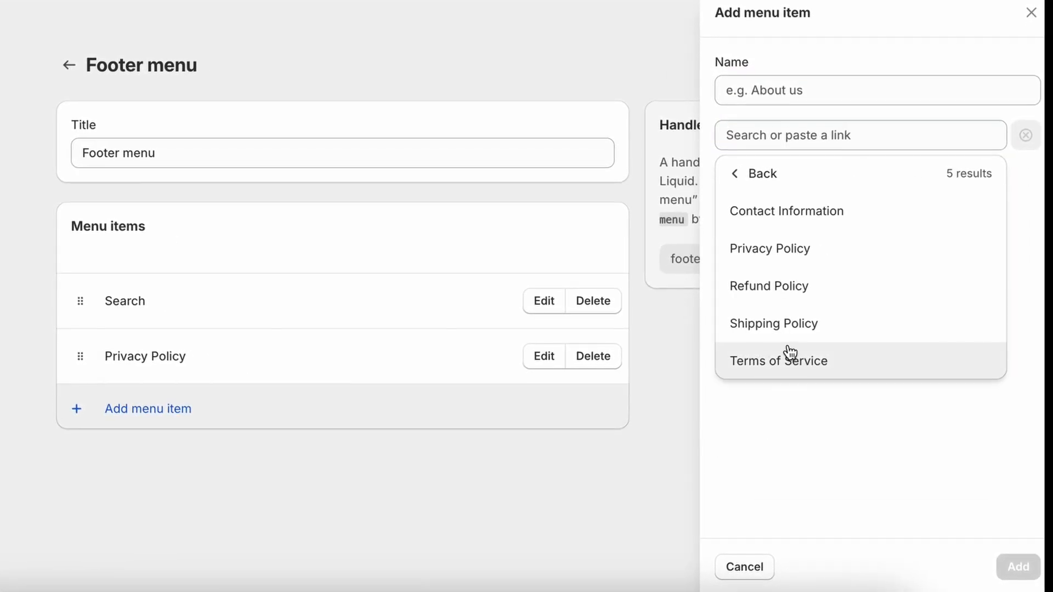
{"action": "left_click", "coordinate": [796, 366]}
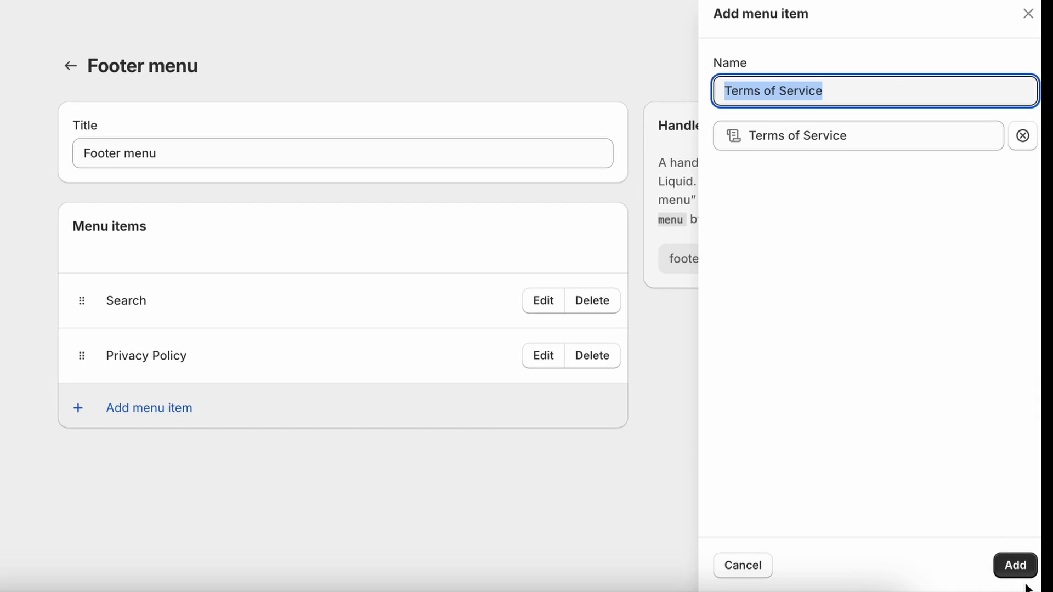
{"action": "left_click", "coordinate": [1015, 566]}
{"action": "left_click", "coordinate": [139, 463]}
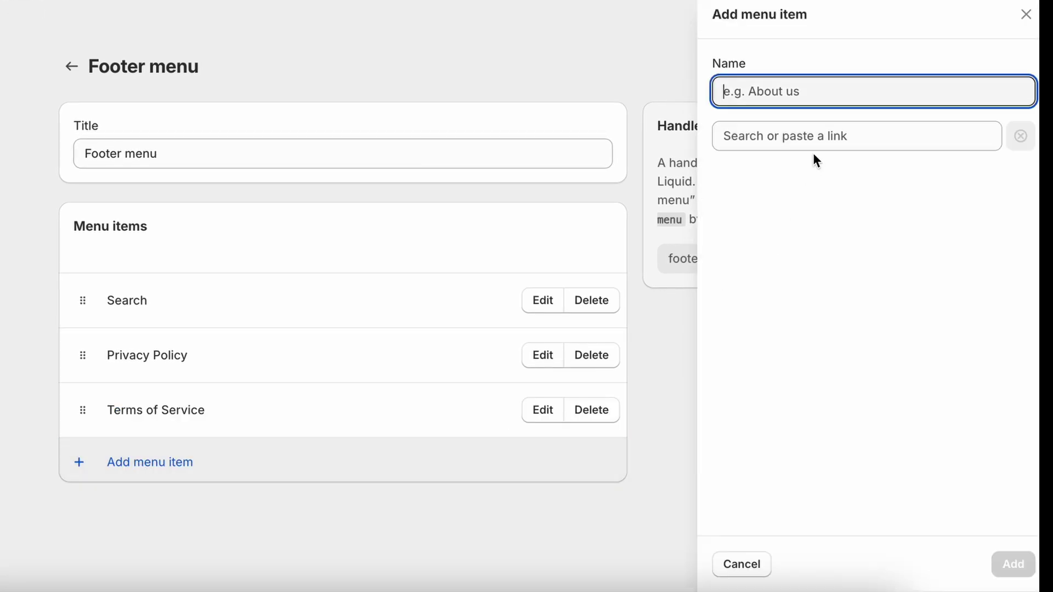
{"action": "left_click", "coordinate": [811, 137]}
{"action": "left_click", "coordinate": [778, 437]}
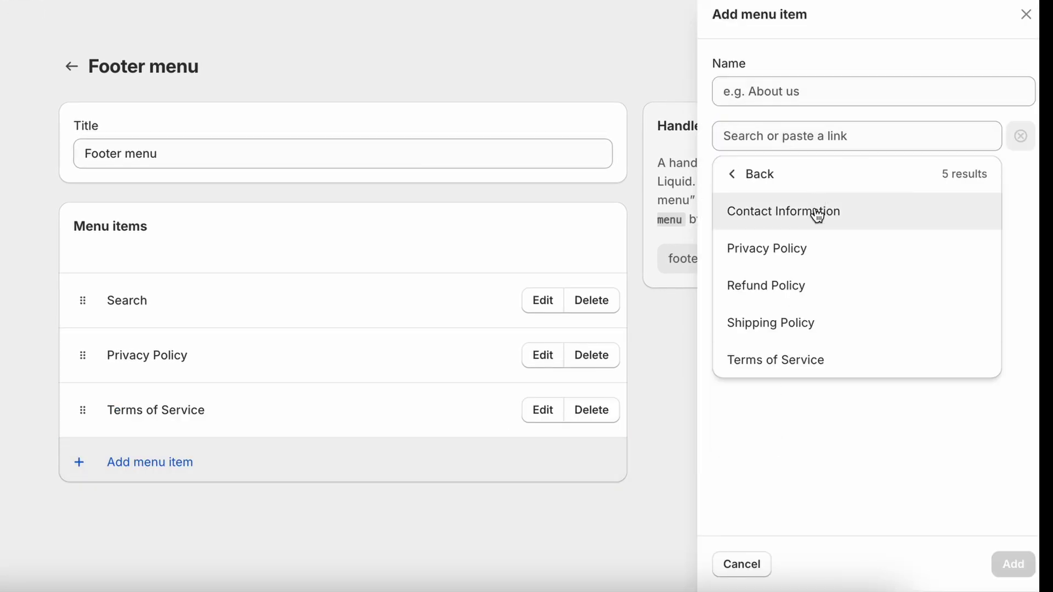
{"action": "left_click", "coordinate": [779, 284]}
{"action": "left_click", "coordinate": [1015, 564]}
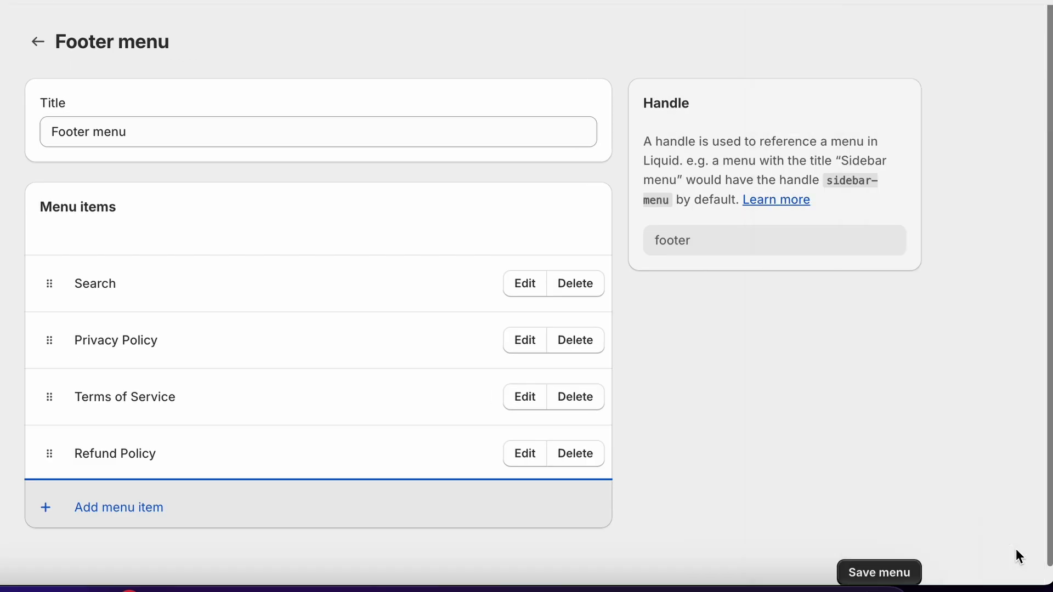
- Add Contact Information and Shipping Policy links, then drag Shipping Policy above Contact Information
{"action": "left_click", "coordinate": [149, 517]}
{"action": "left_click", "coordinate": [852, 135]}
{"action": "left_click", "coordinate": [772, 438]}
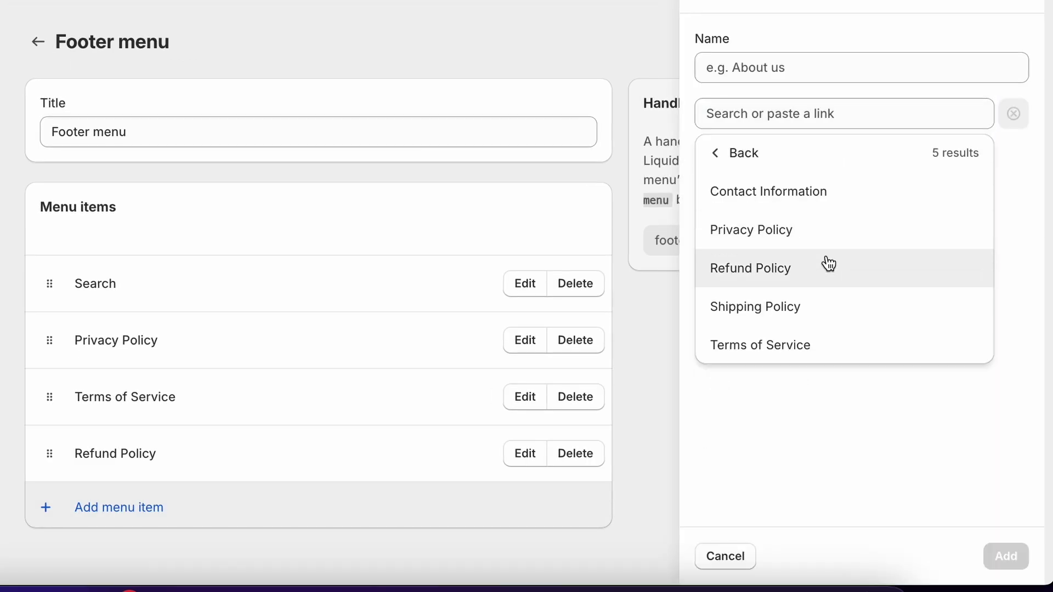
{"action": "left_click", "coordinate": [831, 200]}
{"action": "left_click", "coordinate": [1009, 546]}
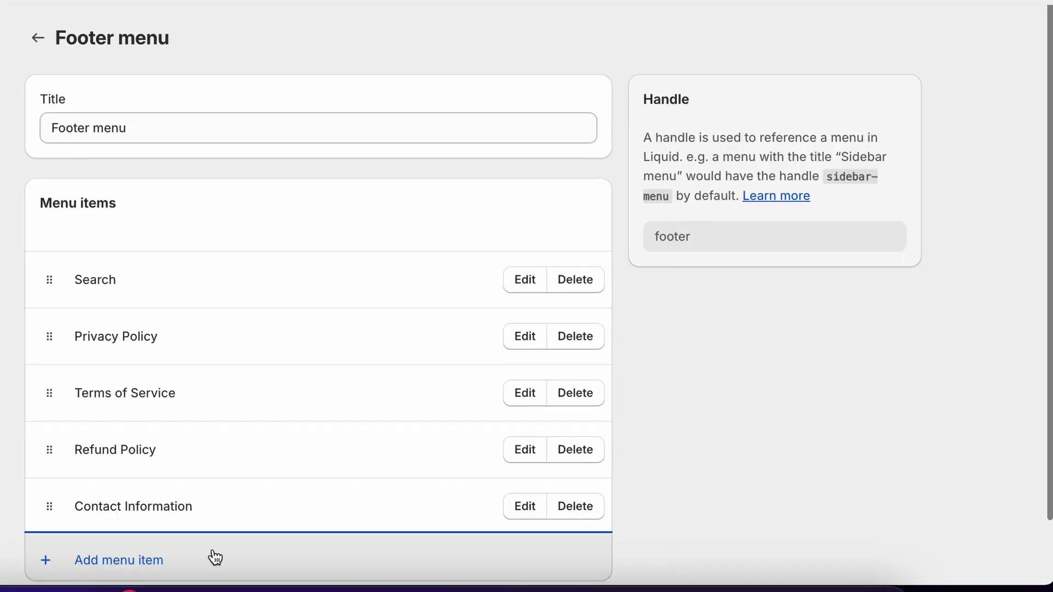
{"action": "left_click", "coordinate": [209, 557]}
{"action": "left_click", "coordinate": [844, 114]}
{"action": "left_click", "coordinate": [772, 438]}
{"action": "left_click", "coordinate": [775, 308]}
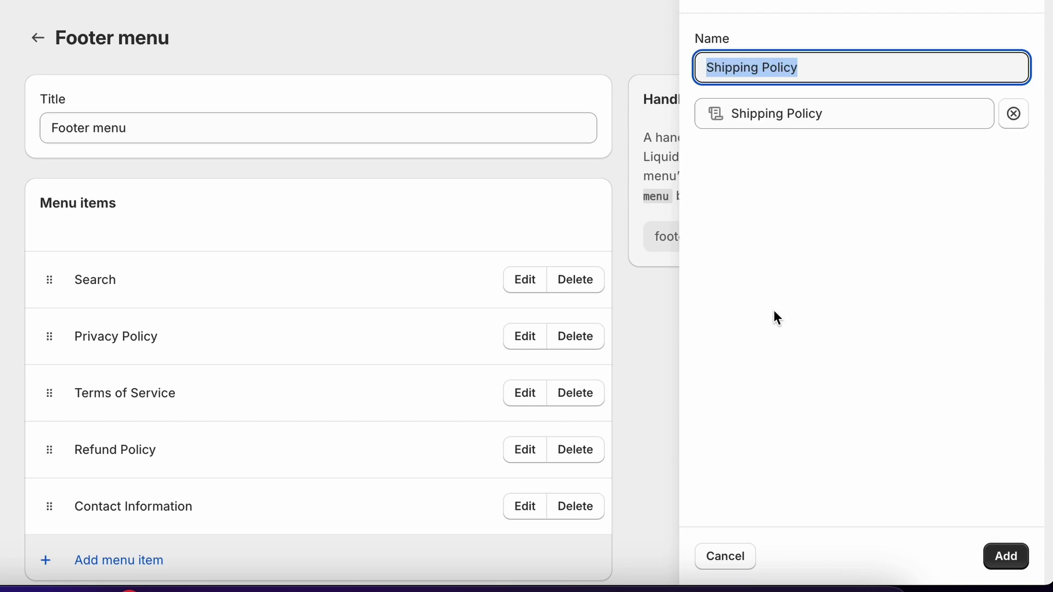
{"action": "left_click", "coordinate": [1006, 557]}
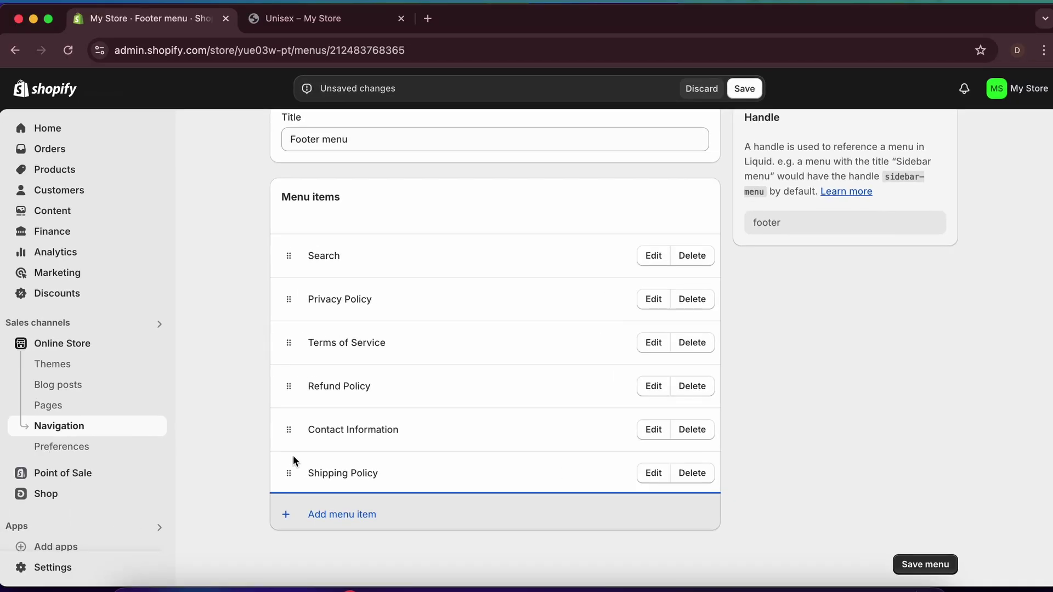
{"action": "mouse_move", "coordinate": [284, 475]}
{"action": "left_mouse_down"}
{"action": "mouse_move", "coordinate": [284, 452]}
{"action": "mouse_move", "coordinate": [292, 475]}
{"action": "left_mouse_up"}
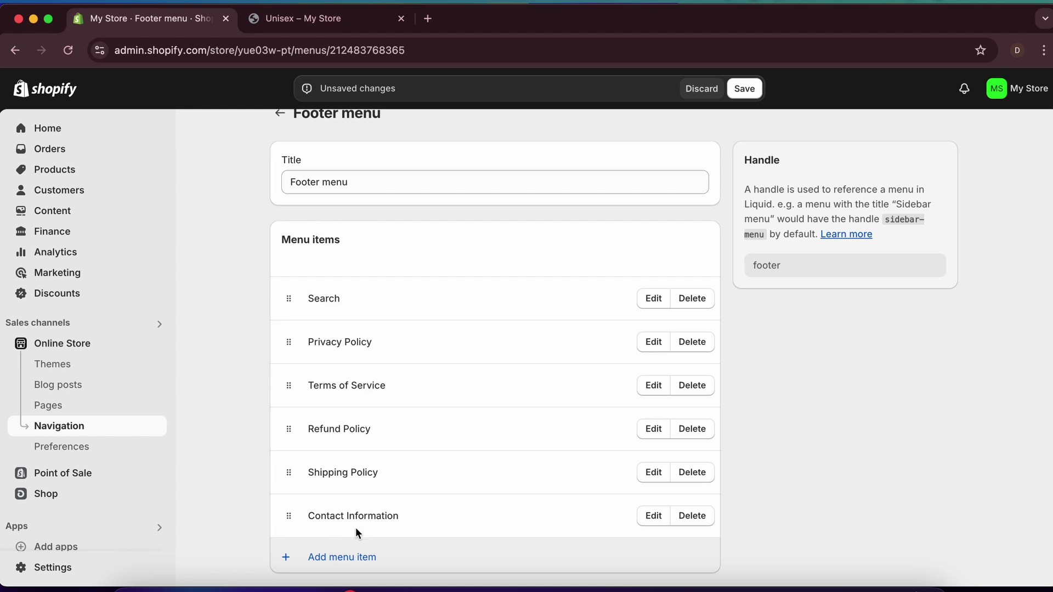
- Save the updated Footer menu
{"action": "left_click", "coordinate": [744, 89]}
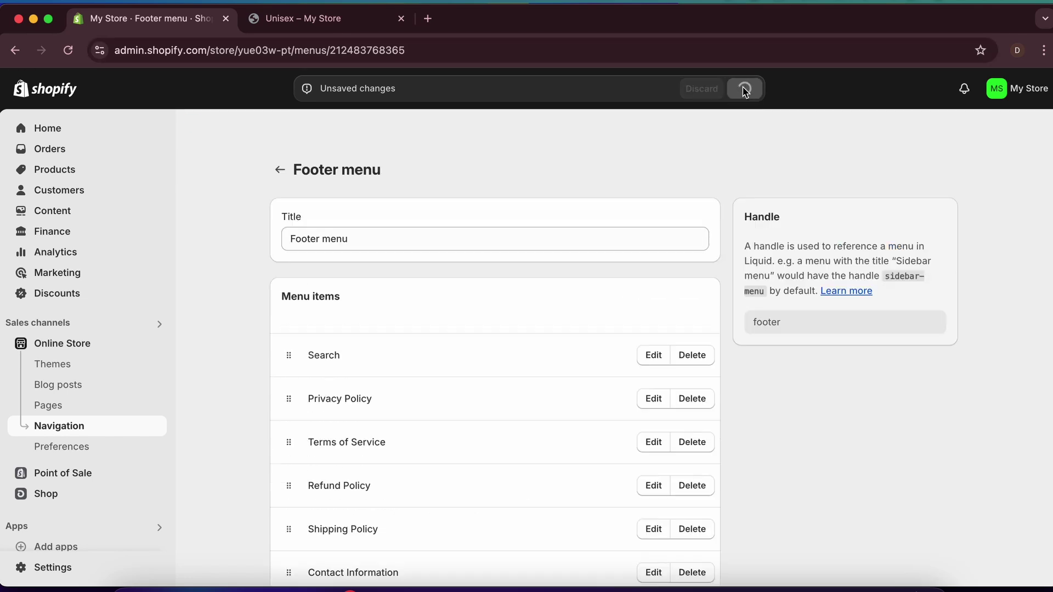
{"action": "scroll", "coordinate": [762, 371], "scroll_direction": "down", "scroll_amount": 3}
{"action": "scroll", "coordinate": [763, 370], "scroll_direction": "up", "scroll_amount": 3}
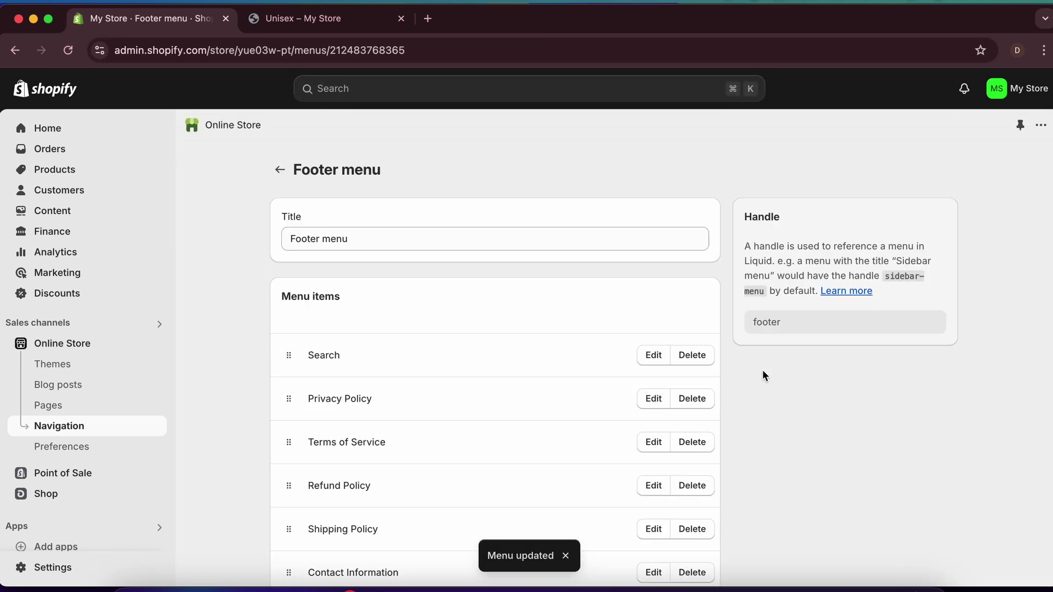
- Check the Refund and Terms of service pages from the storefront footer, then return to the Footer menu admin
{"action": "left_click", "coordinate": [340, 27]}
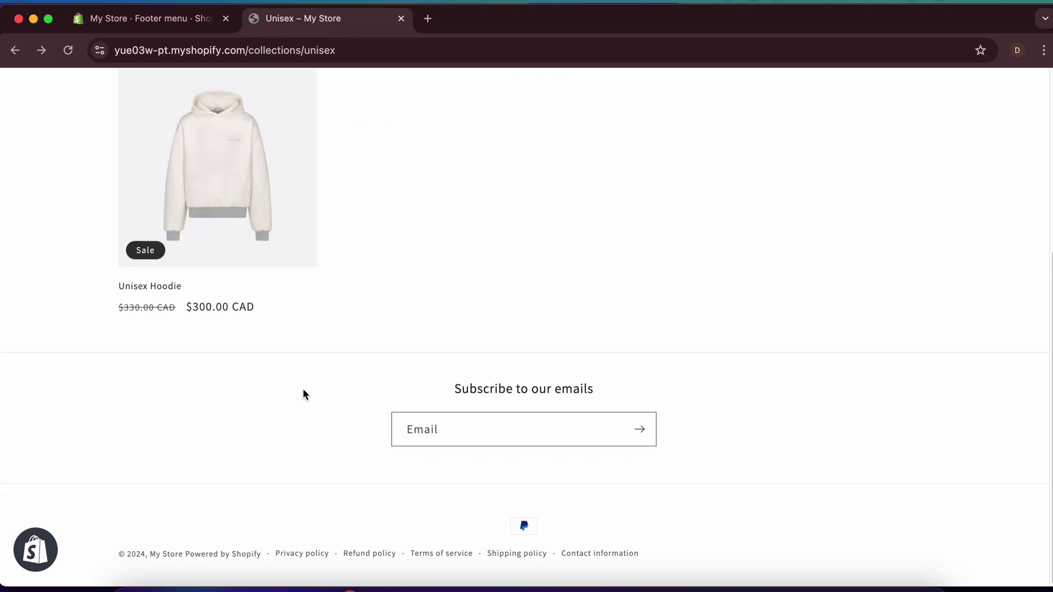
{"action": "left_click", "coordinate": [370, 553]}
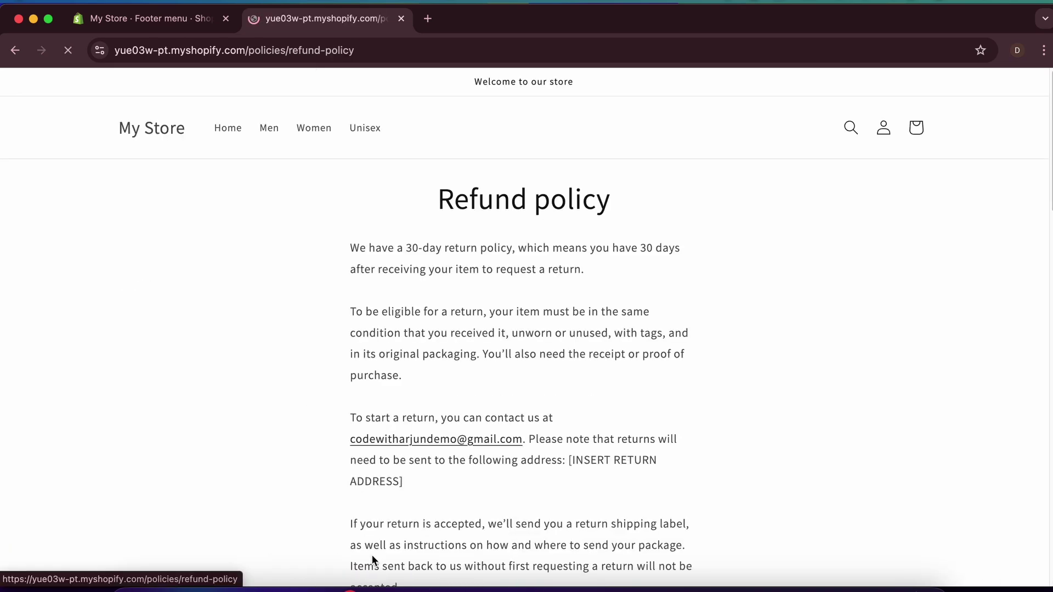
{"action": "scroll", "coordinate": [410, 550], "scroll_direction": "down", "scroll_amount": 10}
{"action": "left_click", "coordinate": [442, 553]}
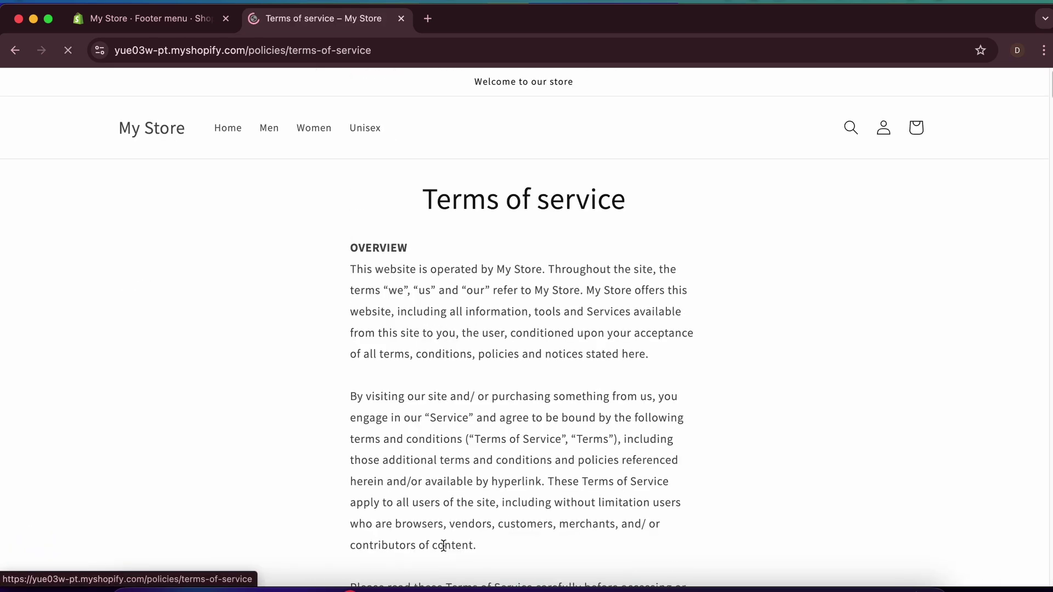
{"action": "scroll", "coordinate": [470, 411], "scroll_direction": "down", "scroll_amount": 4}
{"action": "scroll", "coordinate": [476, 412], "scroll_direction": "down", "scroll_amount": 8}
{"action": "scroll", "coordinate": [476, 416], "scroll_direction": "down", "scroll_amount": 10}
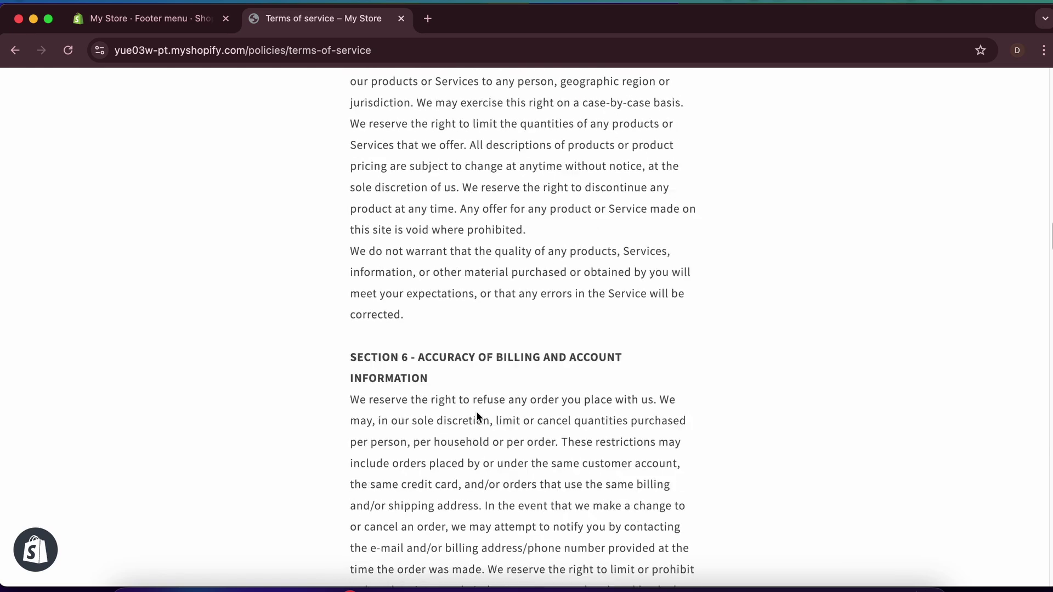
{"action": "scroll", "coordinate": [476, 411], "scroll_direction": "up", "scroll_amount": 5}
{"action": "left_click", "coordinate": [226, 130]}
{"action": "left_click", "coordinate": [138, 22]}
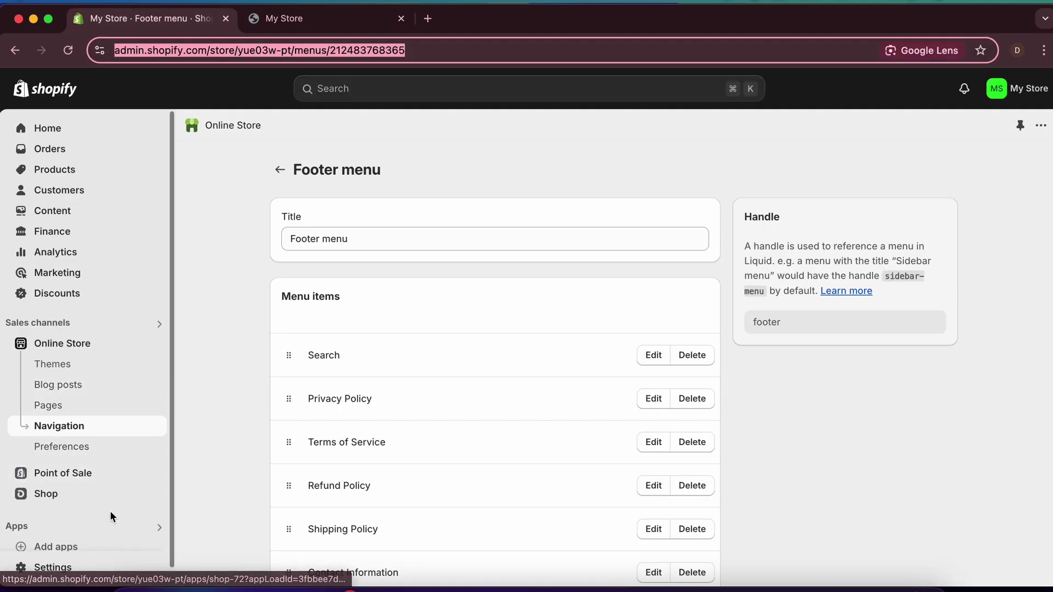
- Add a Menu block to the Dawn theme's Footer section and save the theme
{"action": "left_click", "coordinate": [83, 344]}
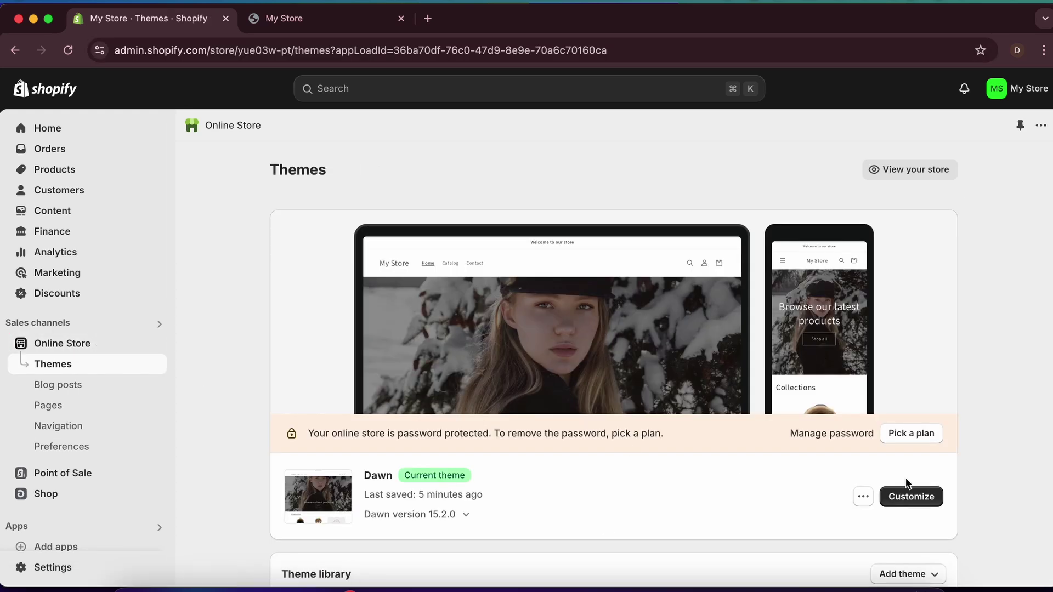
{"action": "left_click", "coordinate": [905, 496]}
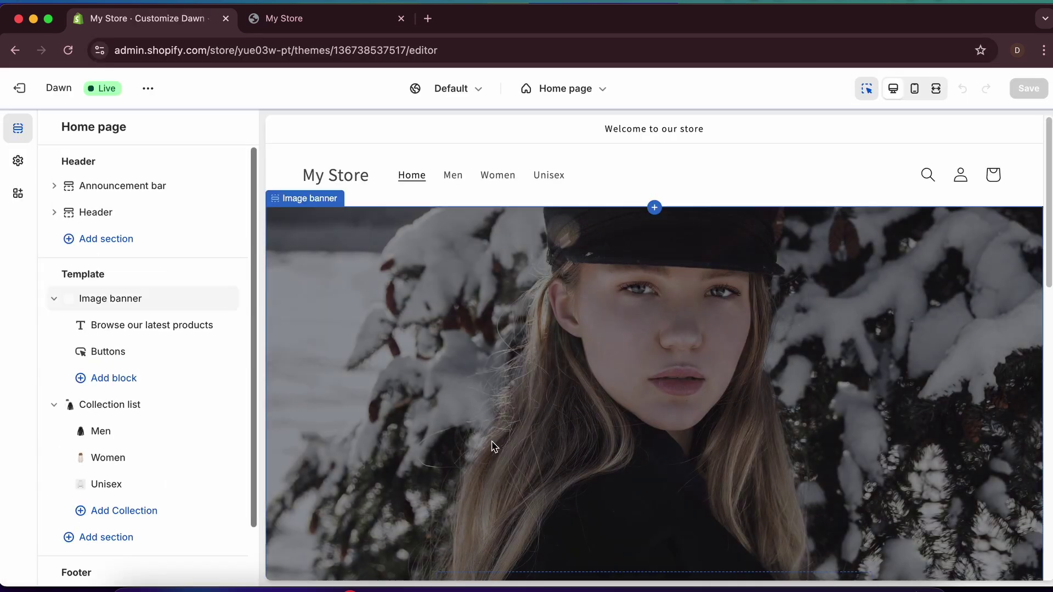
{"action": "scroll", "coordinate": [106, 551], "scroll_direction": "down", "scroll_amount": 3}
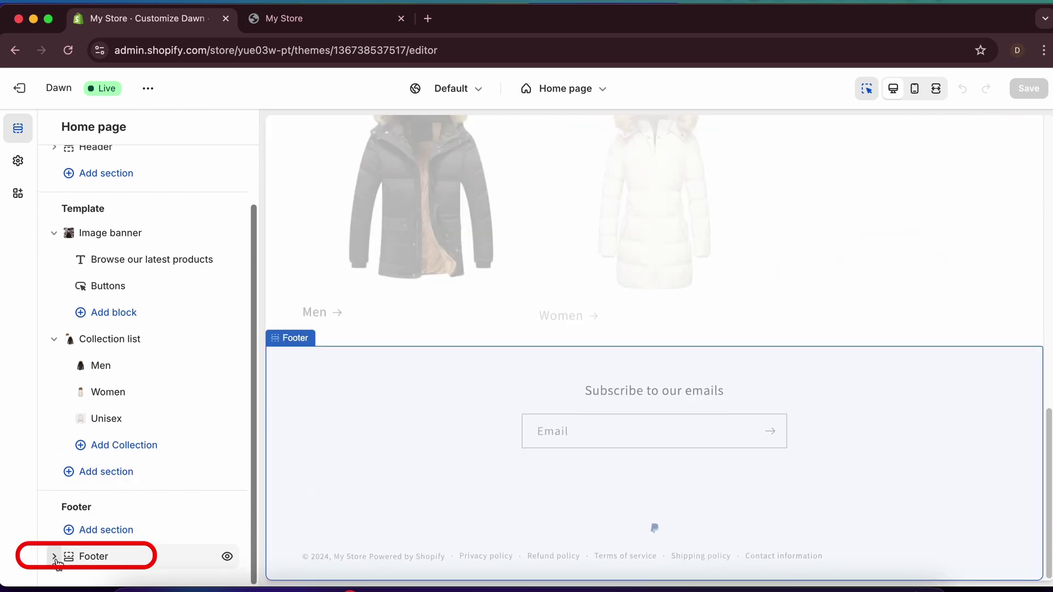
{"action": "left_click", "coordinate": [130, 554]}
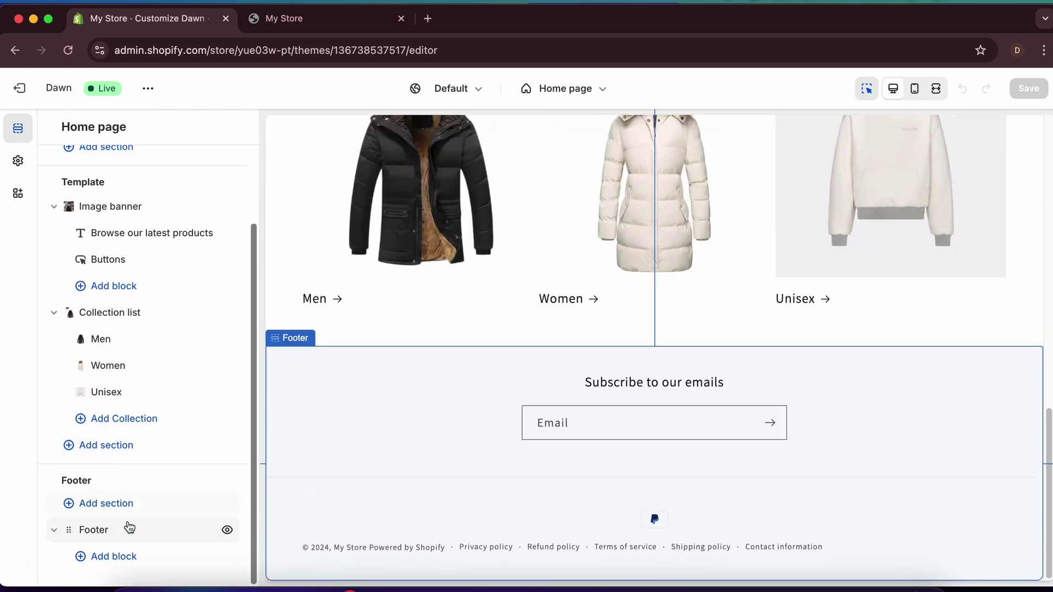
{"action": "left_click", "coordinate": [112, 559]}
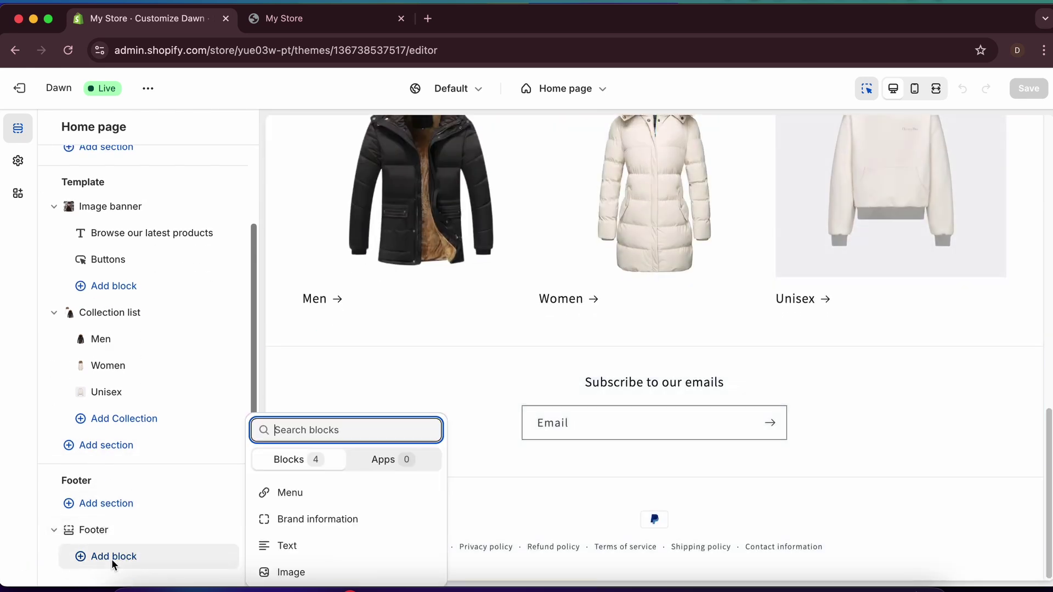
{"action": "left_click", "coordinate": [295, 488]}
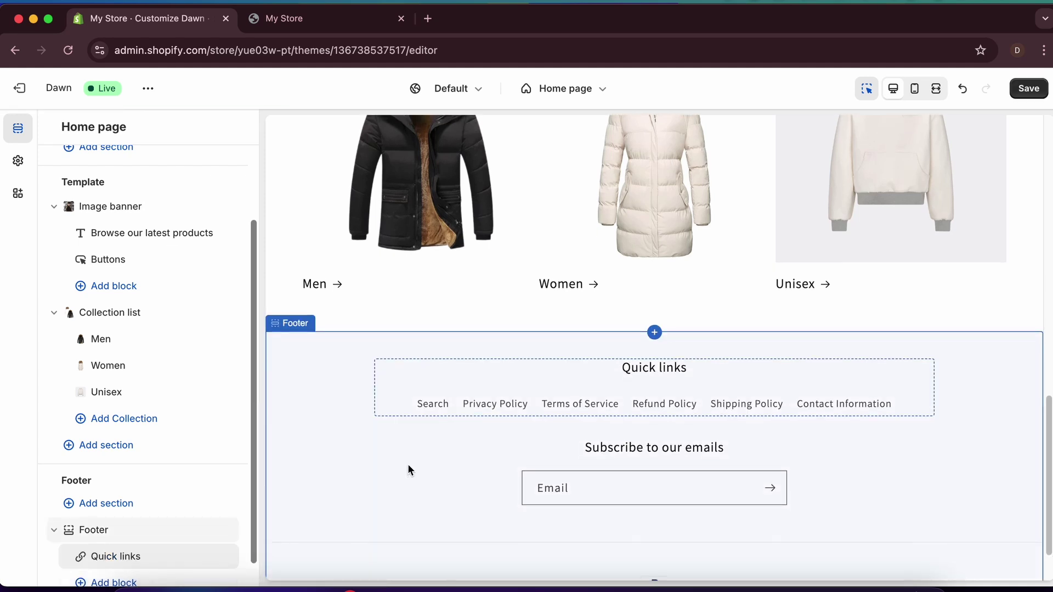
{"action": "scroll", "coordinate": [367, 455], "scroll_direction": "down", "scroll_amount": 1}
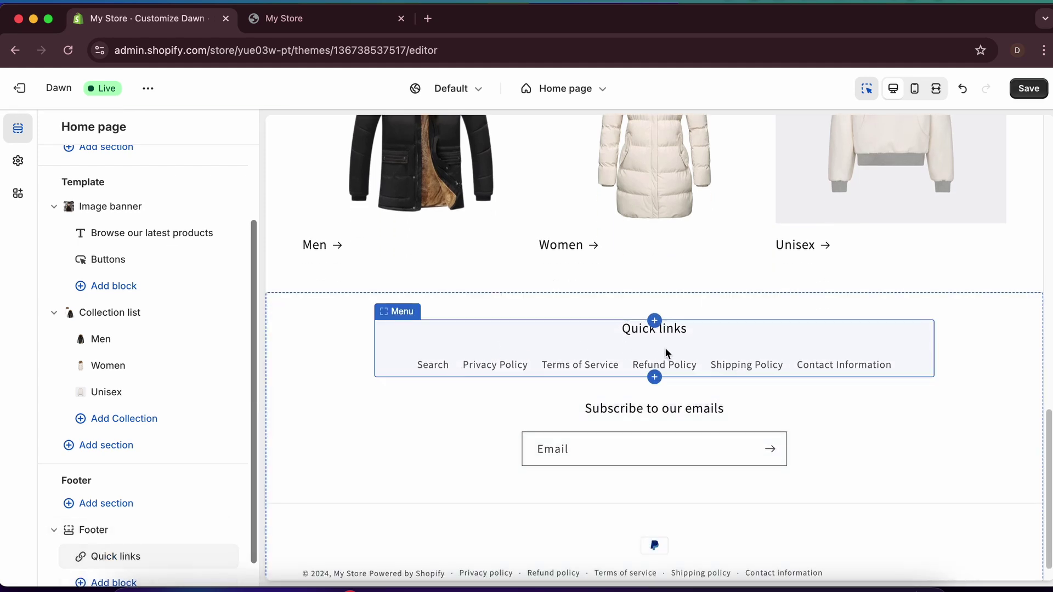
{"action": "left_click", "coordinate": [1035, 93]}
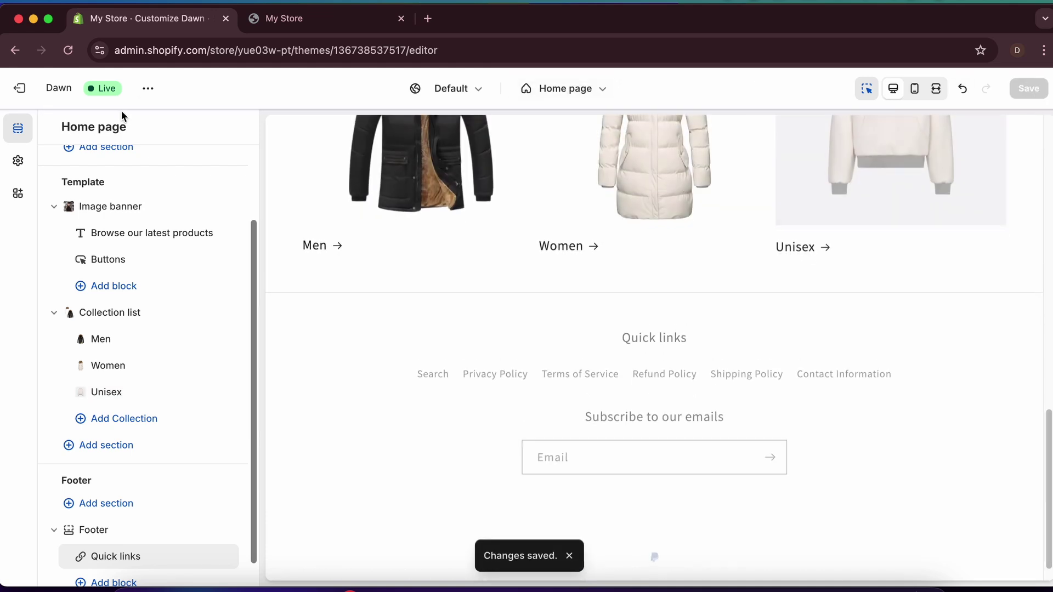
- View the live store and inspect the 'Welcome to our store' announcement bar
{"action": "left_click", "coordinate": [149, 88]}
{"action": "left_click", "coordinate": [44, 228]}
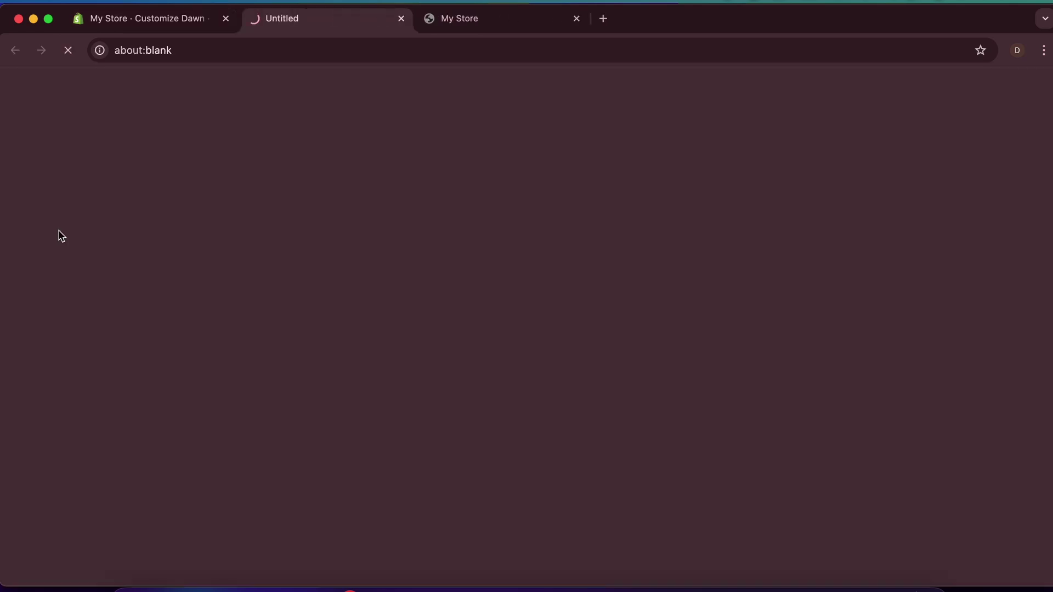
{"action": "scroll", "coordinate": [310, 331], "scroll_direction": "down", "scroll_amount": 10}
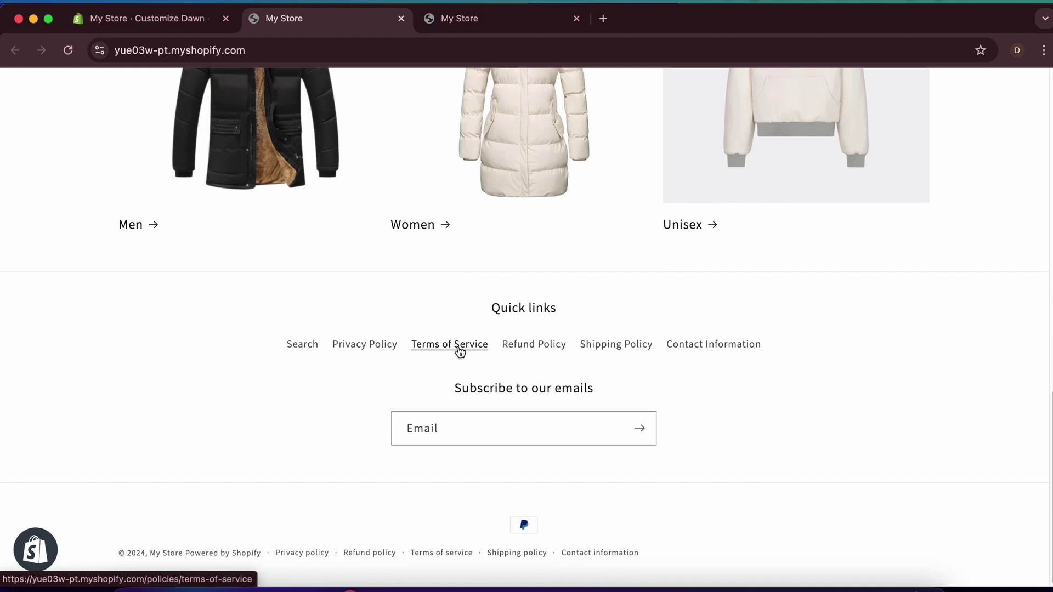
{"action": "scroll", "coordinate": [458, 349], "scroll_direction": "up", "scroll_amount": 15}
{"action": "scroll", "coordinate": [458, 352], "scroll_direction": "down", "scroll_amount": 10}
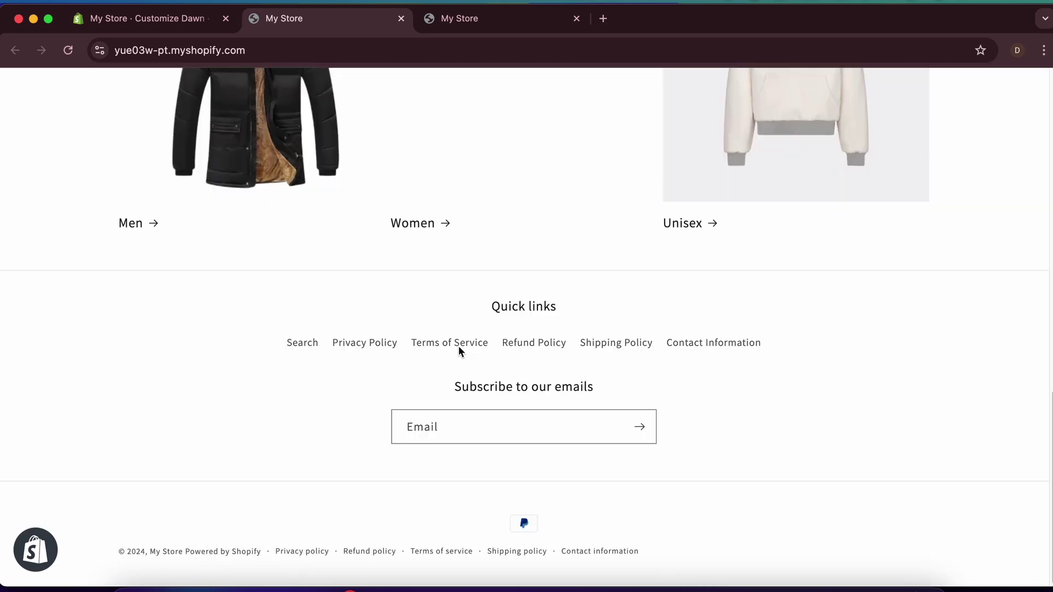
{"action": "scroll", "coordinate": [459, 349], "scroll_direction": "up", "scroll_amount": 10}
{"action": "scroll", "coordinate": [458, 349], "scroll_direction": "down", "scroll_amount": 10}
{"action": "scroll", "coordinate": [459, 348], "scroll_direction": "up", "scroll_amount": 15}
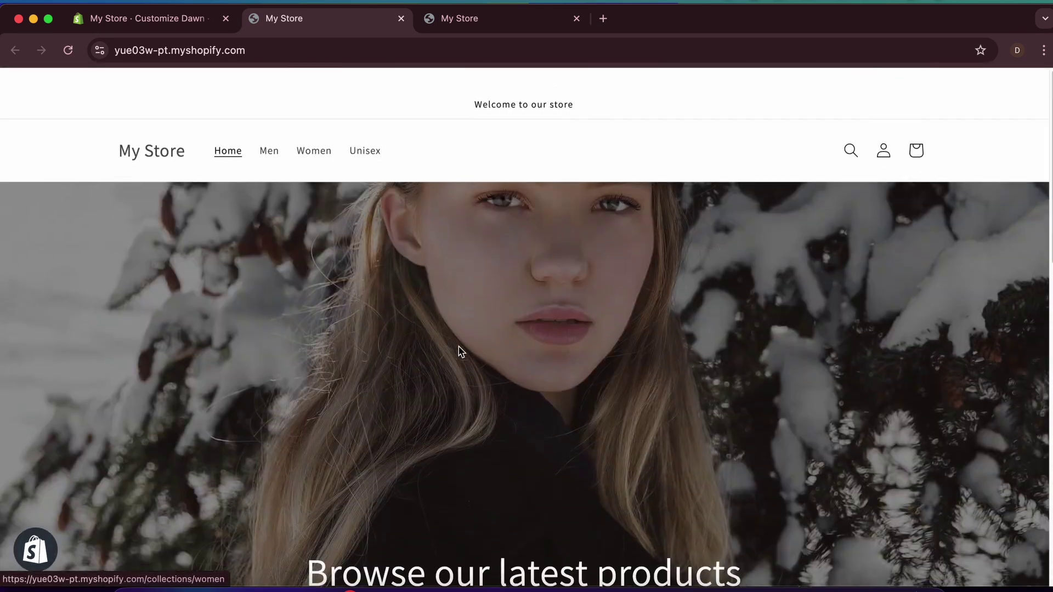
{"action": "scroll", "coordinate": [459, 347], "scroll_direction": "down", "scroll_amount": 1}
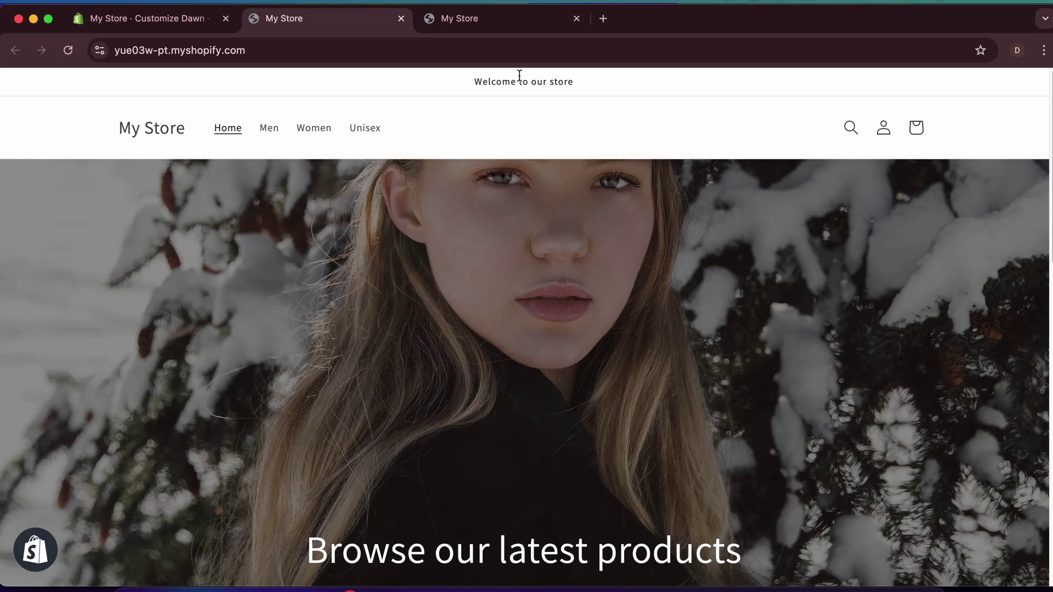
{"action": "left_click_drag", "start_coordinate": [472, 83], "coordinate": [574, 86]}
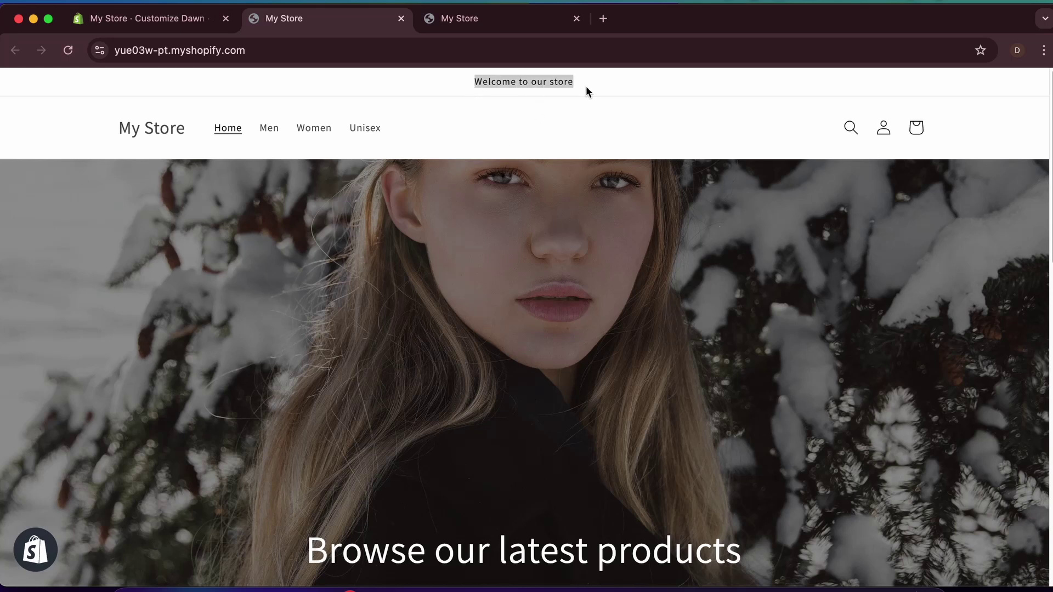
{"action": "left_click", "coordinate": [564, 108]}
- Hide the announcement bar in the Dawn theme editor and save the theme
{"action": "left_click", "coordinate": [164, 21]}
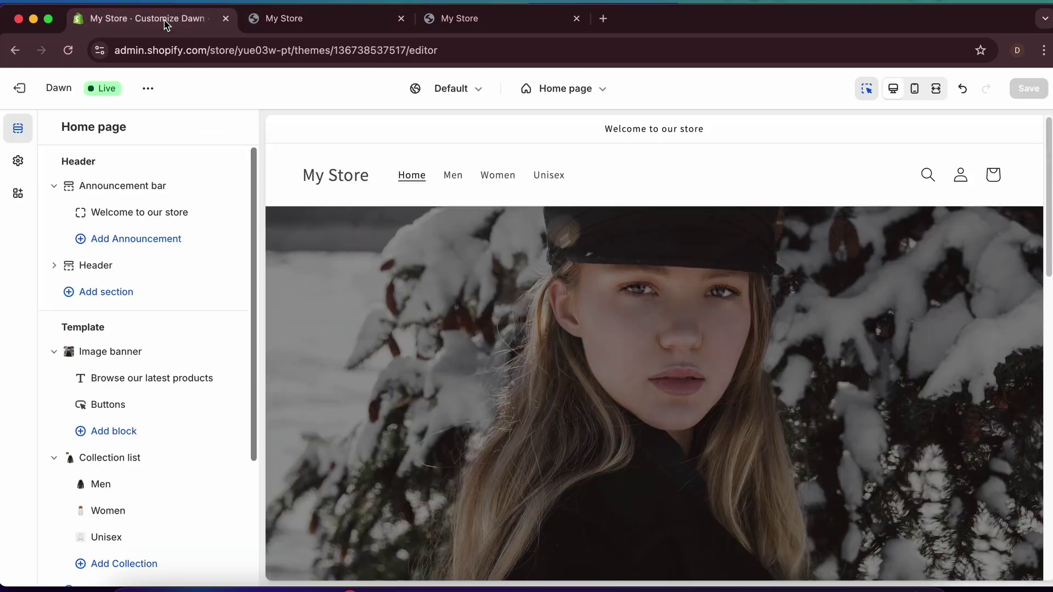
{"action": "left_click", "coordinate": [477, 131]}
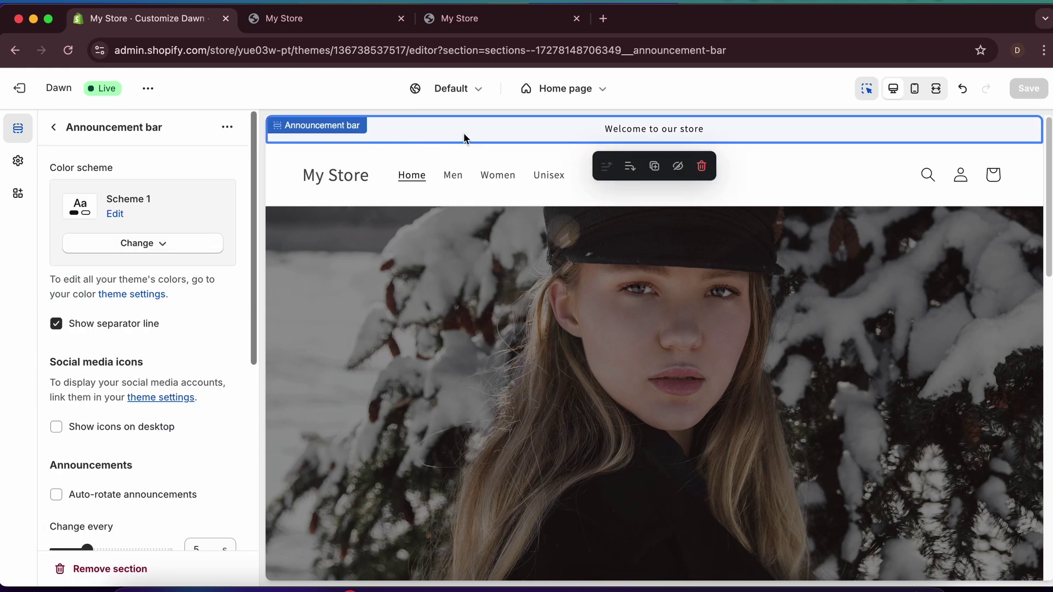
{"action": "left_click", "coordinate": [683, 168]}
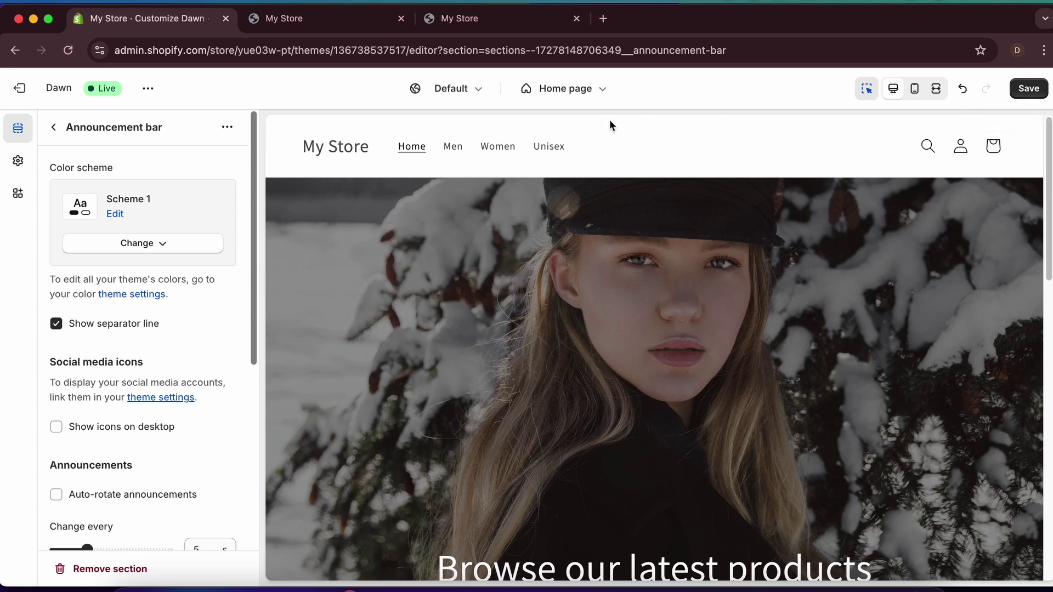
{"action": "left_click", "coordinate": [1029, 92]}
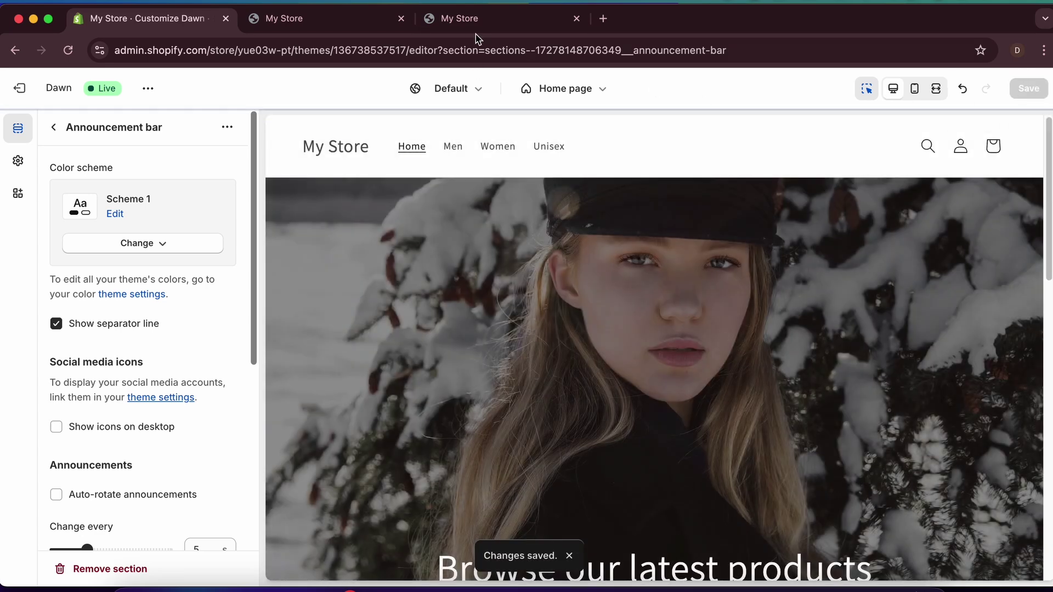
- Confirm the storefront no longer shows the announcement bar, then select the Header section in the editor
{"action": "left_click", "coordinate": [477, 25]}
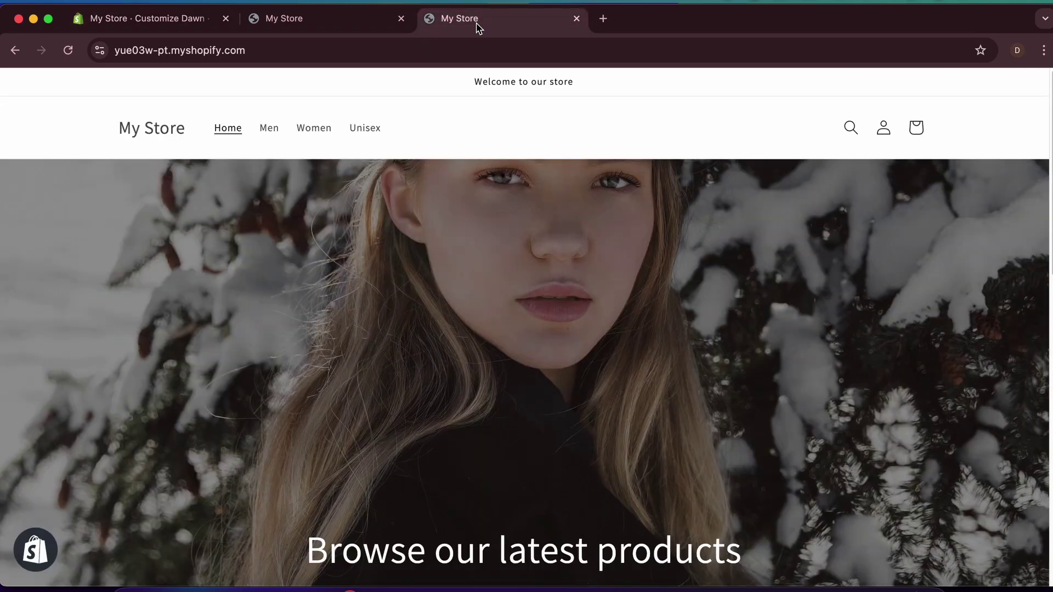
{"action": "scroll", "coordinate": [475, 176], "scroll_direction": "down", "scroll_amount": 1}
{"action": "scroll", "coordinate": [466, 194], "scroll_direction": "down", "scroll_amount": 12}
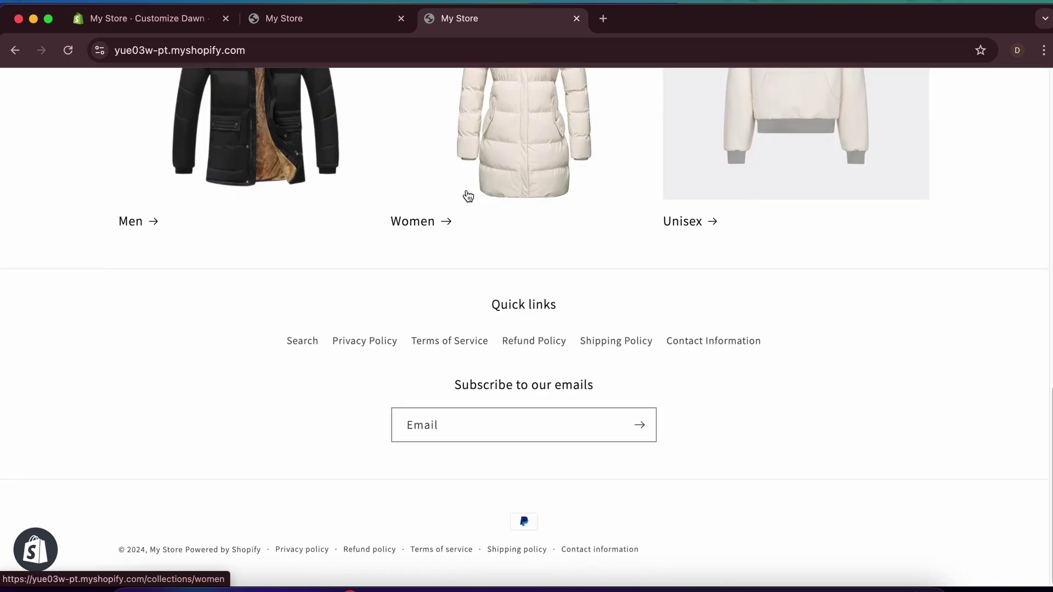
{"action": "scroll", "coordinate": [468, 196], "scroll_direction": "up", "scroll_amount": 10}
{"action": "scroll", "coordinate": [466, 192], "scroll_direction": "down", "scroll_amount": 10}
{"action": "scroll", "coordinate": [464, 188], "scroll_direction": "up", "scroll_amount": 10}
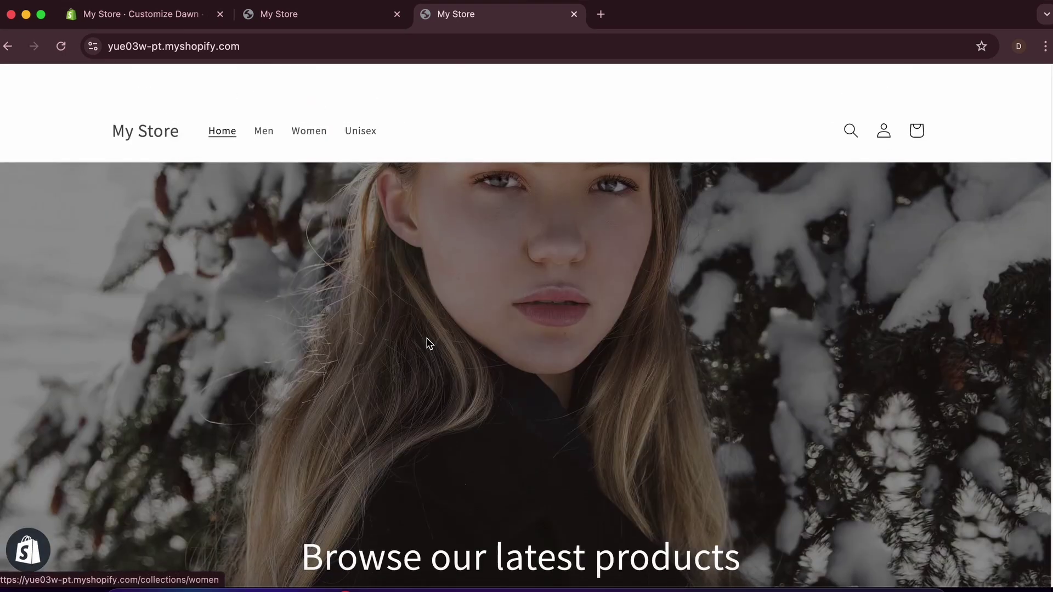
{"action": "scroll", "coordinate": [430, 344], "scroll_direction": "down", "scroll_amount": 10}
{"action": "scroll", "coordinate": [430, 343], "scroll_direction": "up", "scroll_amount": 10}
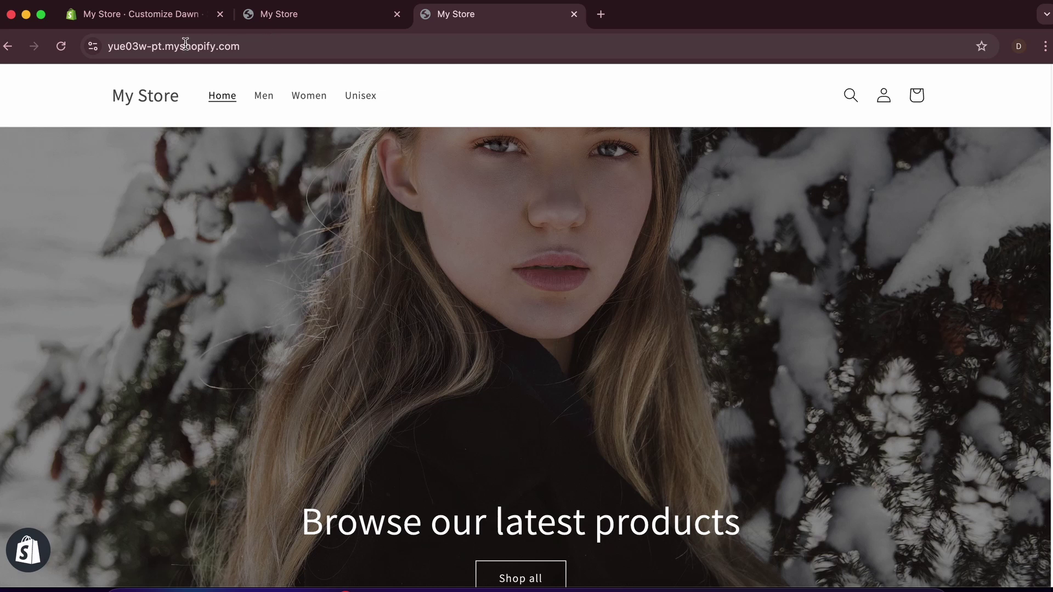
{"action": "left_click", "coordinate": [120, 22]}
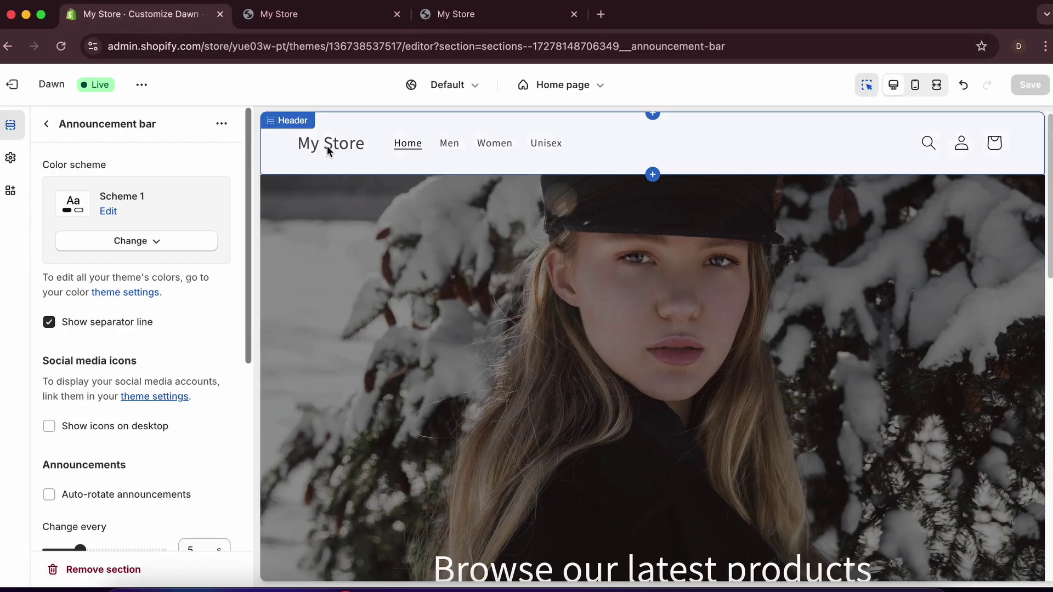
{"action": "left_click", "coordinate": [344, 135]}
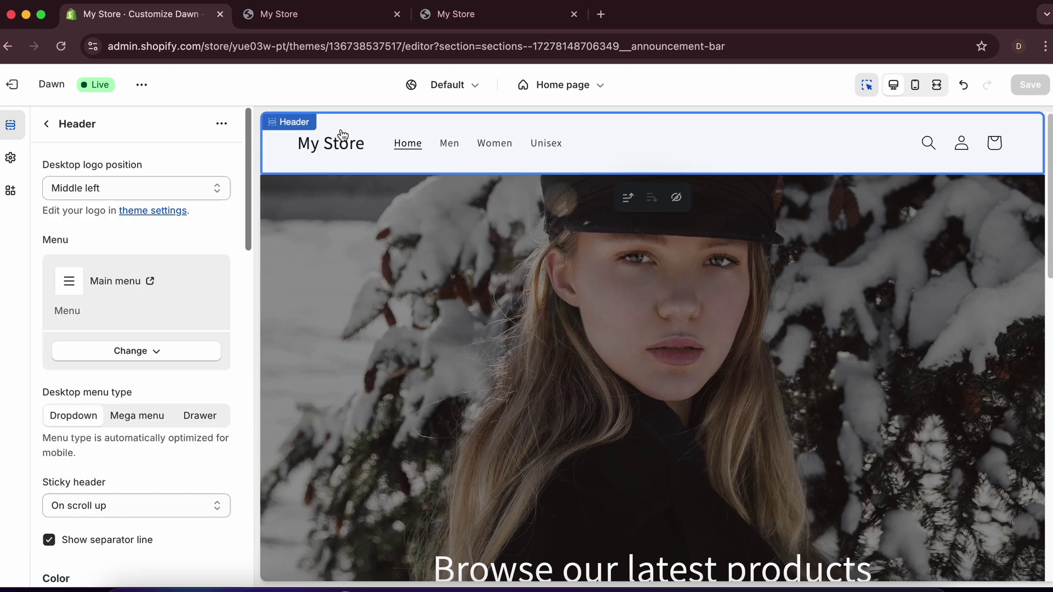
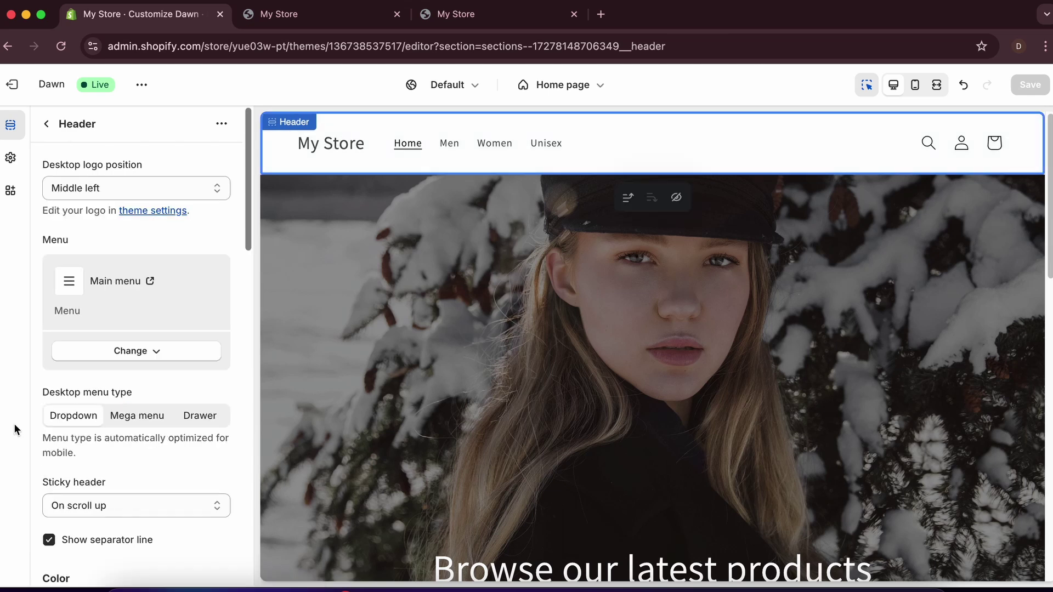
- Open the theme's Logo settings, showing empty logo and favicon slots and 90 px width
{"action": "left_click", "coordinate": [47, 128]}
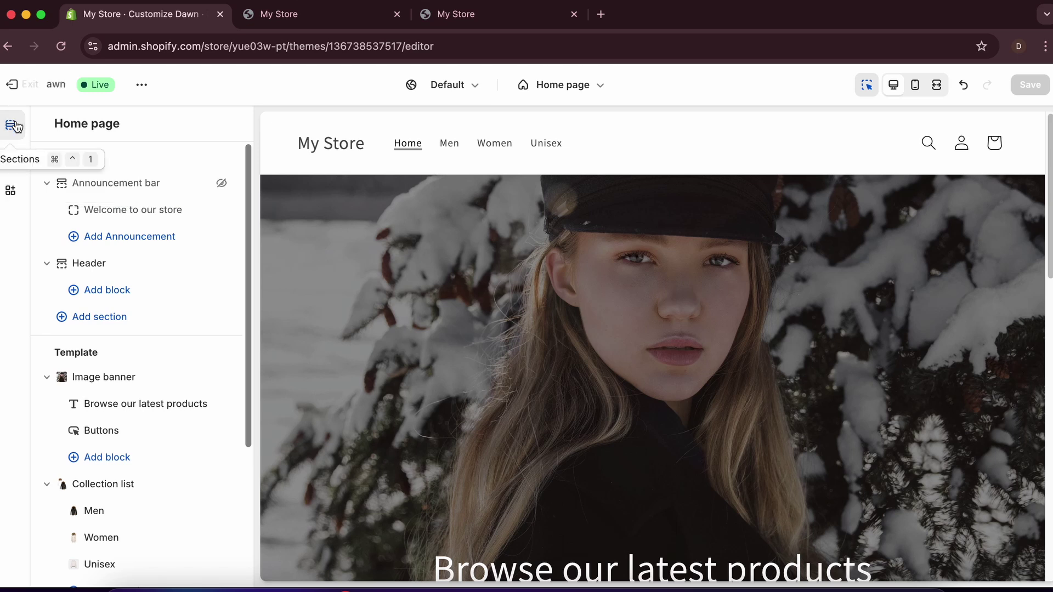
{"action": "left_click", "coordinate": [11, 161]}
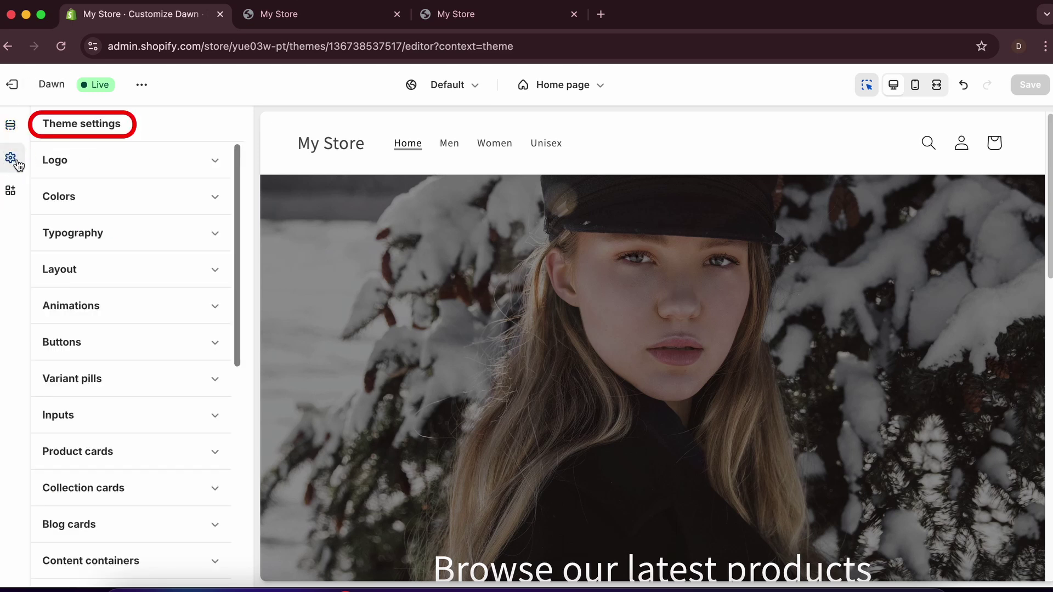
{"action": "left_click", "coordinate": [97, 165]}
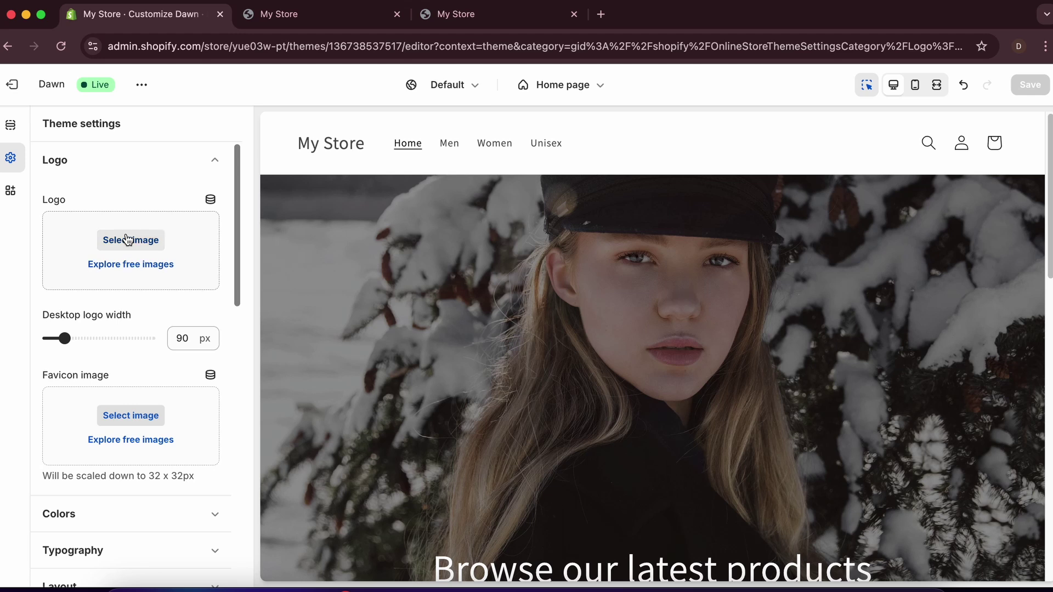
- Search the web for 'canva' in a new tab and go to canva.com
{"action": "left_click", "coordinate": [602, 14]}
{"action": "type", "text": "canva"}
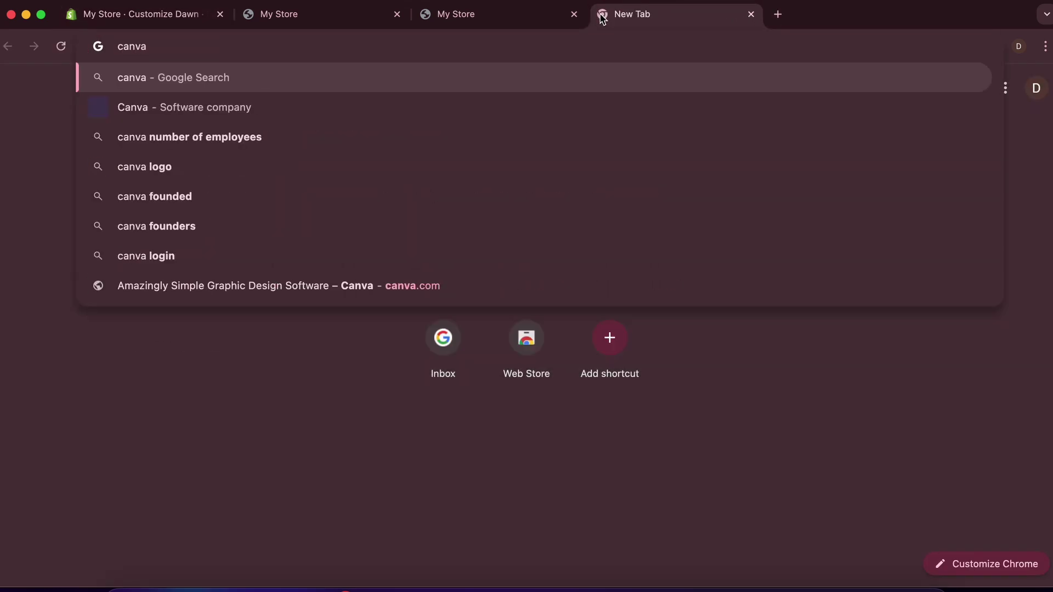
{"action": "key", "text": "Return"}
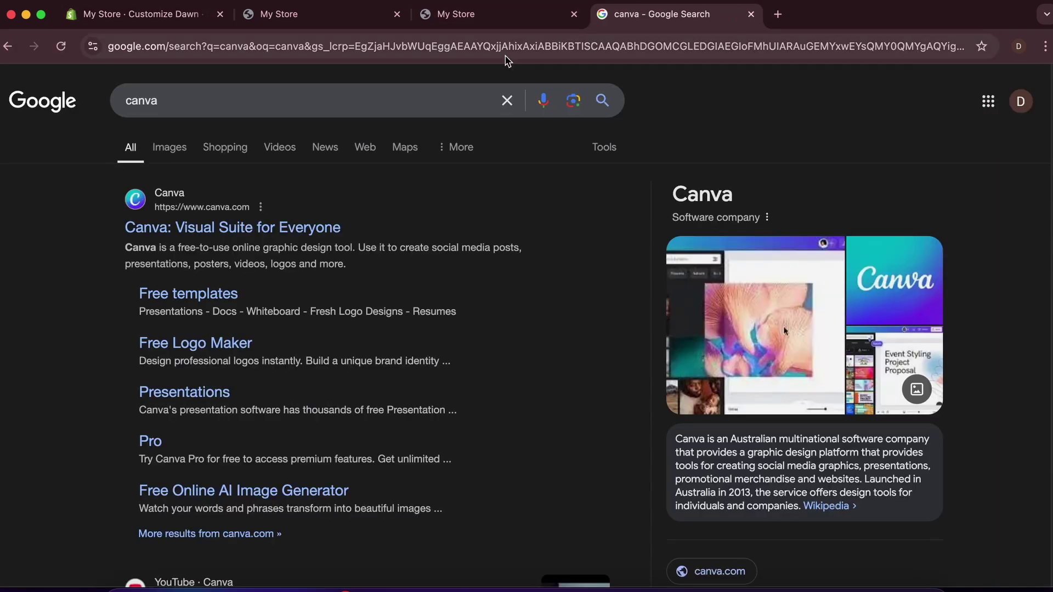
{"action": "left_click", "coordinate": [230, 225]}
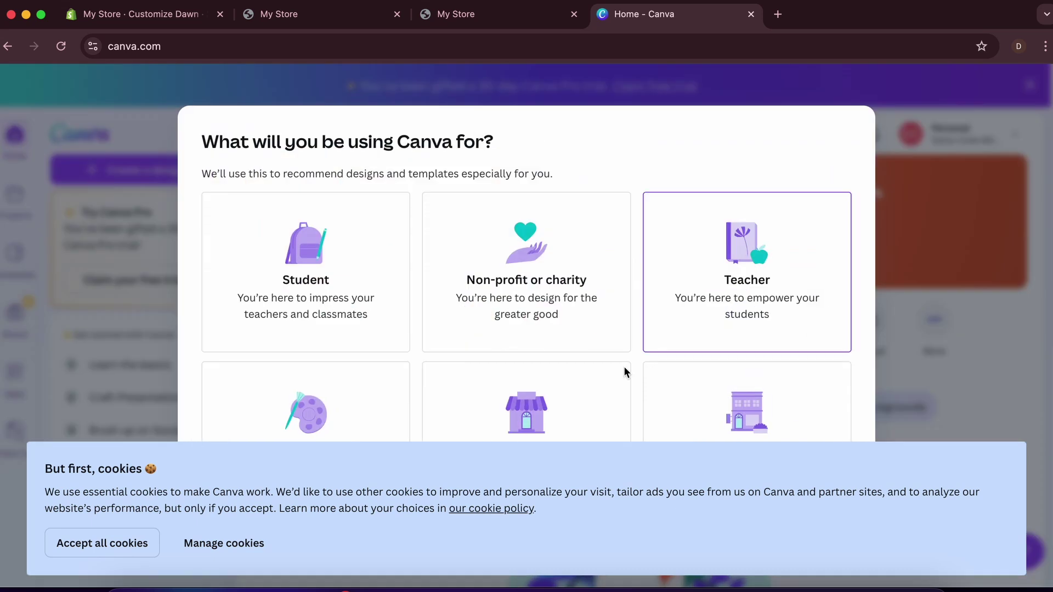
- Accept cookies, choose Personal use, and decline the Pro trial and marketing e-mails
{"action": "left_click", "coordinate": [134, 557]}
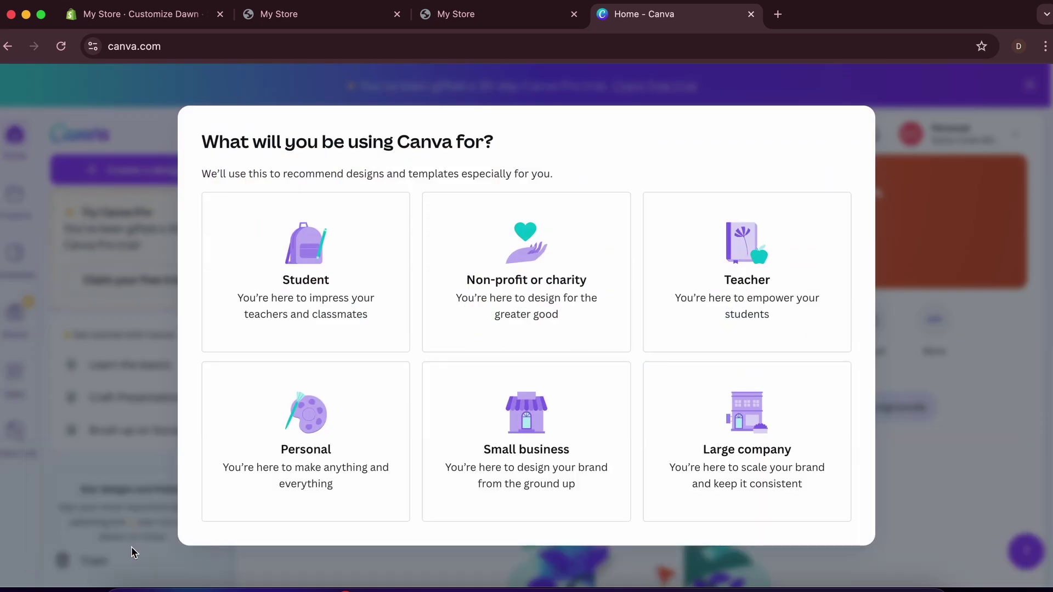
{"action": "left_click", "coordinate": [348, 433]}
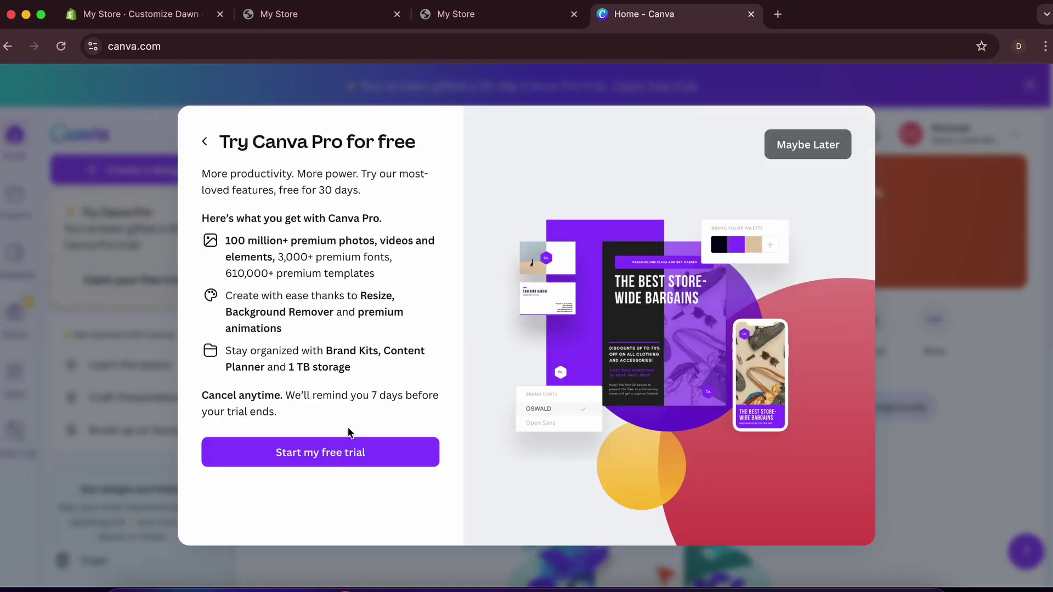
{"action": "left_click", "coordinate": [835, 133]}
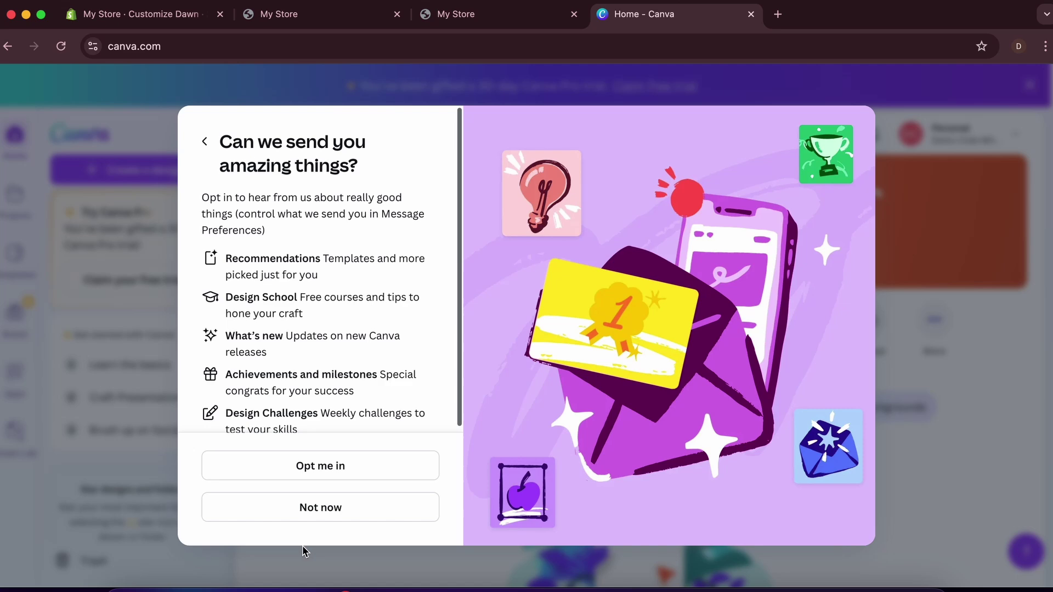
{"action": "left_click", "coordinate": [332, 509]}
- Search Canva for 'clothing logo' templates and open the BORCELLE Fashion logo template
{"action": "left_click", "coordinate": [526, 134]}
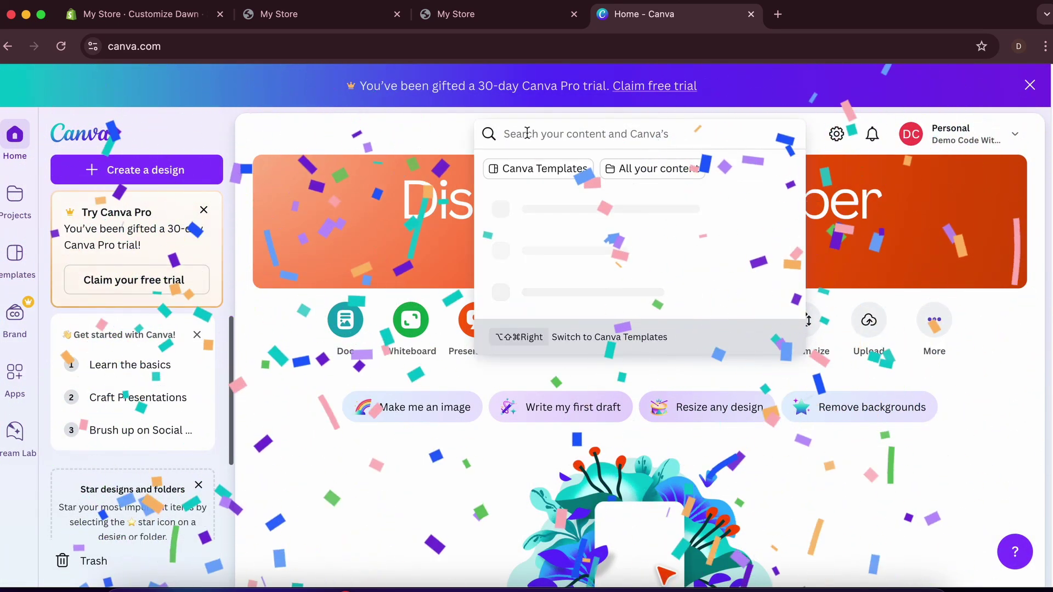
{"action": "type", "text": "clothing l"}
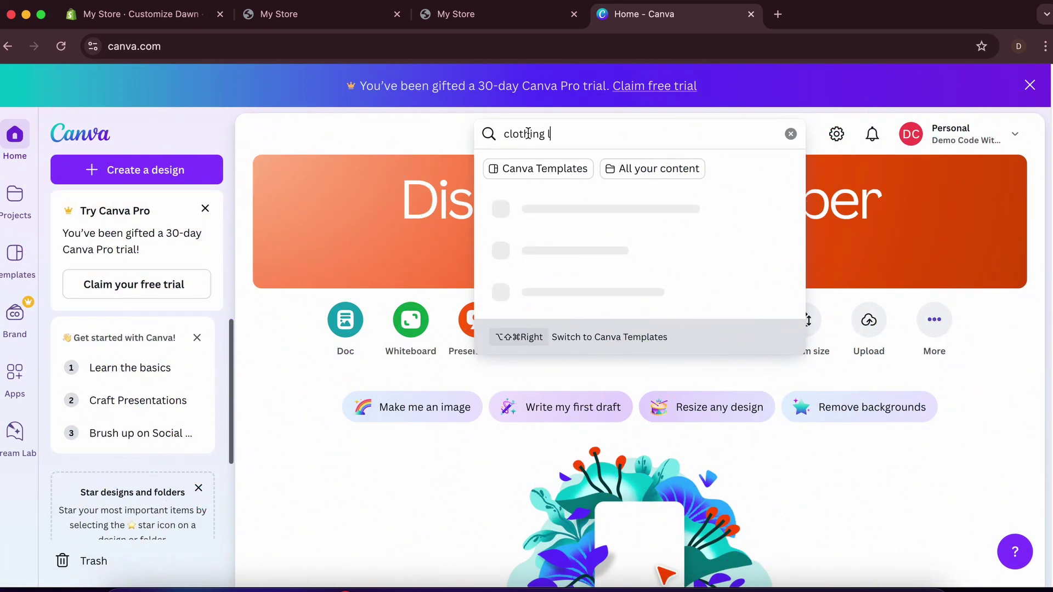
{"action": "type", "text": "ogo"}
{"action": "key", "text": "Return"}
{"action": "scroll", "coordinate": [603, 411], "scroll_direction": "down", "scroll_amount": 9}
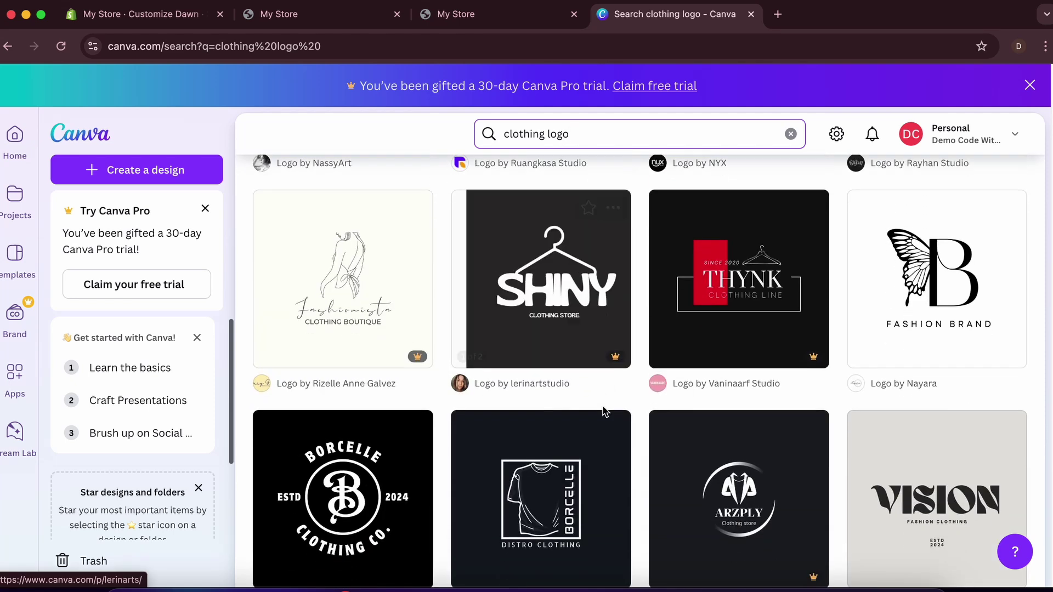
{"action": "scroll", "coordinate": [604, 412], "scroll_direction": "down", "scroll_amount": 4}
{"action": "scroll", "coordinate": [604, 412], "scroll_direction": "down", "scroll_amount": 2}
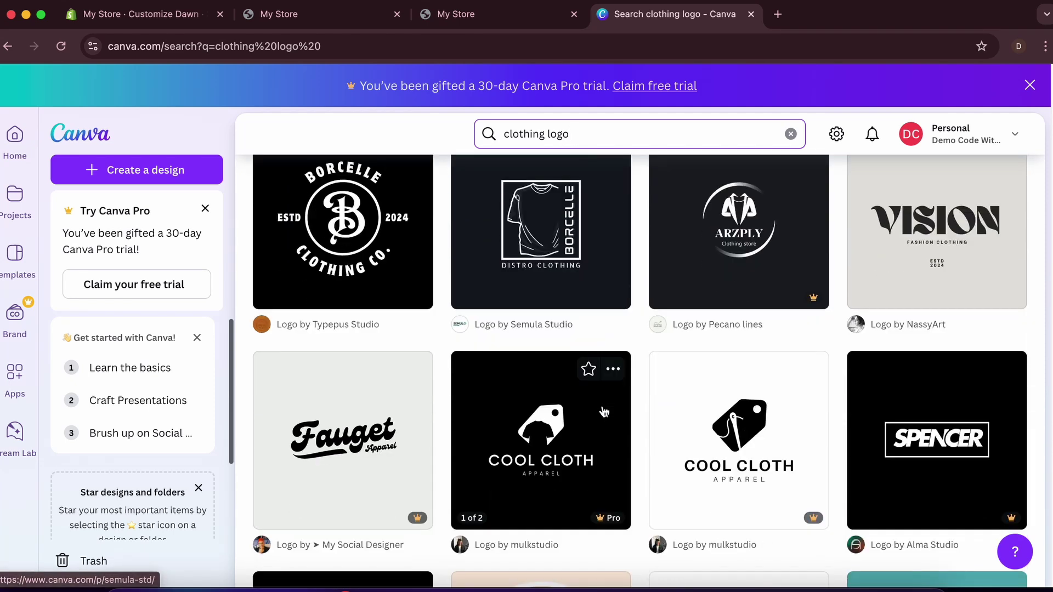
{"action": "scroll", "coordinate": [736, 388], "scroll_direction": "down", "scroll_amount": 2}
{"action": "scroll", "coordinate": [739, 390], "scroll_direction": "up", "scroll_amount": 2}
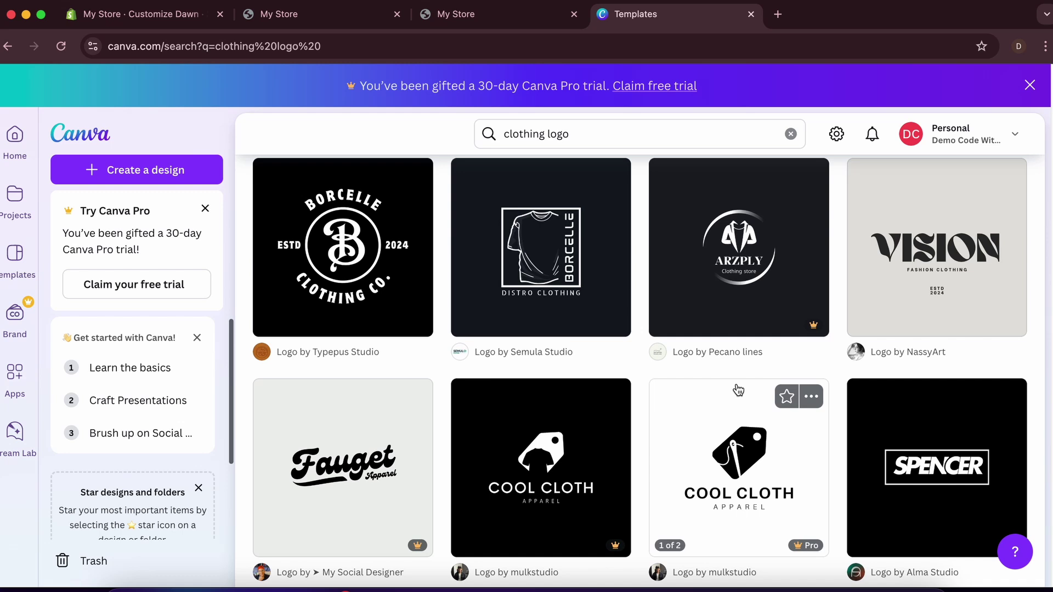
{"action": "scroll", "coordinate": [739, 390], "scroll_direction": "up", "scroll_amount": 12}
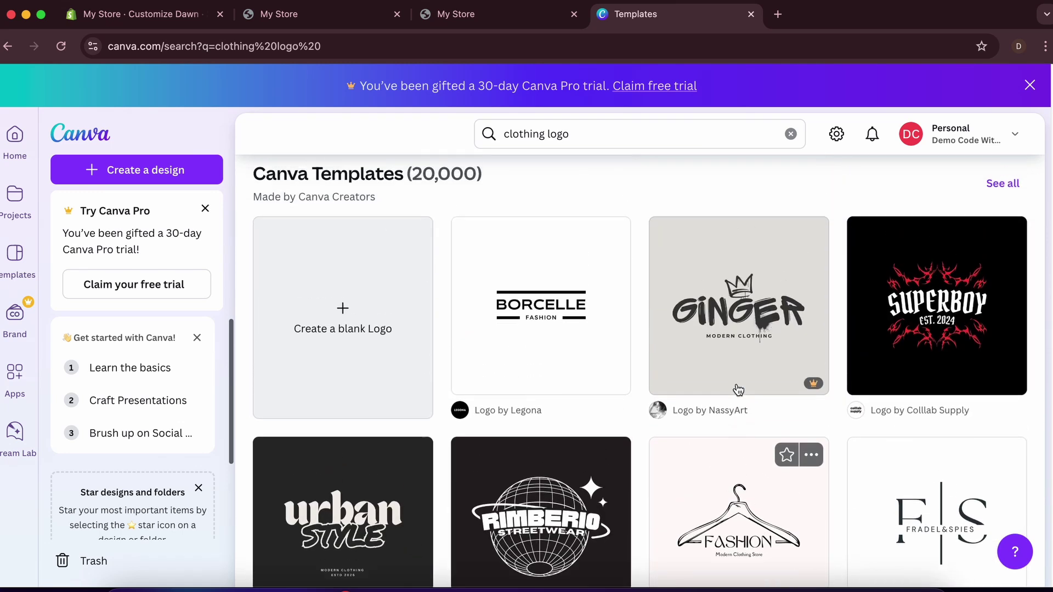
{"action": "left_click", "coordinate": [577, 345]}
- Start a design from the template and change the logo's main word to ELITE
{"action": "left_click", "coordinate": [750, 245]}
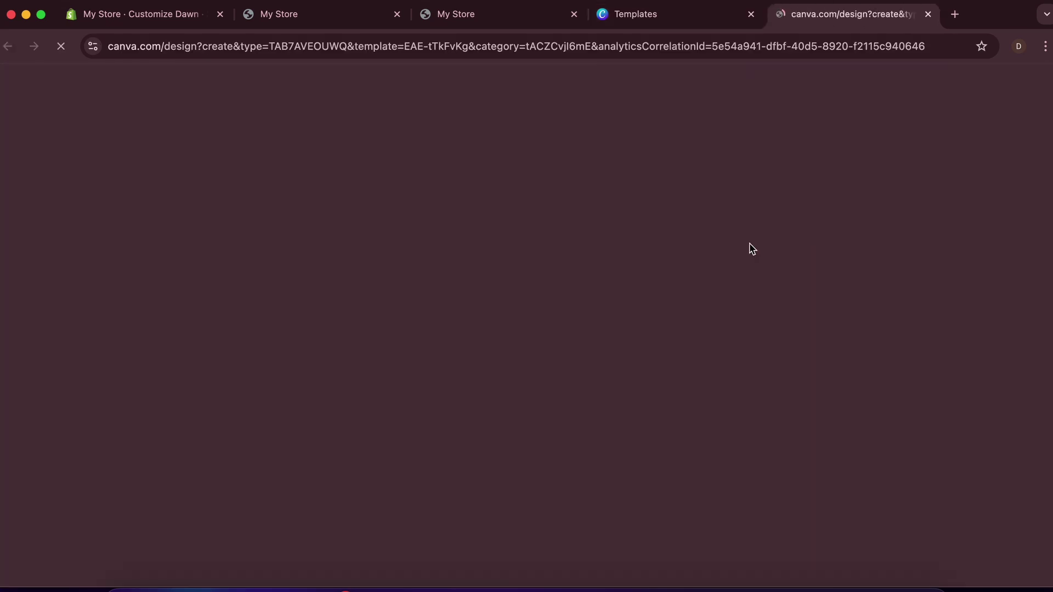
{"action": "left_click", "coordinate": [574, 337]}
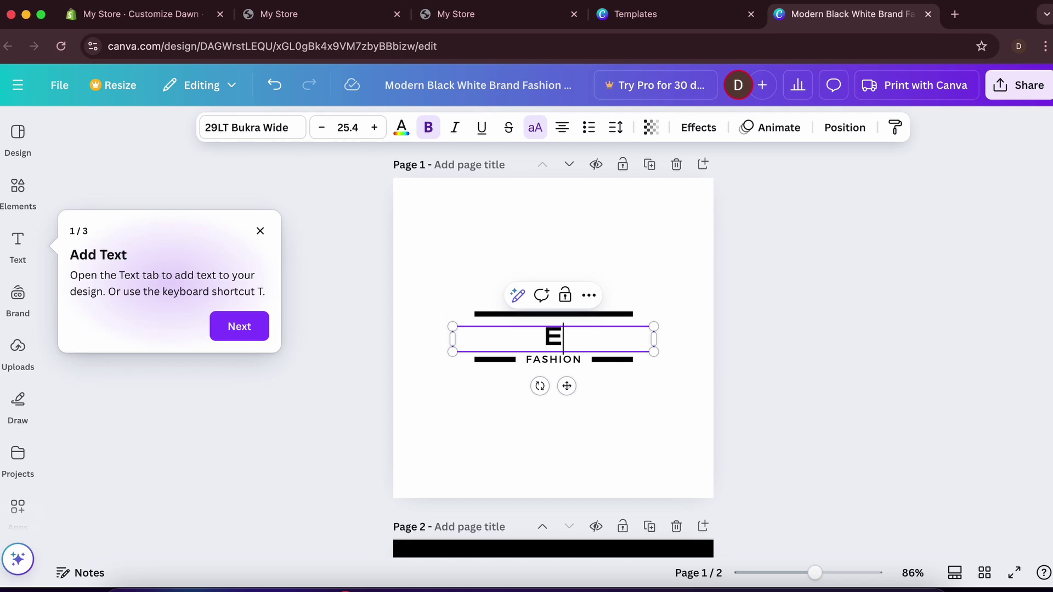
{"action": "left_click", "coordinate": [634, 406]}
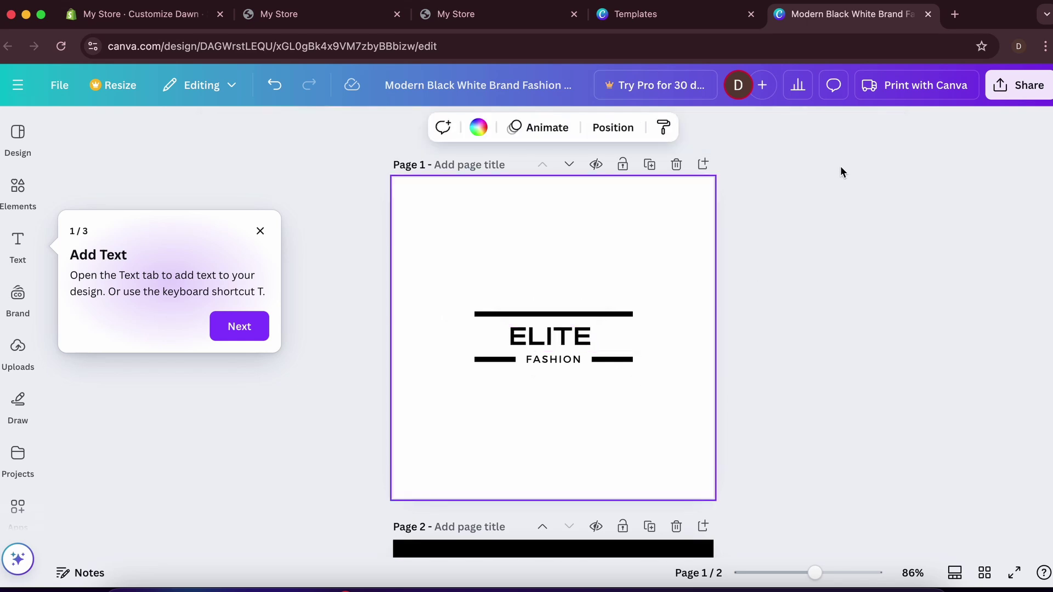
- Download only page 1 of the ELITE FASHION logo as a PNG
{"action": "left_click", "coordinate": [1010, 87]}
{"action": "left_click", "coordinate": [793, 413]}
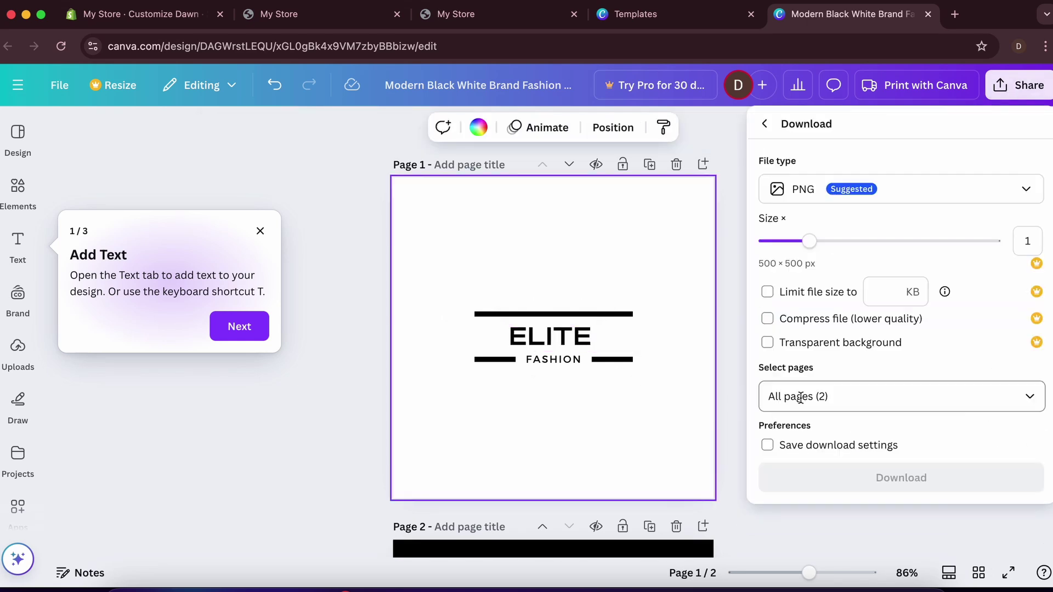
{"action": "left_click", "coordinate": [831, 396]}
{"action": "left_click", "coordinate": [863, 296]}
{"action": "left_click", "coordinate": [861, 348]}
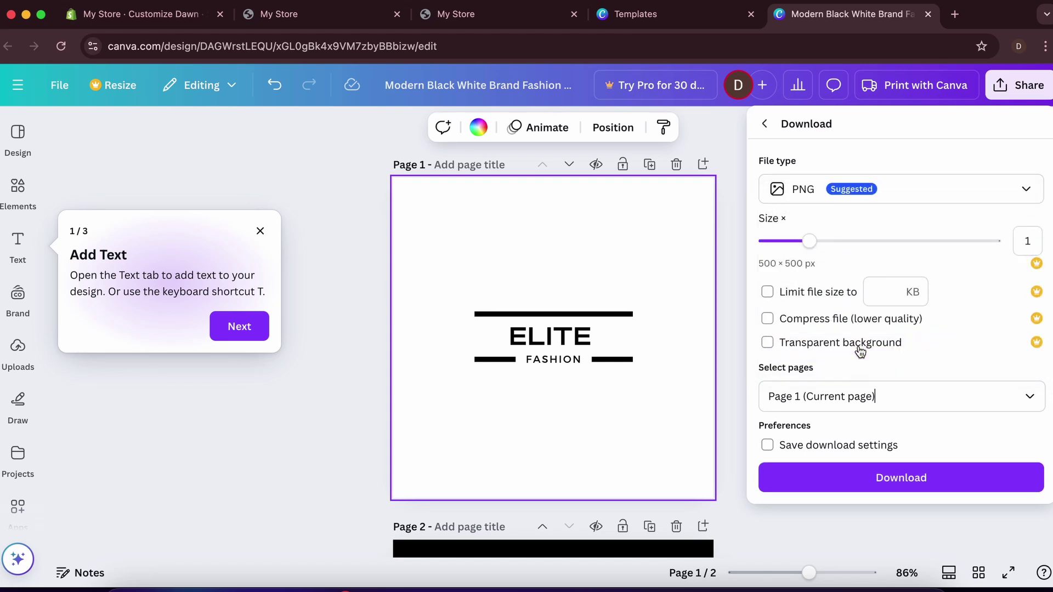
{"action": "left_click", "coordinate": [854, 483]}
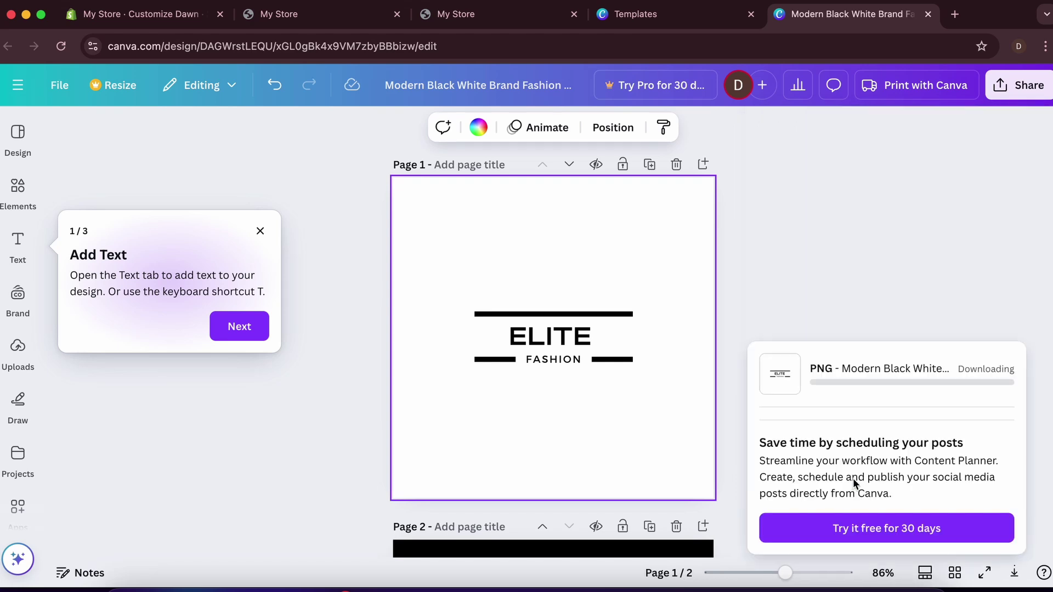
- Upload the downloaded ELITE FASHION PNG in the theme editor and set it as the store logo
{"action": "left_click", "coordinate": [120, 17]}
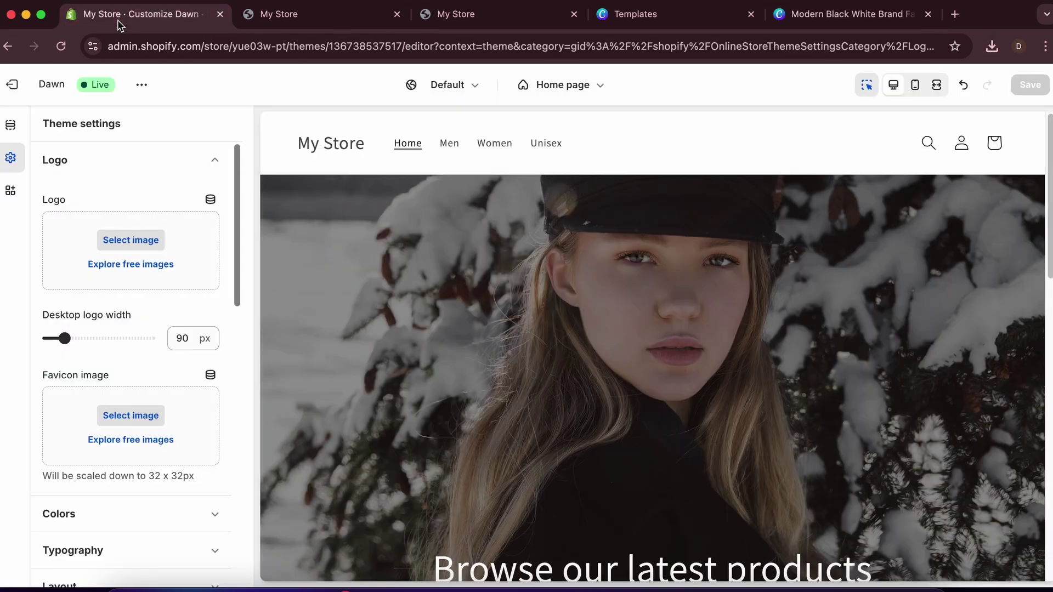
{"action": "left_click", "coordinate": [130, 242]}
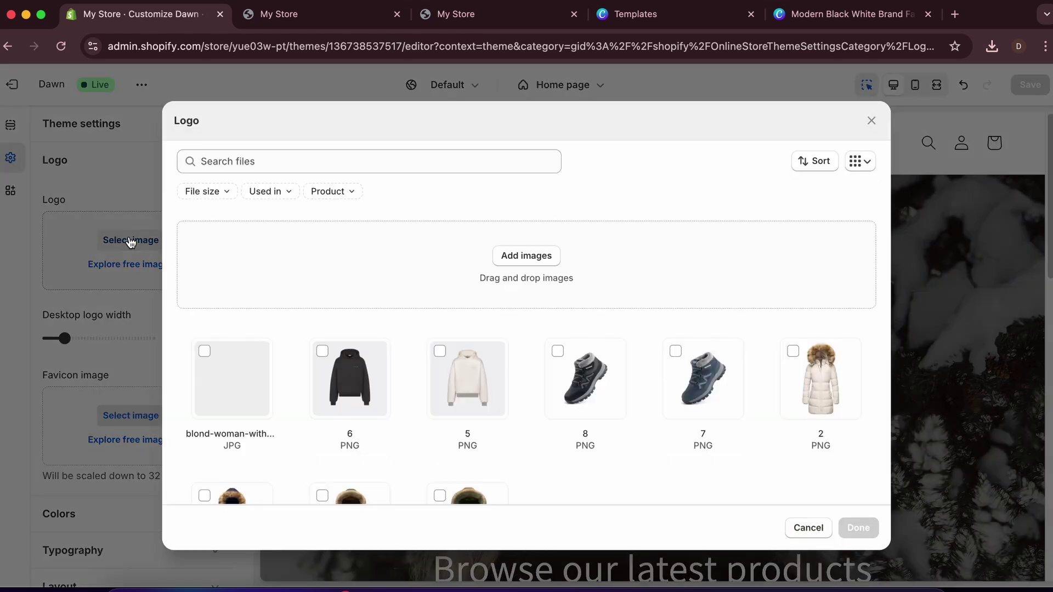
{"action": "left_click", "coordinate": [513, 256]}
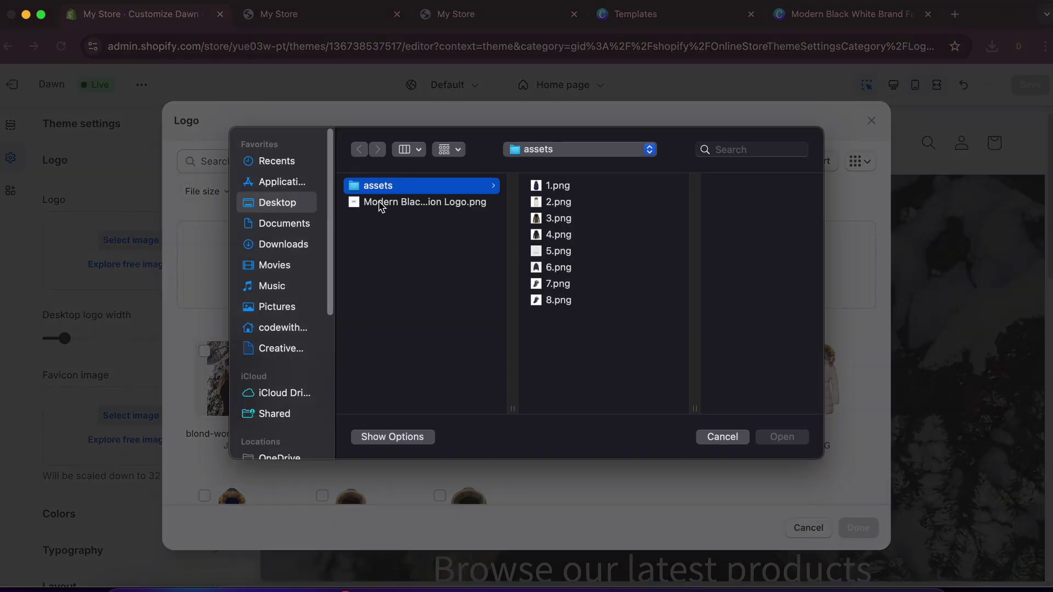
{"action": "left_click", "coordinate": [382, 204]}
{"action": "left_click", "coordinate": [785, 438]}
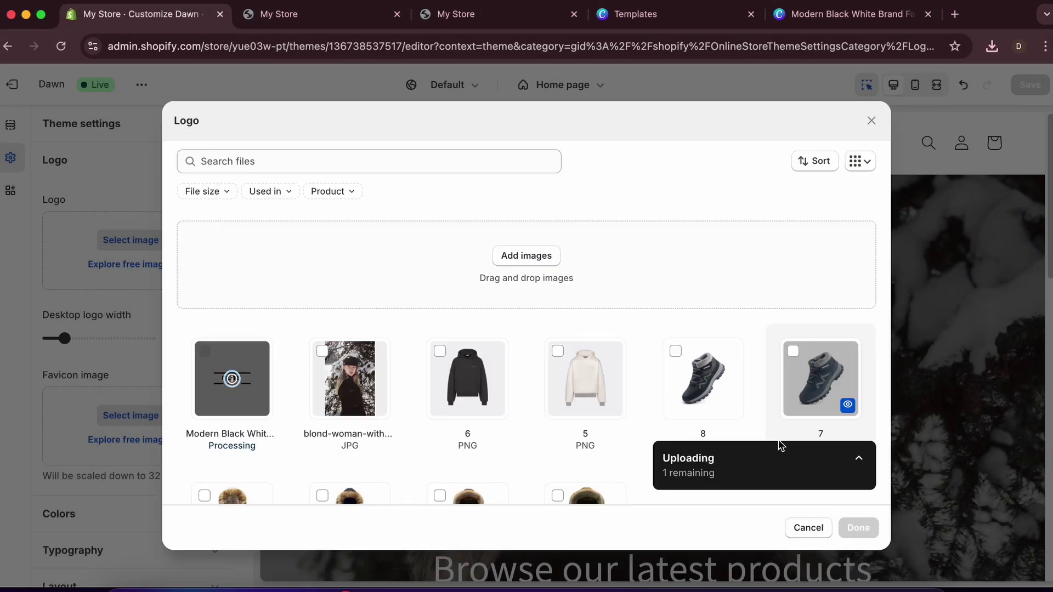
{"action": "left_click", "coordinate": [861, 527]}
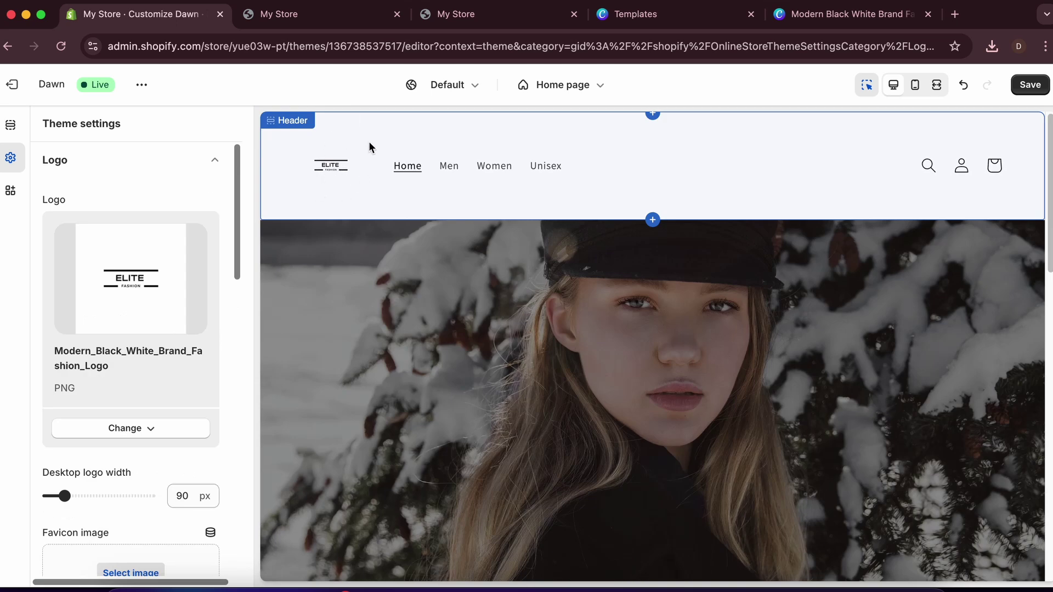
- Reduce the desktop logo width to 80 px, save the theme, and view the live storefront
{"action": "mouse_move", "coordinate": [64, 496]}
{"action": "left_mouse_down"}
{"action": "mouse_move", "coordinate": [85, 496]}
{"action": "mouse_move", "coordinate": [60, 498]}
{"action": "left_mouse_up"}
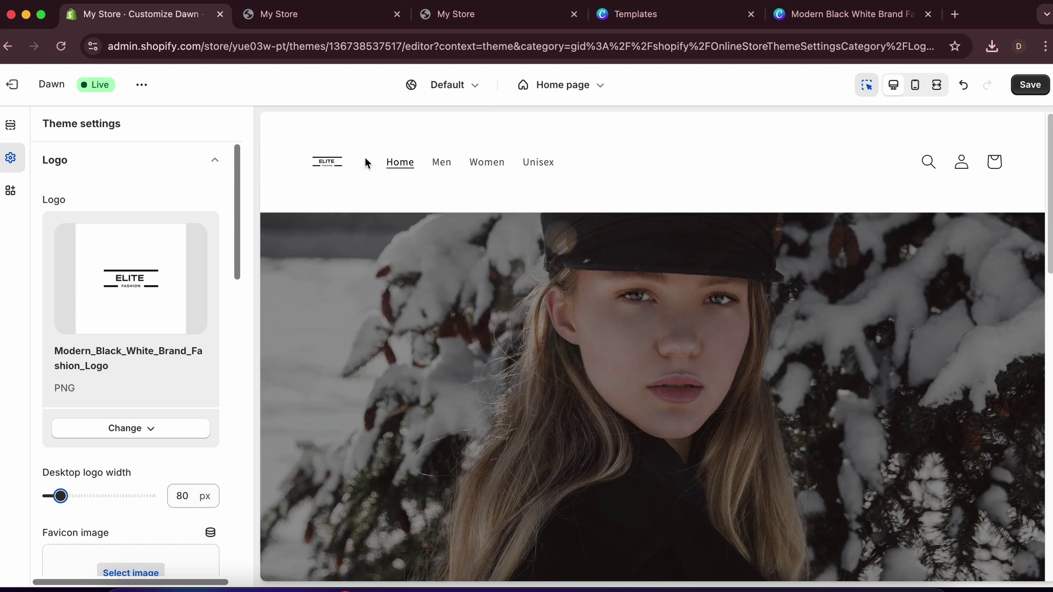
{"action": "key", "text": "super+s"}
{"action": "left_click", "coordinate": [345, 15]}
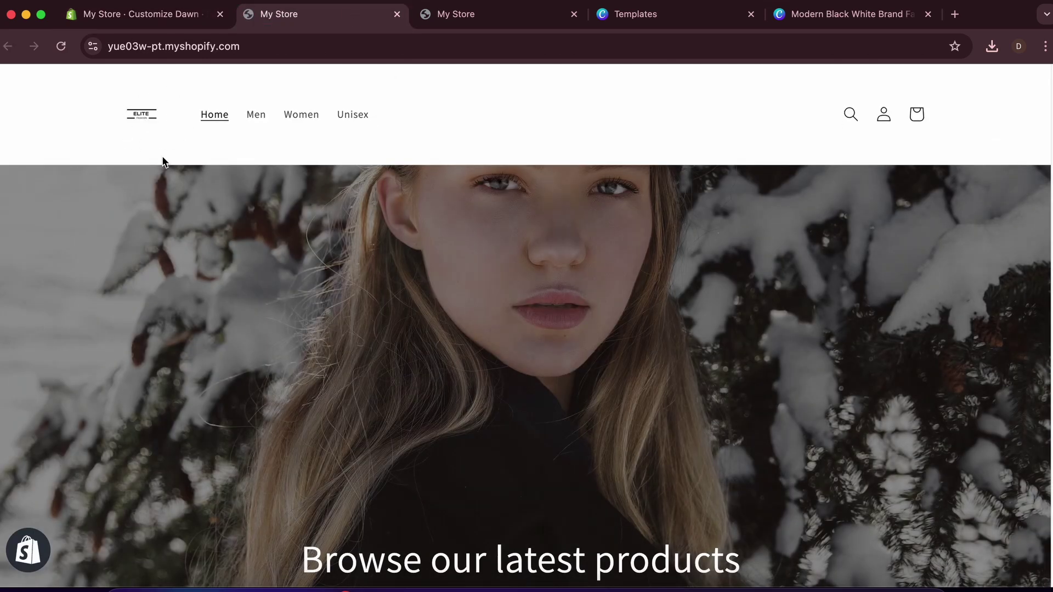
- Scroll the storefront to check the header, then exit the Dawn theme editor to the Themes page
{"action": "scroll", "coordinate": [164, 333], "scroll_direction": "down", "scroll_amount": 5}
{"action": "scroll", "coordinate": [166, 336], "scroll_direction": "up", "scroll_amount": 5}
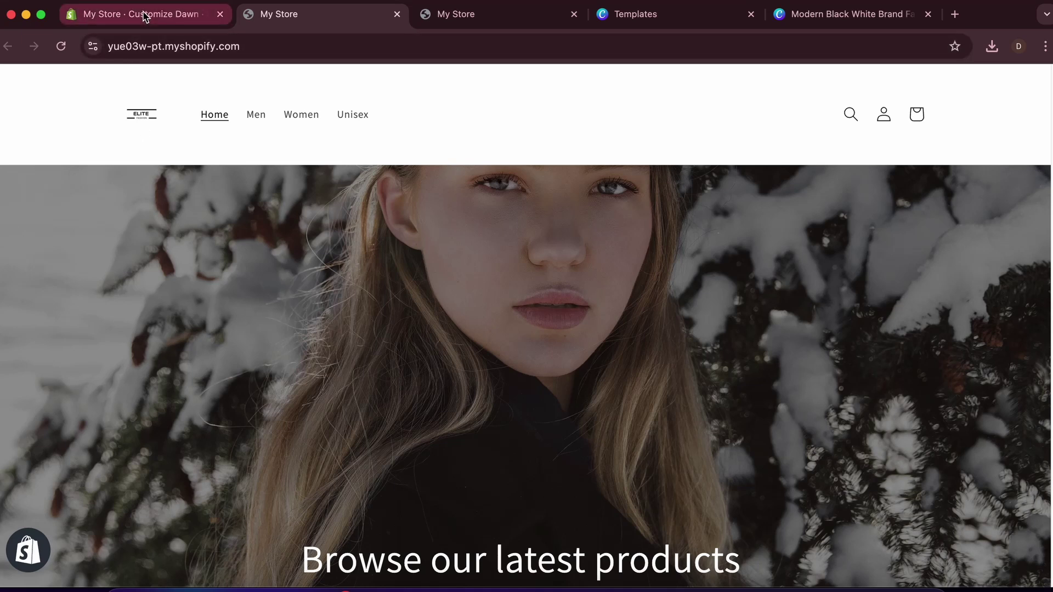
{"action": "left_click", "coordinate": [119, 18]}
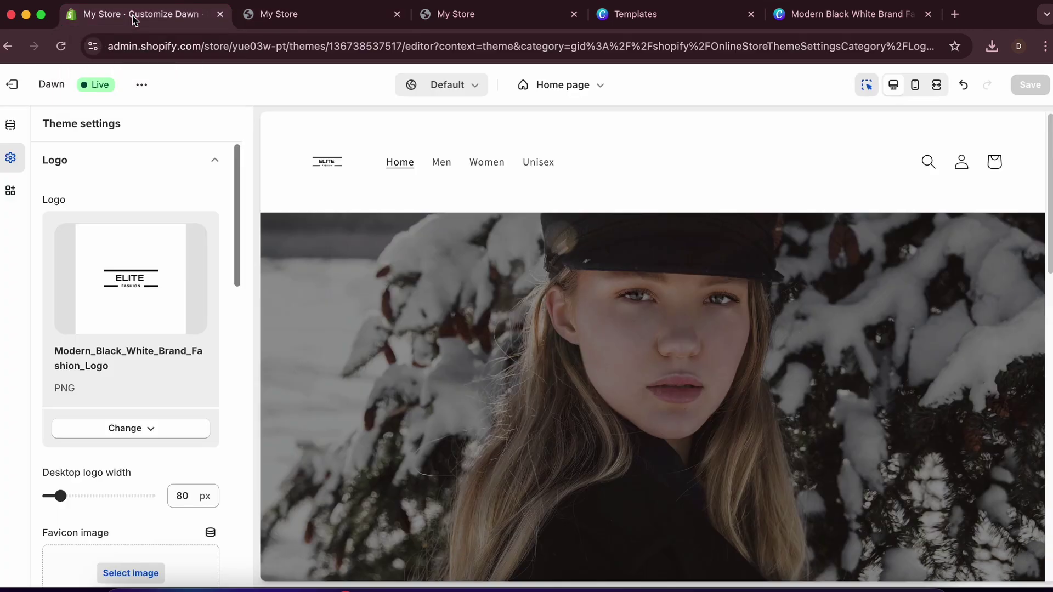
{"action": "left_click", "coordinate": [12, 85]}
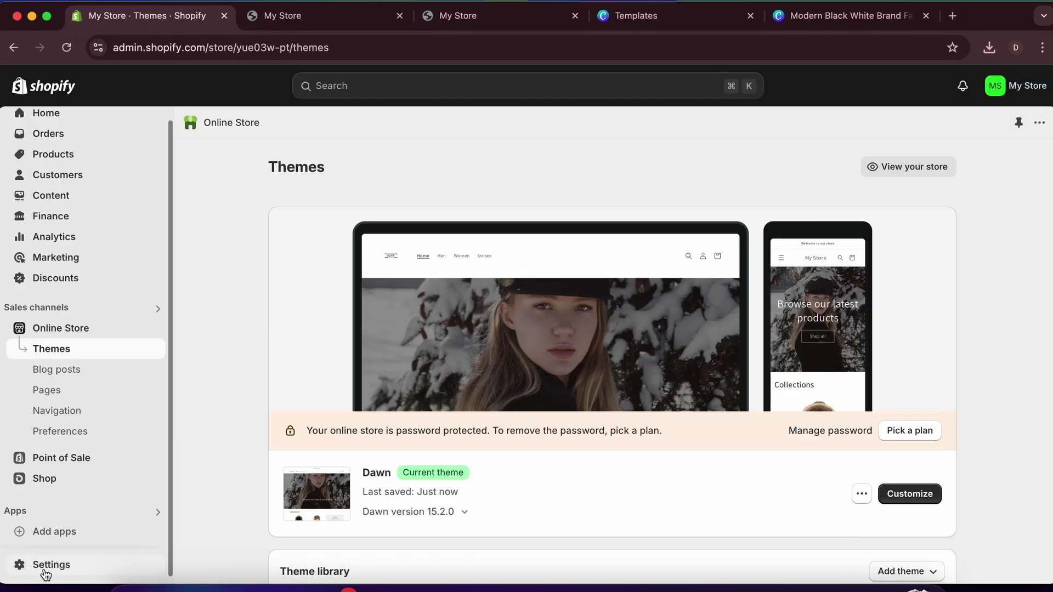
- Open Payments in Settings and begin the Shopify Payments account setup
{"action": "left_click", "coordinate": [47, 565]}
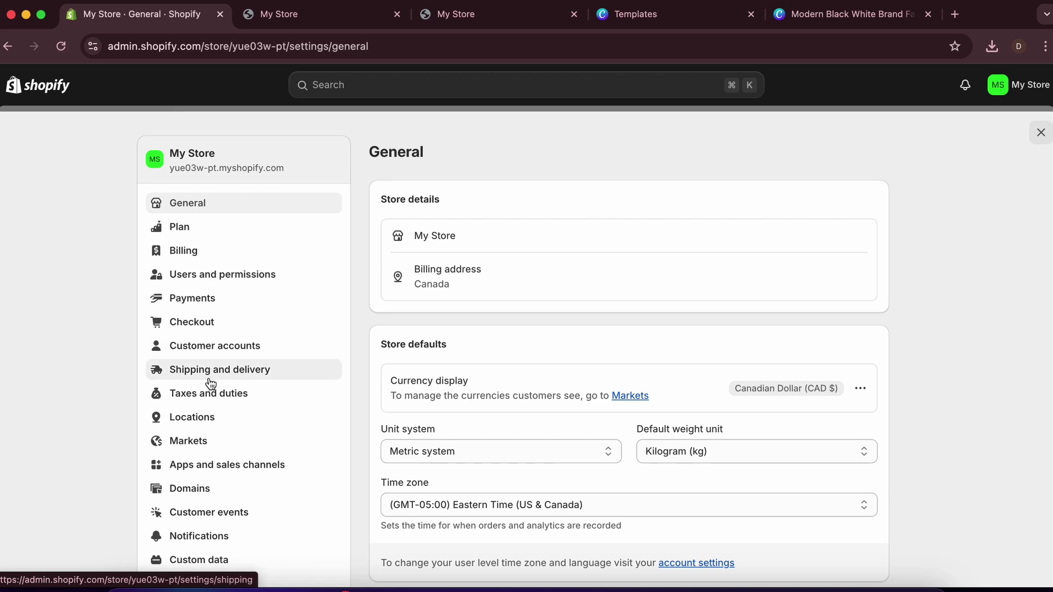
{"action": "scroll", "coordinate": [209, 381], "scroll_direction": "down", "scroll_amount": 5}
{"action": "scroll", "coordinate": [211, 383], "scroll_direction": "up", "scroll_amount": 5}
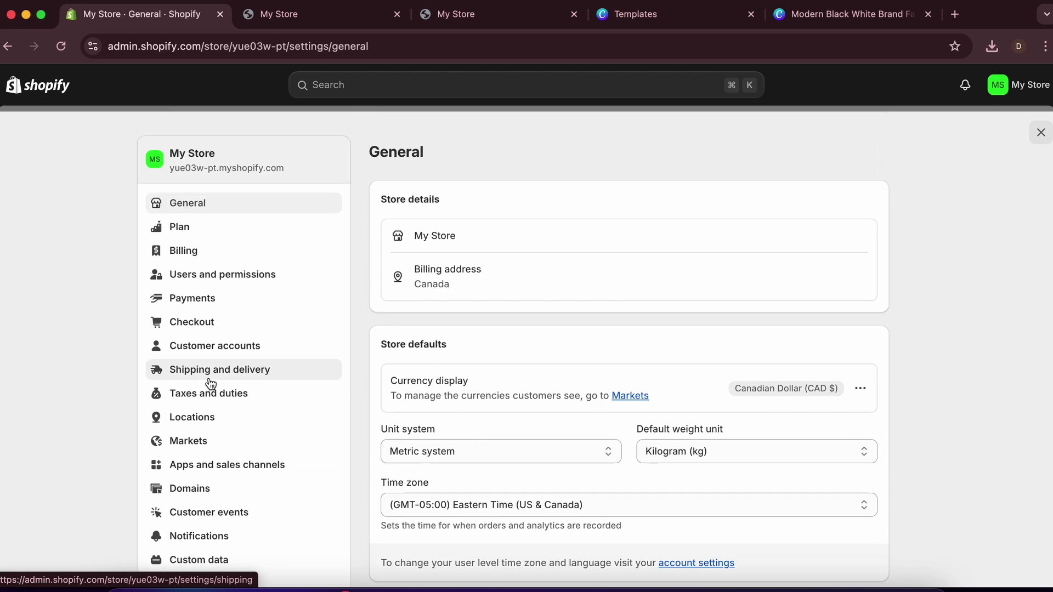
{"action": "left_click", "coordinate": [195, 307]}
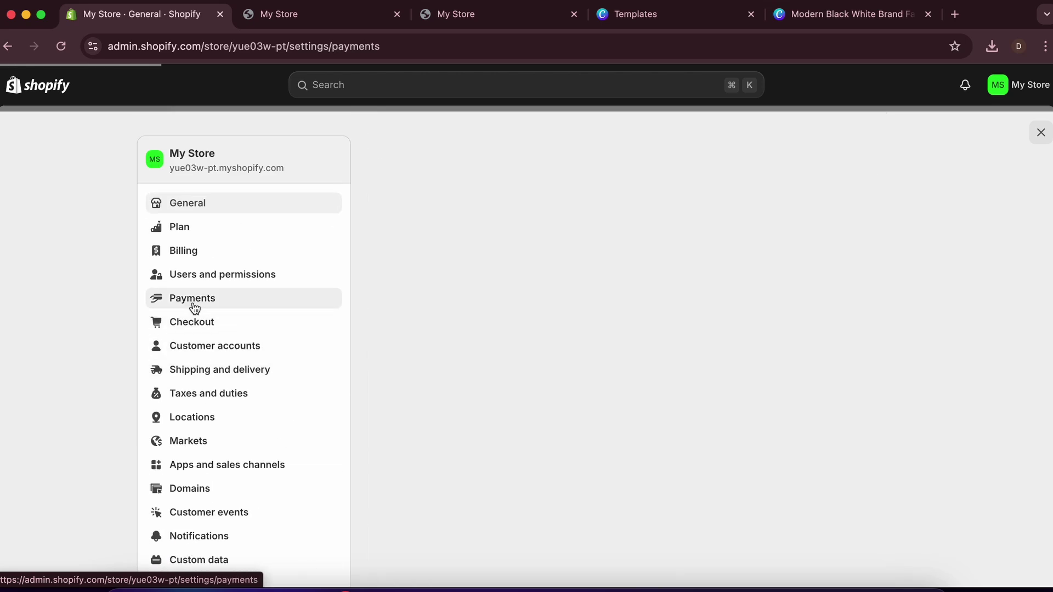
{"action": "scroll", "coordinate": [443, 352], "scroll_direction": "down", "scroll_amount": 1}
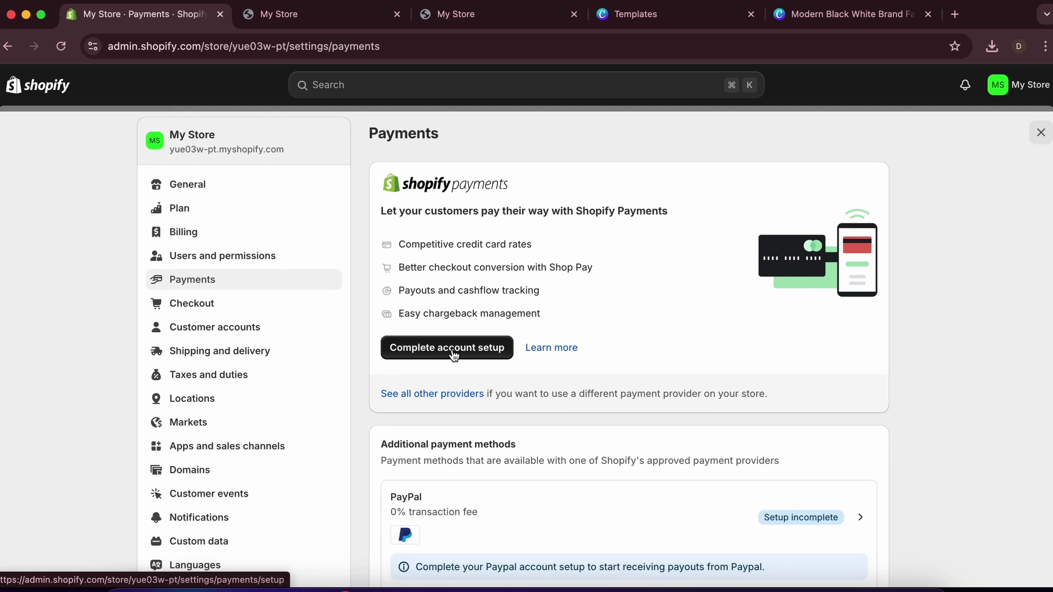
{"action": "left_click", "coordinate": [451, 348]}
{"action": "scroll", "coordinate": [451, 355], "scroll_direction": "down", "scroll_amount": 3}
{"action": "left_click", "coordinate": [821, 338]}
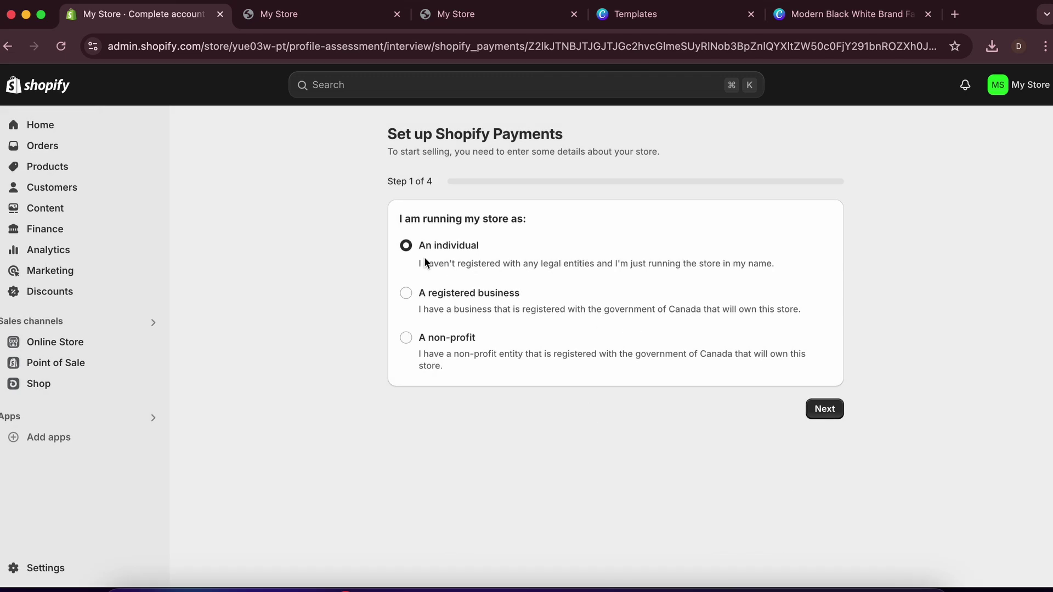
- Choose Individual as the store type, advance to setup step 2, then return to Settings
{"action": "left_click", "coordinate": [453, 343]}
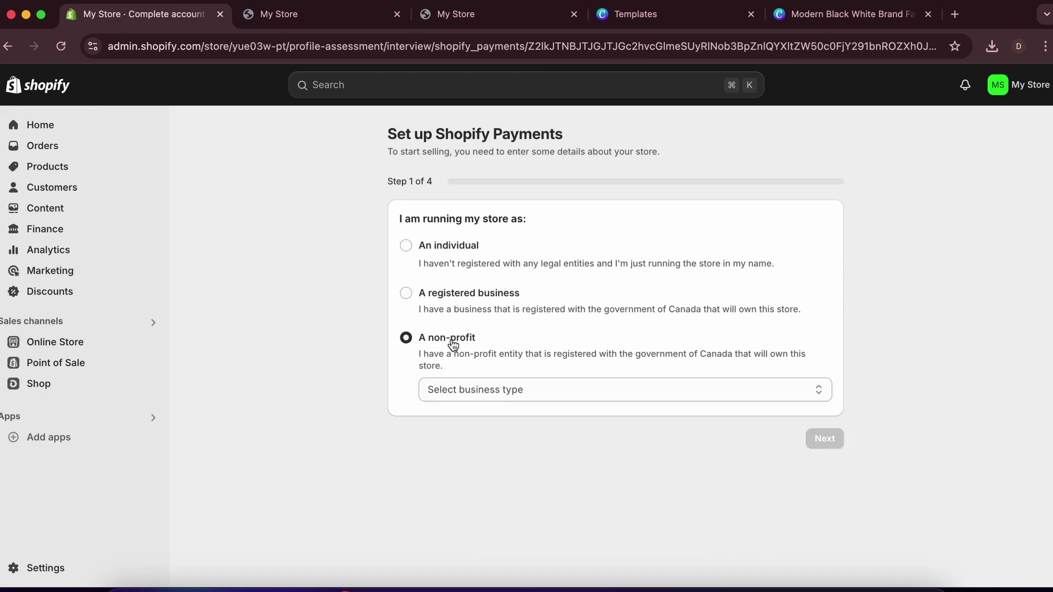
{"action": "left_click", "coordinate": [464, 244]}
{"action": "left_click", "coordinate": [823, 409]}
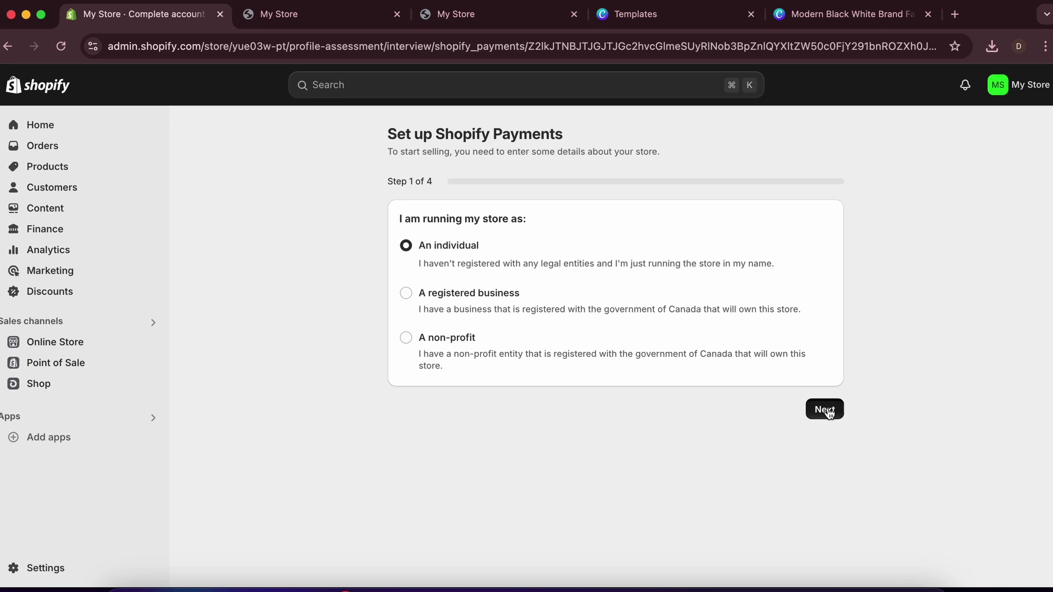
{"action": "scroll", "coordinate": [480, 389], "scroll_direction": "down", "scroll_amount": 6}
{"action": "scroll", "coordinate": [480, 389], "scroll_direction": "up", "scroll_amount": 1}
{"action": "left_click", "coordinate": [42, 570]}
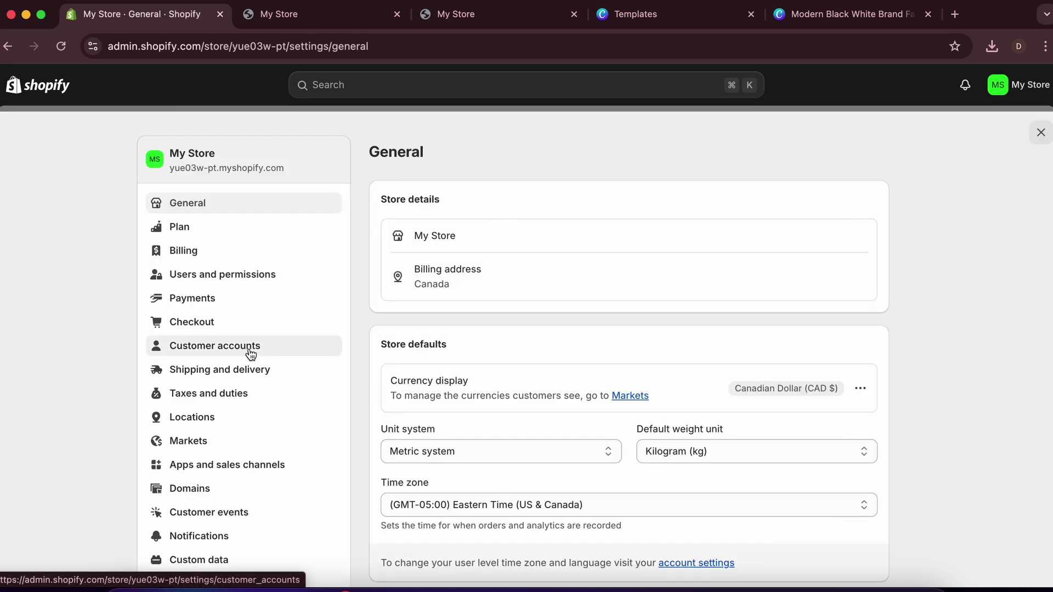
- Review Shipping and delivery, including the General shipping profile for all products
{"action": "scroll", "coordinate": [248, 396], "scroll_direction": "down", "scroll_amount": 3}
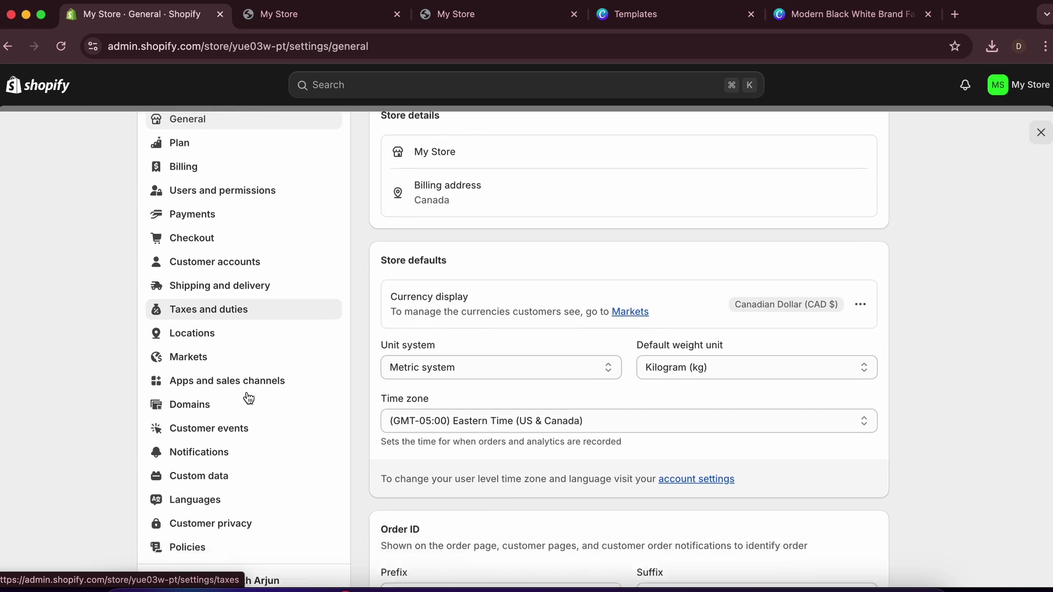
{"action": "left_click", "coordinate": [265, 275]}
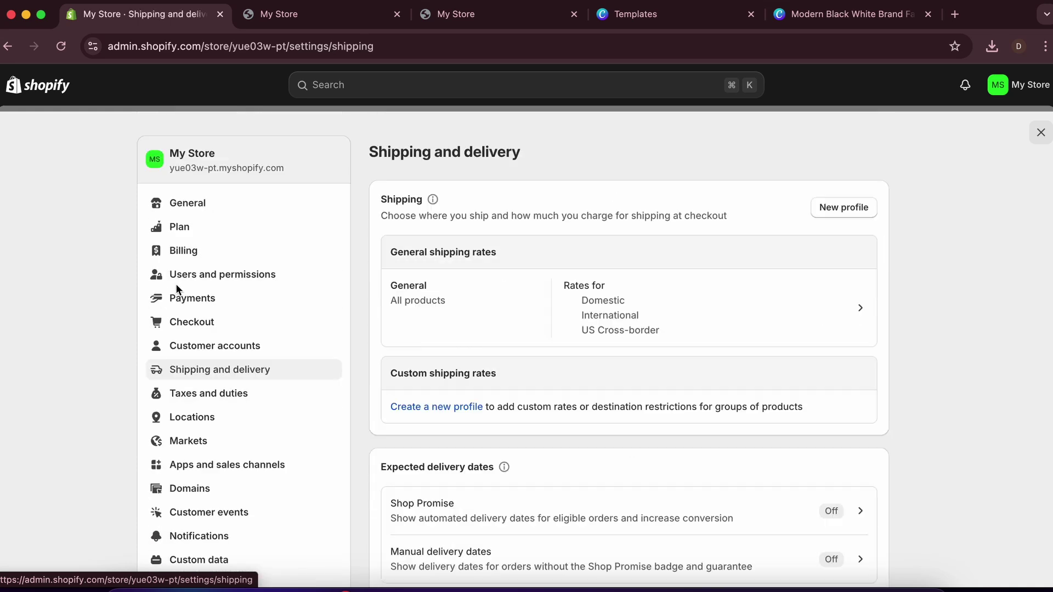
{"action": "scroll", "coordinate": [410, 417], "scroll_direction": "down", "scroll_amount": 5}
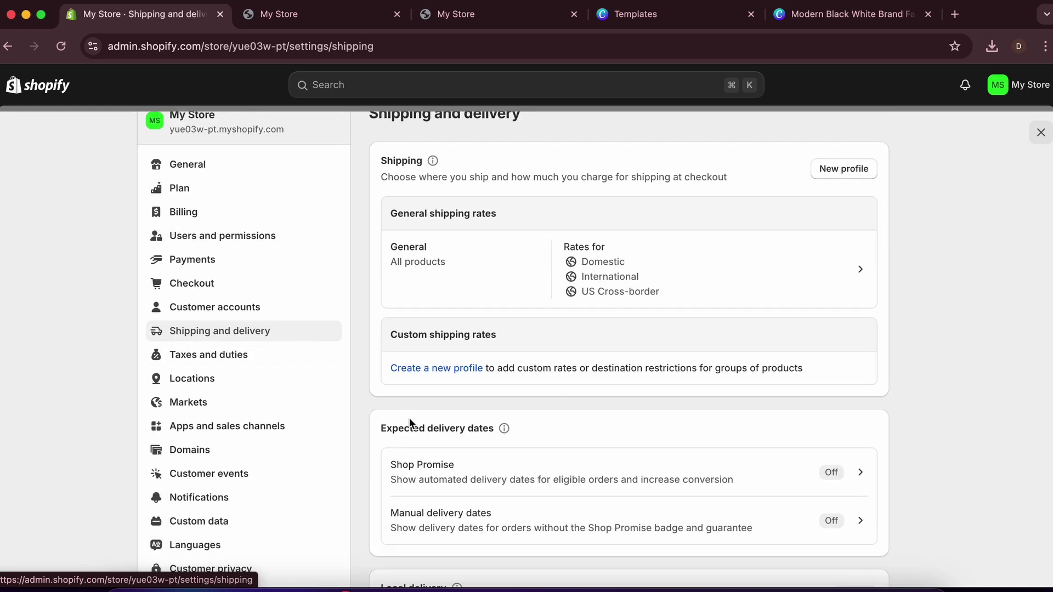
{"action": "scroll", "coordinate": [409, 420], "scroll_direction": "up", "scroll_amount": 5}
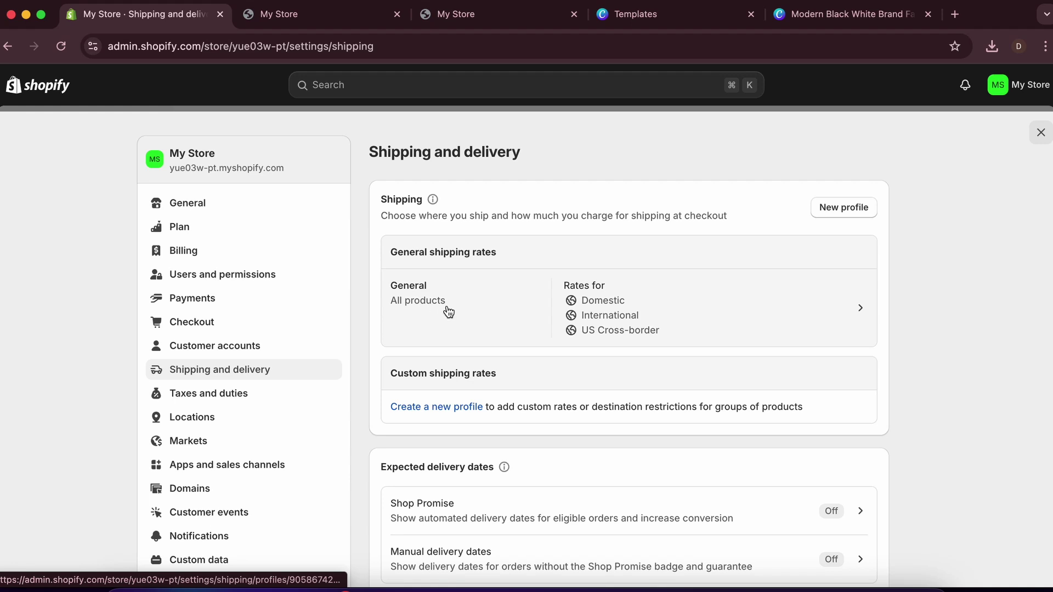
{"action": "left_click", "coordinate": [465, 322]}
{"action": "scroll", "coordinate": [496, 207], "scroll_direction": "down", "scroll_amount": 1}
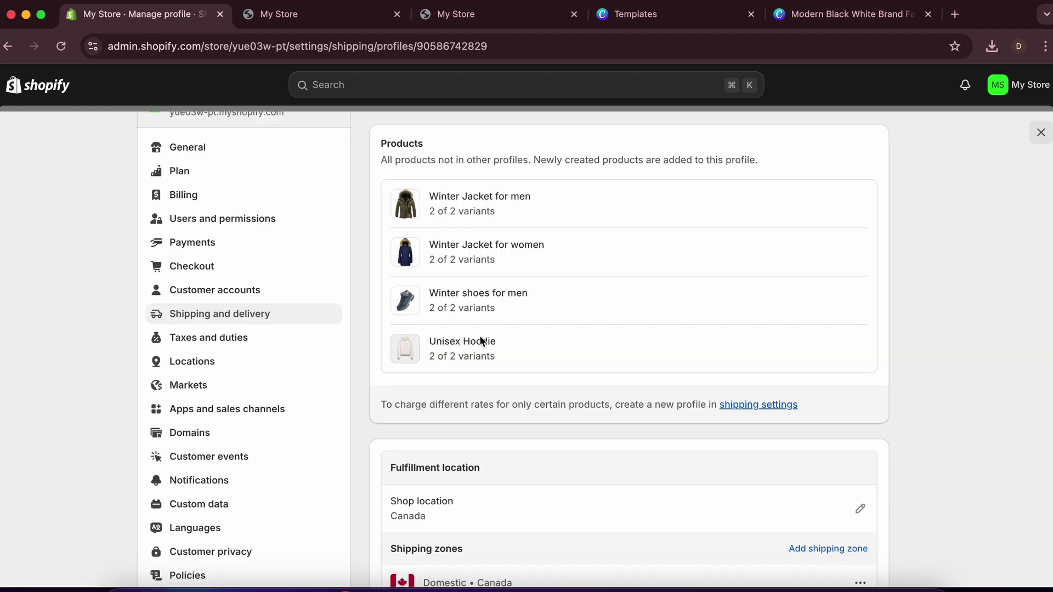
{"action": "scroll", "coordinate": [479, 334], "scroll_direction": "down", "scroll_amount": 7}
{"action": "key", "text": "super+bracketleft"}
- Scroll through the shipping settings and open Taxes and duties
{"action": "scroll", "coordinate": [480, 340], "scroll_direction": "down", "scroll_amount": 3}
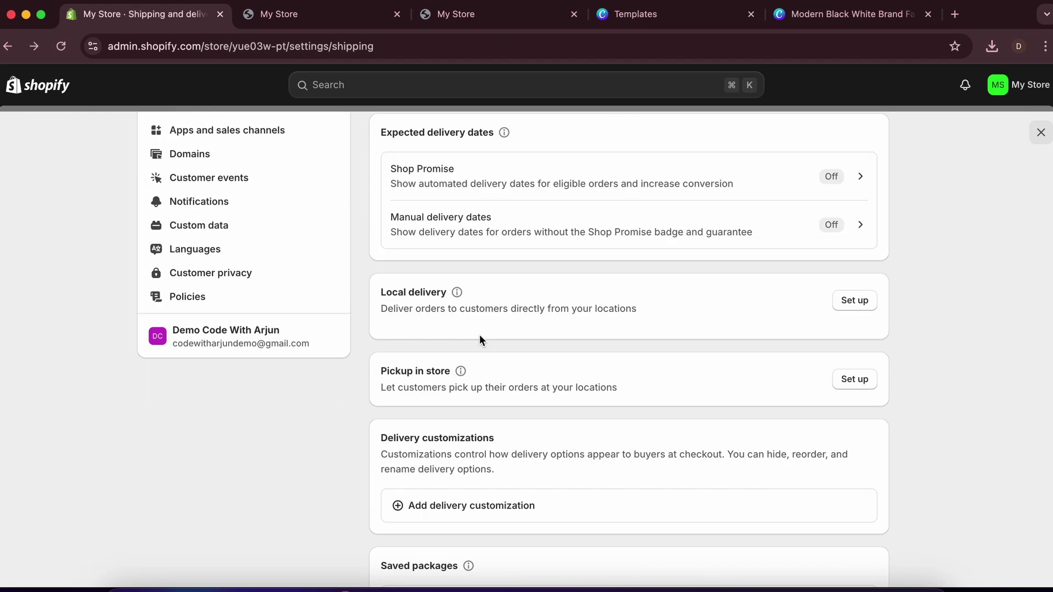
{"action": "scroll", "coordinate": [428, 351], "scroll_direction": "down", "scroll_amount": 4}
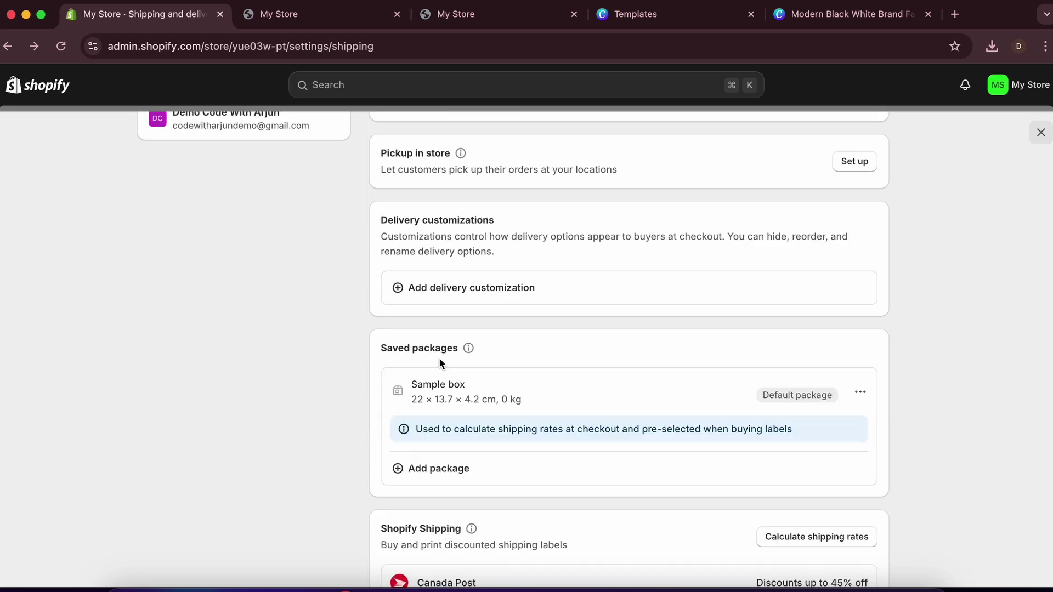
{"action": "scroll", "coordinate": [416, 301], "scroll_direction": "down", "scroll_amount": 4}
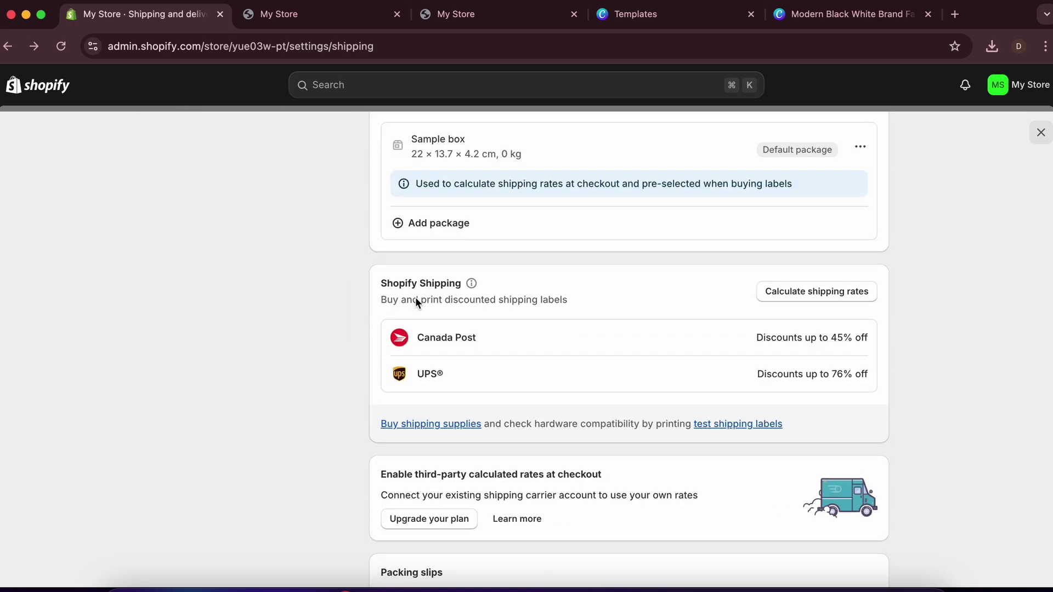
{"action": "scroll", "coordinate": [416, 300], "scroll_direction": "up", "scroll_amount": 8}
{"action": "scroll", "coordinate": [415, 300], "scroll_direction": "down", "scroll_amount": 1}
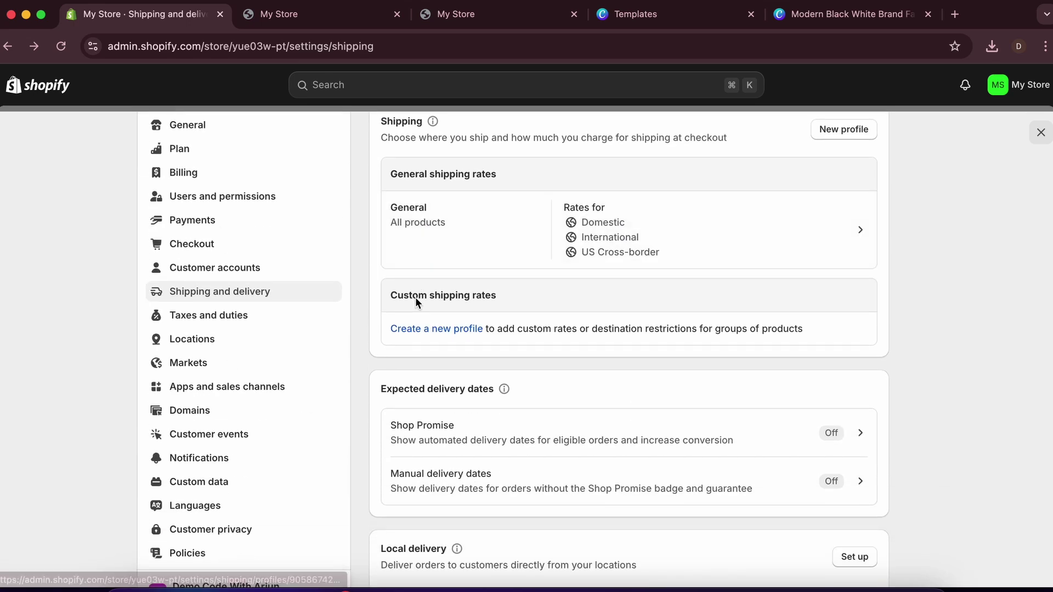
{"action": "left_click", "coordinate": [236, 323]}
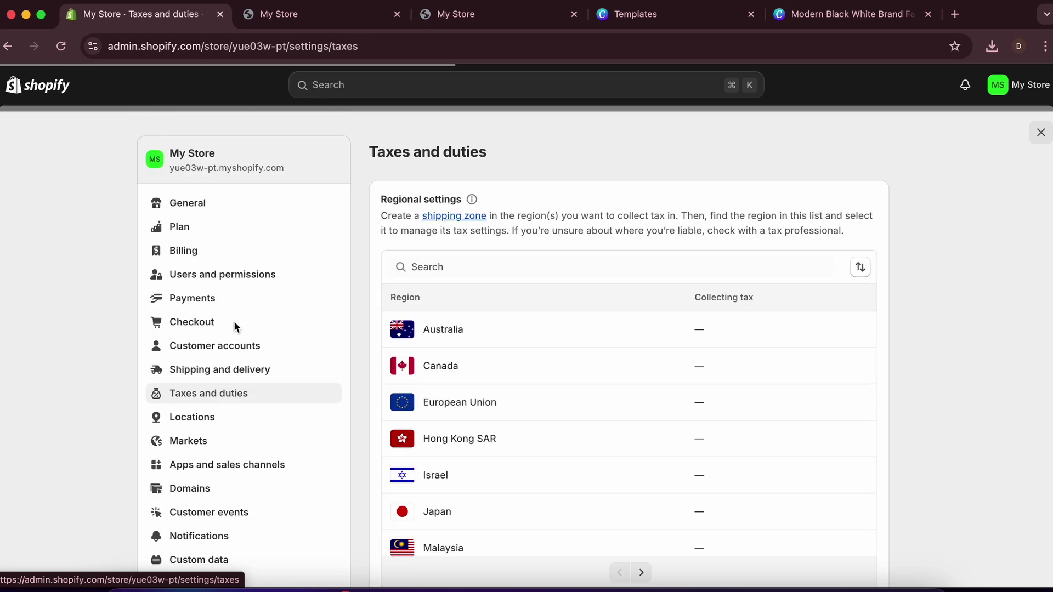
- Scroll the regional tax settings, then open the Domains settings page
{"action": "scroll", "coordinate": [455, 378], "scroll_direction": "down", "scroll_amount": 2}
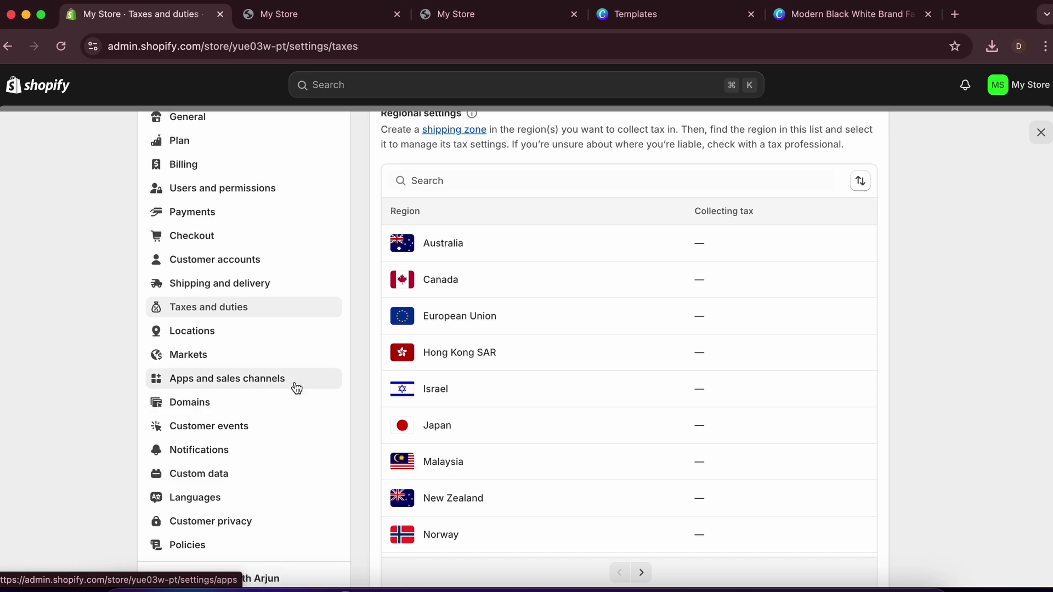
{"action": "left_click", "coordinate": [191, 407]}
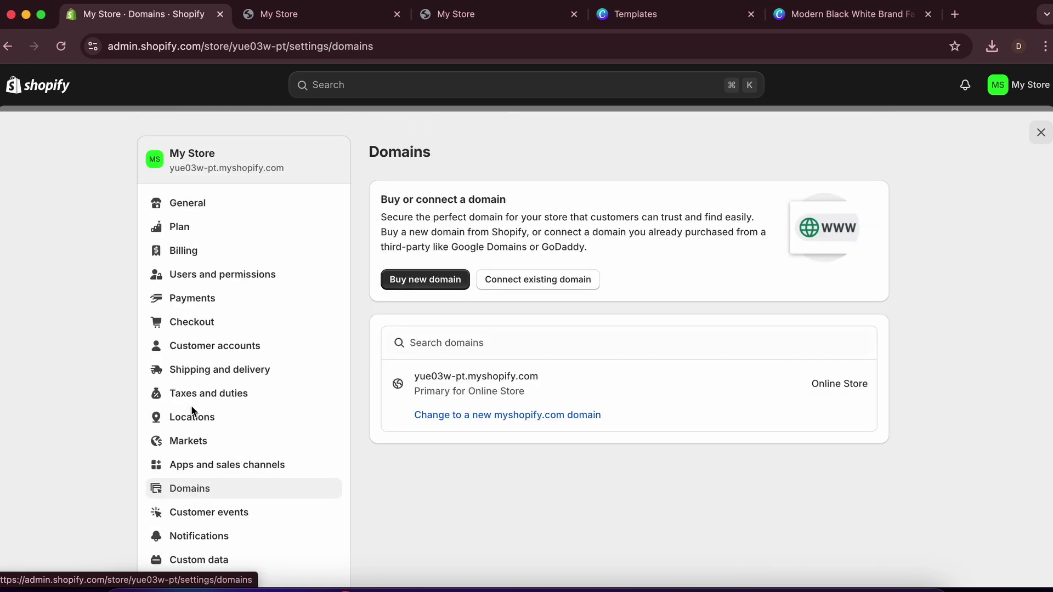
- Search for a new domain named 'elitefashain' under Buy new domain
{"action": "left_click", "coordinate": [535, 282]}
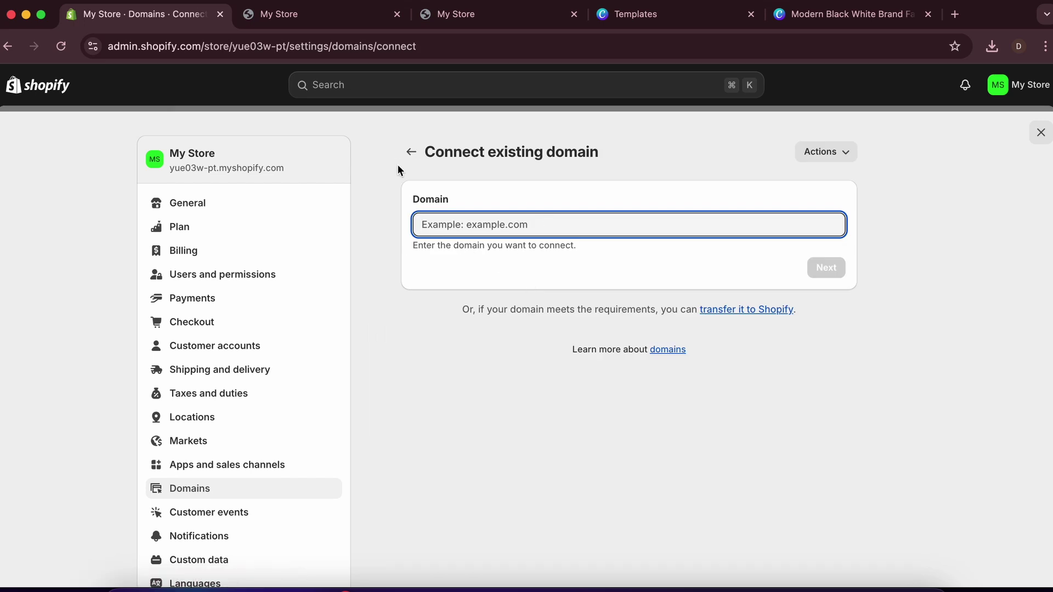
{"action": "left_click", "coordinate": [411, 152]}
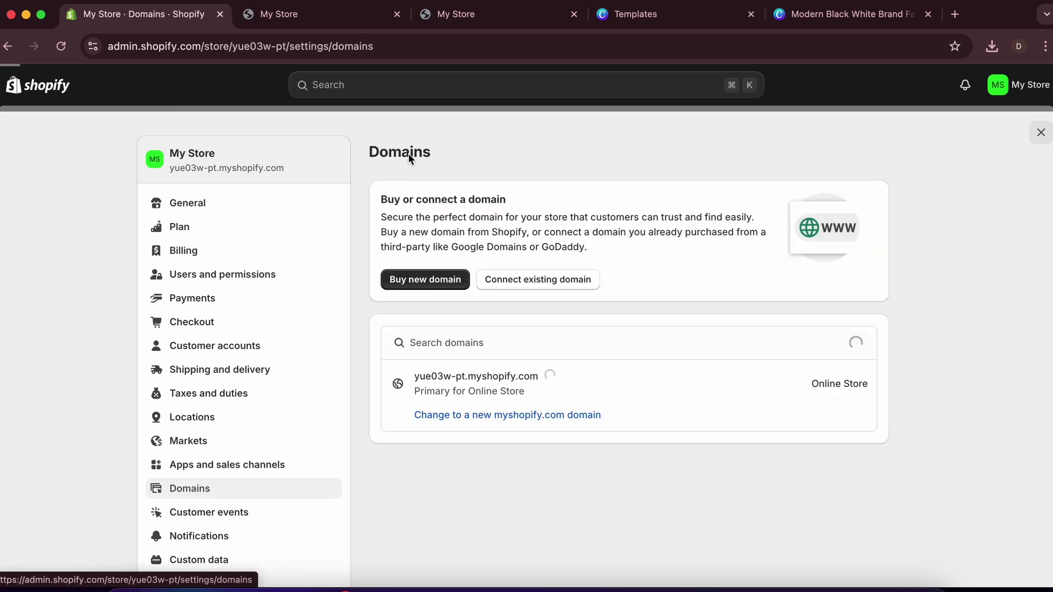
{"action": "left_click", "coordinate": [413, 281]}
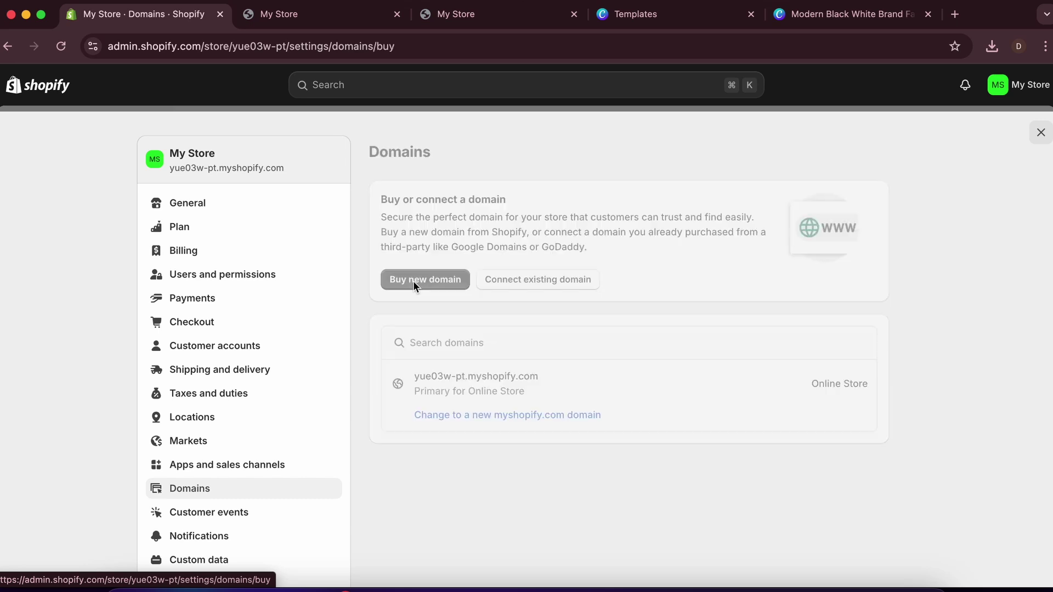
{"action": "left_click", "coordinate": [475, 237]}
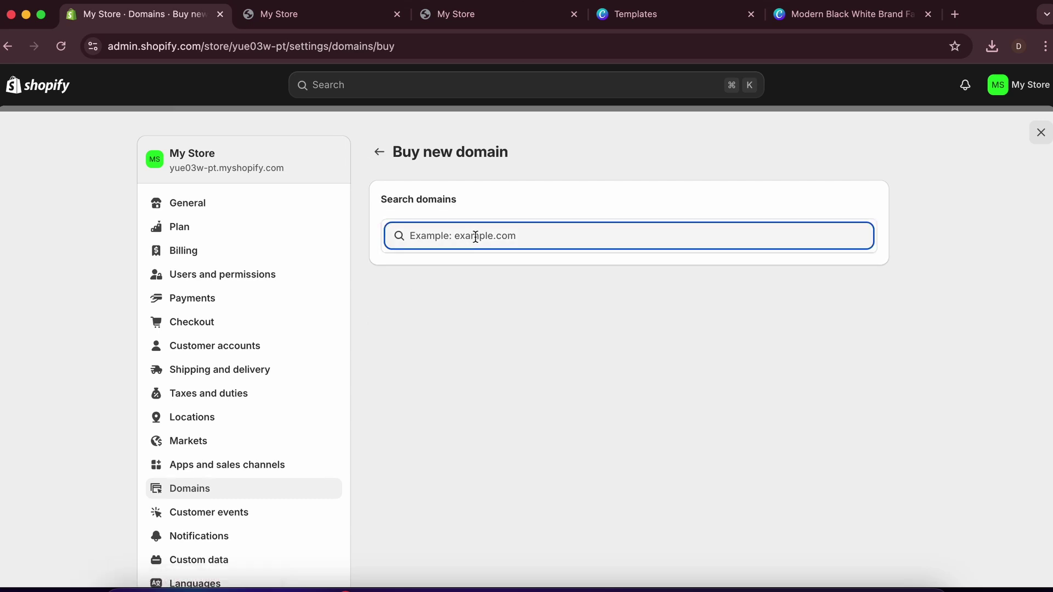
{"action": "type", "text": "elitefashain"}
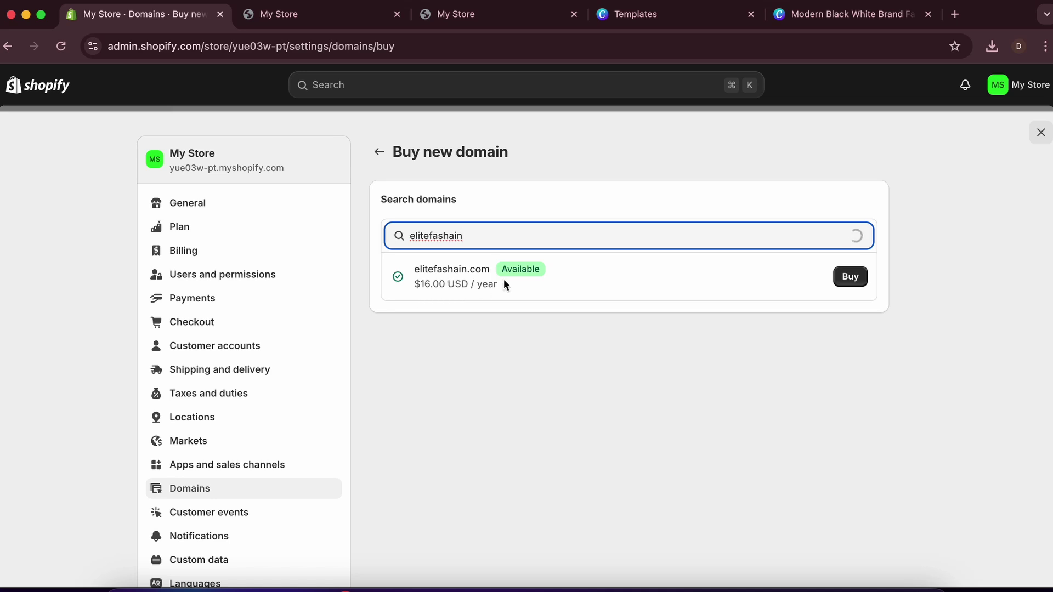
- Begin purchasing elitefashain.com ($16.00 USD/year), review its checkout, then view the live storefront
{"action": "left_click", "coordinate": [849, 277]}
{"action": "scroll", "coordinate": [601, 364], "scroll_direction": "down", "scroll_amount": 3}
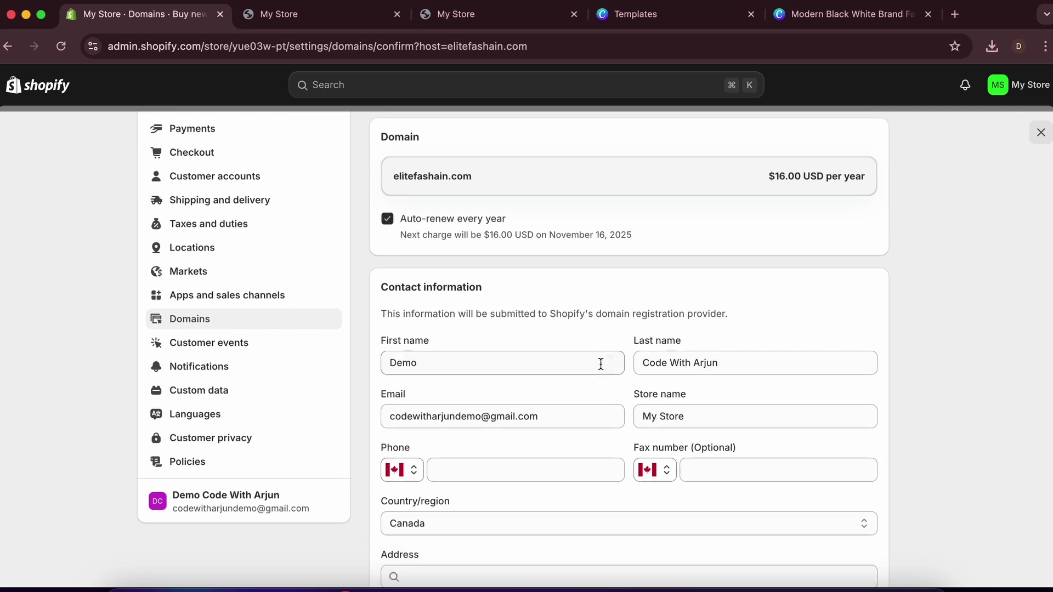
{"action": "scroll", "coordinate": [601, 363], "scroll_direction": "down", "scroll_amount": 10}
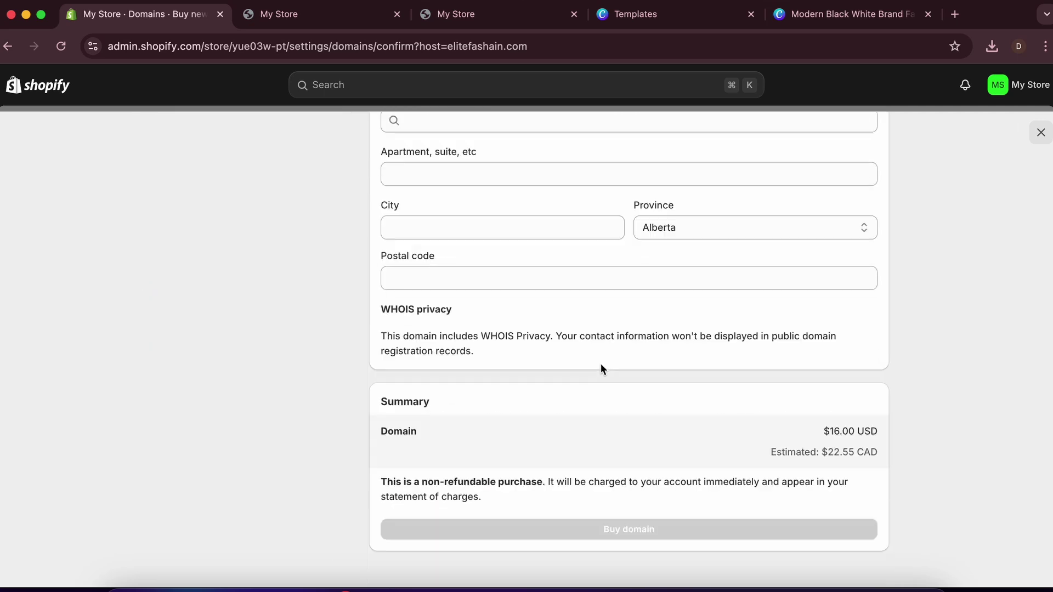
{"action": "scroll", "coordinate": [600, 364], "scroll_direction": "up", "scroll_amount": 15}
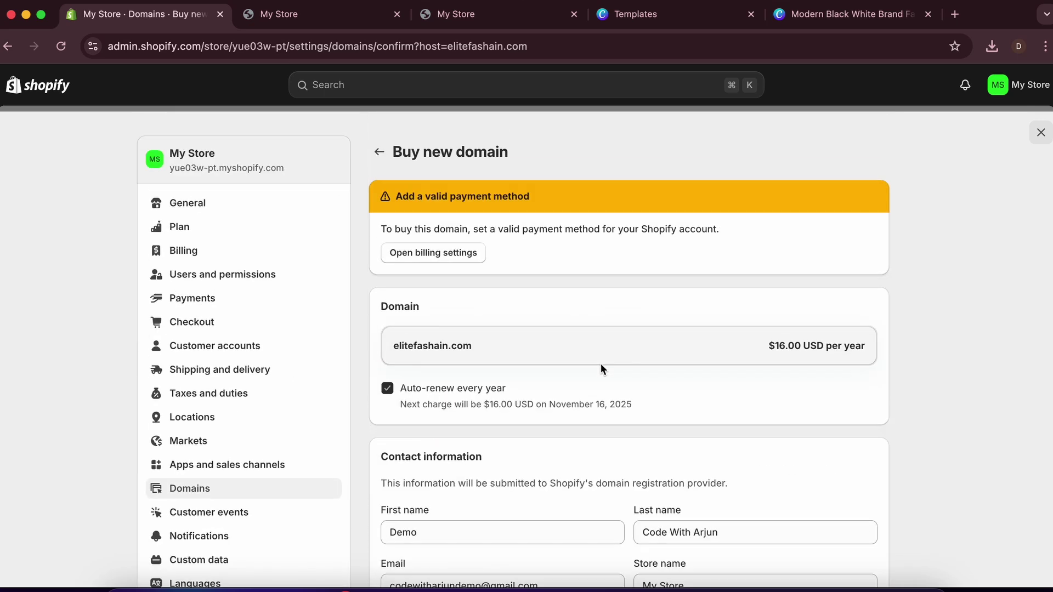
{"action": "key", "text": "super+3"}
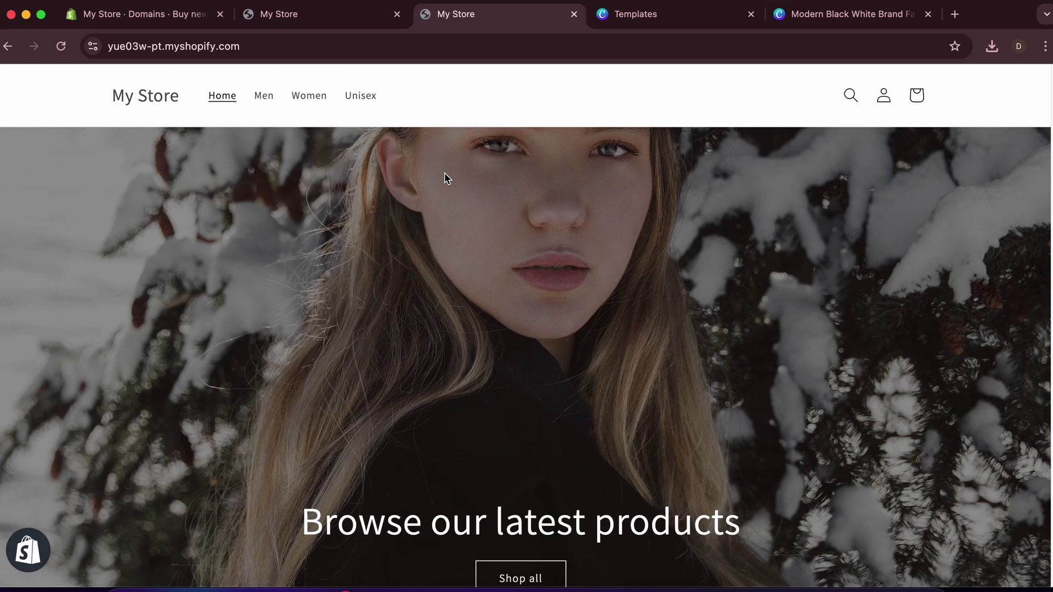